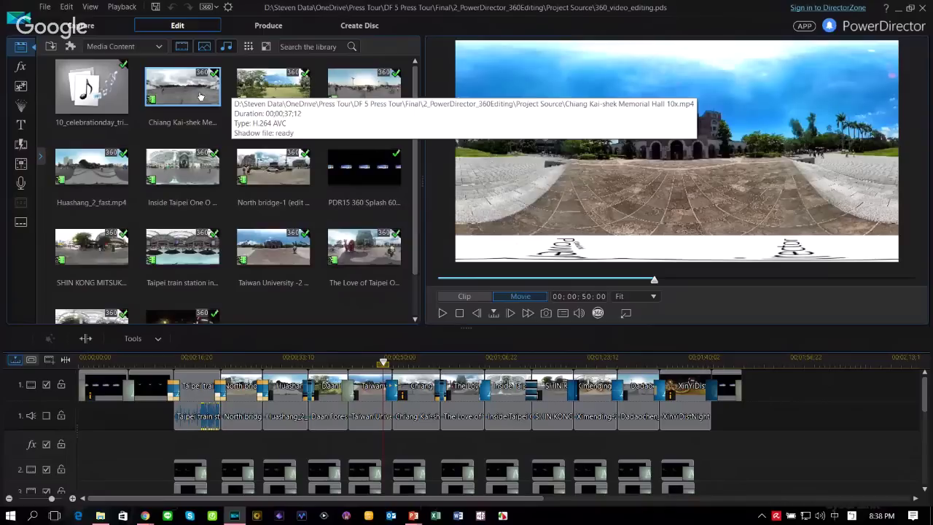
- Browse the video effect, PiP object, particle, title and transition libraries
scroll(201, 96, down, 2)
scroll(200, 96, up, 2)
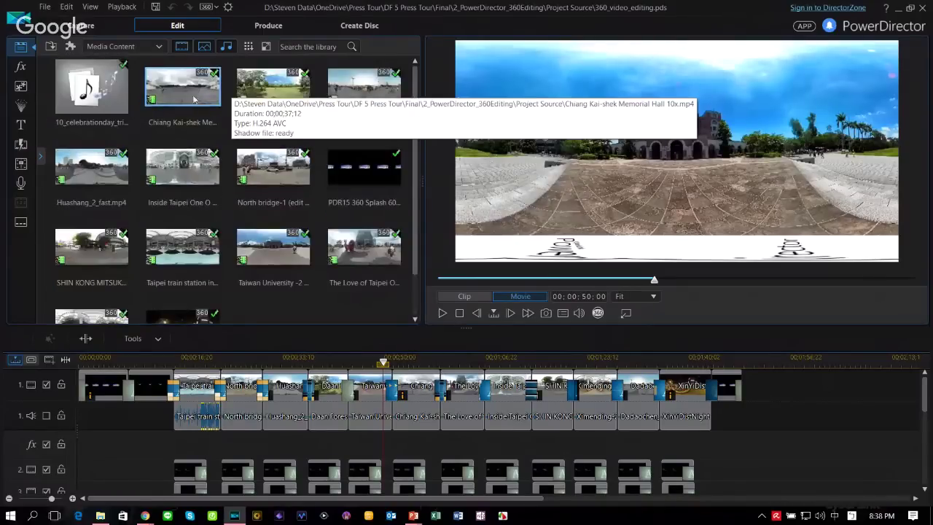
click(20, 67)
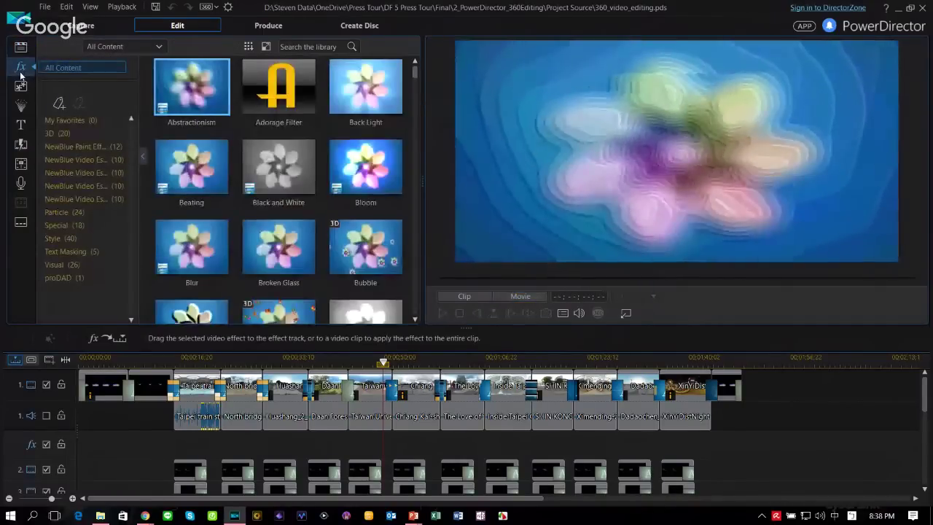
click(19, 86)
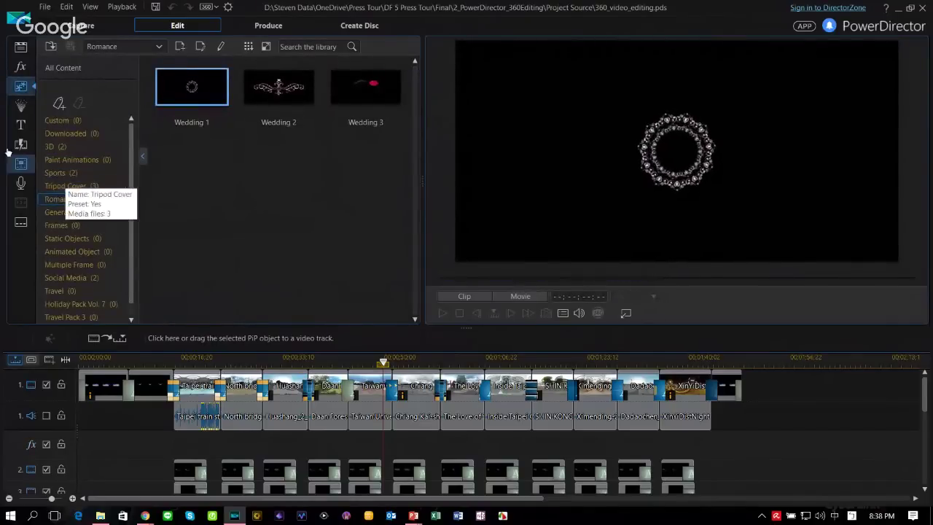
click(22, 105)
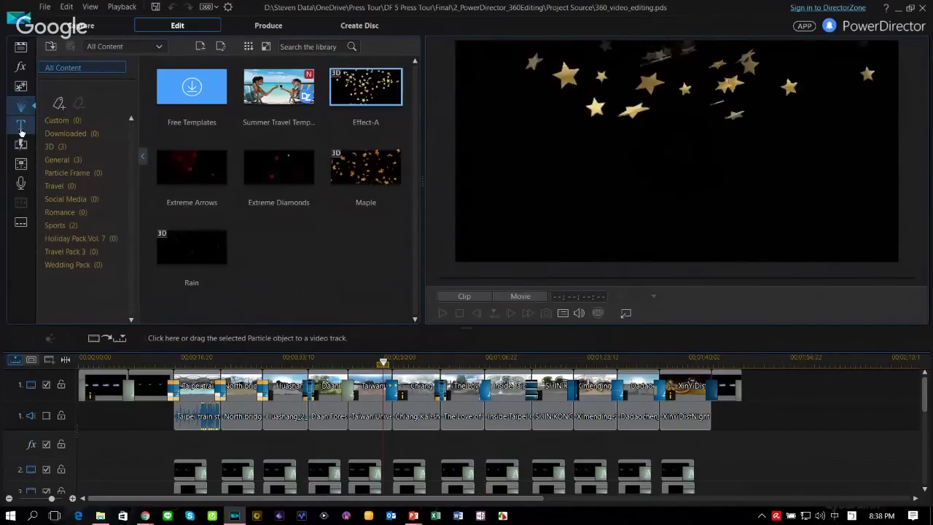
click(21, 124)
click(20, 144)
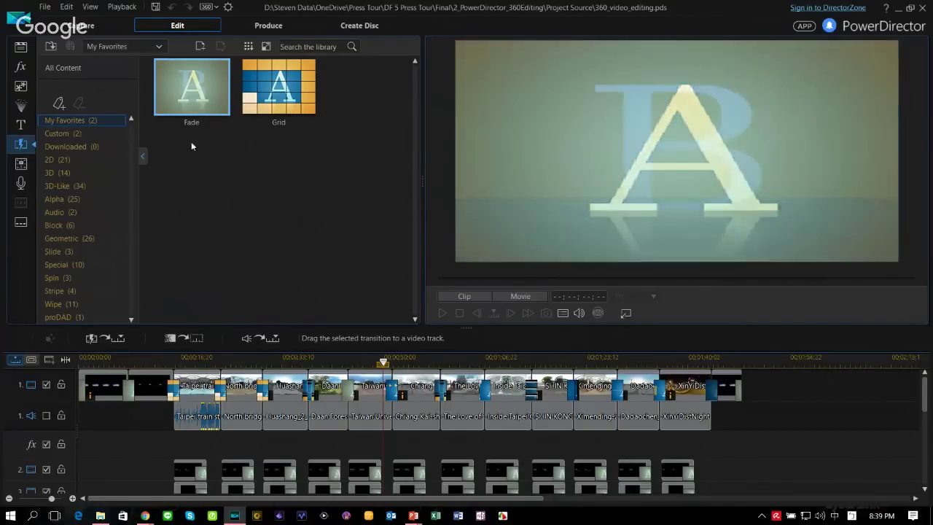
- Return to the media library and look around the Daan Forest Park clip in 360° viewer mode, then exit that mode
click(20, 46)
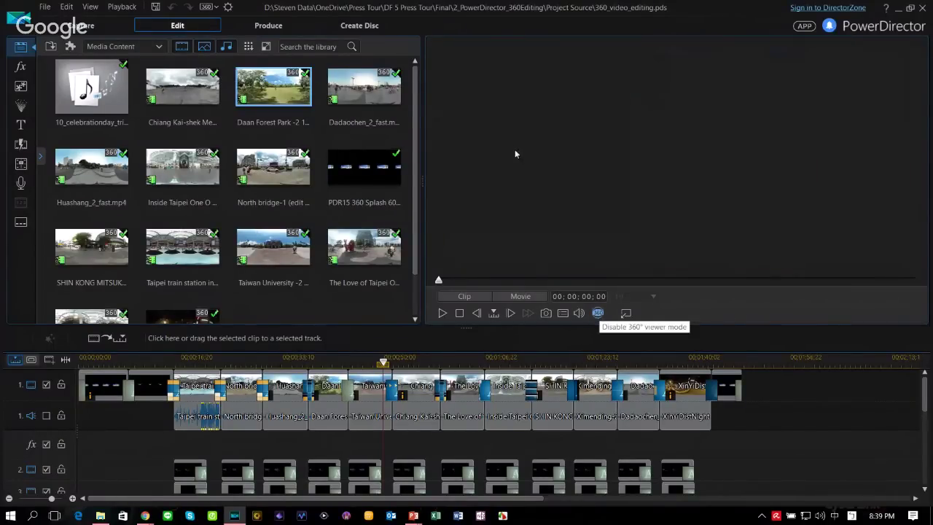
drag(600, 147, 773, 102)
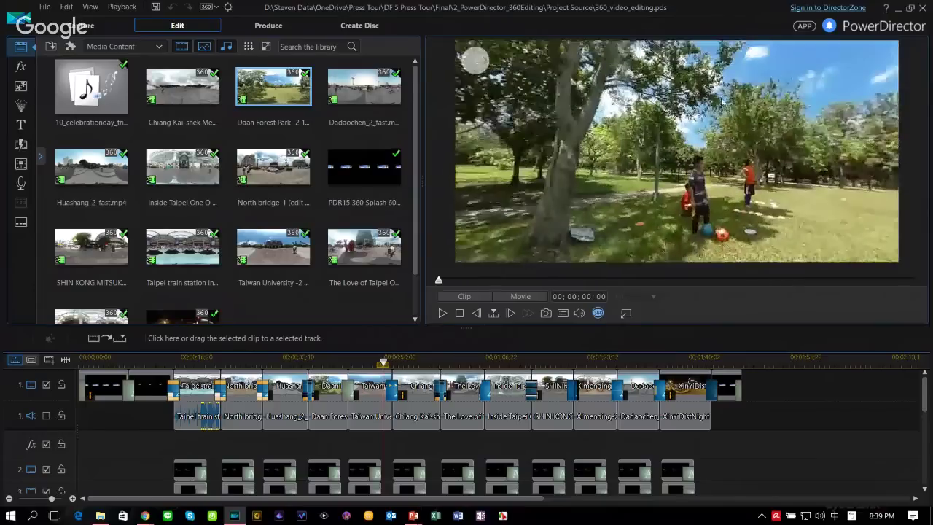
click(598, 313)
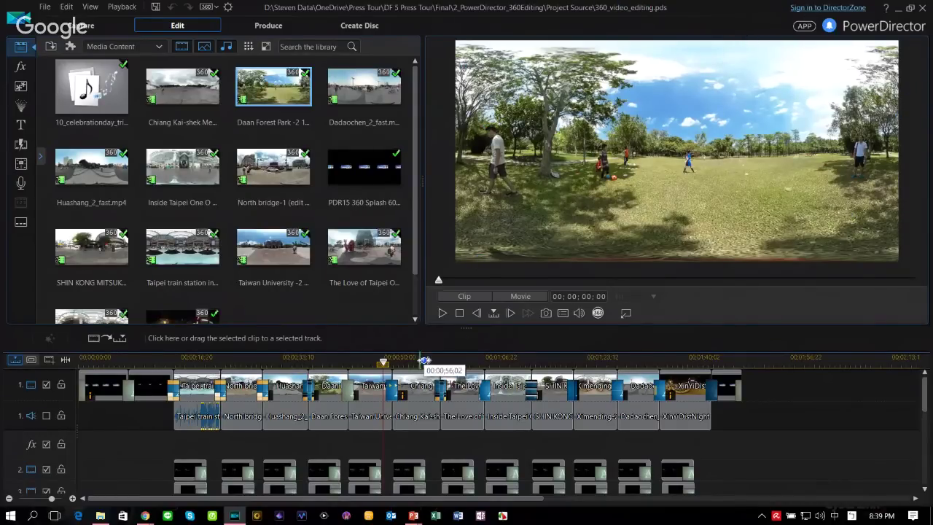
- Check the opening "Around the World in 360°" title at 00;00;13;12 by looking around it in 360° viewer mode
click(406, 357)
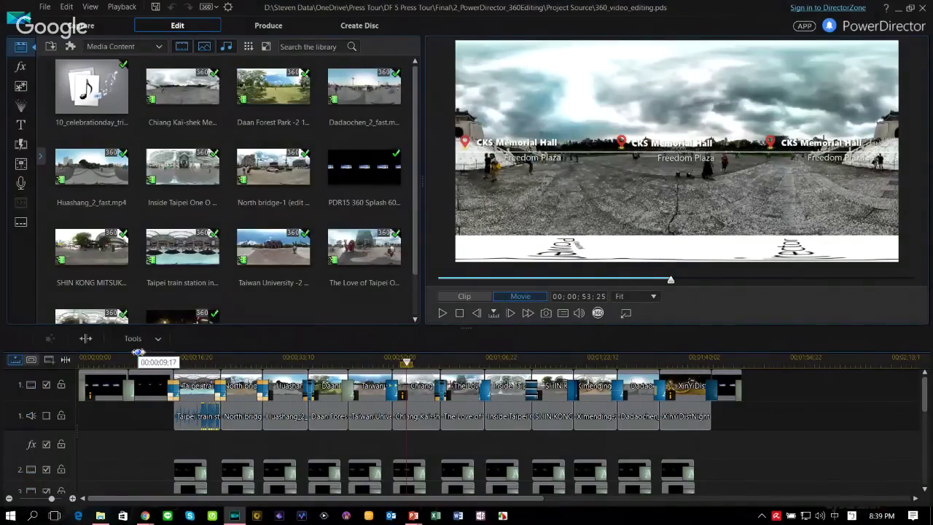
click(154, 359)
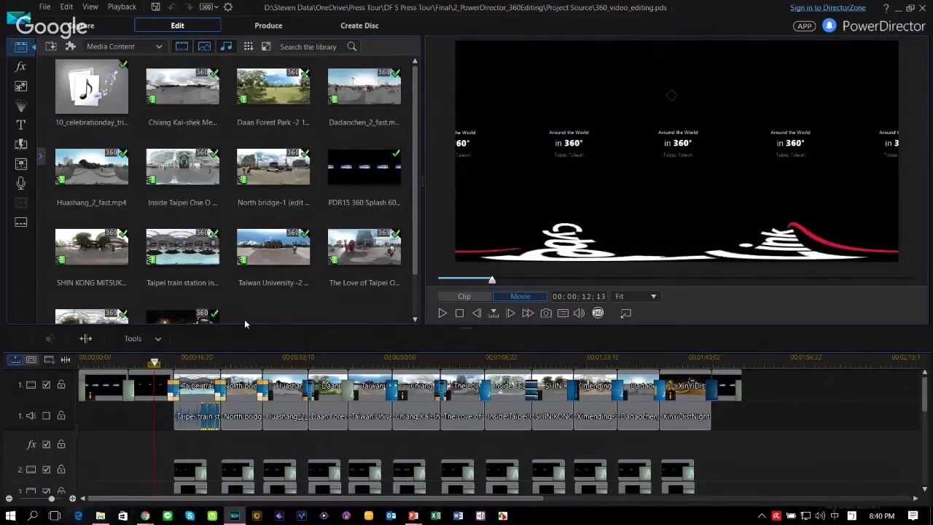
click(159, 360)
drag(160, 362, 161, 362)
click(597, 314)
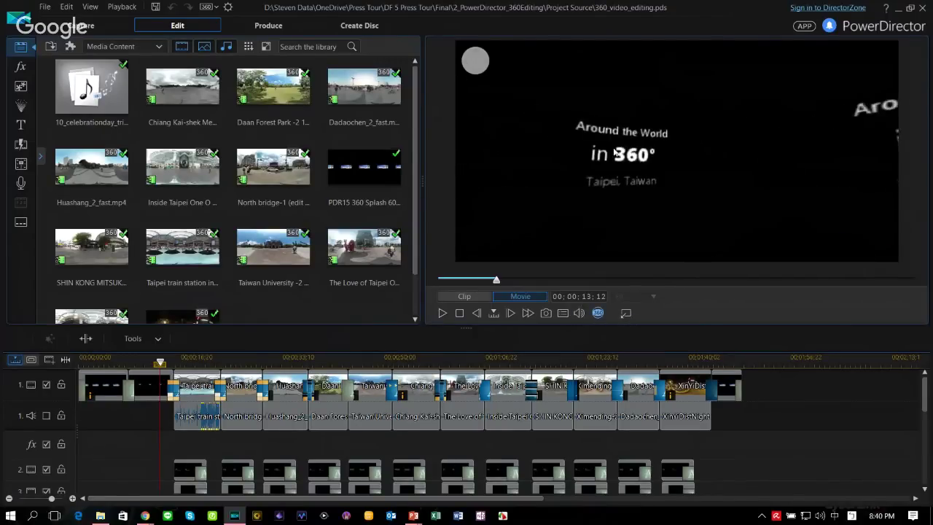
drag(711, 143, 628, 155)
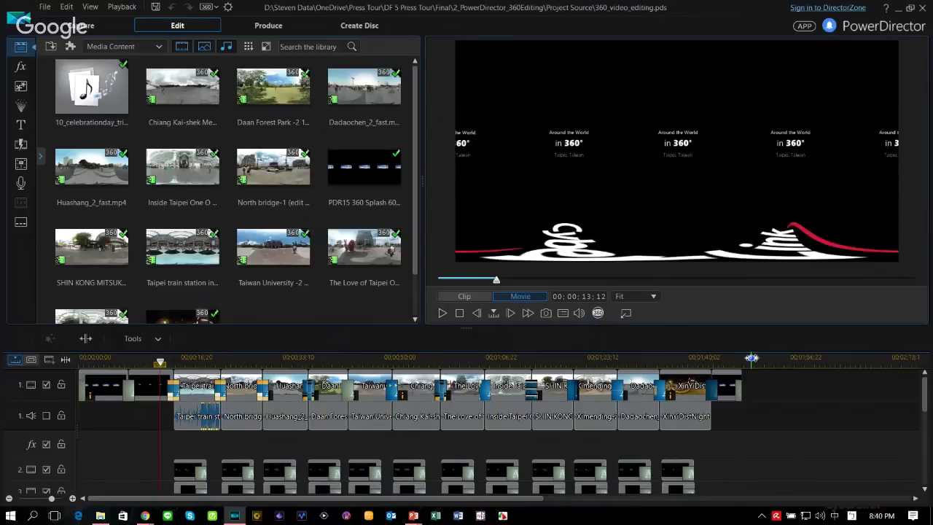
- Move the playhead past the last clip to 00;01;50;14 and create a new blank title
click(752, 358)
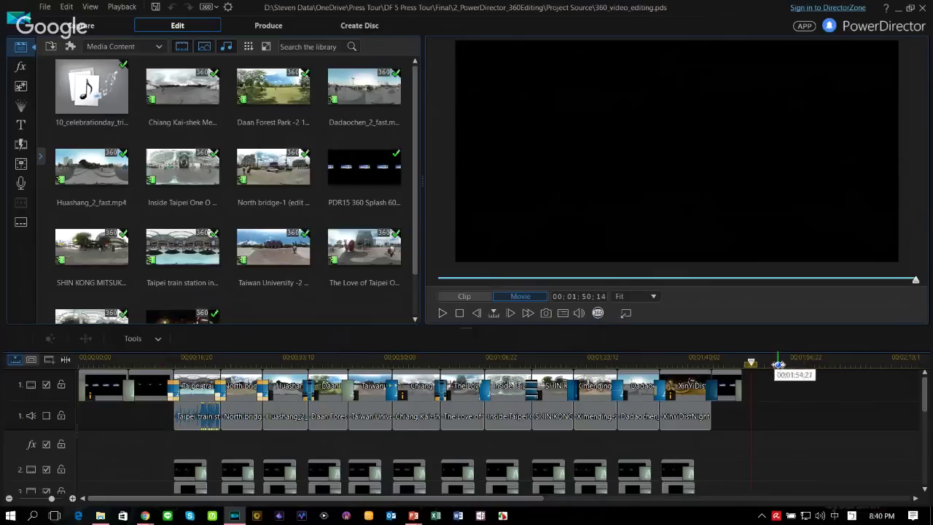
click(20, 125)
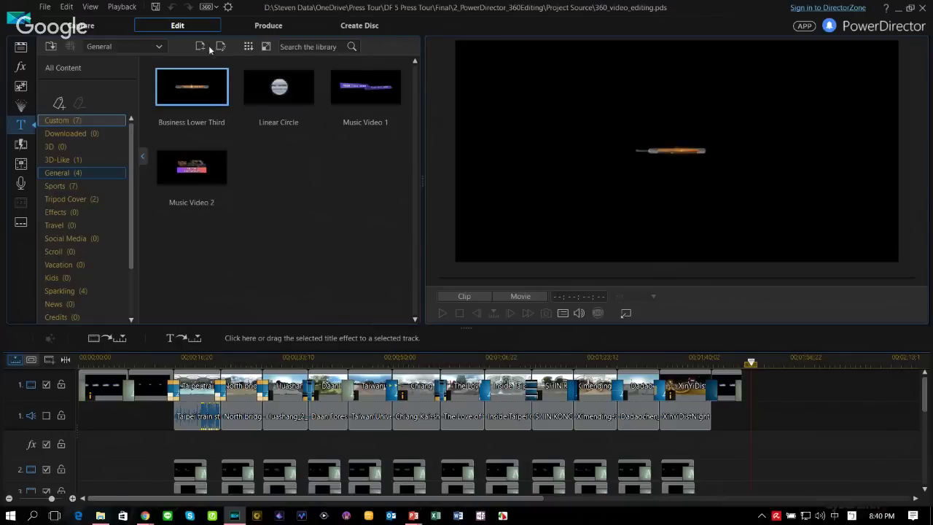
click(200, 46)
click(212, 64)
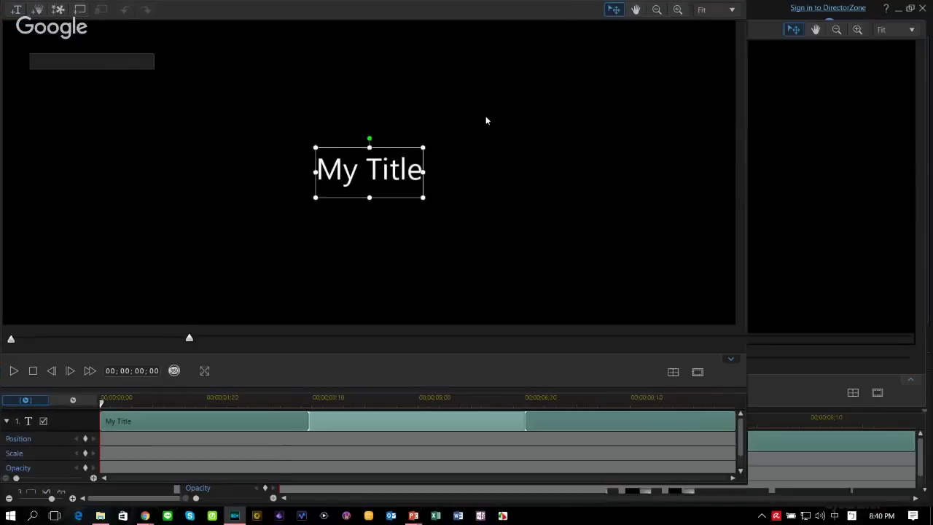
- Replace the default title text with PowerDirector and shrink it to less than half its size near the frame's centre
text(P)
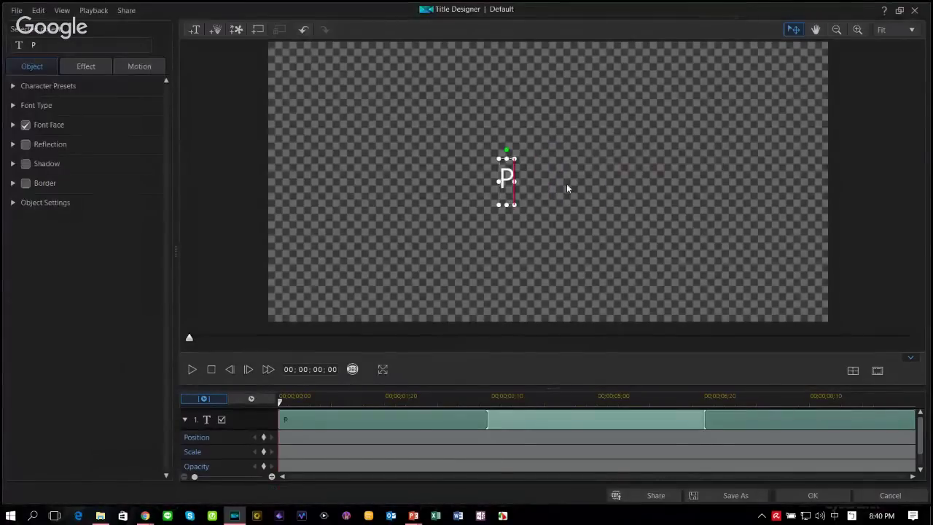
text(ow)
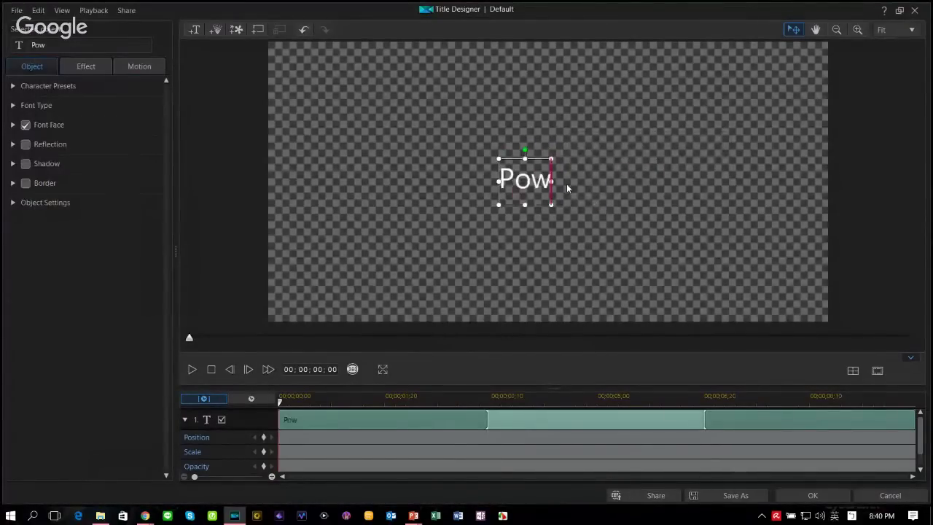
text(erDirector)
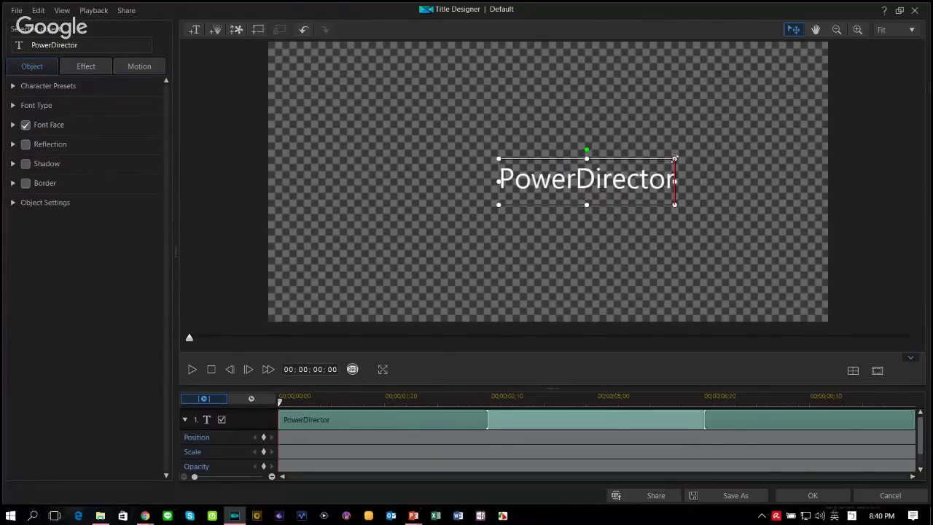
drag(674, 158, 570, 167)
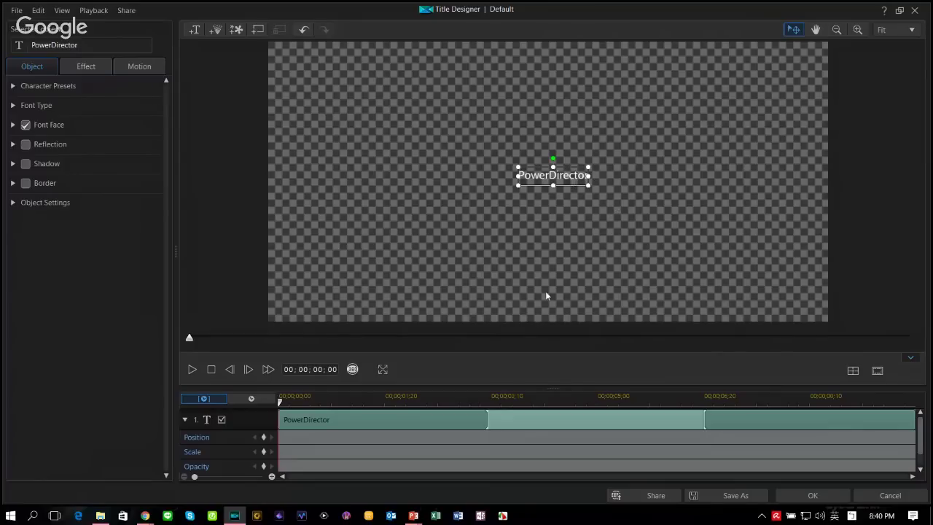
- Apply the Assembly Line starting effect to the PowerDirector title
click(86, 70)
click(12, 86)
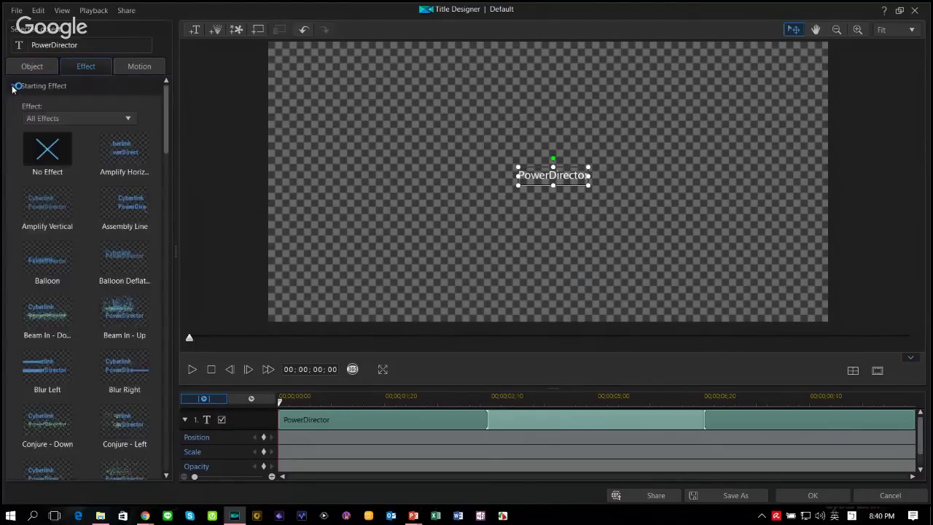
click(12, 86)
click(13, 86)
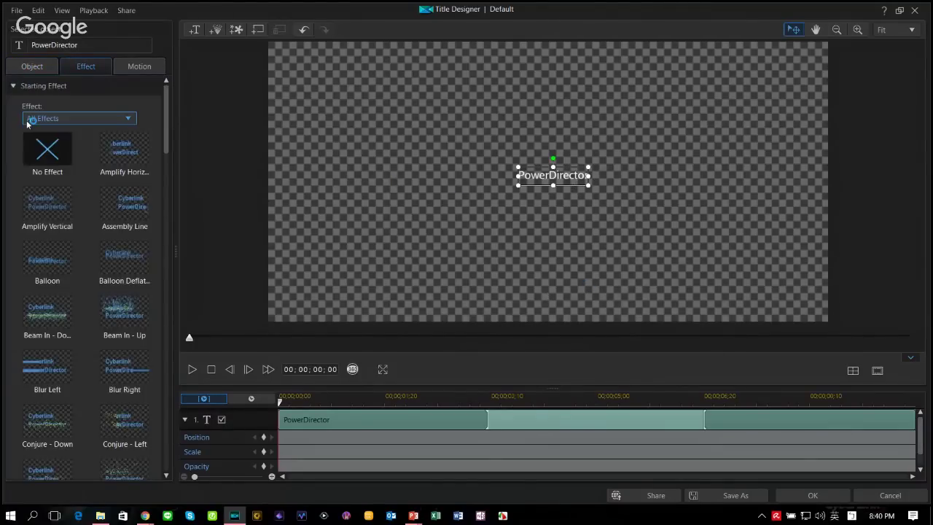
click(119, 214)
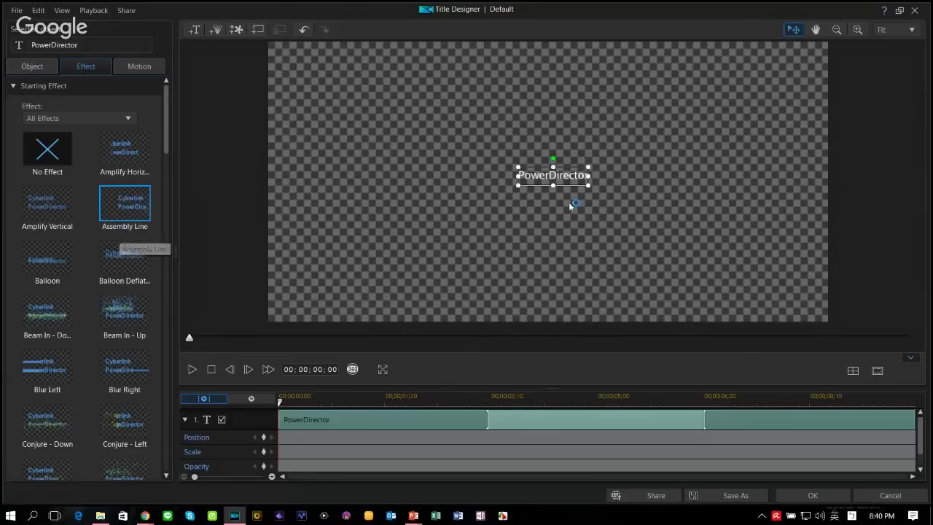
- Move the PowerDirector title slightly left so it sits closer to the frame's horizontal centre
click(563, 201)
click(568, 182)
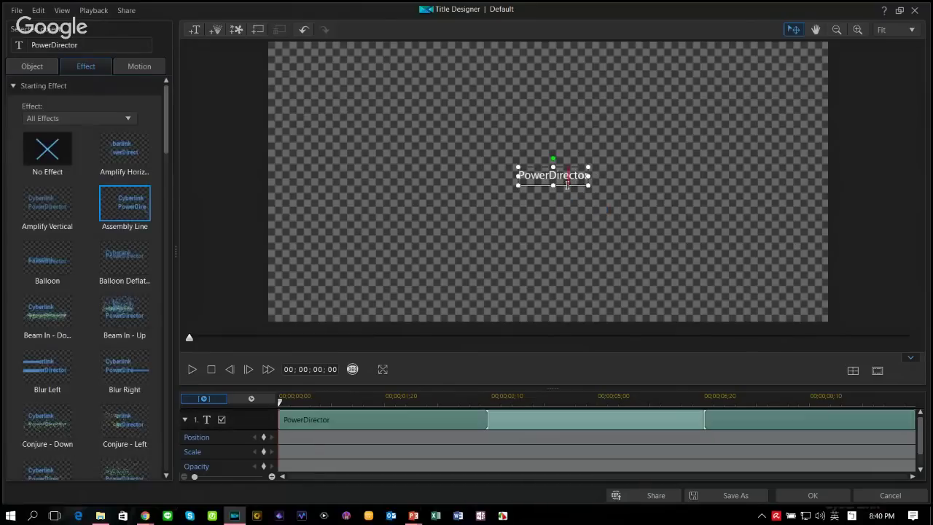
double_click(562, 186)
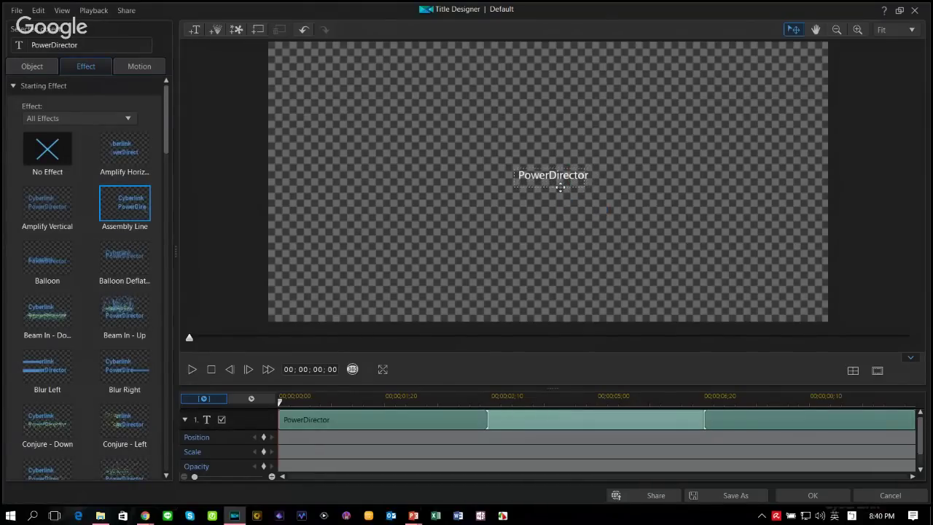
click(560, 187)
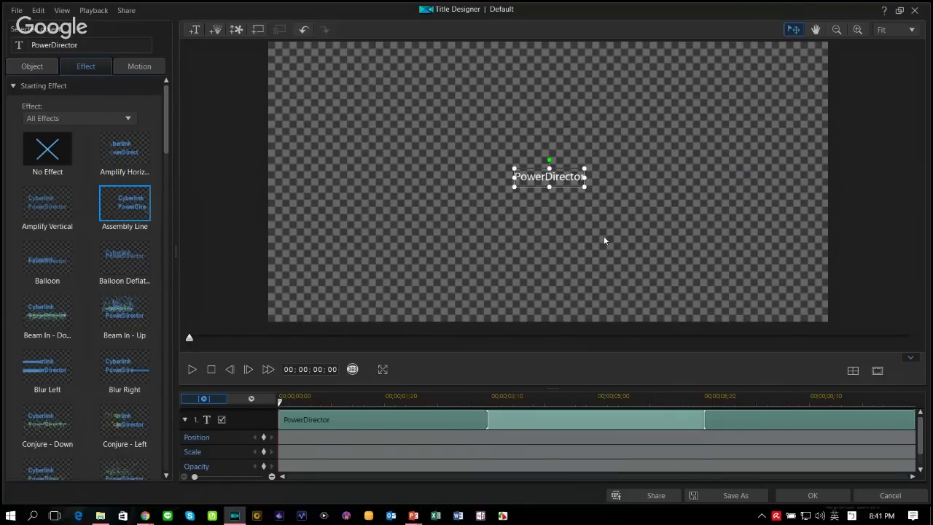
- Duplicate the PowerDirector title and place the copy level with the original, midway to the frame's left edge
click(604, 236)
key(ctrl+v)
click(525, 196)
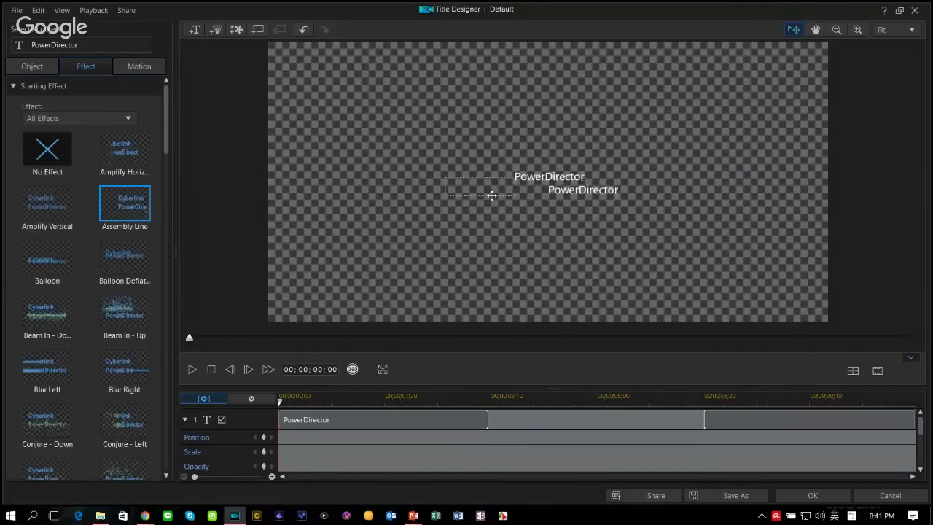
drag(431, 185, 416, 184)
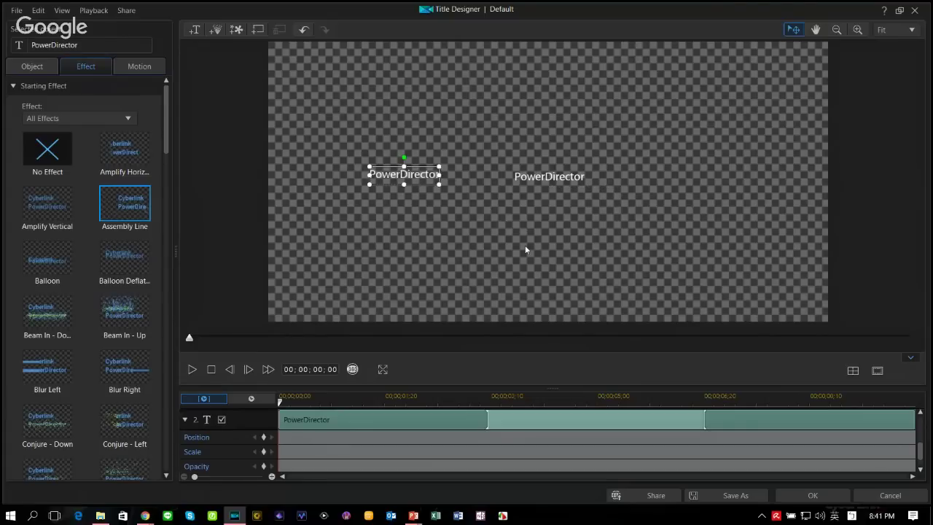
- Add another copy of the PowerDirector title midway between the centre title and the frame's right edge
click(524, 245)
key(ctrl+v)
drag(573, 194, 685, 178)
- Add another PowerDirector copy straddling the frame's right edge and align it vertically with the other titles
click(653, 248)
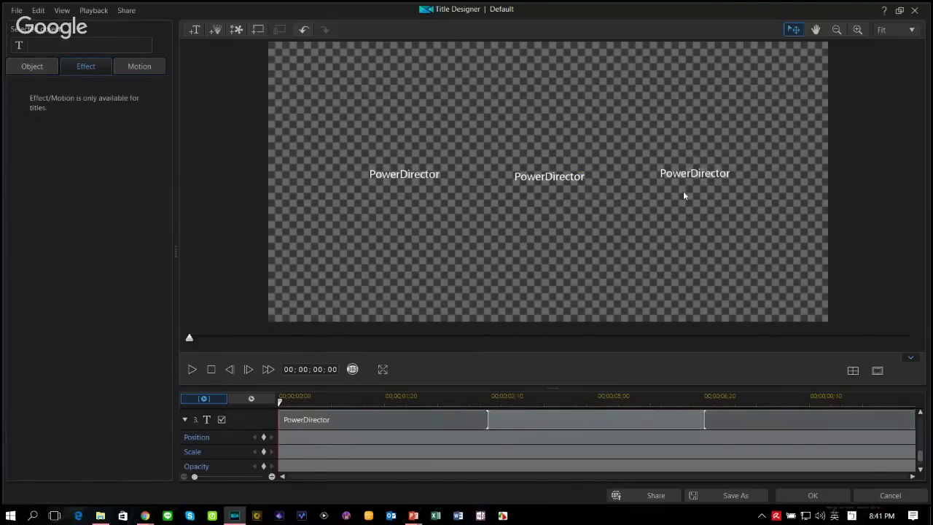
key(ctrl+v)
click(601, 215)
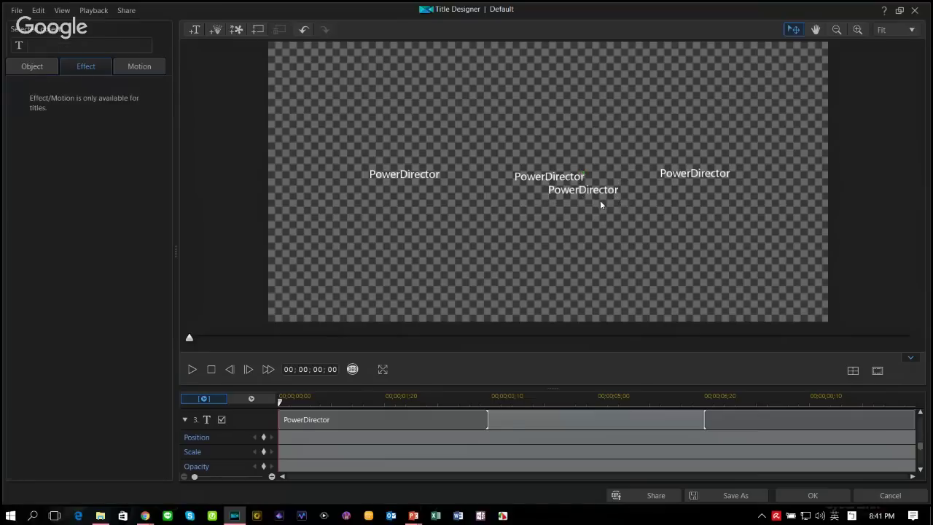
click(600, 200)
drag(600, 202, 846, 188)
click(848, 182)
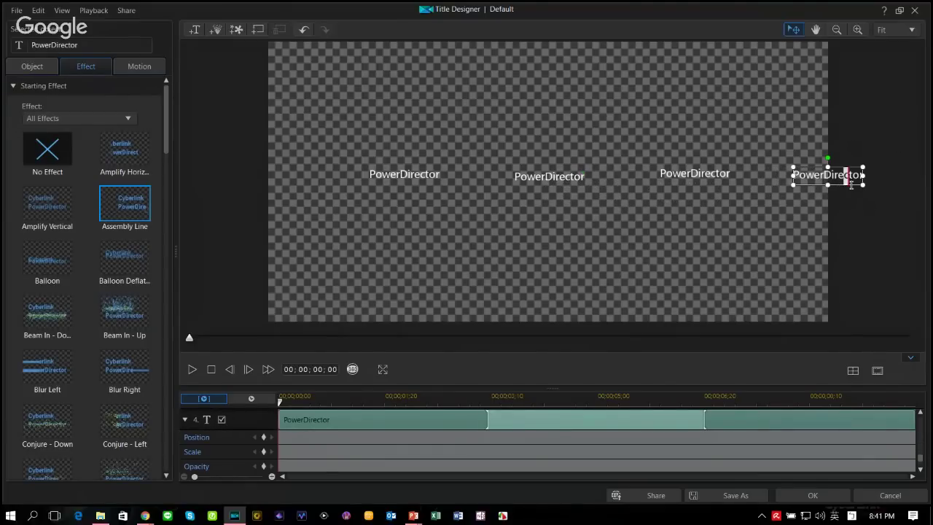
click(841, 191)
click(840, 185)
drag(843, 184, 843, 201)
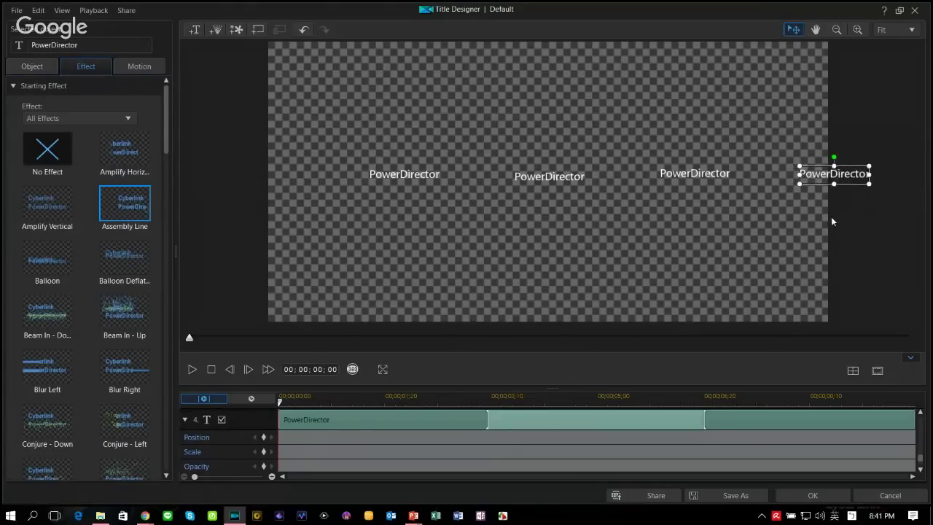
- Add one more PowerDirector copy straddling the frame's left edge, level with the other titles
click(772, 278)
key(ctrl+v)
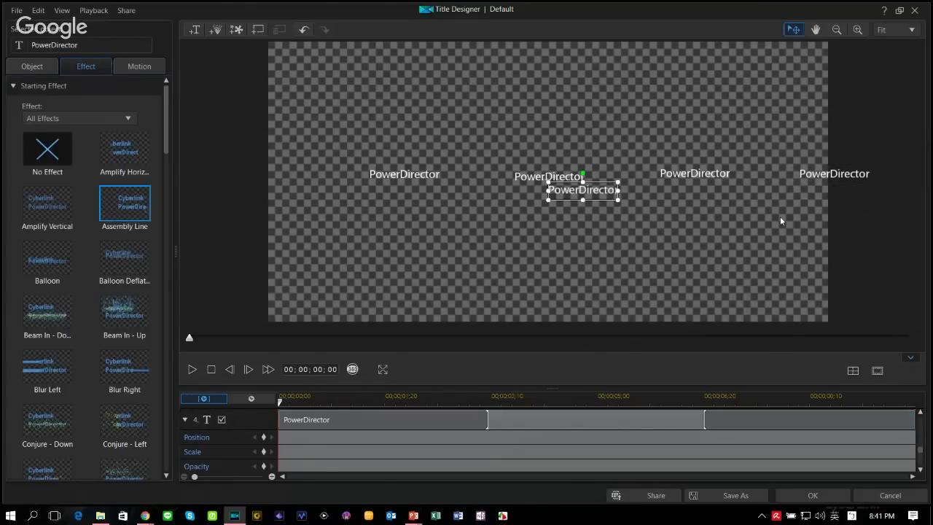
drag(611, 198, 287, 184)
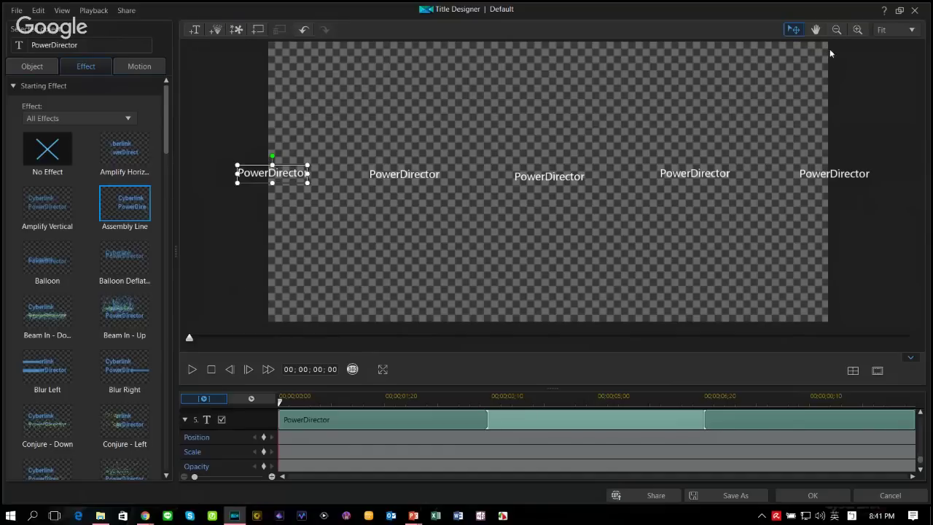
- Preview the repeated titles in 360° viewer mode at 00;00;03;27
click(867, 239)
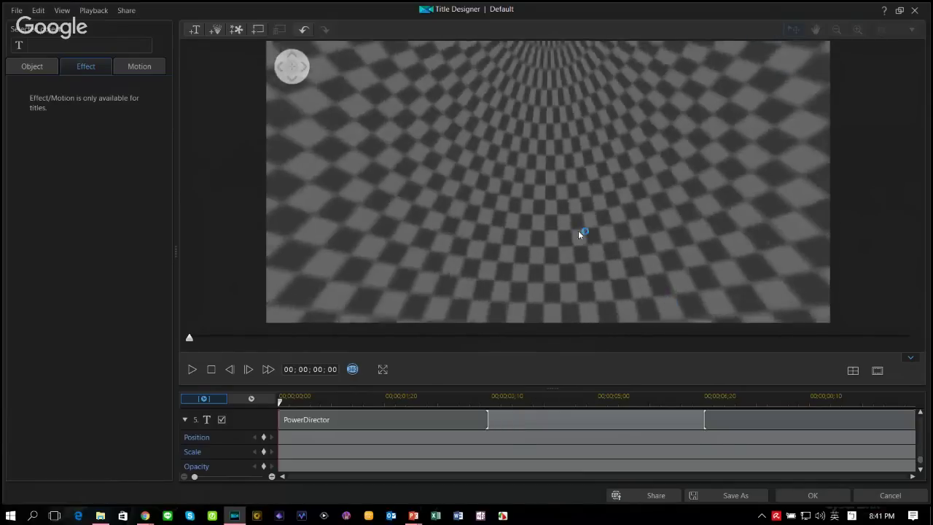
click(527, 394)
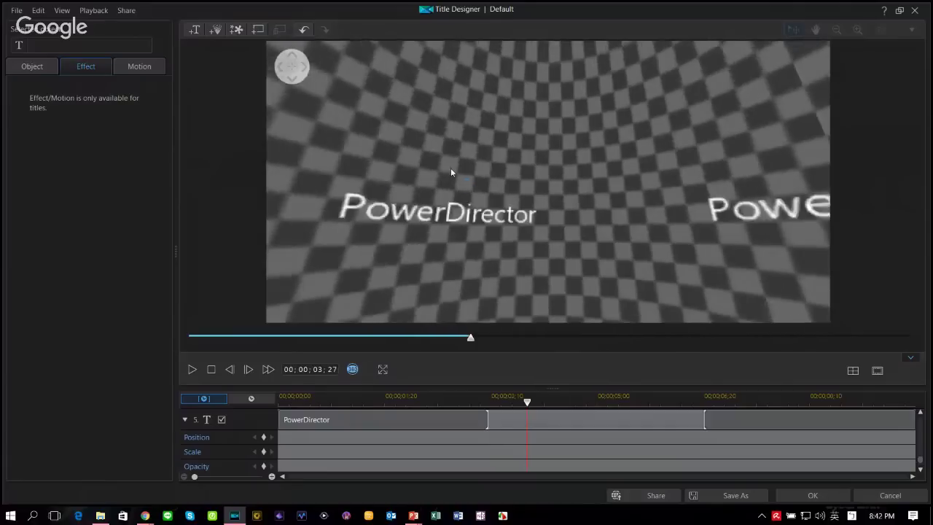
- Leave 360° viewer mode and align all five PowerDirector titles to their vertical center
click(353, 370)
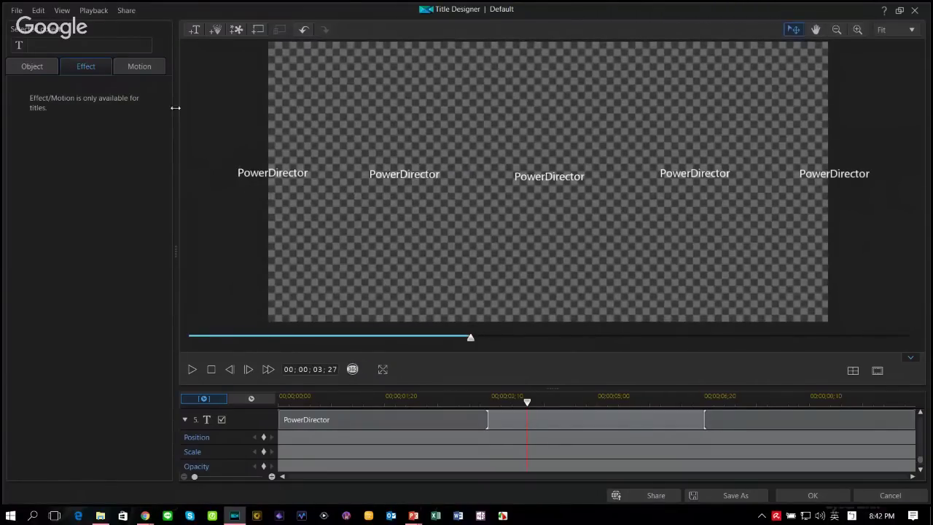
drag(765, 215, 891, 214)
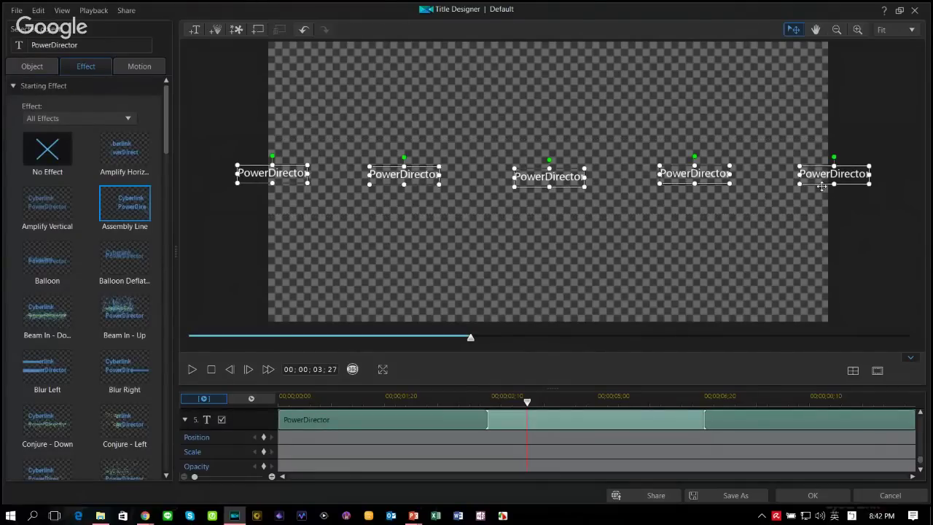
right_click(821, 186)
mouse_move(855, 283)
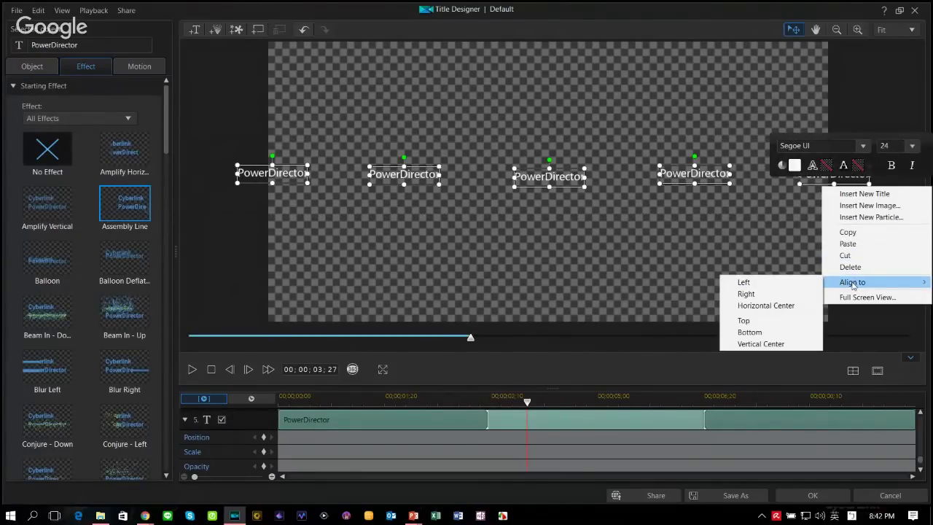
click(793, 344)
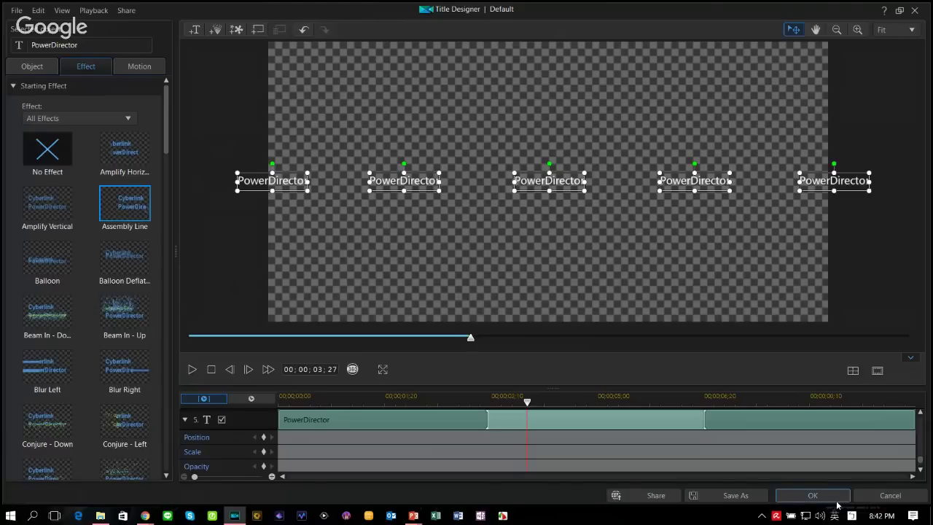
- Close the Title Designer and discard the title changes
click(889, 495)
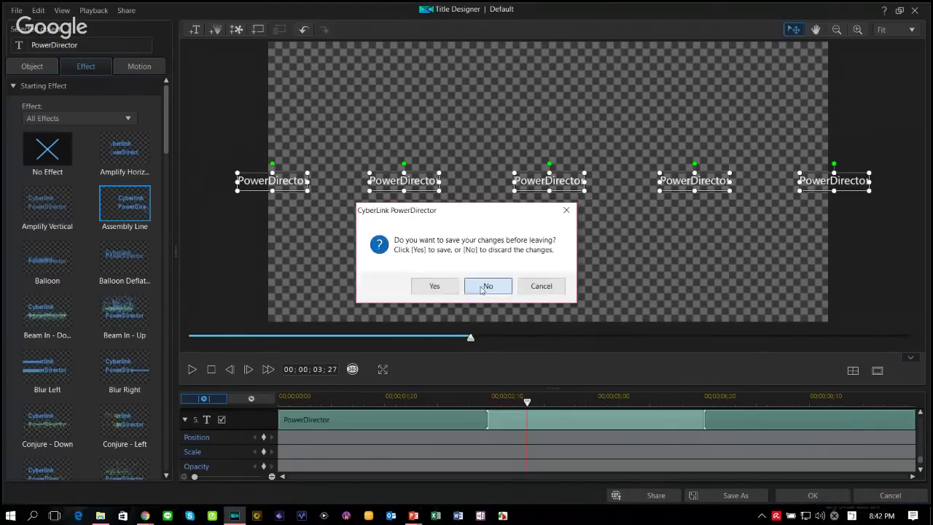
click(487, 287)
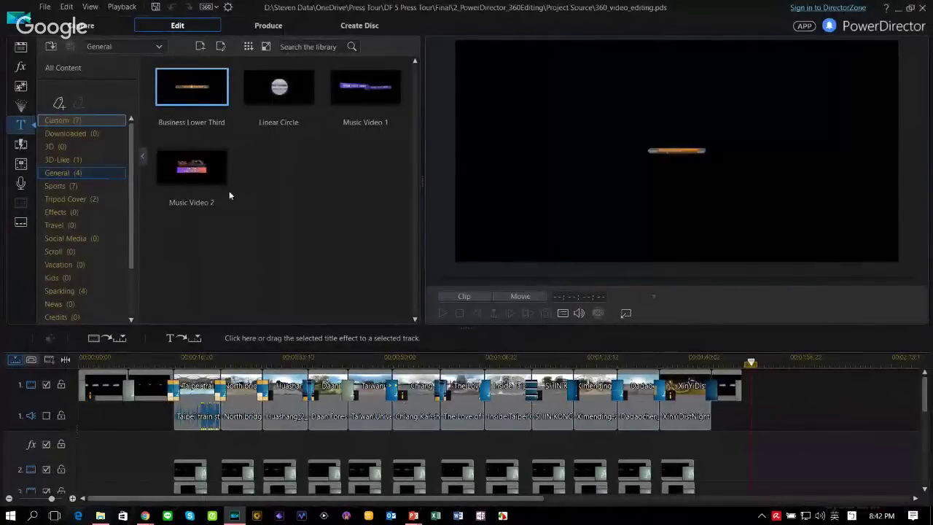
- Add the Daan Forest Park 360° clip from the media library to video track 1, in the empty space after the last clip
click(192, 358)
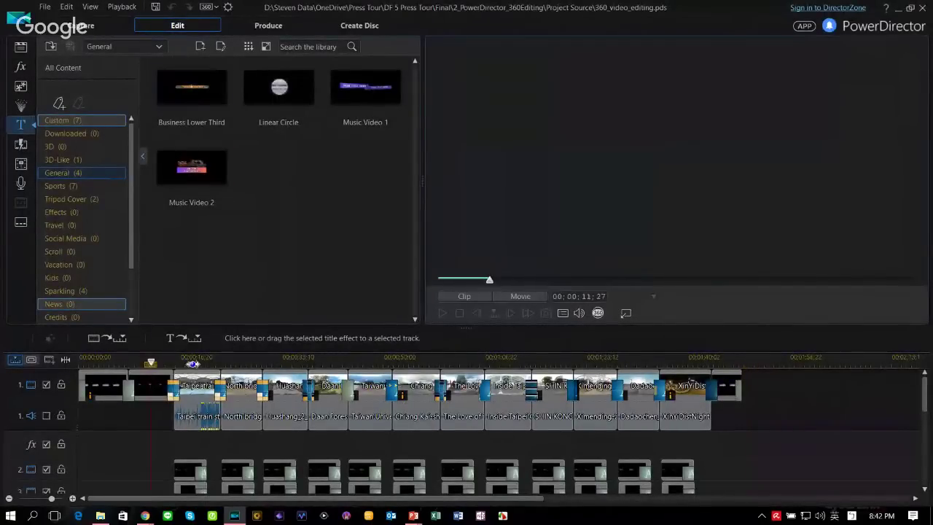
click(20, 46)
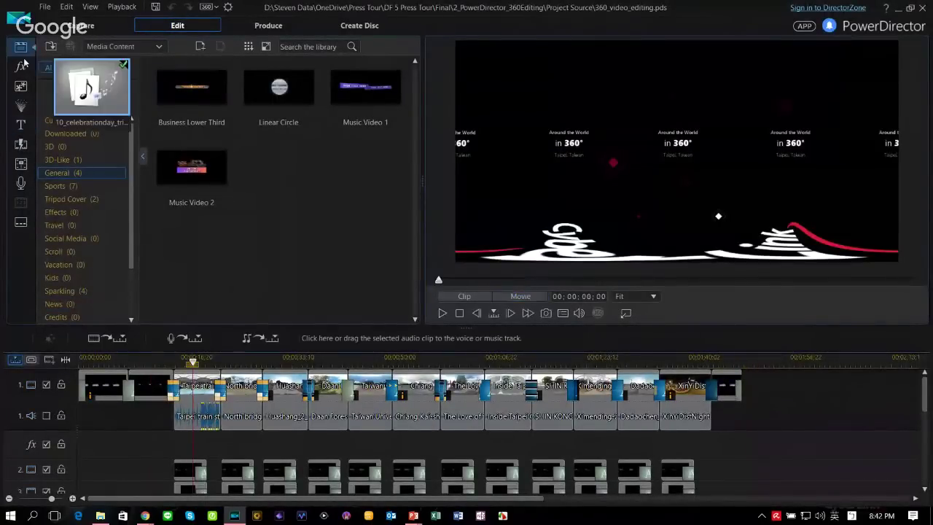
drag(283, 99, 749, 366)
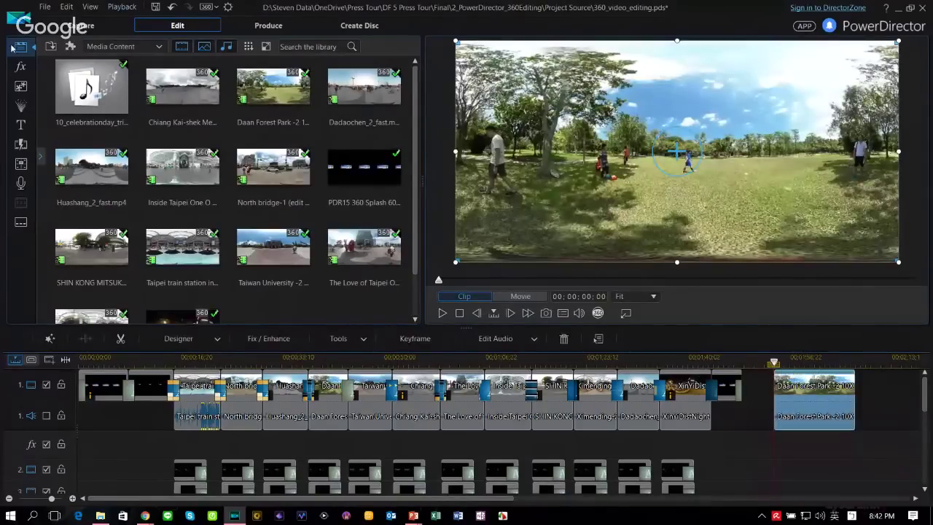
- Add the Extreme Skydive PiP object from the Sports category to video track 2, beneath the start of the Daan Forest Park clip
click(22, 86)
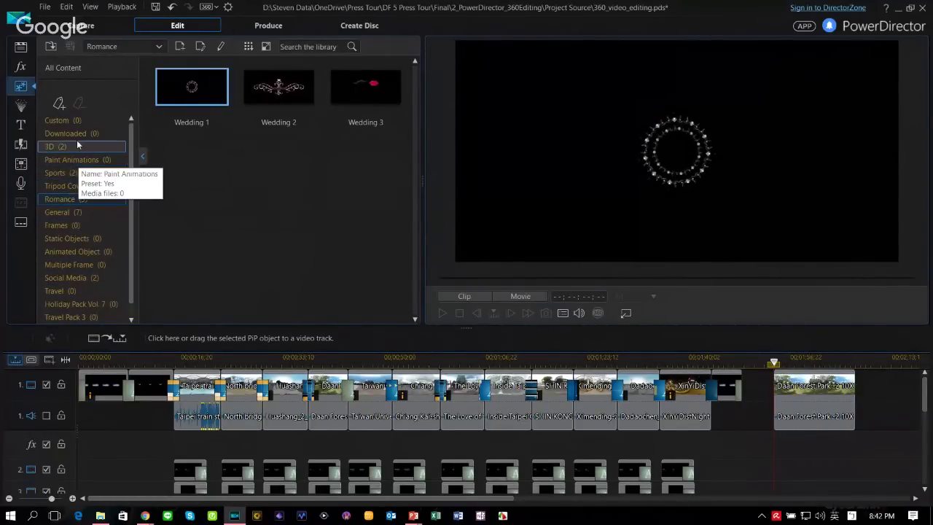
scroll(109, 248, down, 1)
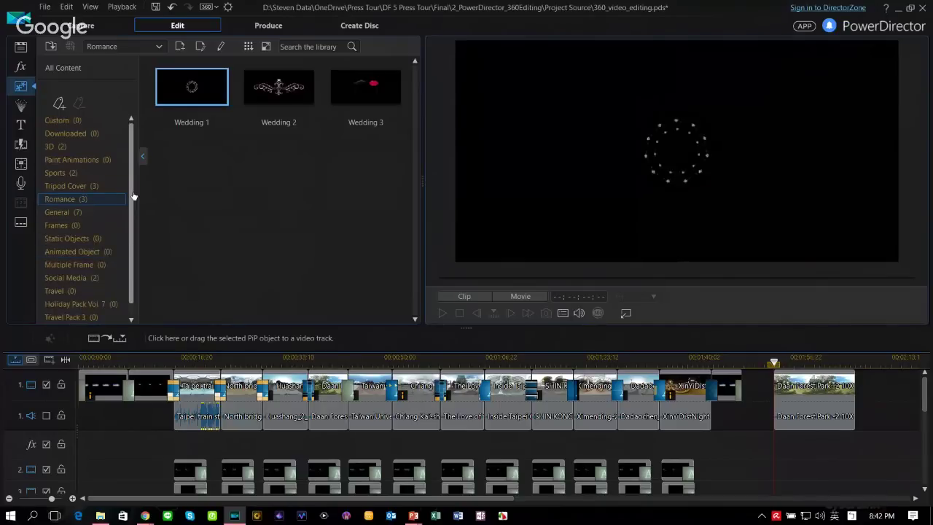
scroll(102, 204, up, 1)
click(95, 174)
click(281, 89)
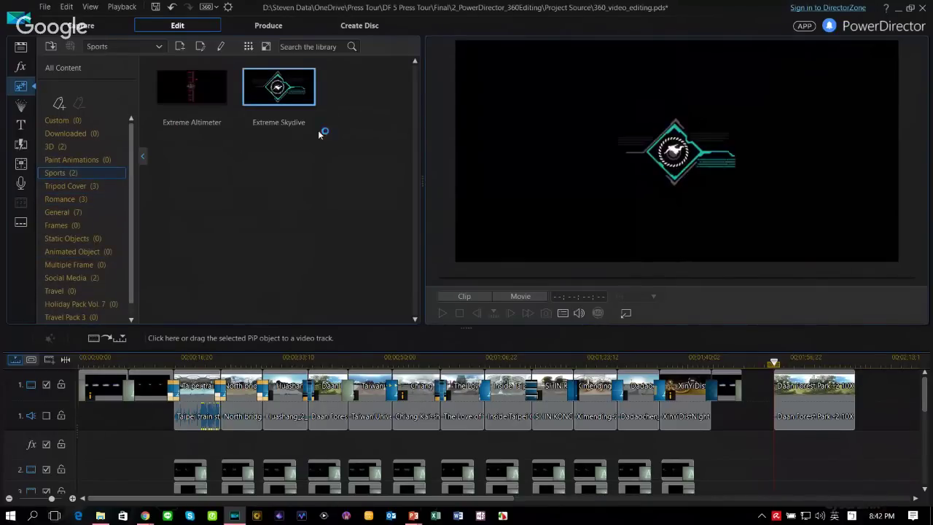
drag(644, 415, 758, 472)
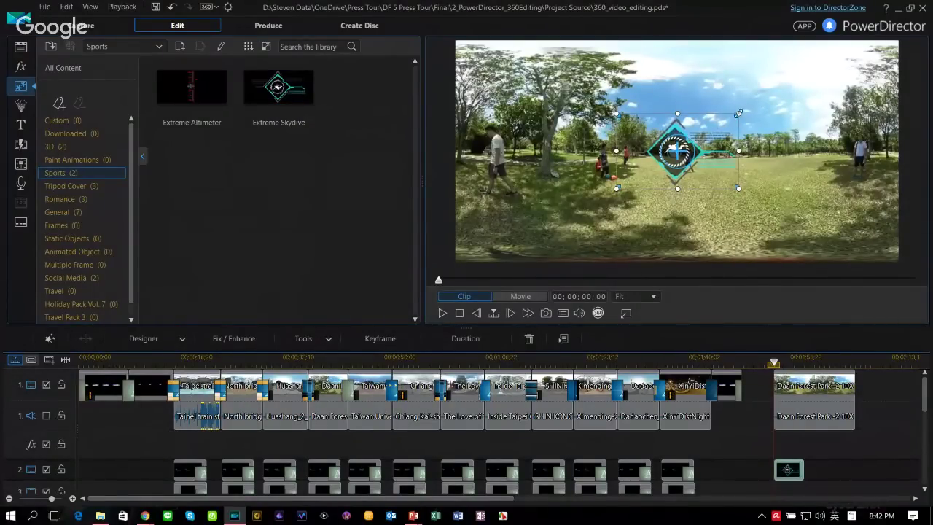
- Shrink the Extreme Skydive object to about two-thirds of its size, recentre it in the frame and preview it in 360° viewer mode
drag(738, 114, 698, 138)
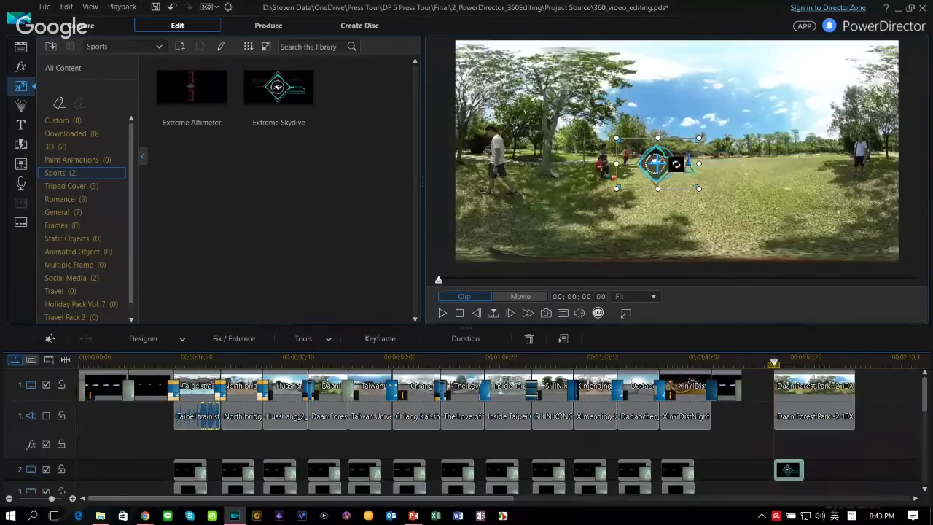
drag(674, 175, 692, 167)
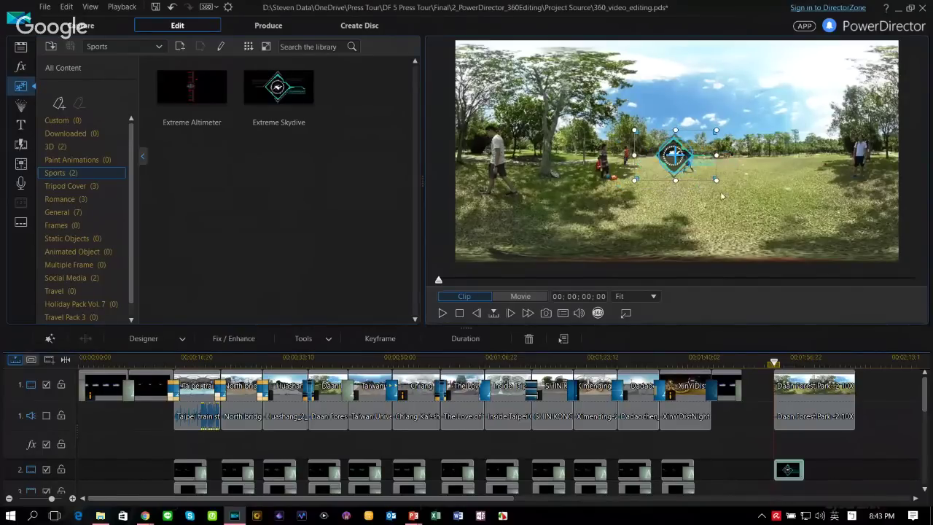
click(807, 155)
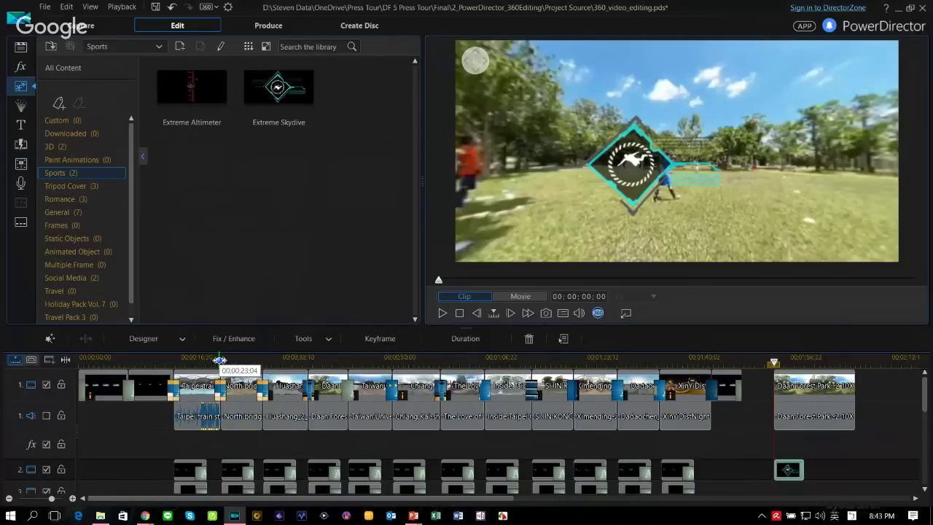
- Examine the tripod cover on the ground at the end of the Taipei train station clip, with and without 360° viewer mode
click(220, 360)
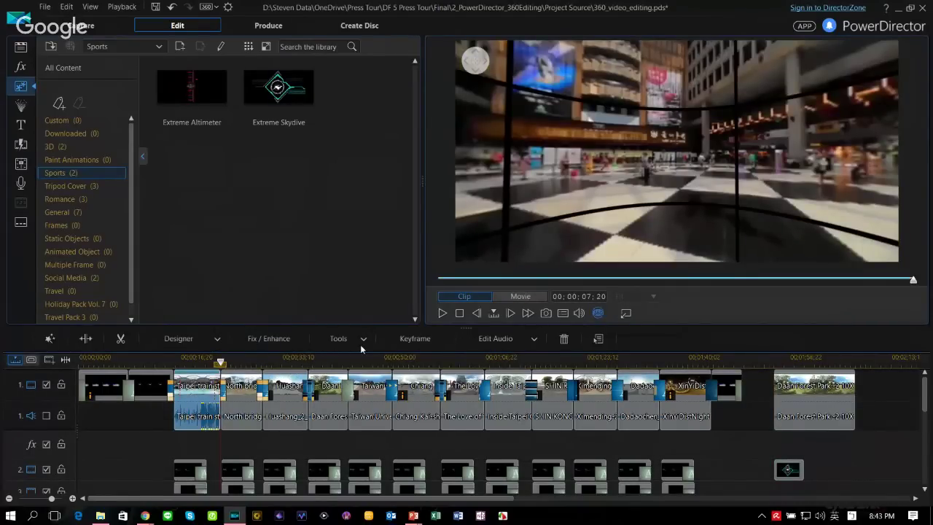
click(219, 380)
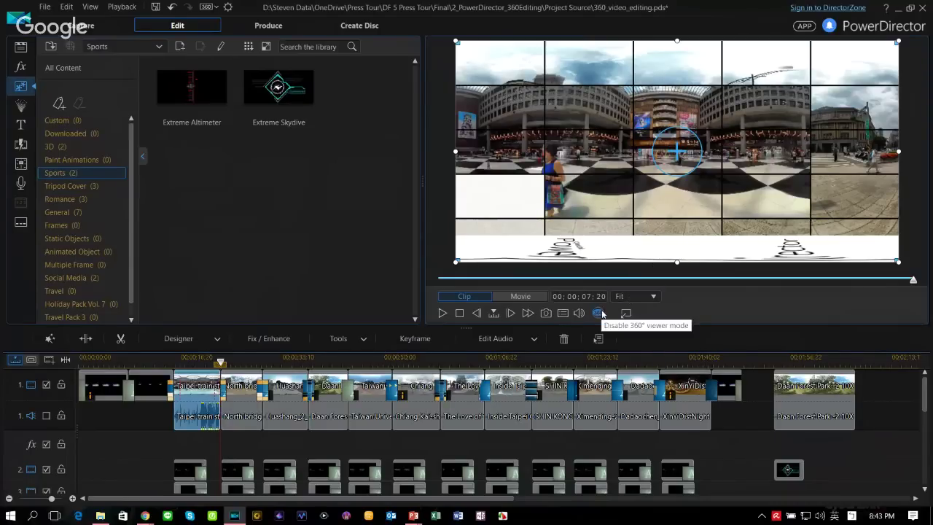
drag(720, 204, 643, 175)
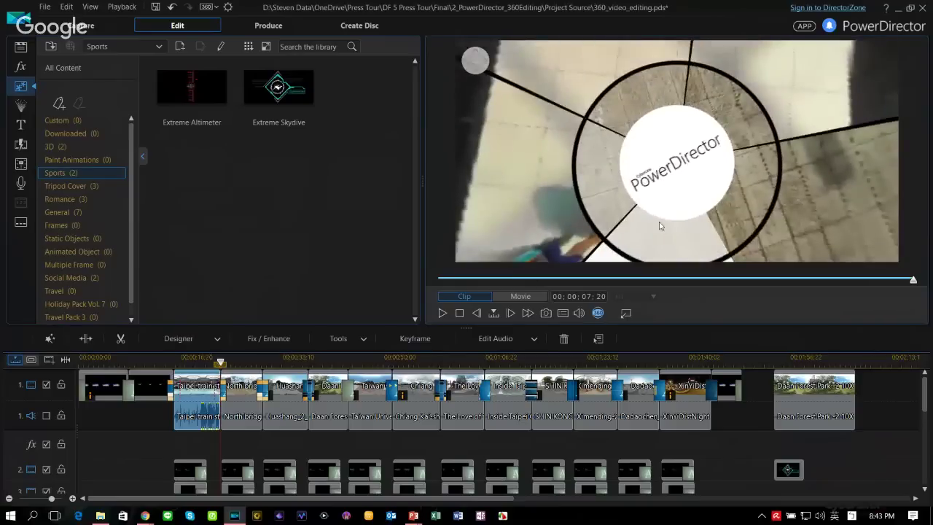
click(597, 313)
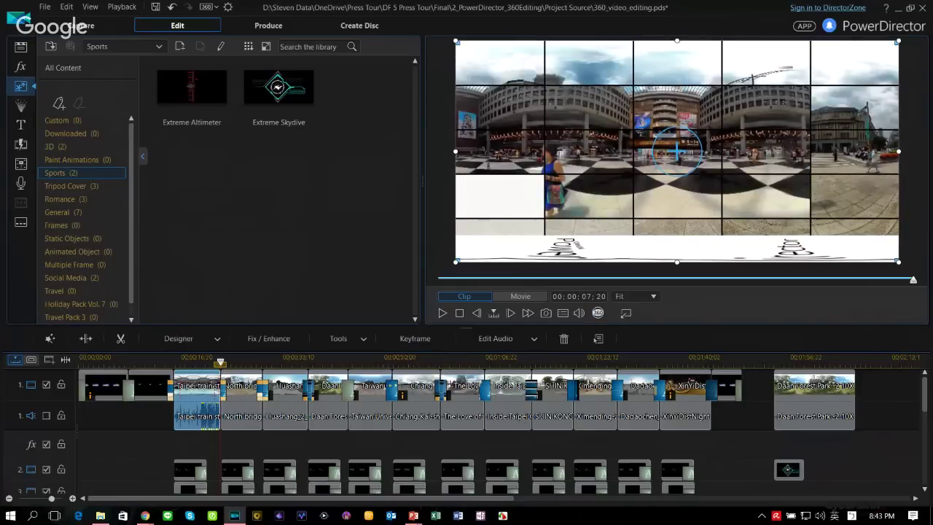
click(597, 313)
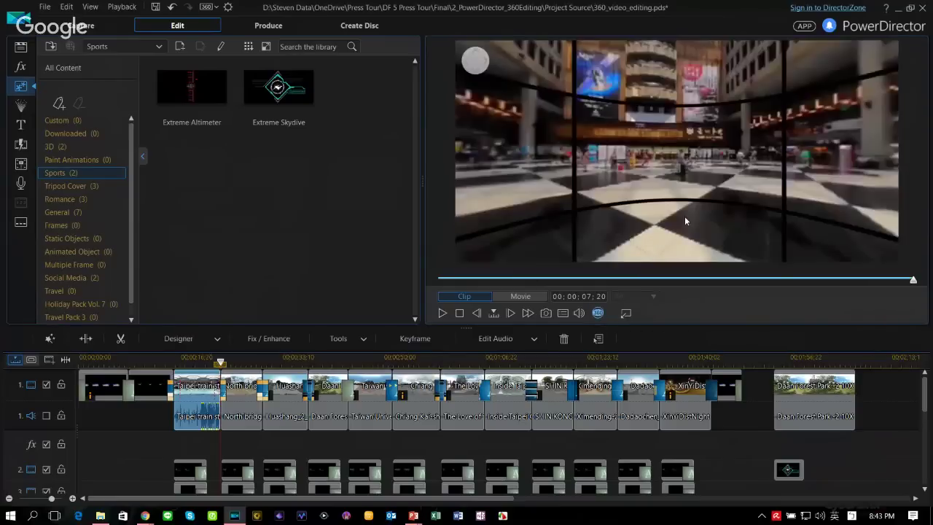
drag(684, 216, 678, 107)
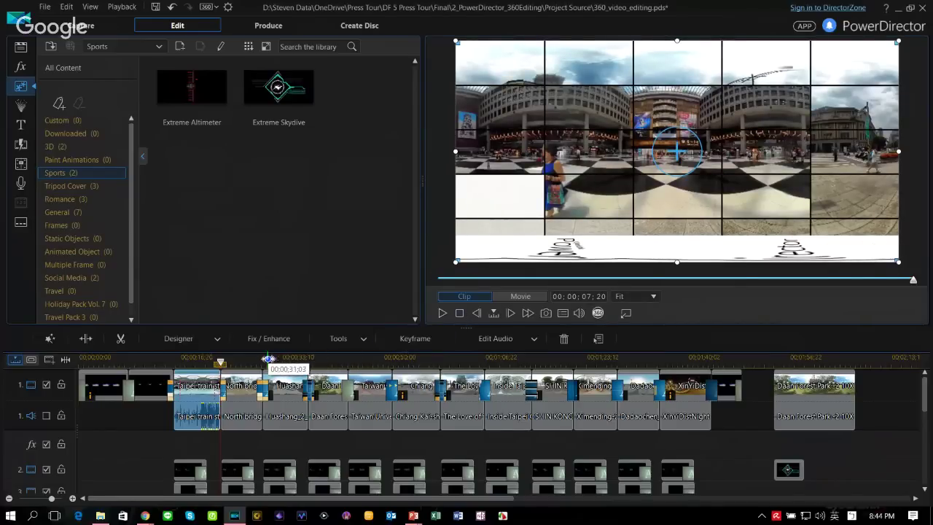
- Add The Love of Taipei clip to video track 1 after the Daan Forest Park clip and inspect its ground area in 360° viewer mode
scroll(227, 417, down, 1)
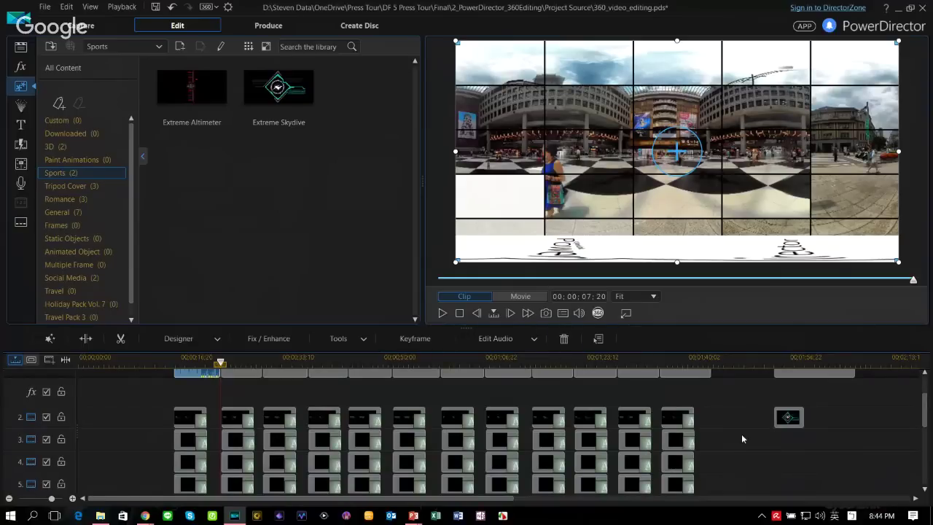
scroll(467, 430, up, 1)
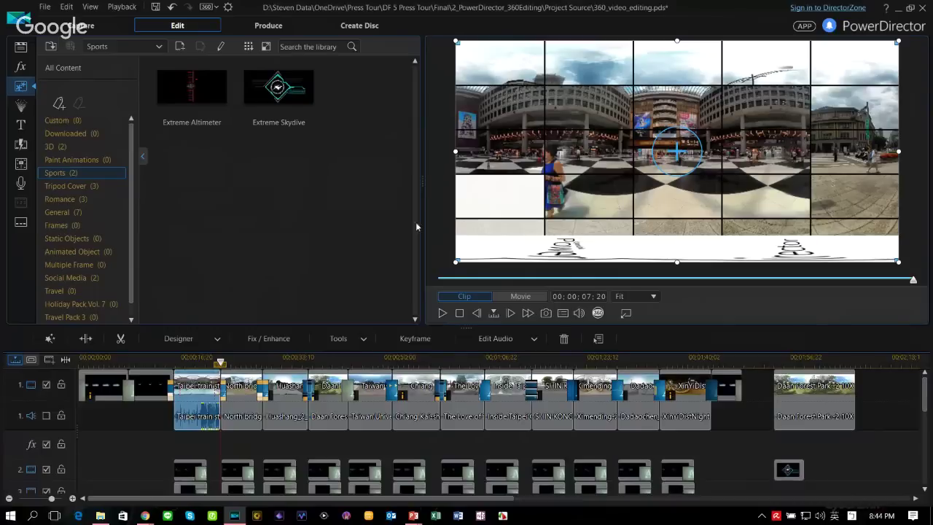
click(32, 50)
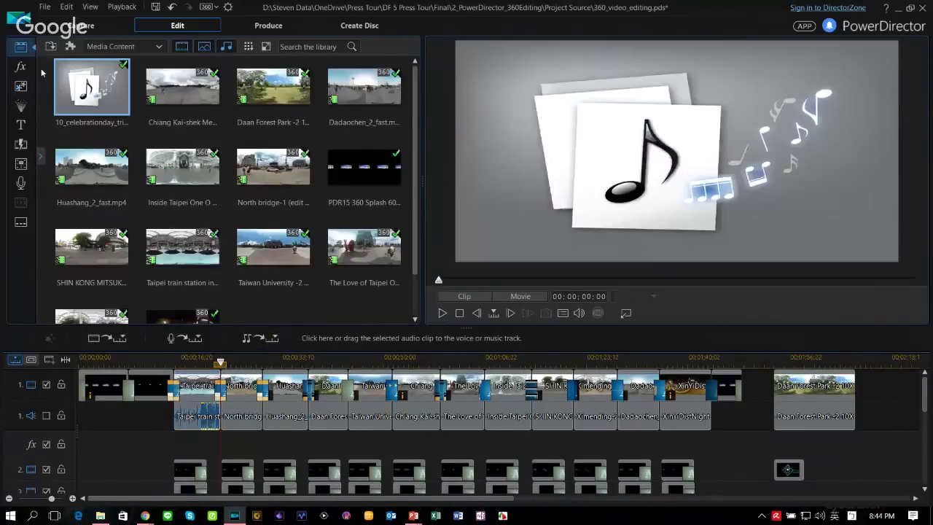
scroll(365, 197, down, 1)
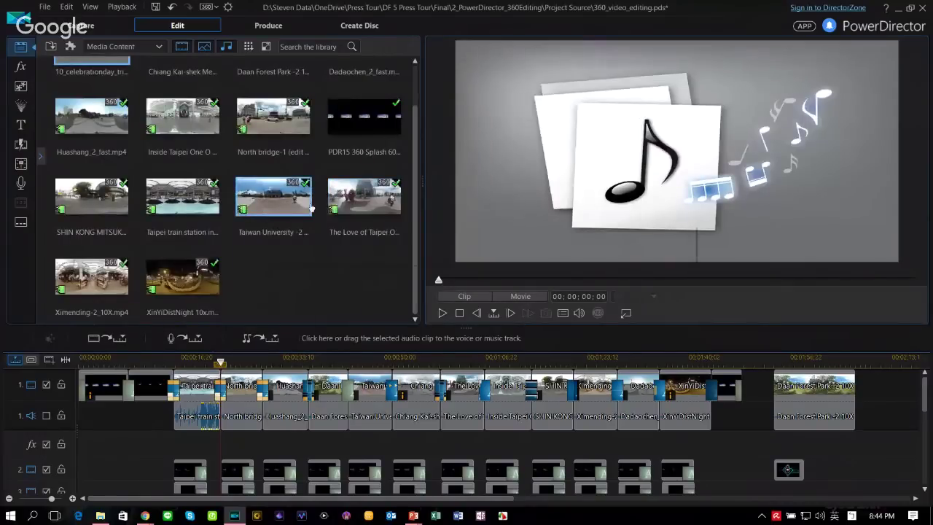
drag(372, 207, 786, 345)
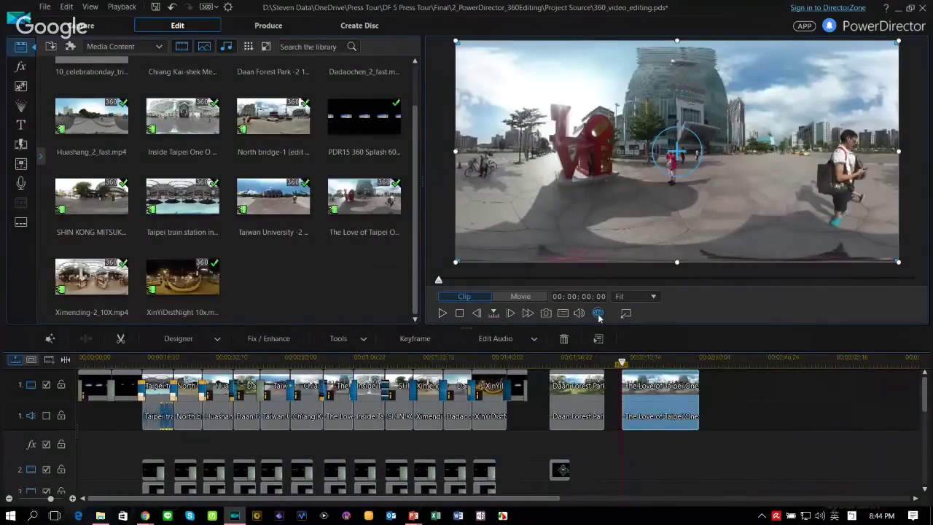
drag(747, 239, 701, 137)
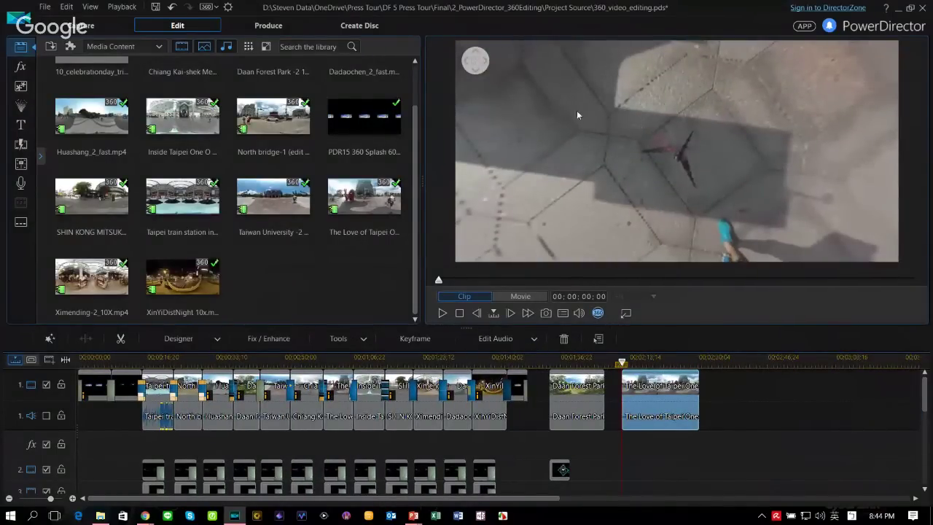
click(598, 312)
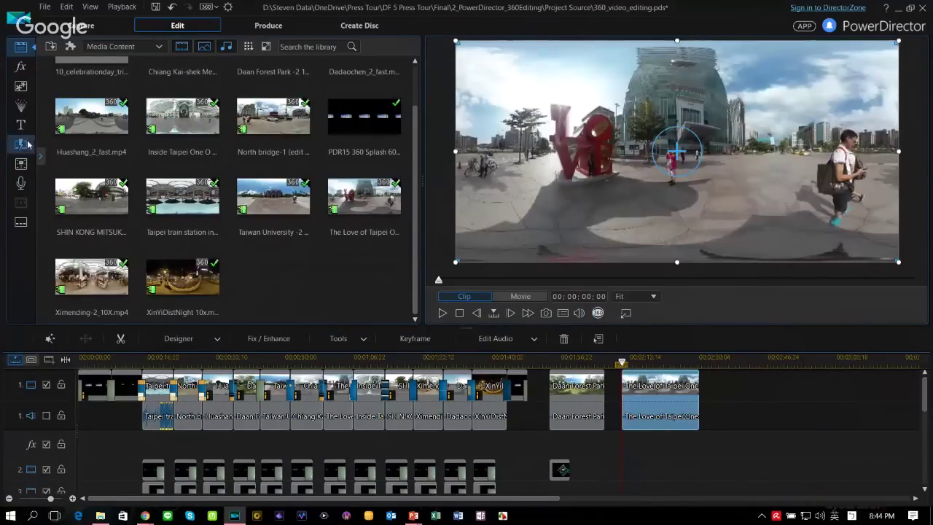
- Add Tripod Cover PowerDirector to video track 2 under The Love of Taipei clip and extend it to that clip's end
click(20, 86)
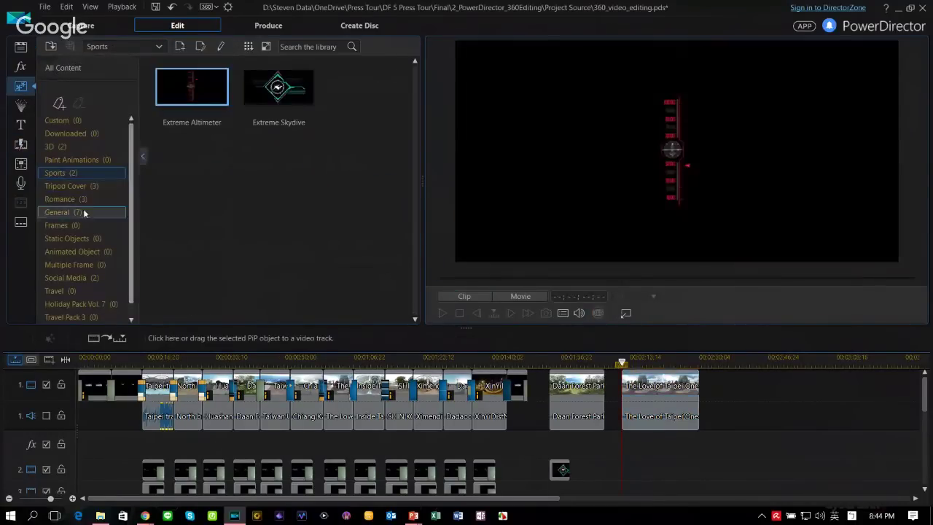
click(71, 187)
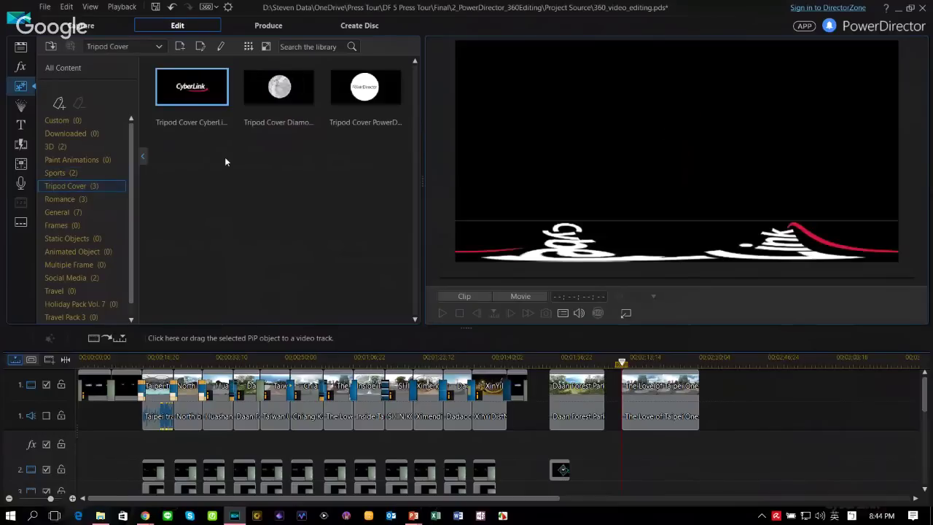
click(364, 88)
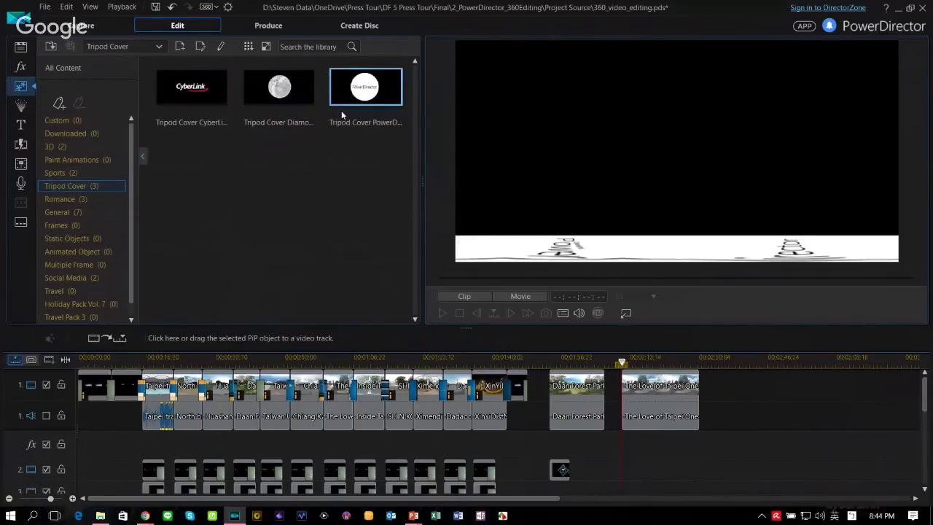
click(191, 91)
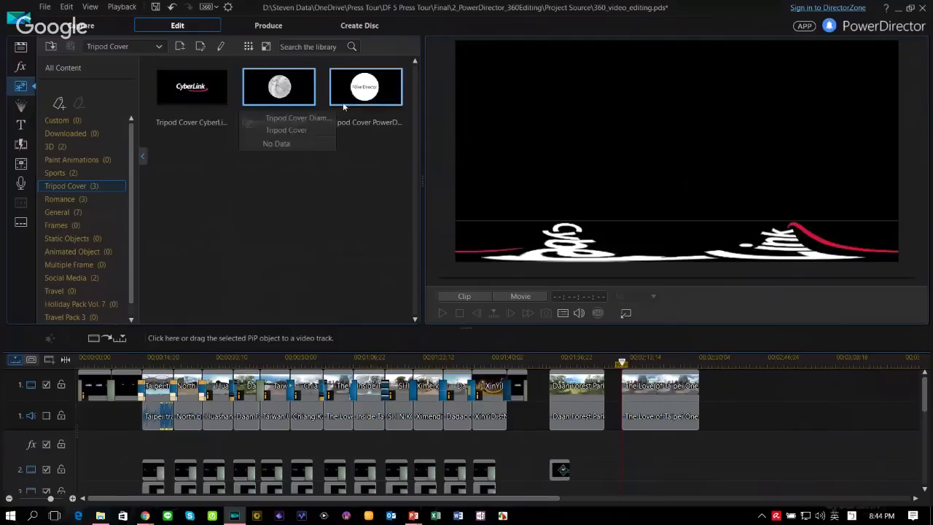
click(361, 92)
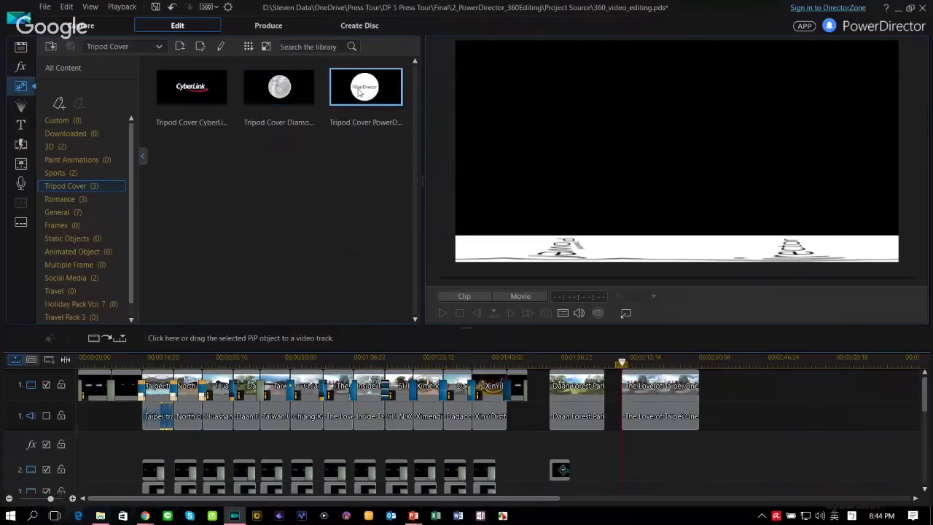
drag(358, 92, 698, 470)
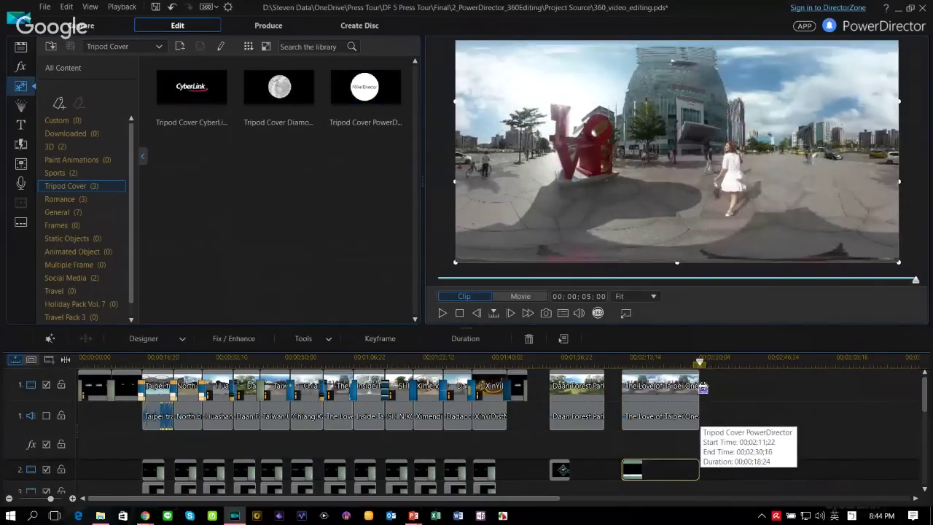
- Check the PowerDirector tripod cover on the ground midway through The Love of Taipei clip in 360° viewer mode
click(658, 362)
click(566, 242)
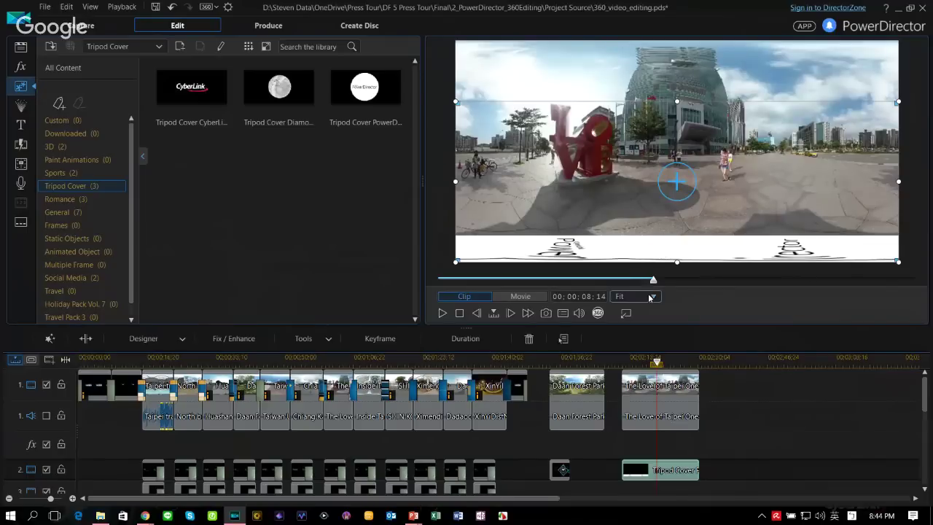
click(602, 312)
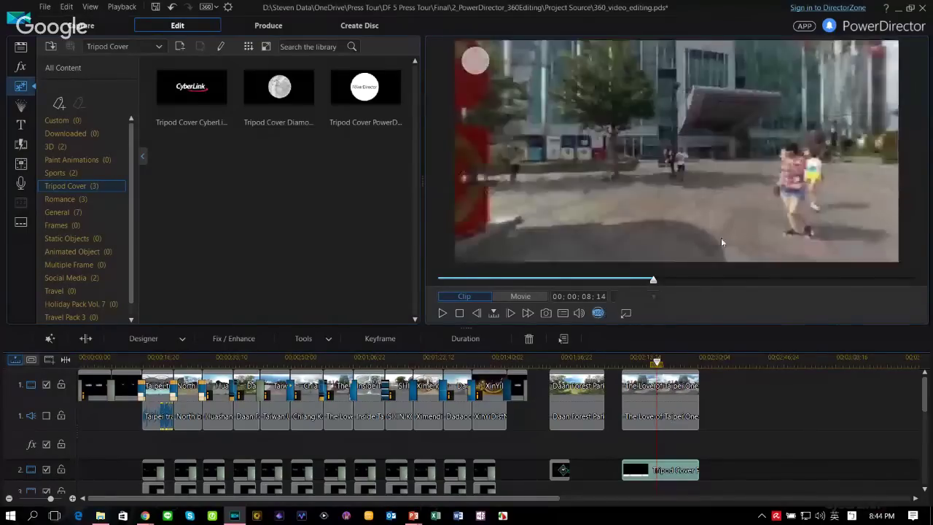
drag(685, 252, 798, 154)
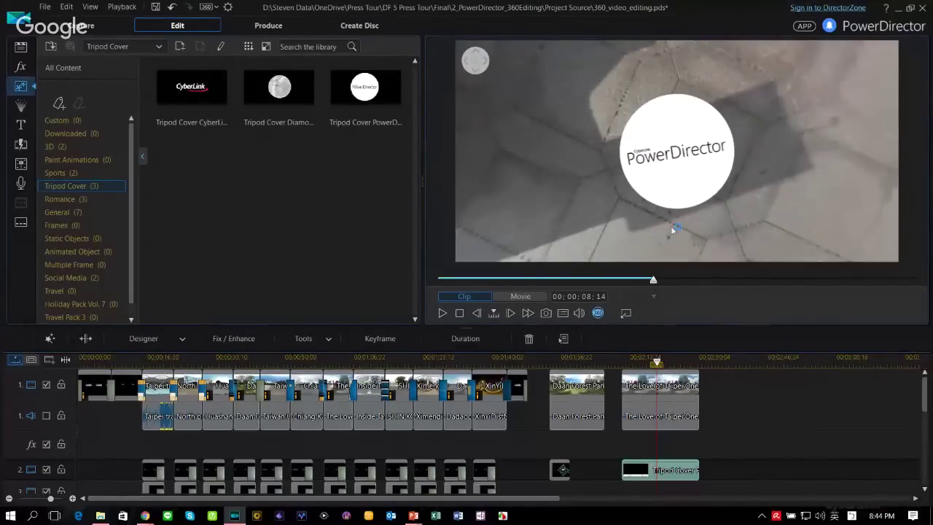
click(598, 313)
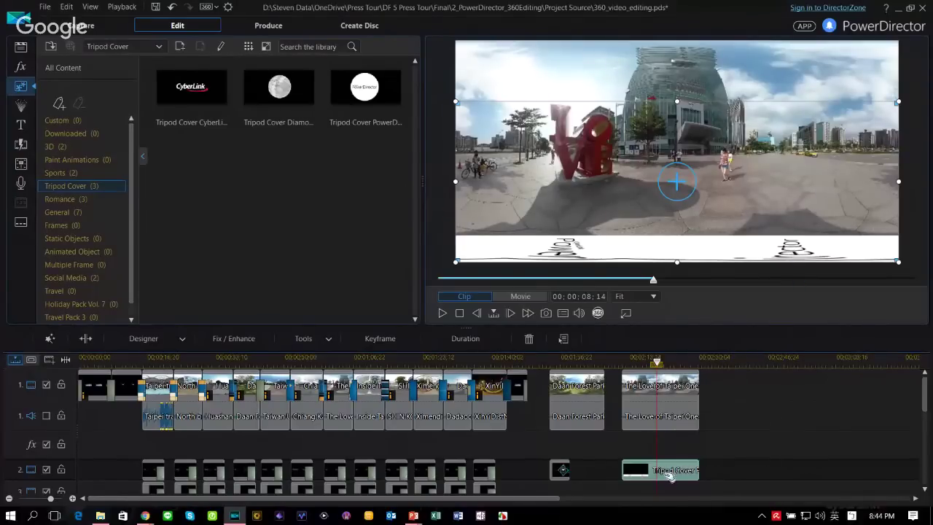
- Replace the tripod cover under The Love of Taipei clip with the blue Tripod Cover Text title, extended to the clip's end
key(Delete)
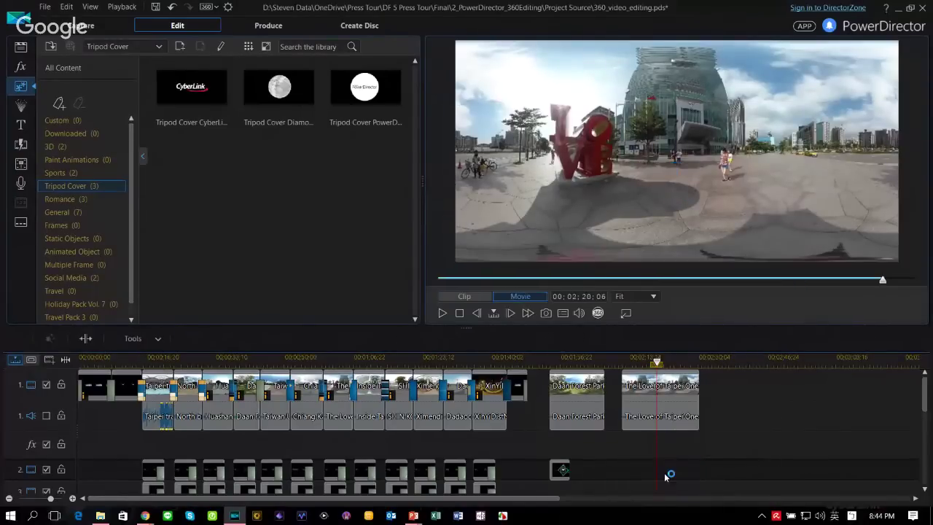
click(23, 125)
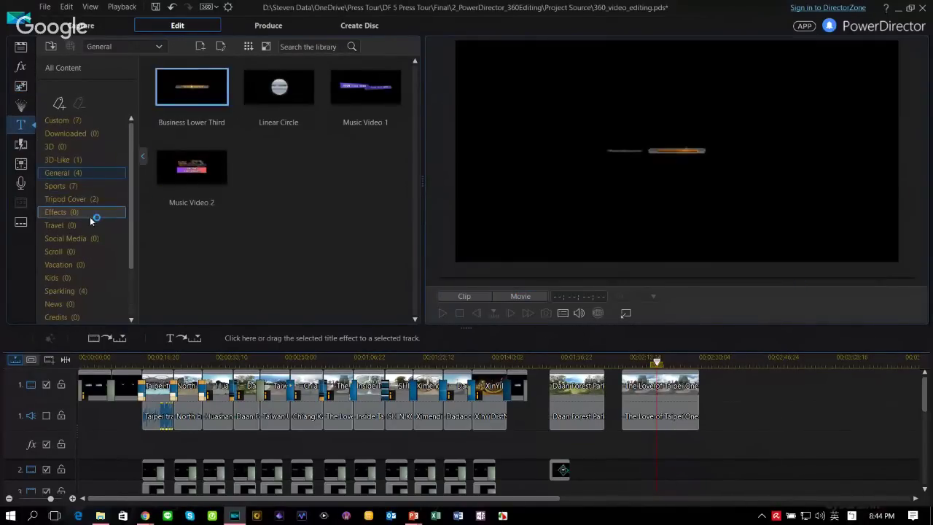
click(73, 199)
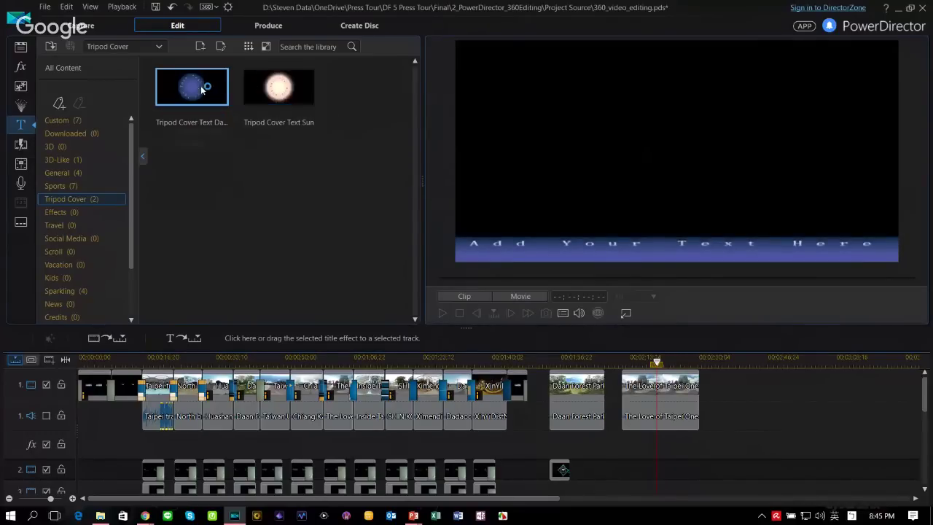
drag(204, 88, 698, 470)
- Look down at the tripod cover title on the ground of The Love of Taipei clip in 360° viewer mode
click(641, 357)
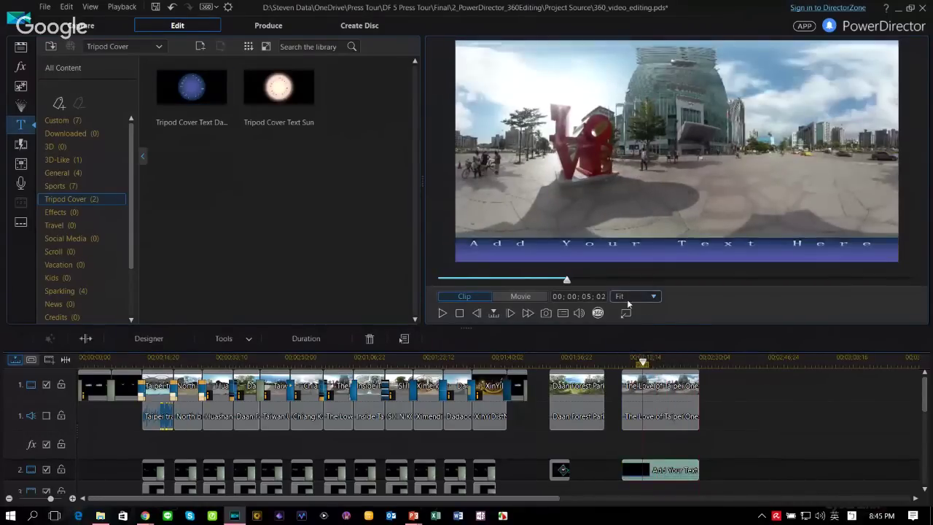
click(598, 313)
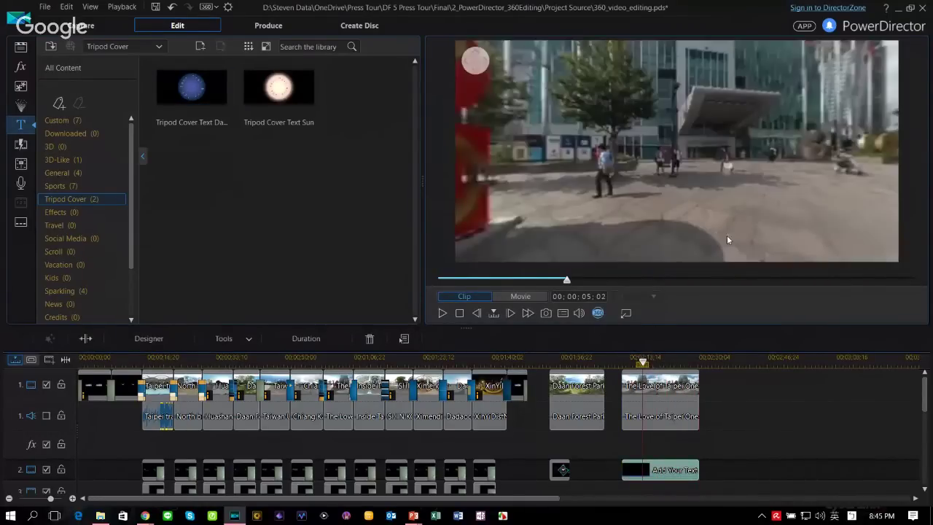
drag(726, 235, 723, 113)
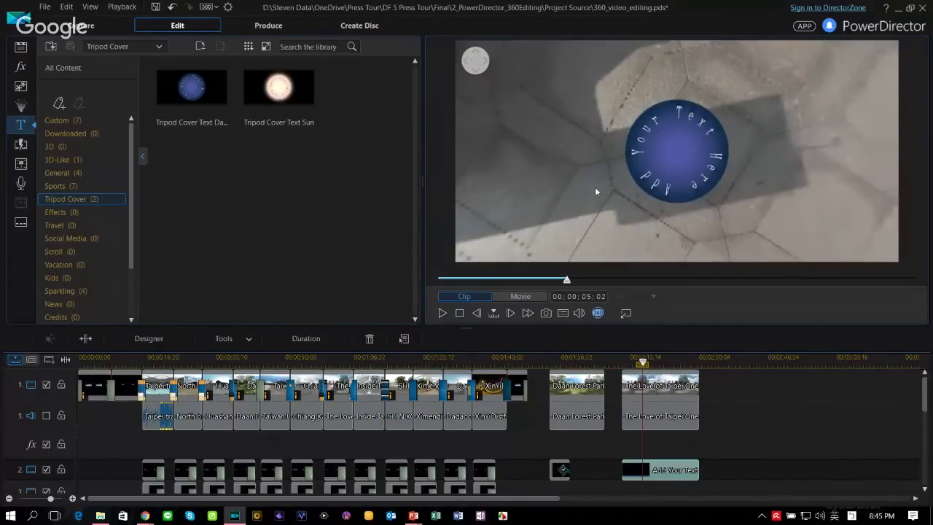
click(597, 313)
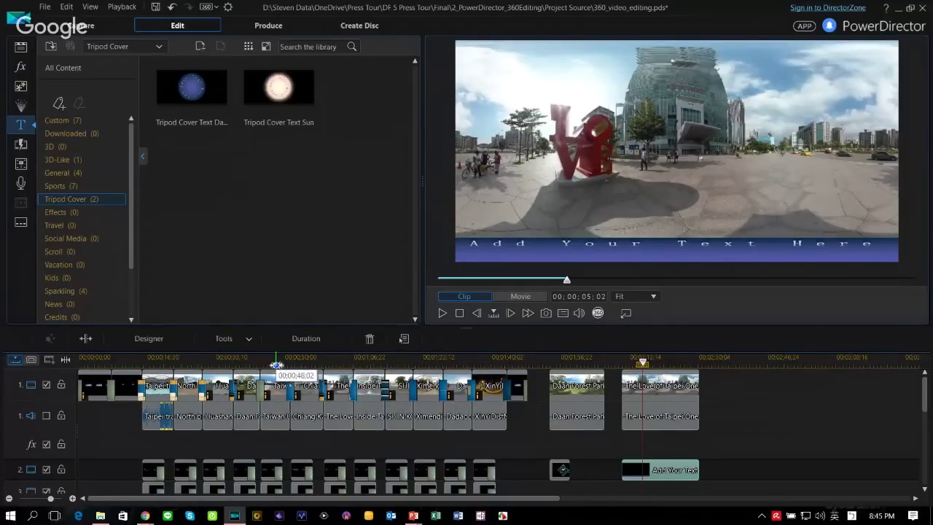
- Play the National Taiwan University clip with its maple leaf effect in 360° viewer mode, and stop playback
click(274, 362)
click(262, 361)
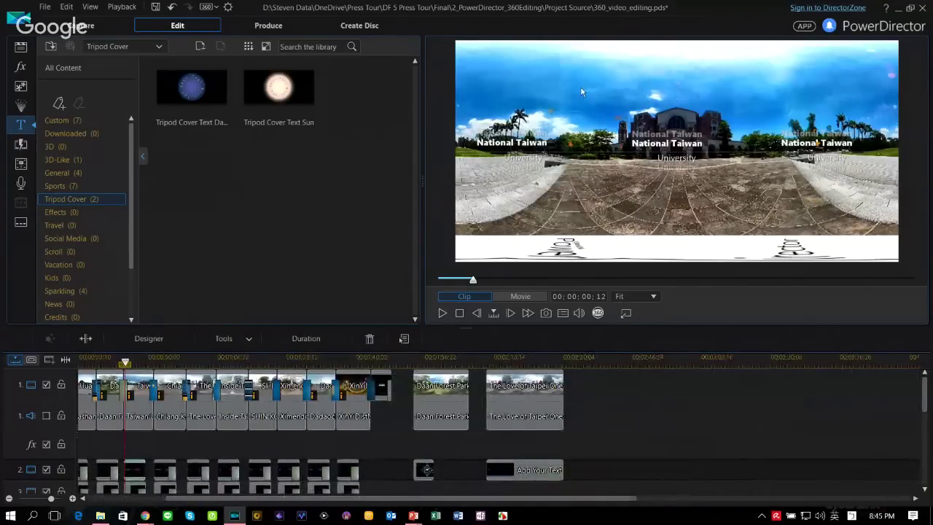
click(579, 313)
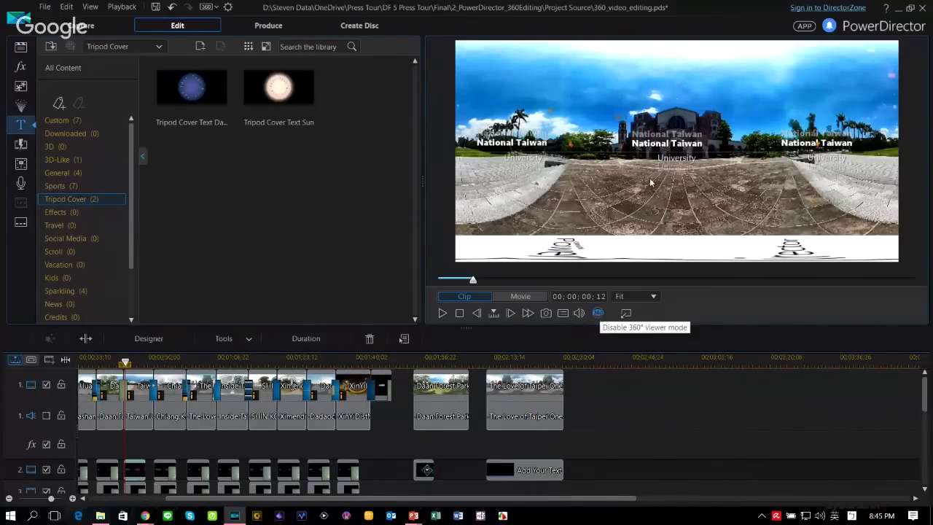
click(442, 312)
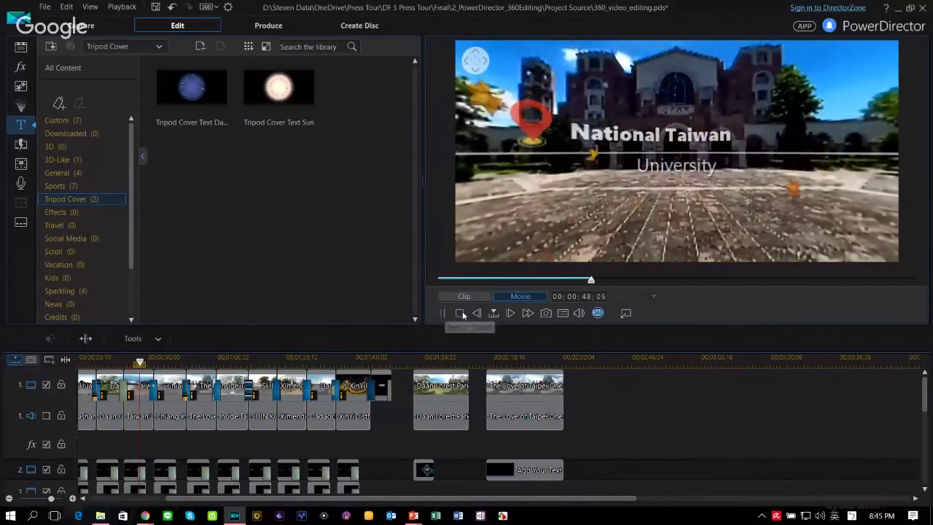
click(460, 312)
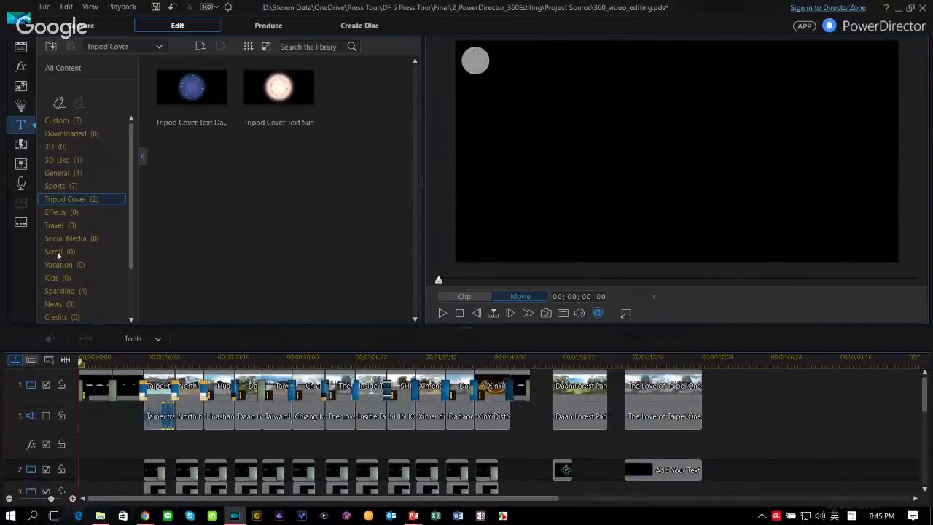
- Add the Maple particle effect to video track 3 at the start of The Love of Taipei clip and check a frame inside it
click(20, 106)
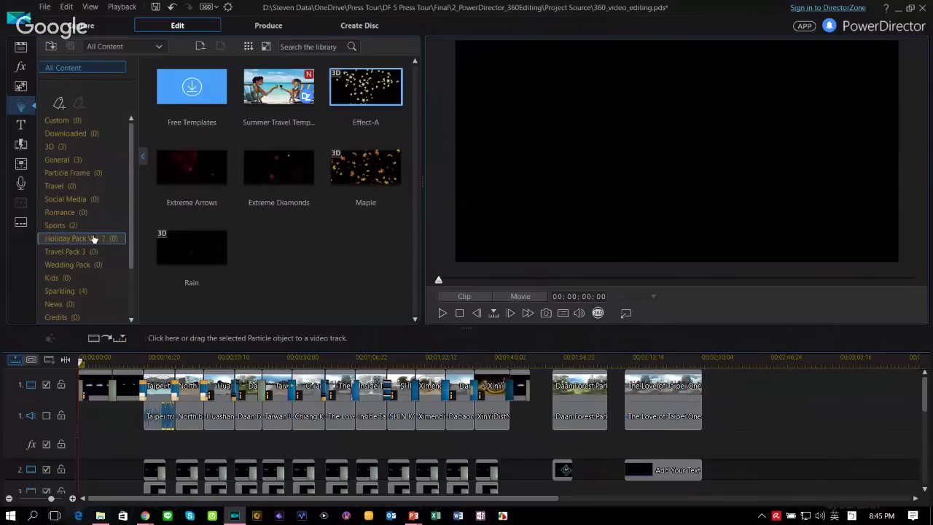
click(350, 171)
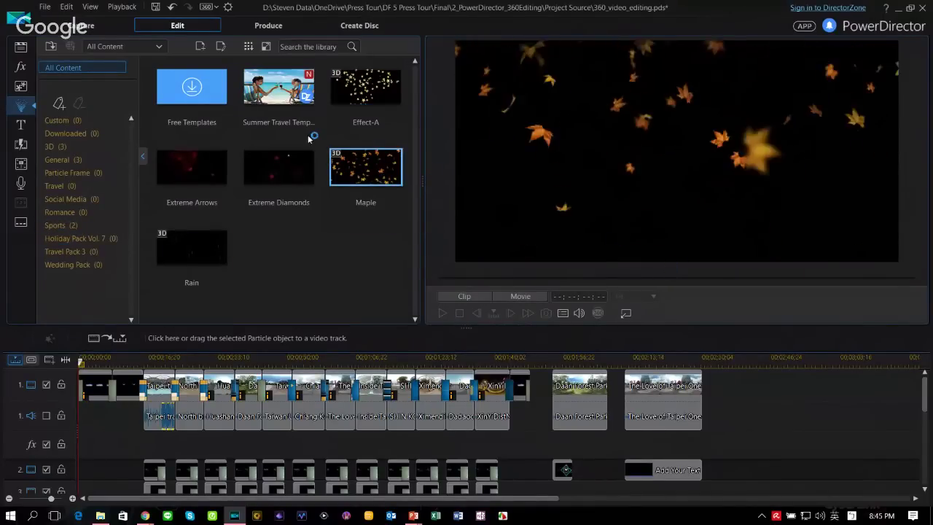
drag(365, 167, 624, 482)
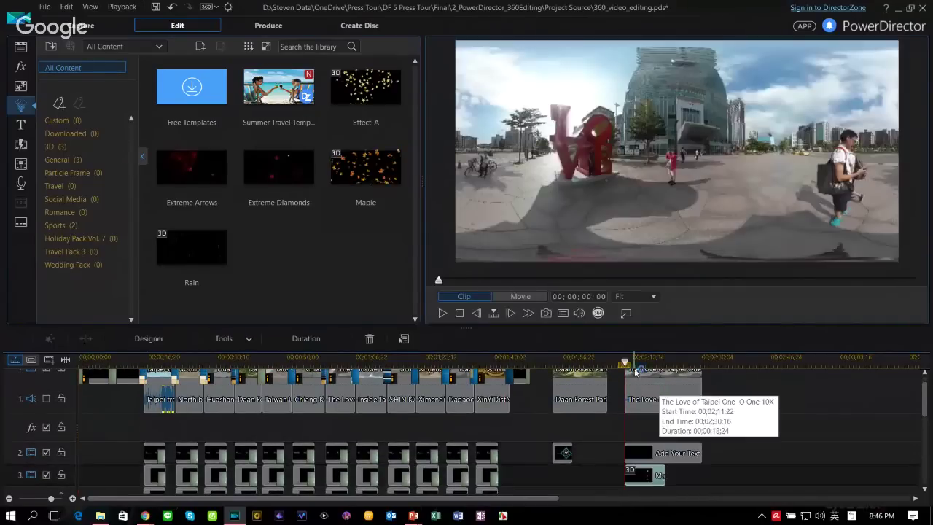
click(643, 359)
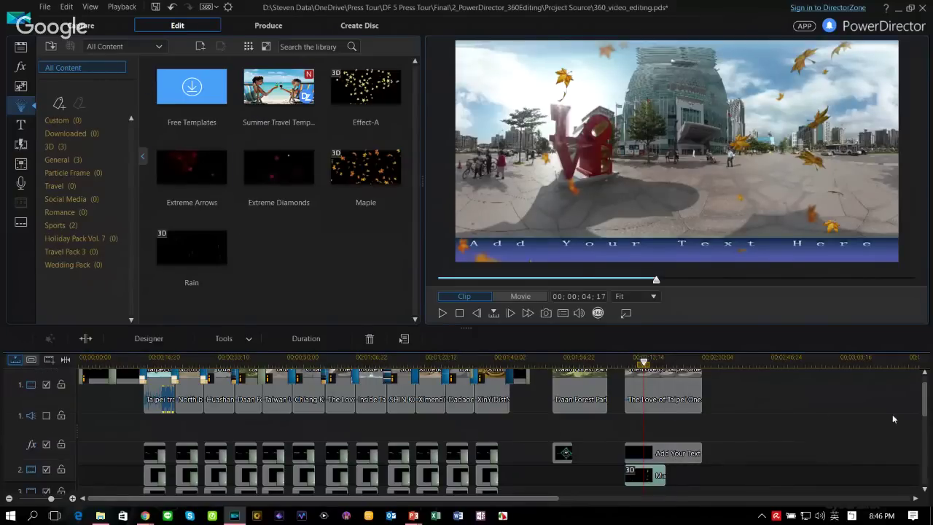
scroll(523, 420, up, 1)
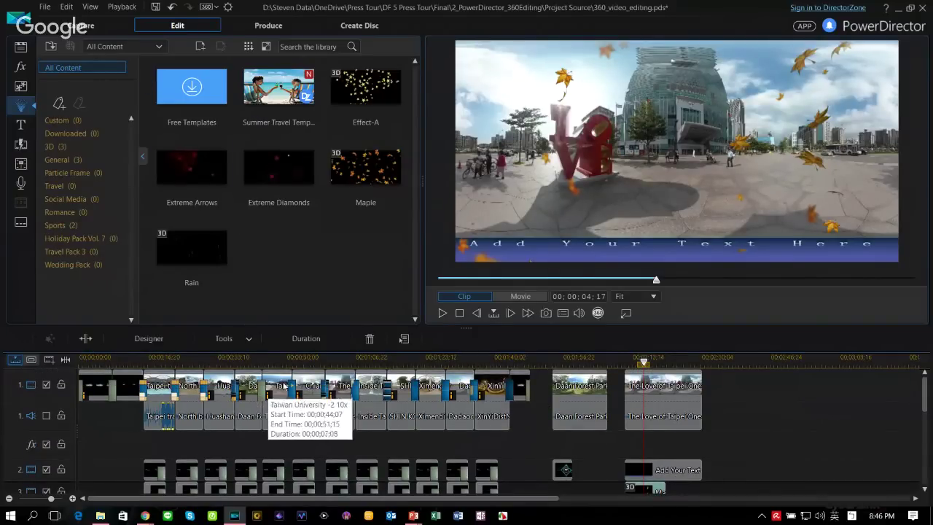
- Show the North Gate Plaza clip in the preview and enlarge the preview area in width and height
click(186, 367)
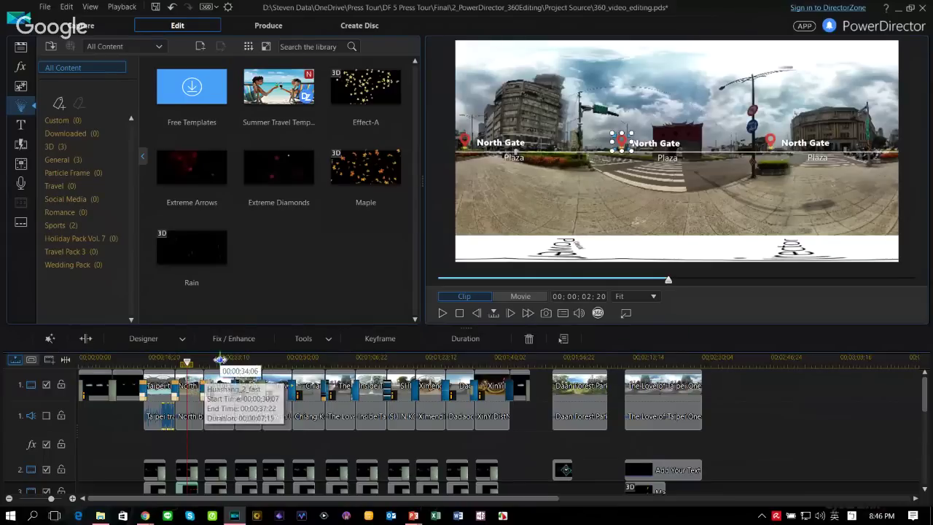
drag(421, 179, 389, 179)
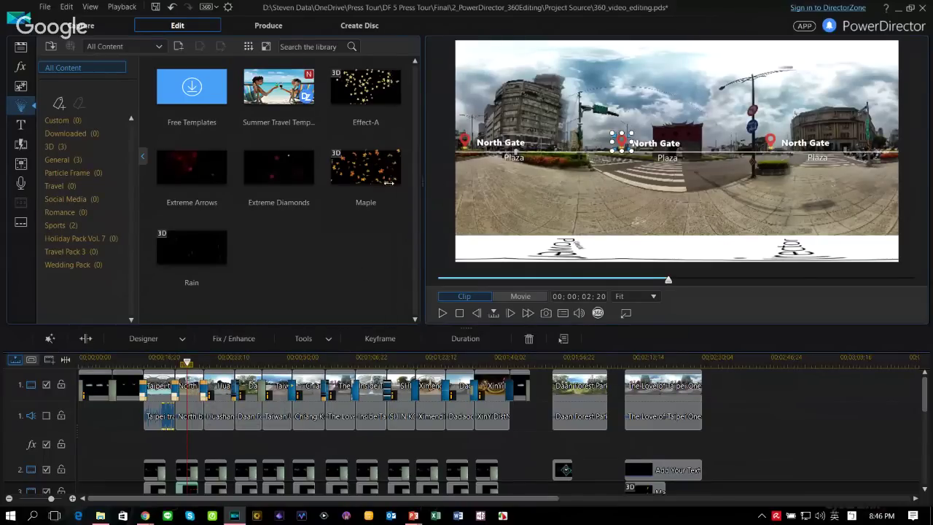
drag(468, 333, 473, 365)
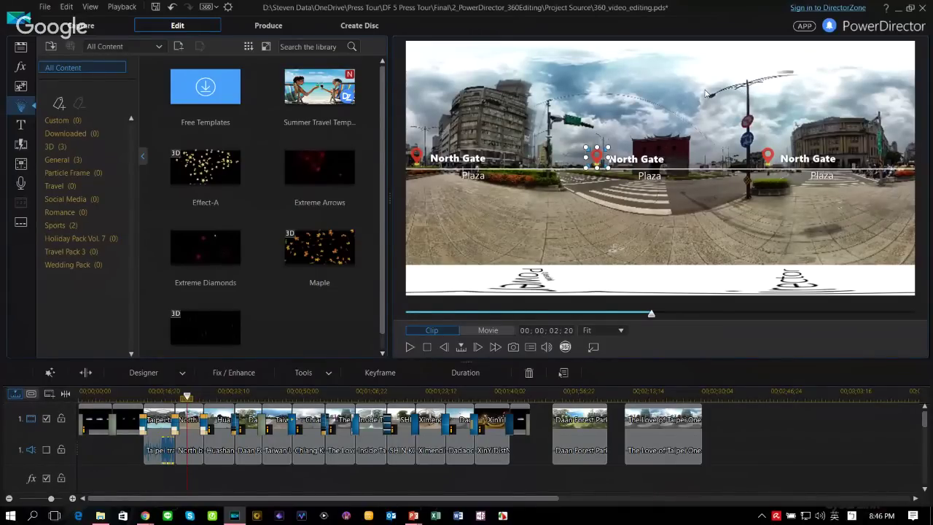
- Apply Lighting Adjustment, Video Enhancement and Color Enhancement to the North Gate clip on video track 1, each at 50
click(263, 376)
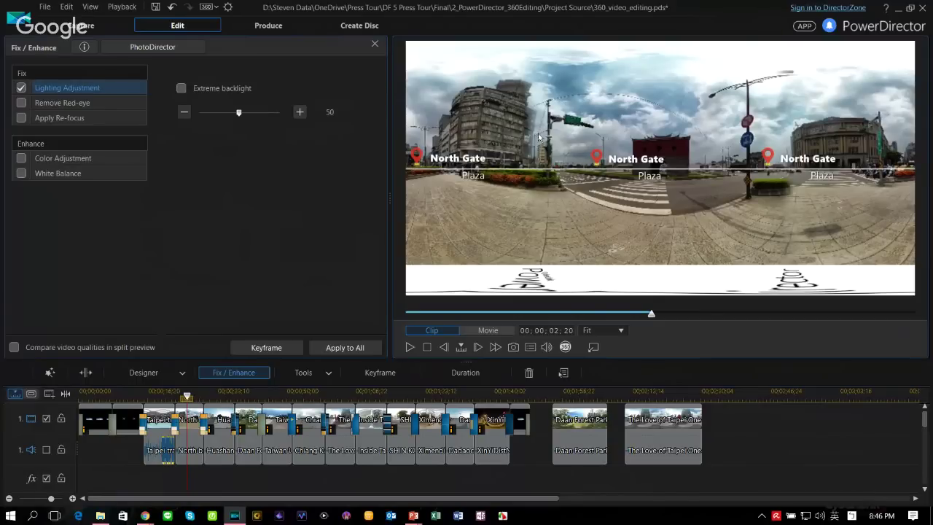
click(190, 419)
click(22, 88)
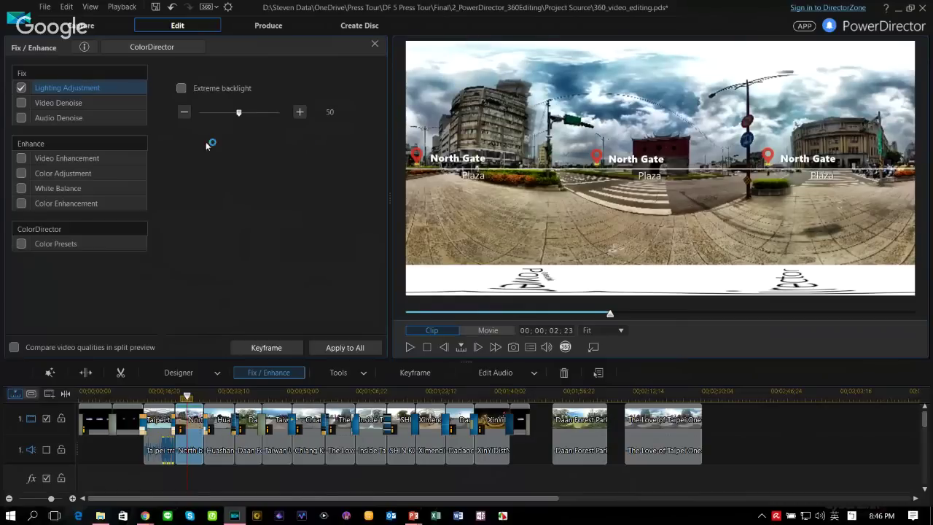
click(21, 158)
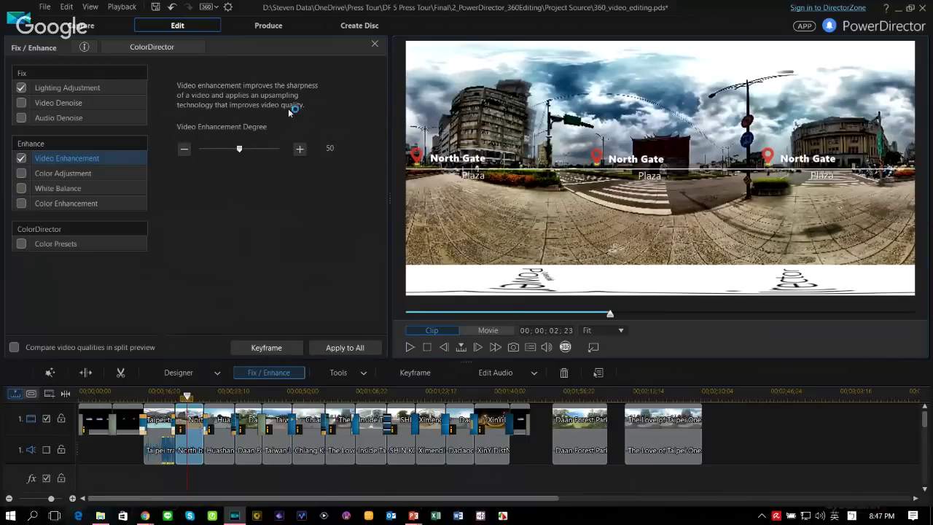
click(23, 204)
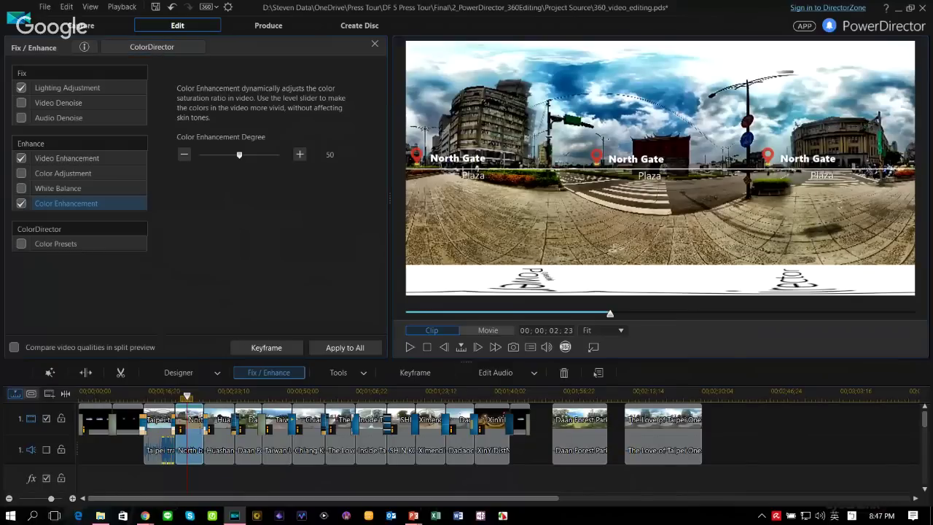
- Look around the enhanced North Gate clip in 360° viewer mode and stop playback
key(super+e)
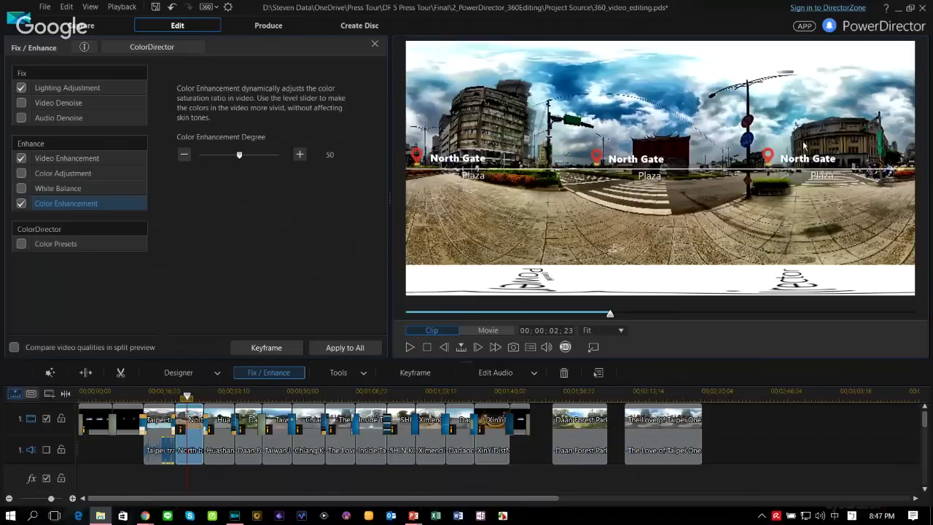
click(565, 346)
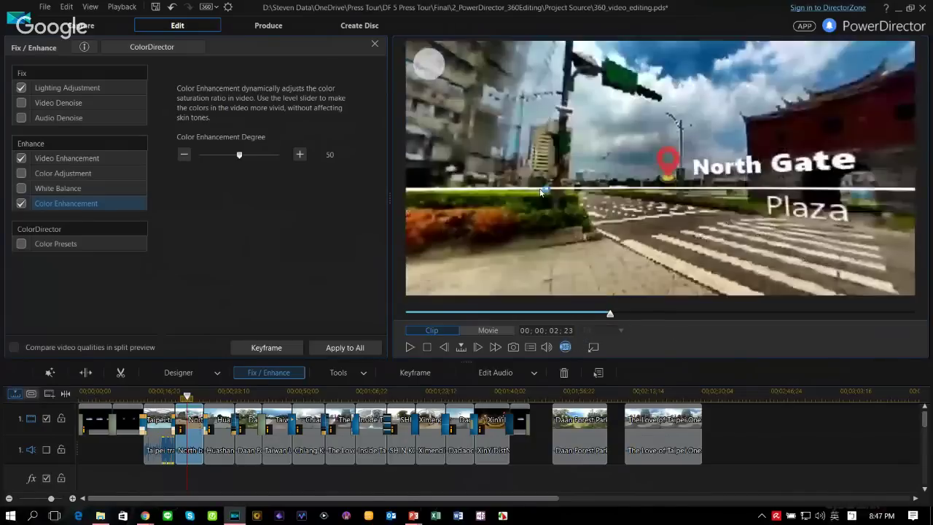
click(427, 347)
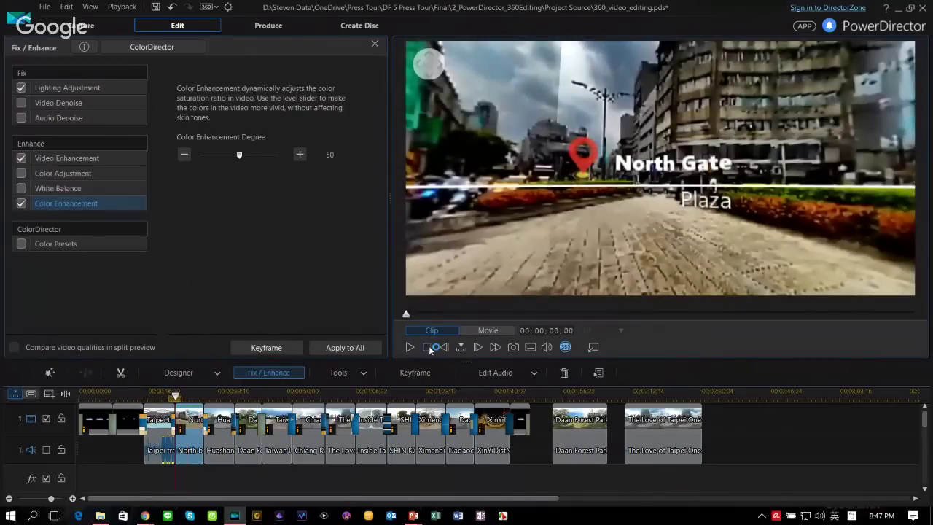
- Choose MPEG-4 3840 x 1920/30p (50 Mbps) as the 360° video output profile, and select YouTube as the online production site
click(277, 27)
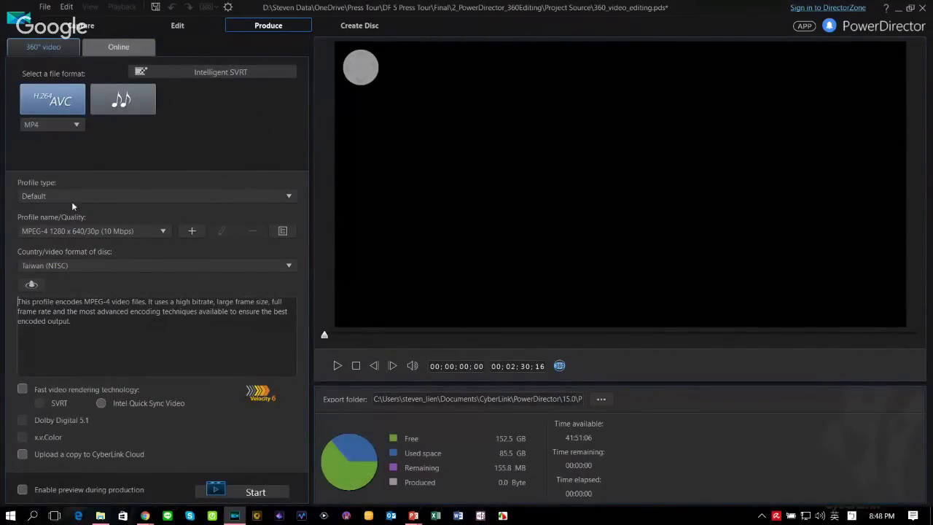
click(78, 230)
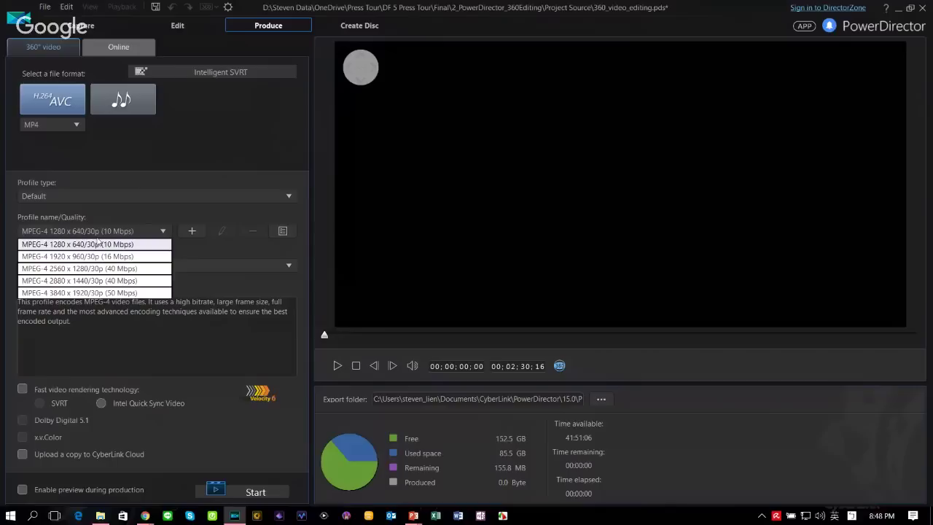
click(145, 294)
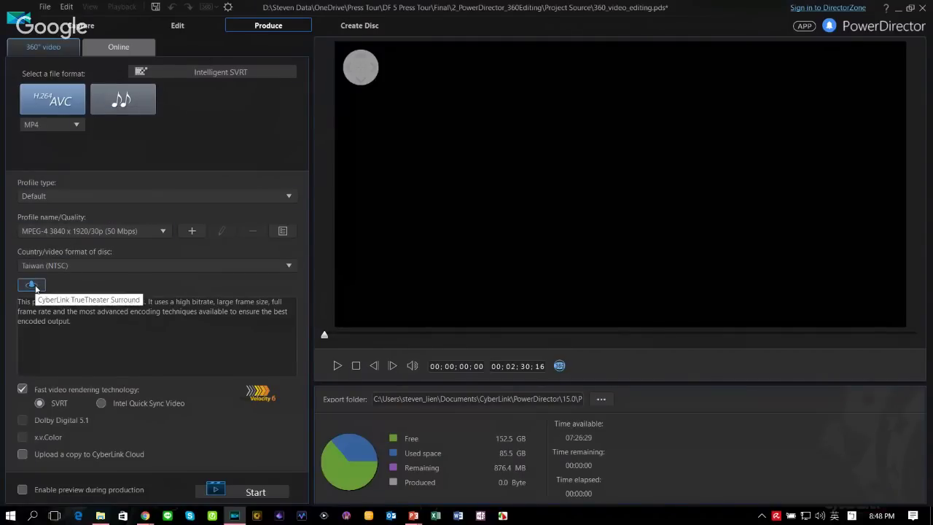
click(117, 52)
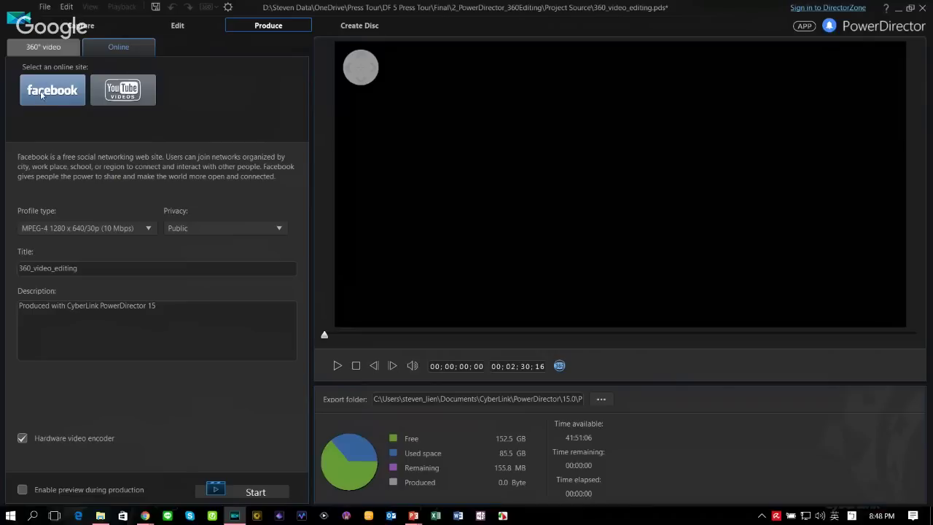
click(109, 89)
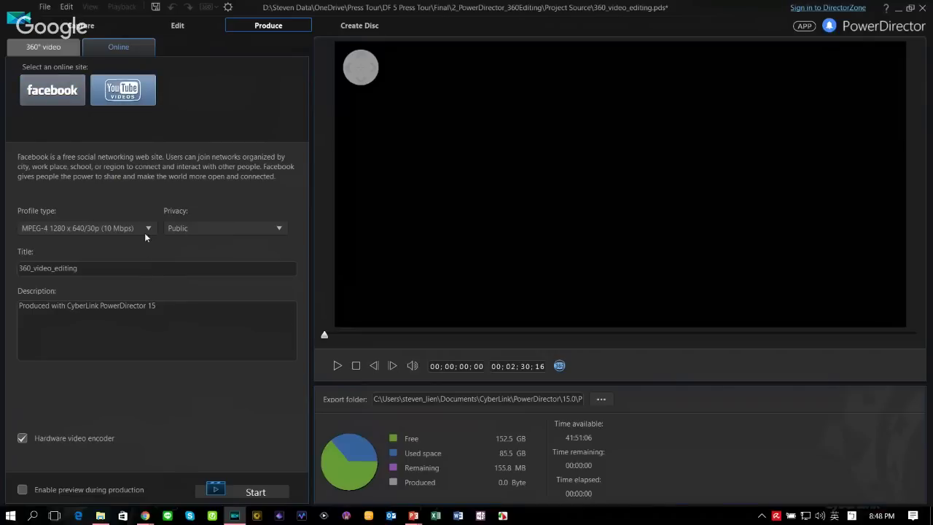
- Set the YouTube upload profile to MPEG-4 3840 x 1920/30p (50 Mbps) and close the video editor
click(143, 170)
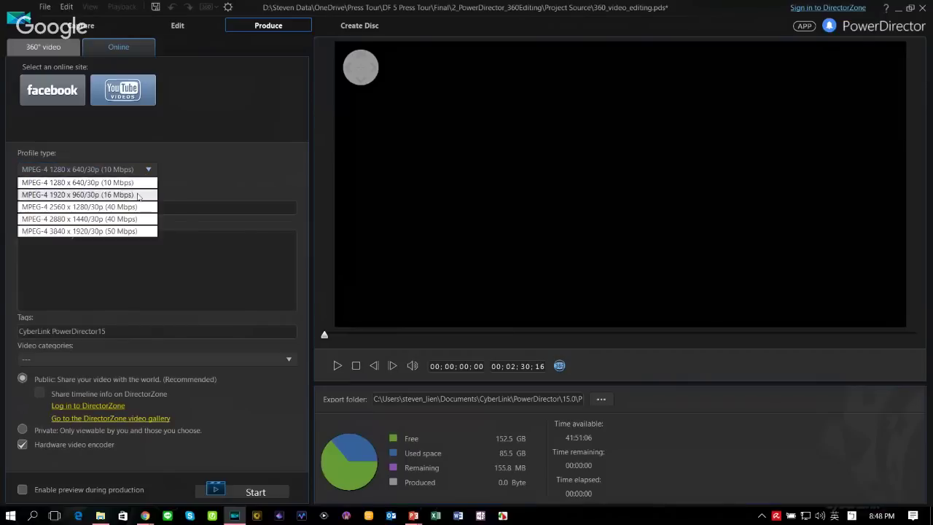
click(135, 232)
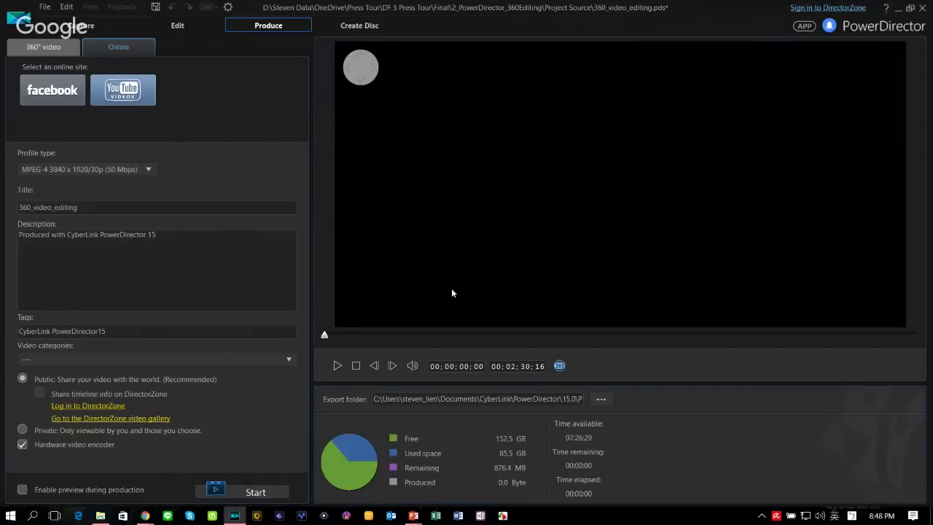
click(924, 9)
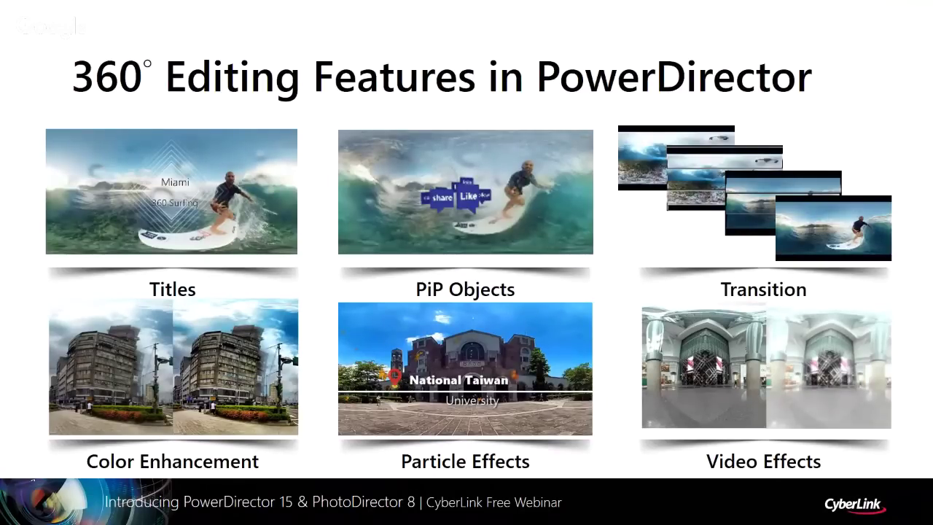
key(Right)
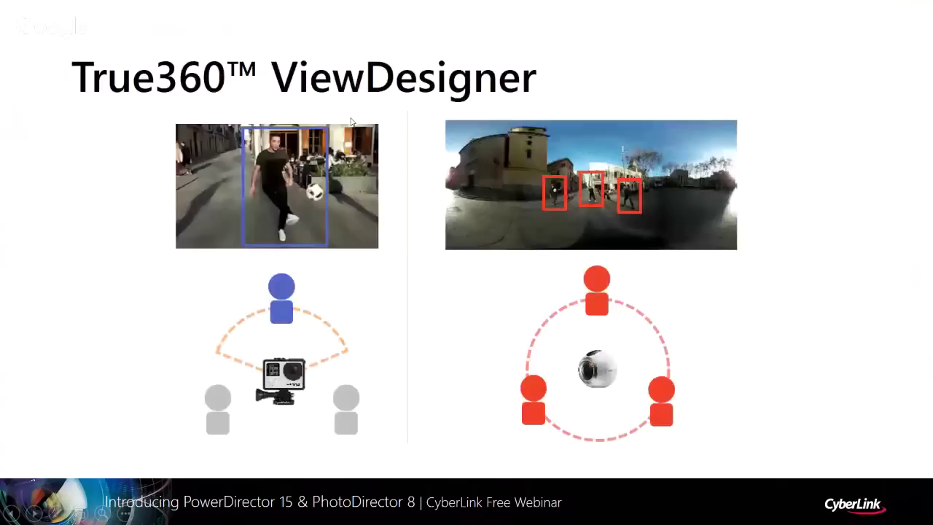
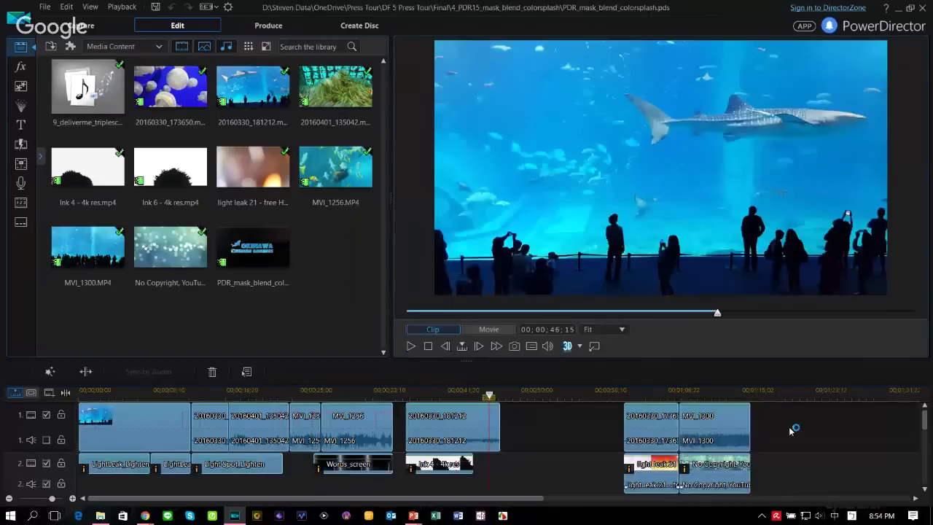
- Clear all clips from the timeline and place the 20160330_181212 clip at the start of video track 1
click(791, 431)
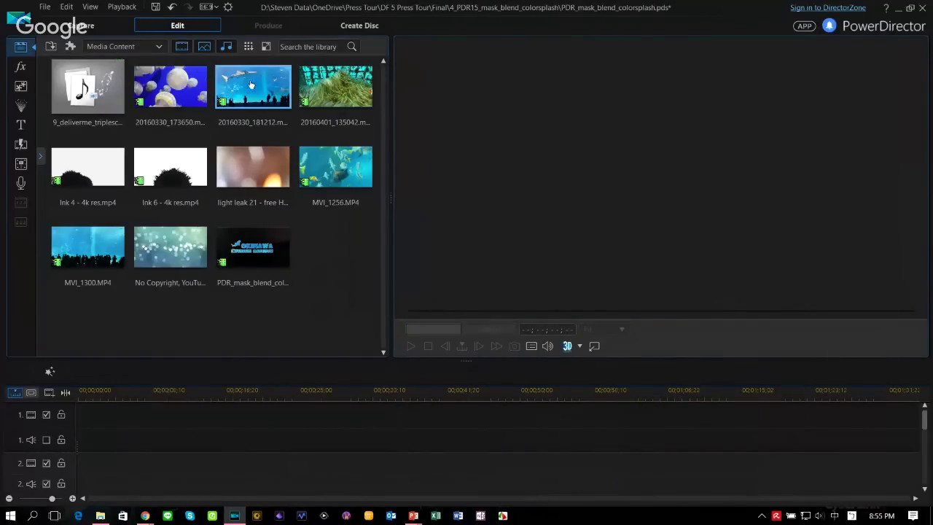
click(250, 86)
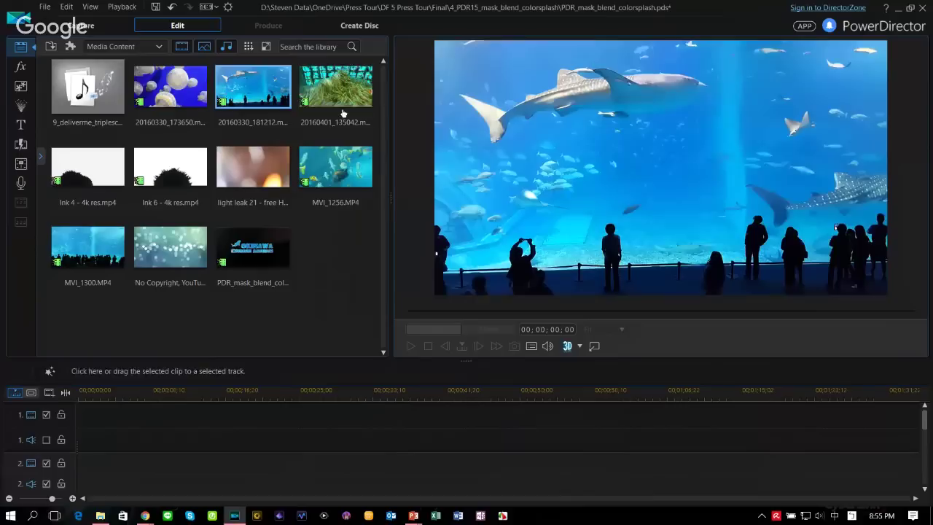
click(413, 349)
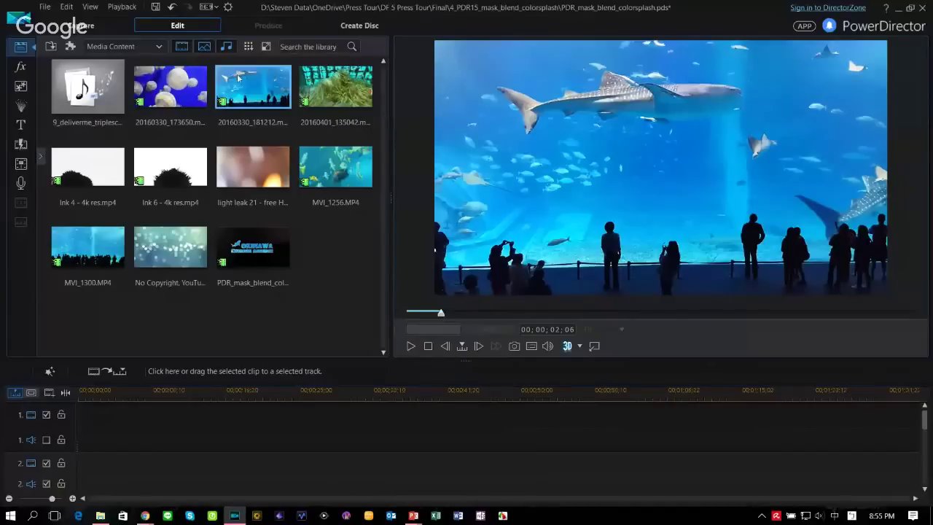
drag(238, 78, 42, 422)
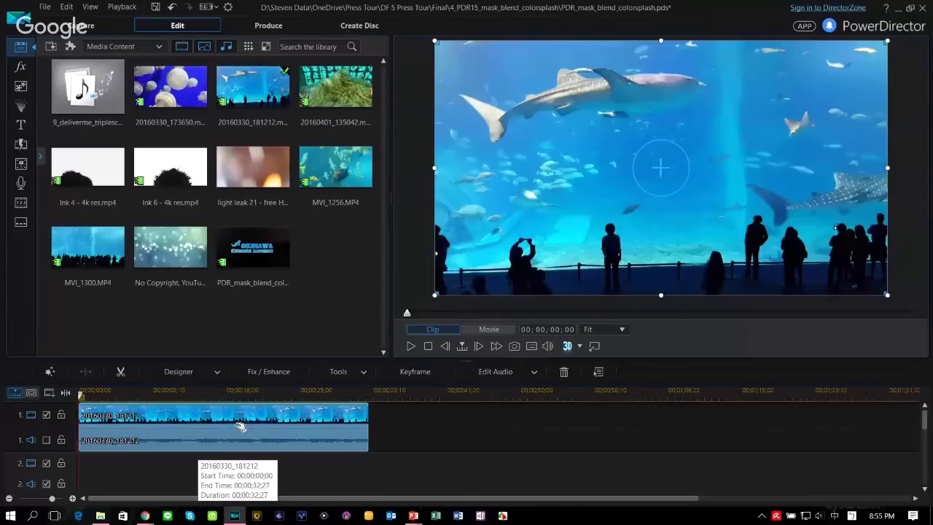
- Start a Blending Effect on the 20160330_181212 clip and preview the Lens Flare 2 preset
click(338, 372)
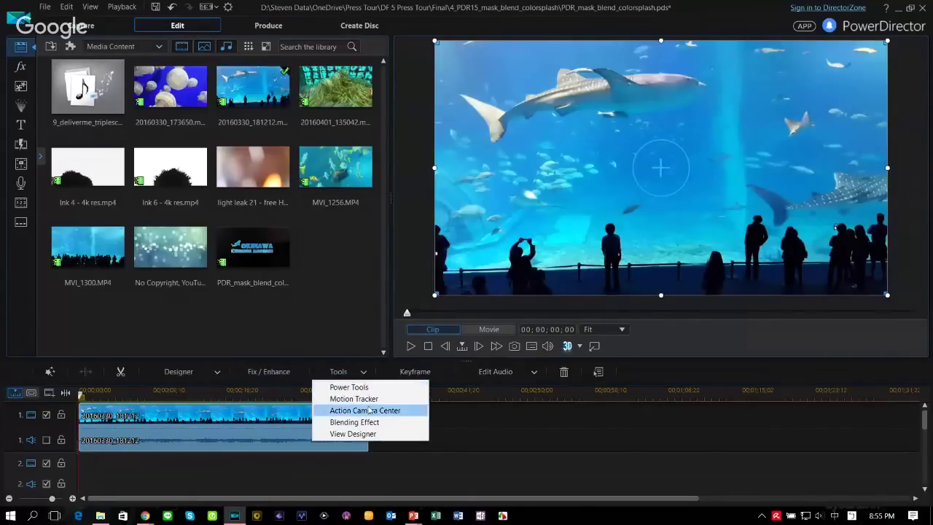
click(410, 426)
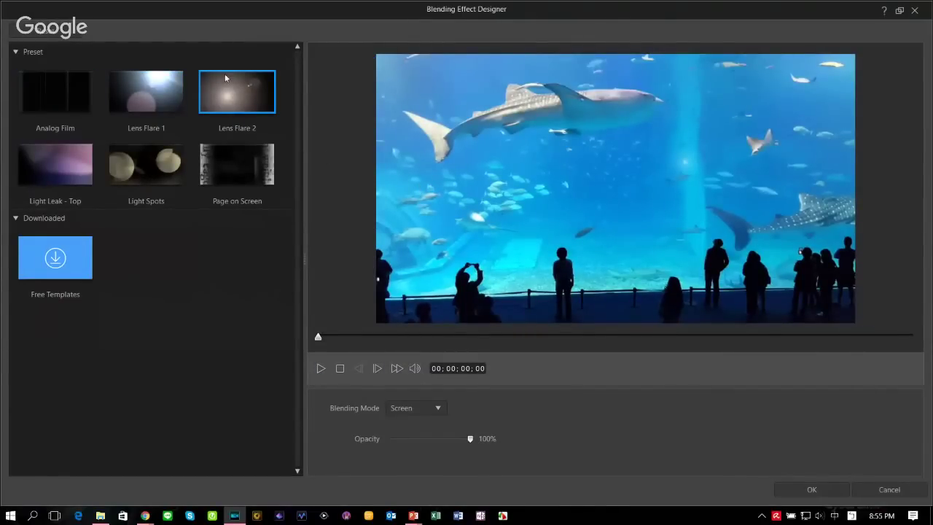
click(320, 369)
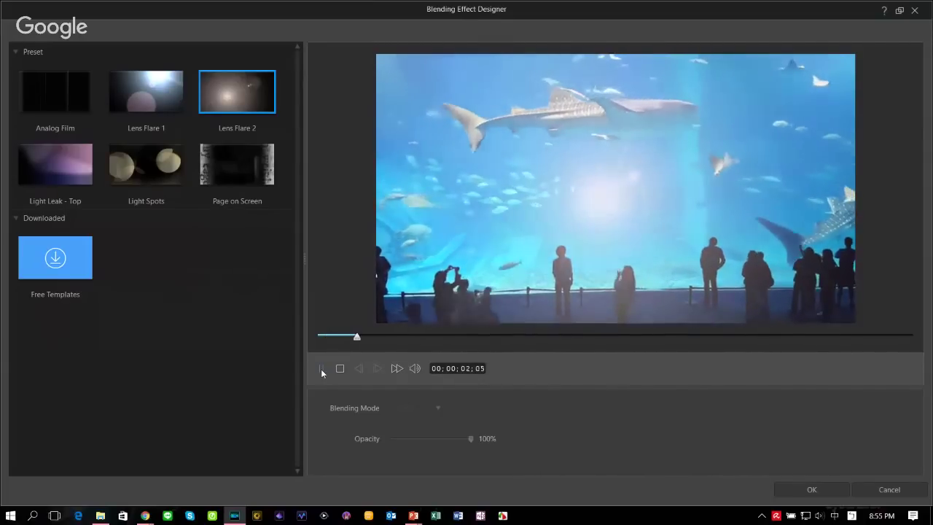
click(321, 368)
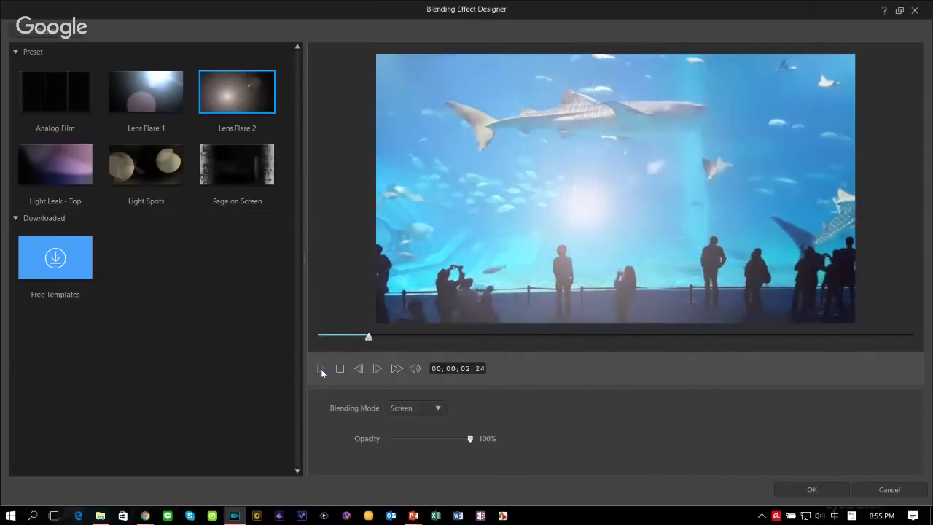
- Preview the Light Spots and Page on Screen blending presets on the aquarium clip
click(165, 172)
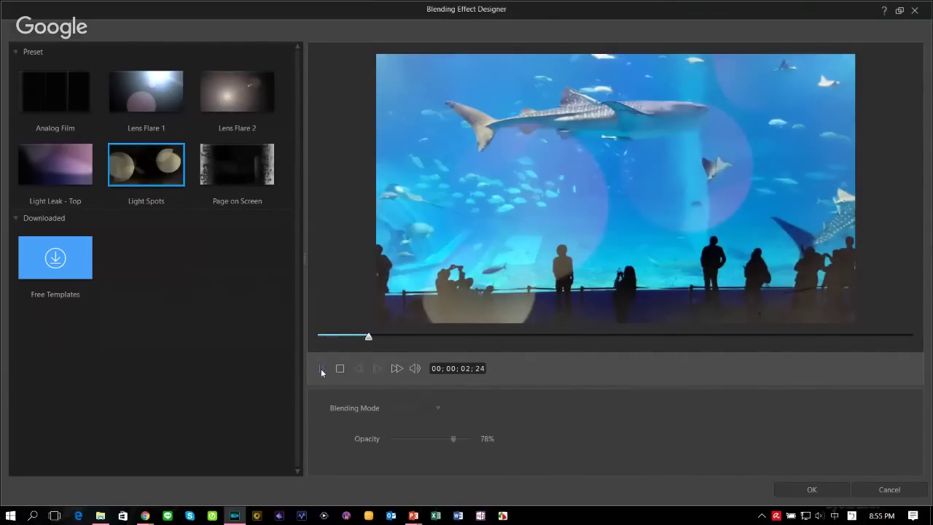
click(321, 368)
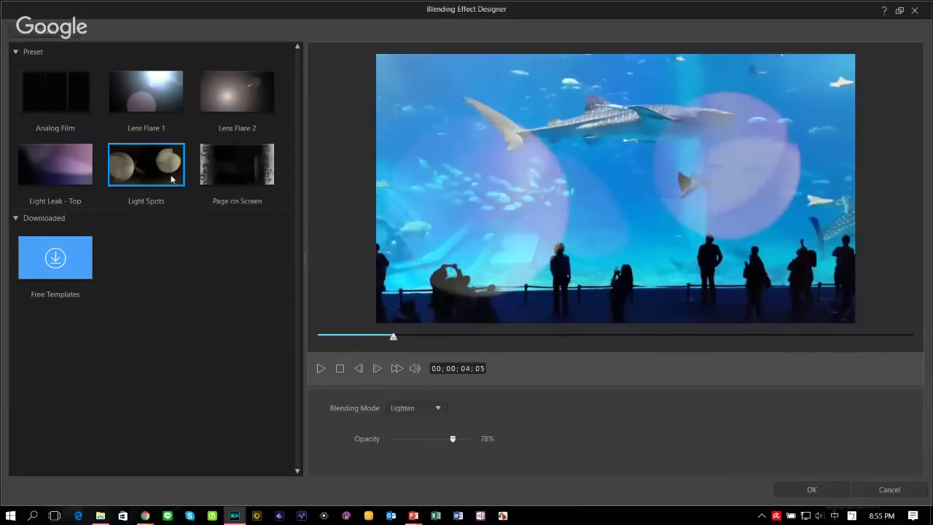
click(237, 165)
click(320, 368)
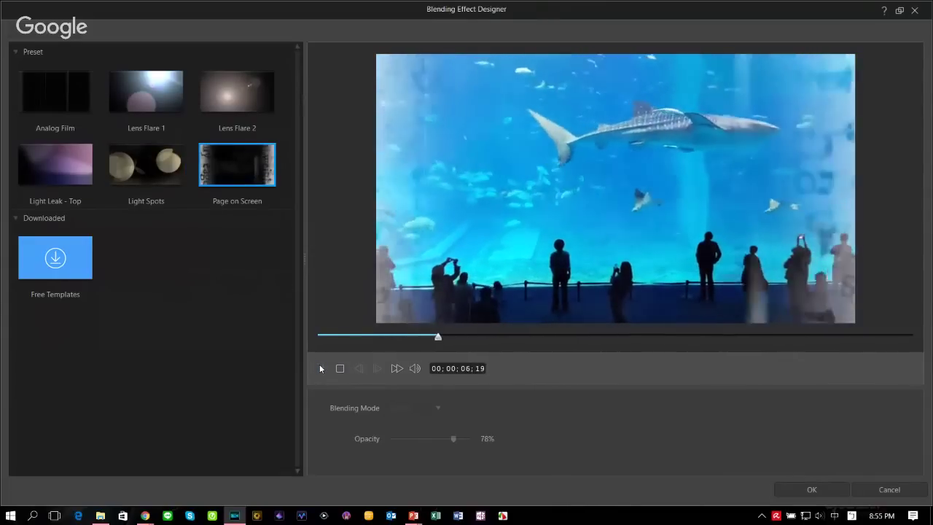
click(320, 368)
- Choose the Light Leak - Top blending preset and play it over the aquarium clip
click(55, 164)
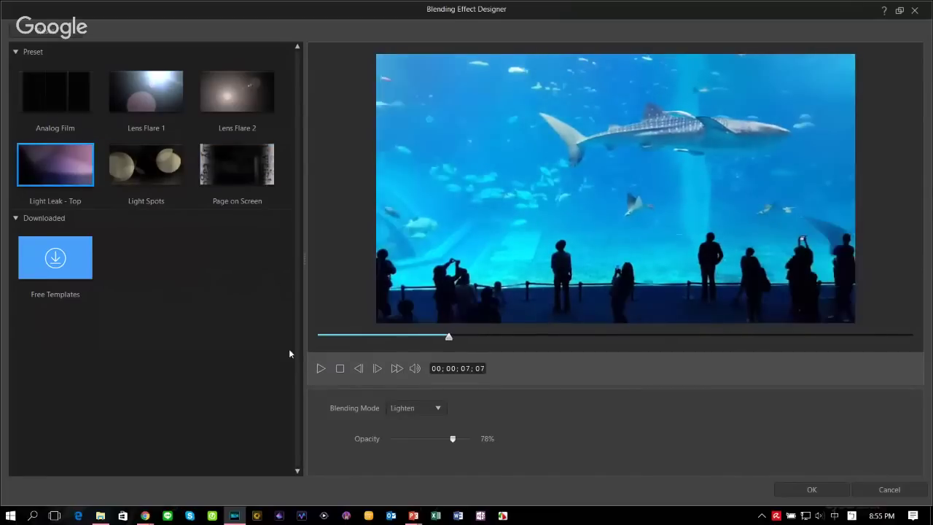
click(320, 368)
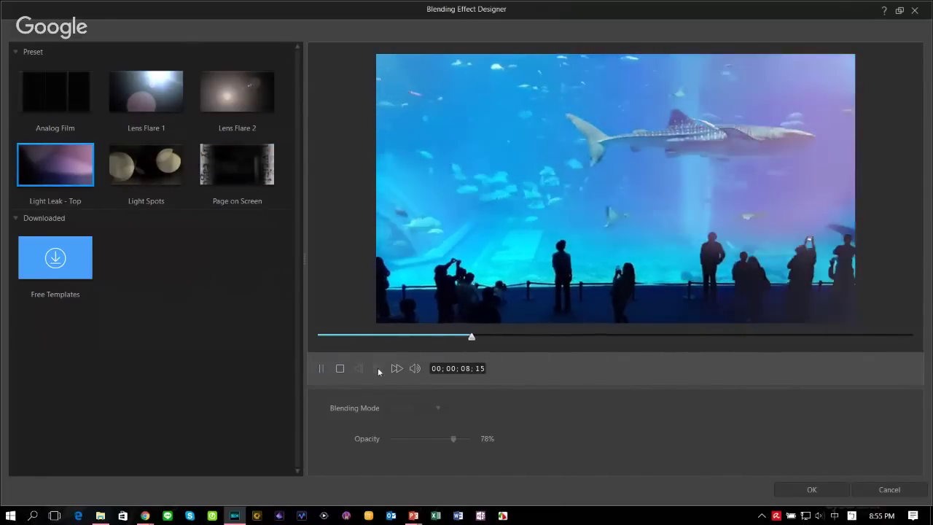
click(320, 368)
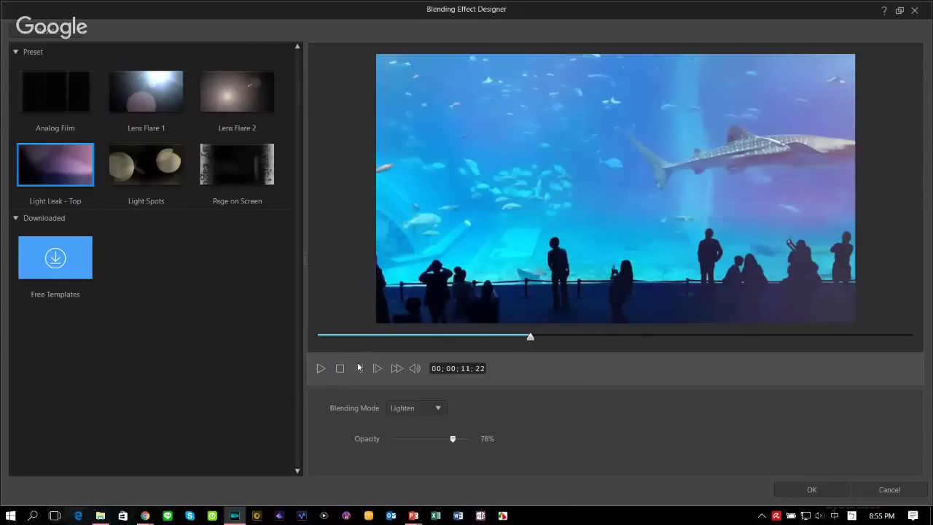
- Try the Darken, Multiply, Overlay and Screen blending modes on the light leak effect
click(437, 409)
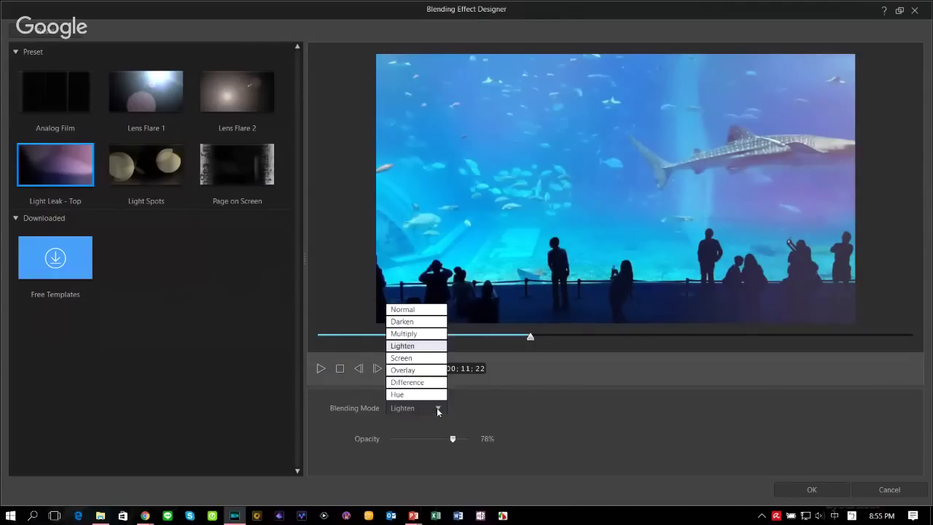
click(426, 327)
click(409, 405)
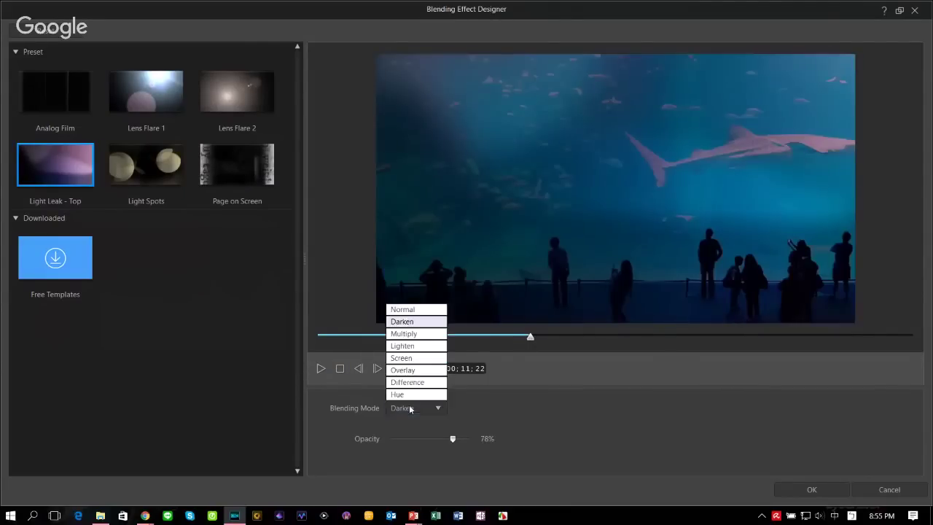
click(415, 333)
click(418, 408)
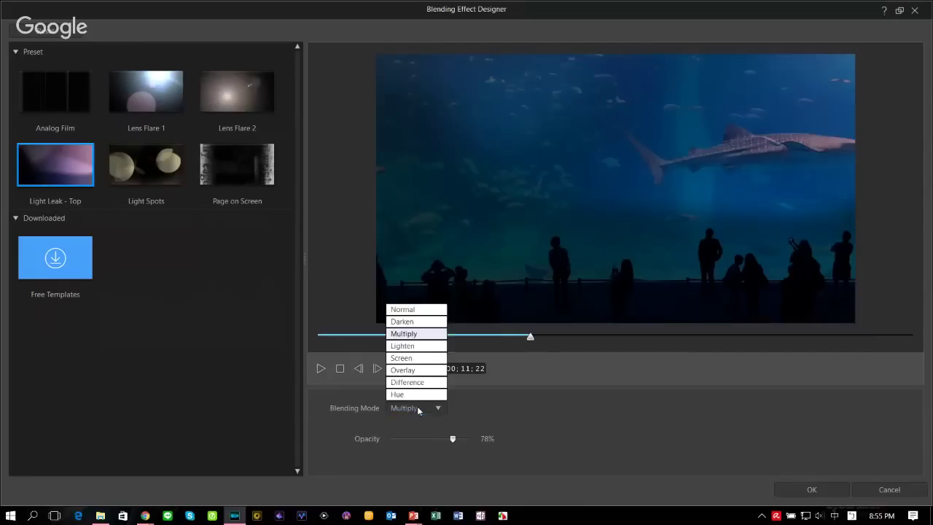
click(421, 370)
click(423, 402)
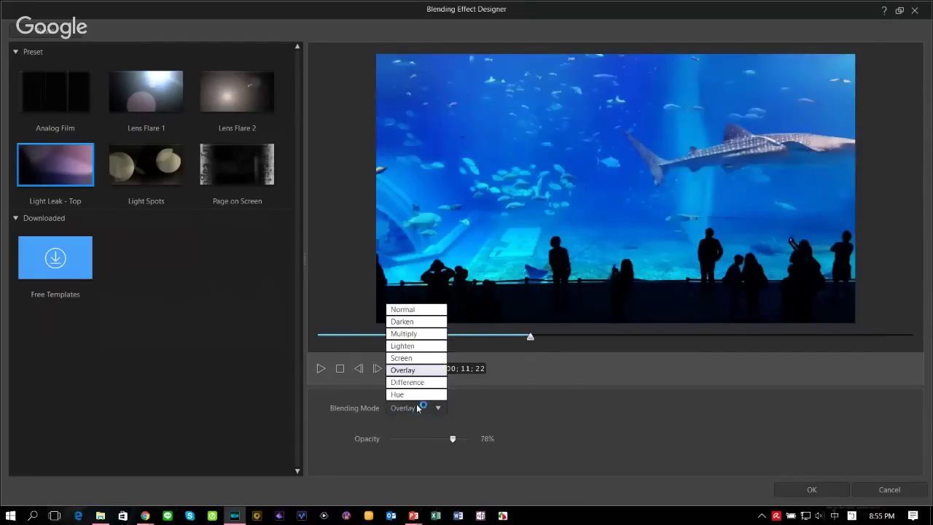
click(413, 361)
- Apply the light leak effect to the clip in Lighten blending mode and preview it at 00;00;04;00
click(412, 407)
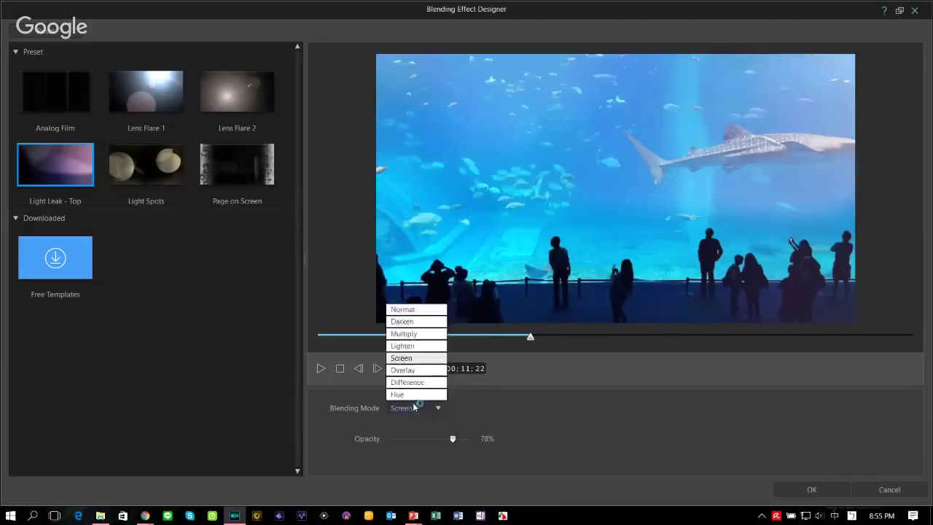
click(419, 358)
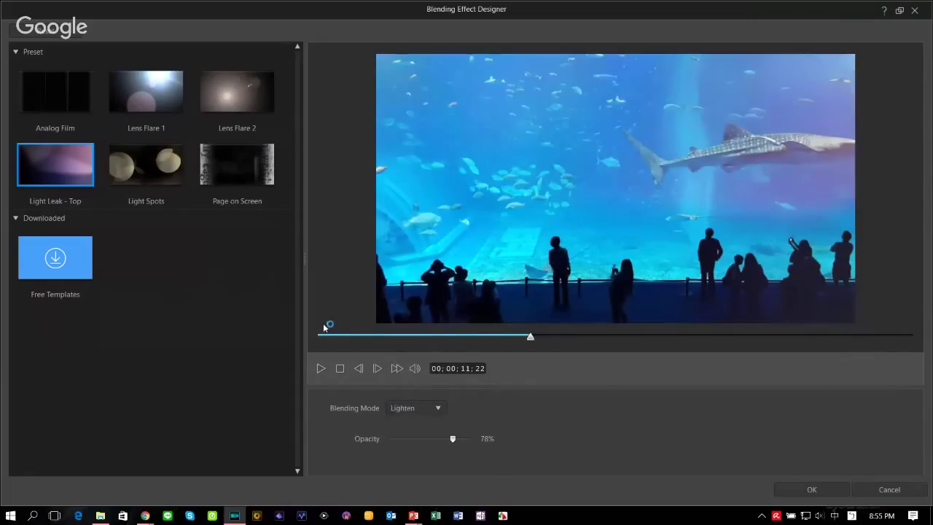
click(806, 495)
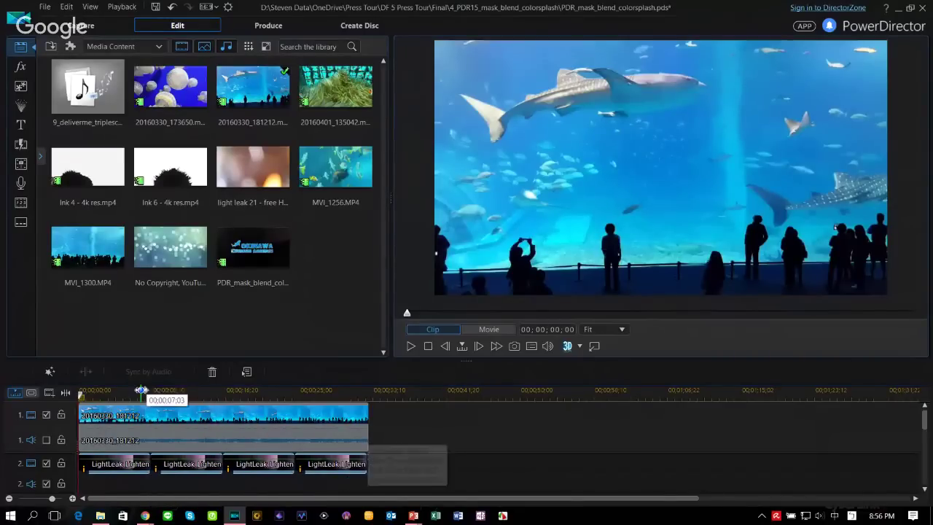
drag(127, 394, 114, 396)
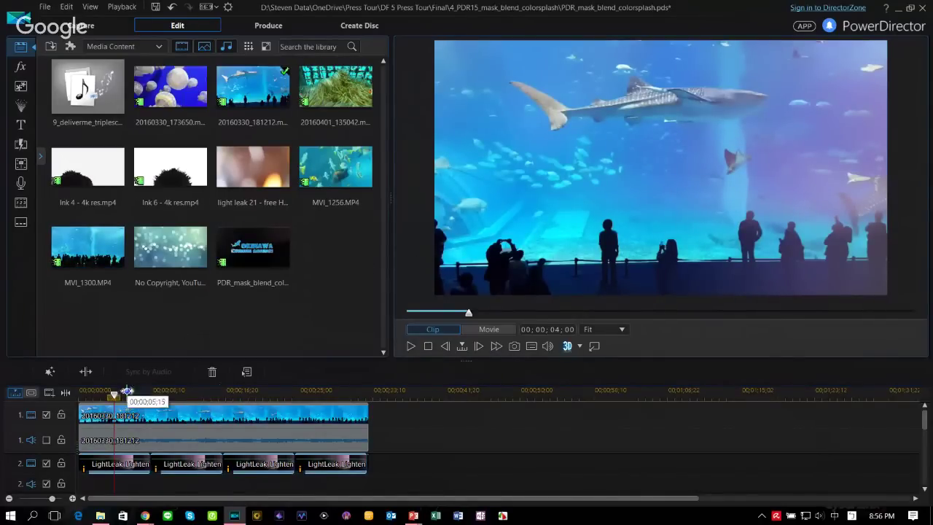
- Add a second copy of the 20160330_181212 clip to video track 1 starting at 00;00;36;22, and enlarge the timeline area
click(201, 424)
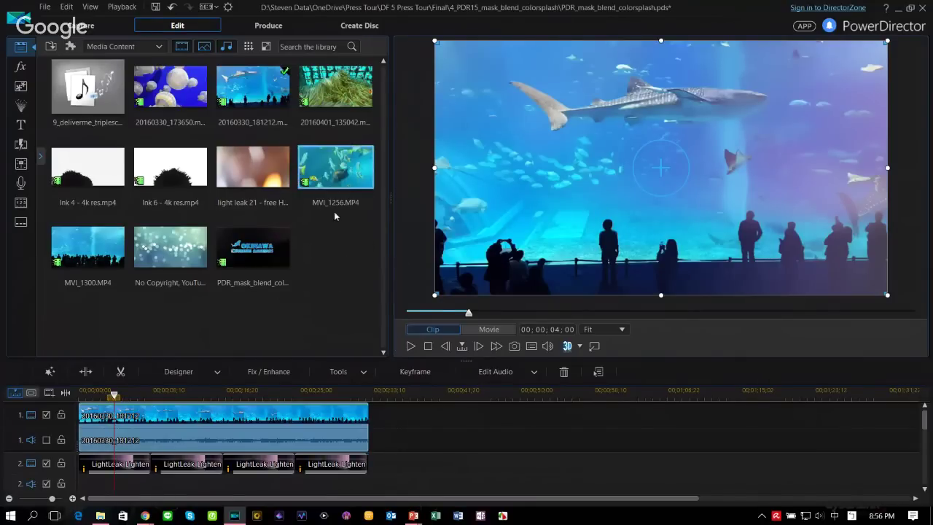
drag(336, 195, 406, 413)
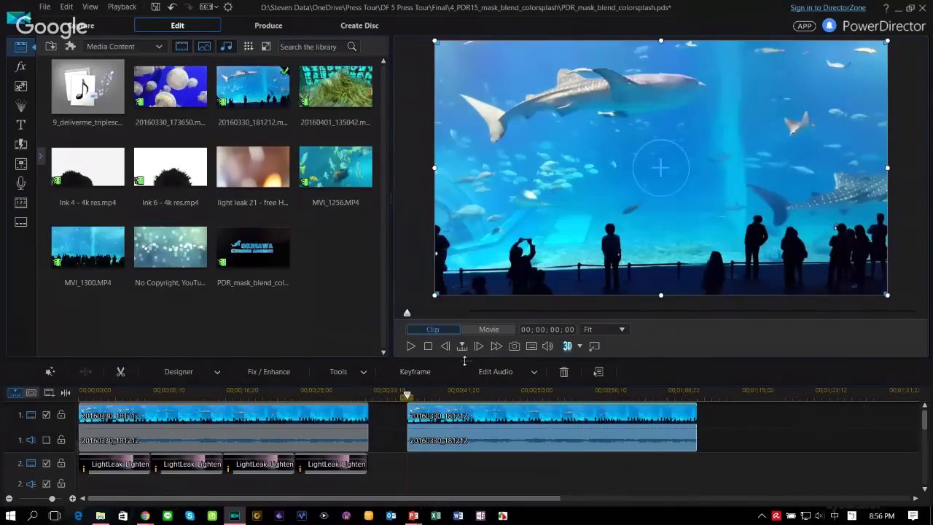
drag(464, 360, 457, 301)
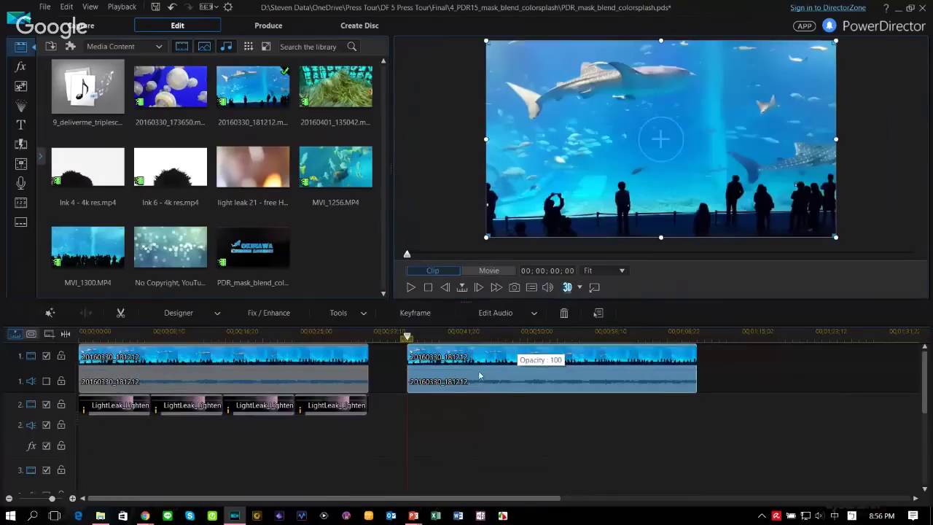
drag(479, 362, 475, 362)
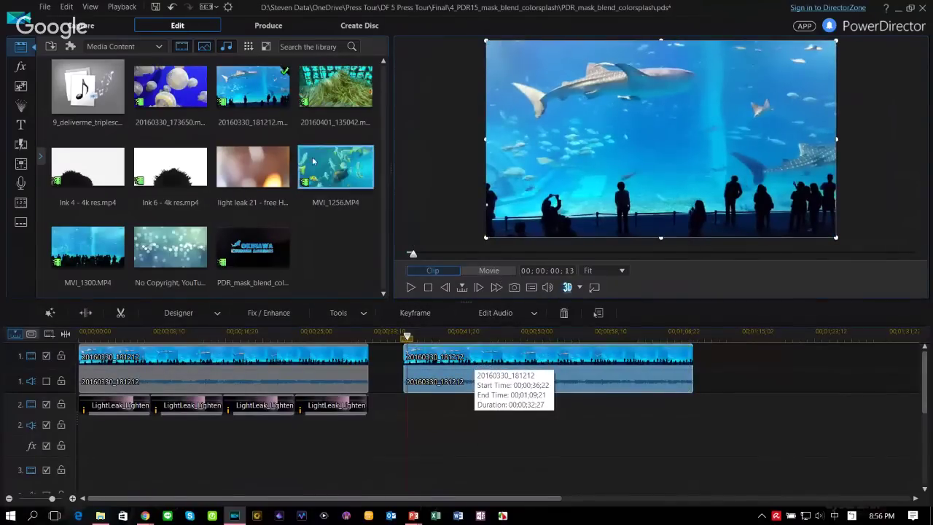
- Place Ink 6 - 4k res on video track 2 alongside the second aquarium clip and trim both to about 00;00;15;20
click(193, 167)
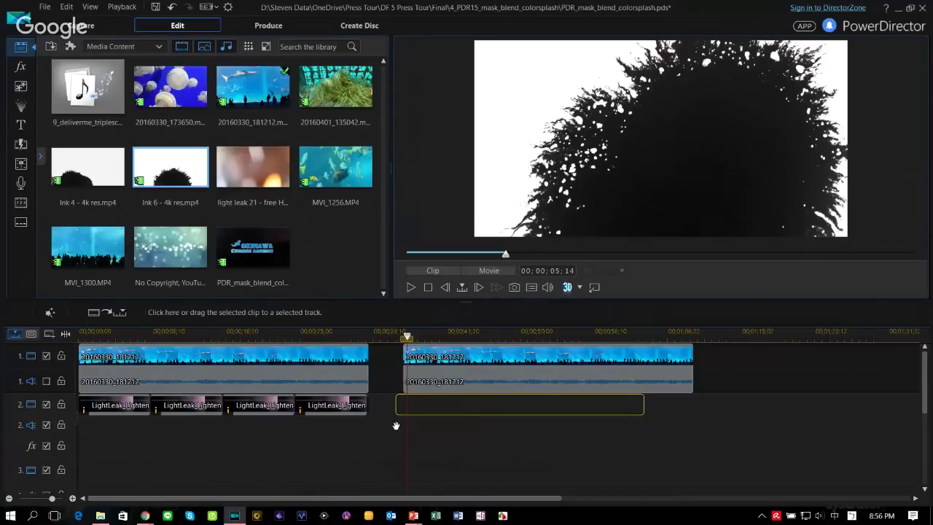
drag(395, 425, 409, 427)
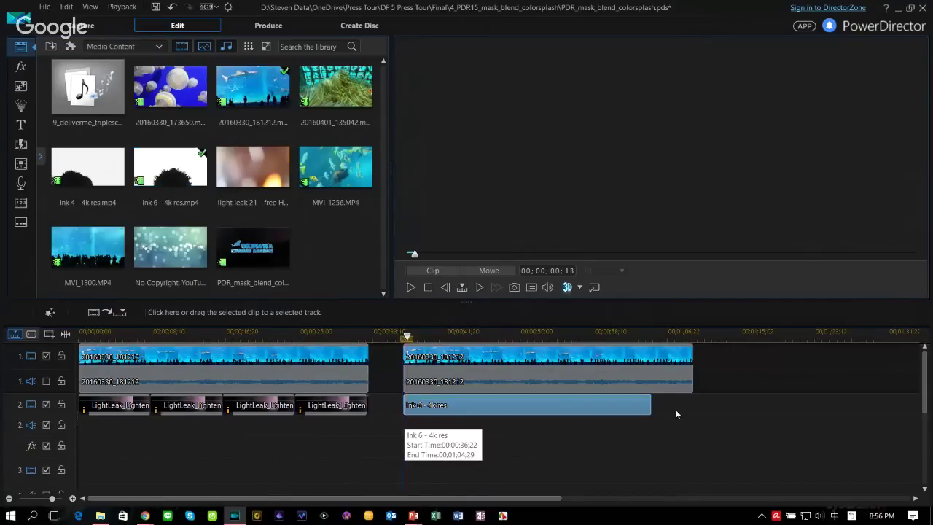
drag(649, 405, 540, 406)
drag(691, 362, 541, 364)
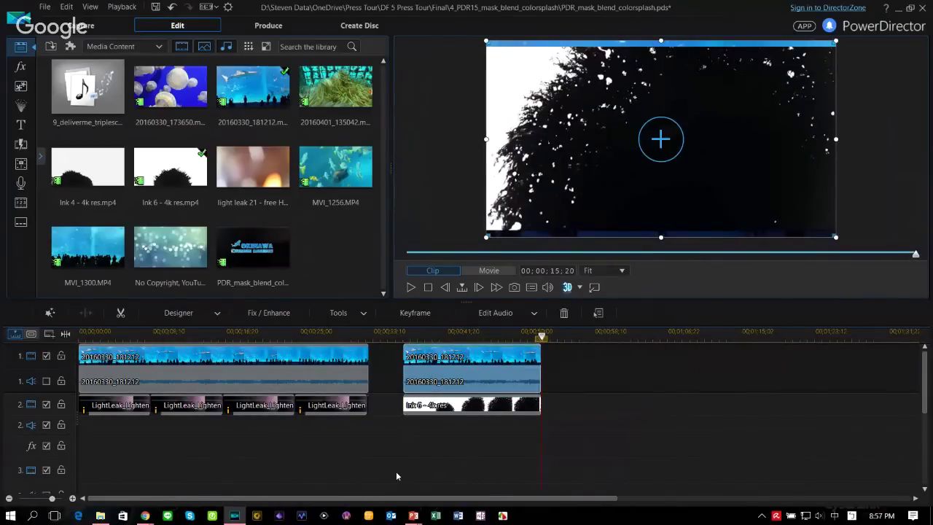
- Enlarge the Ink 6 - 4k res overlay slightly past both sides of the preview frame
click(457, 408)
drag(486, 232, 475, 237)
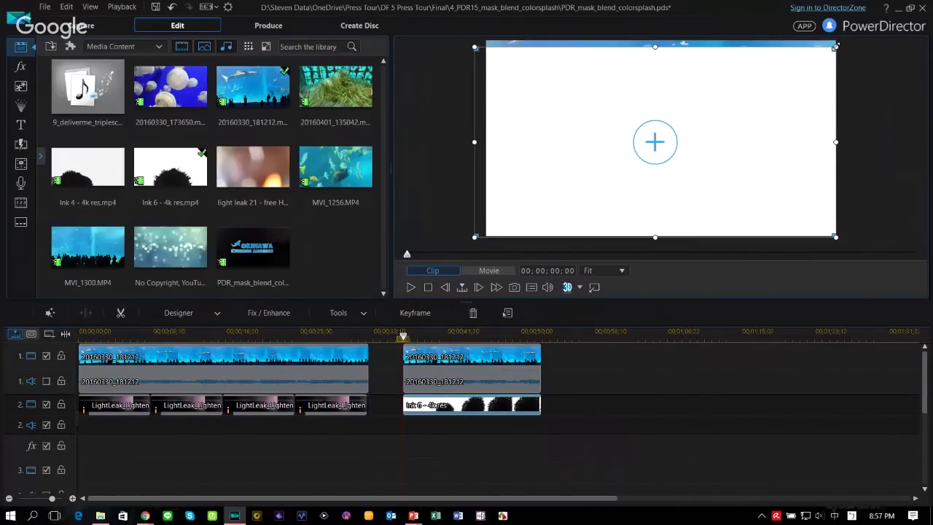
drag(835, 47, 847, 39)
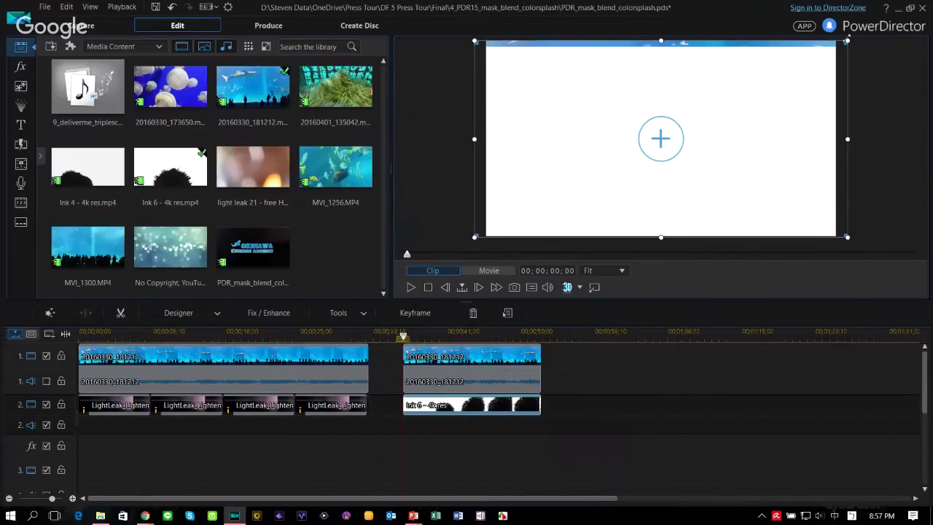
- Set the Ink 6 clip's blending mode to Lighten, with the preview at 00;00;05;09 of the clip
click(450, 336)
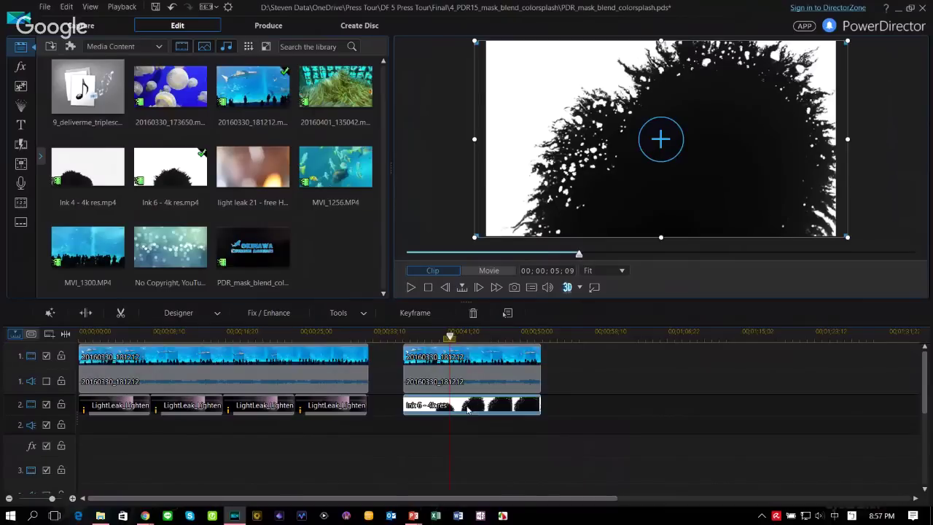
right_click(465, 408)
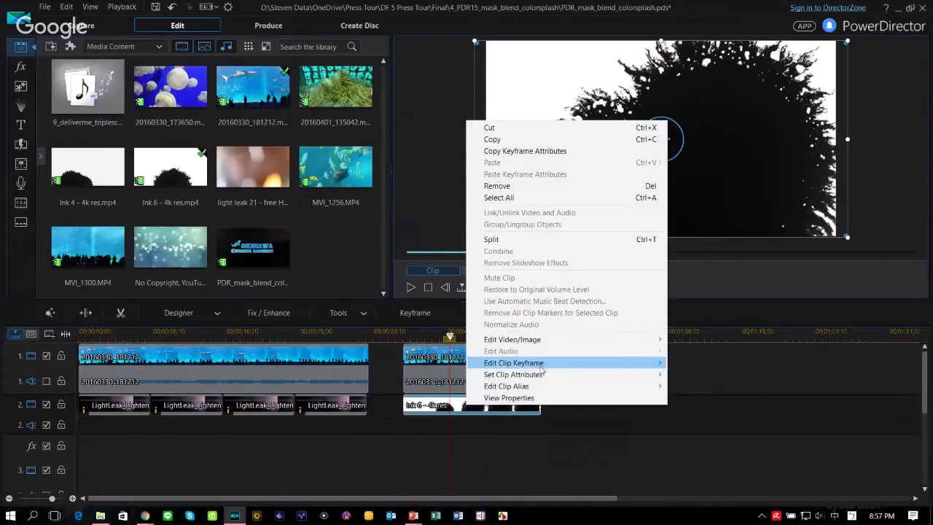
mouse_move(541, 364)
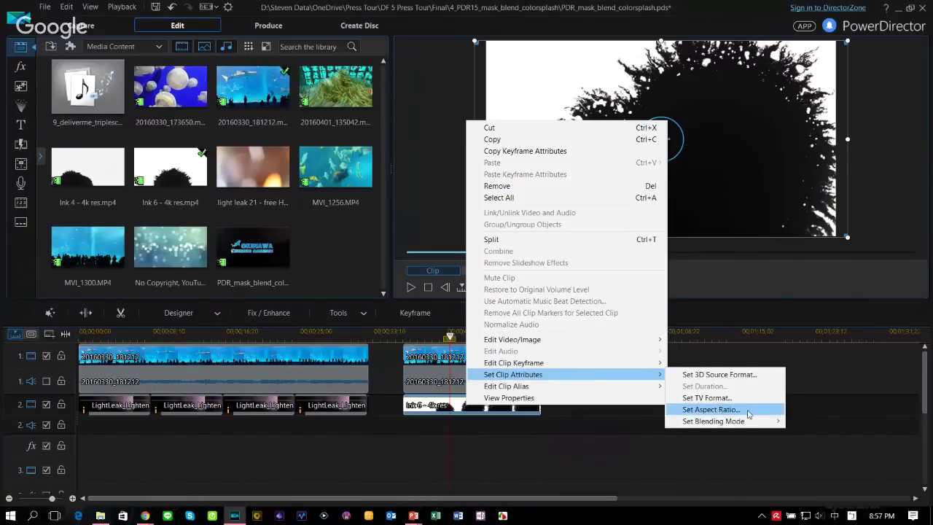
mouse_move(751, 423)
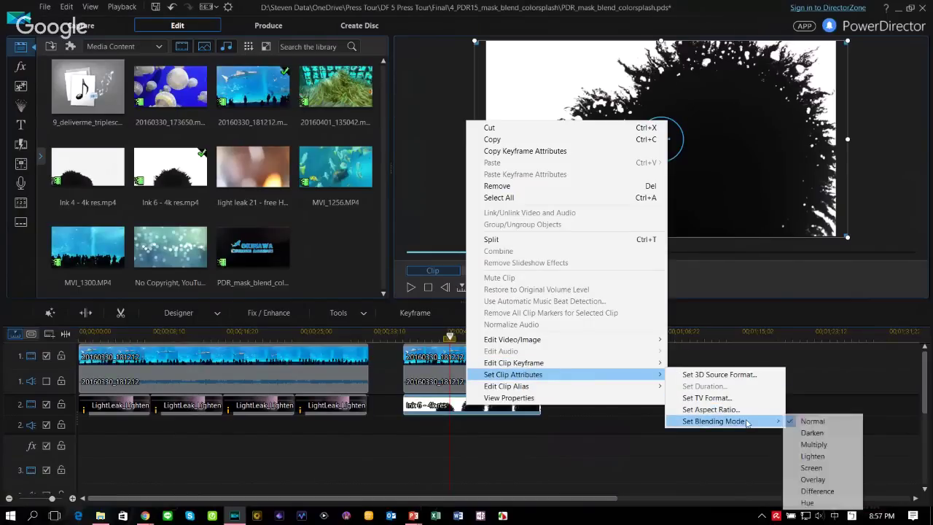
click(826, 457)
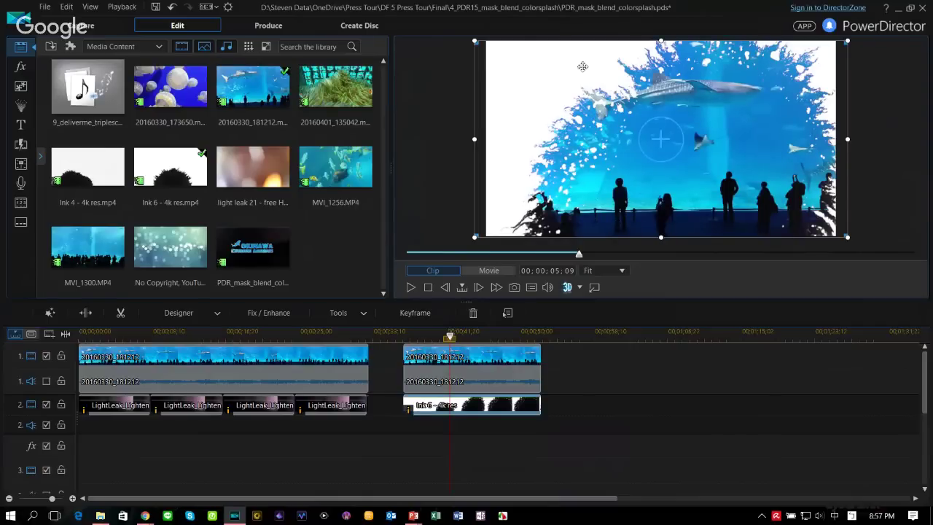
- Preview the ink reveal over the aquarium footage from about 00;00;37;04, then go back to 00;00;40;09
drag(450, 335, 406, 338)
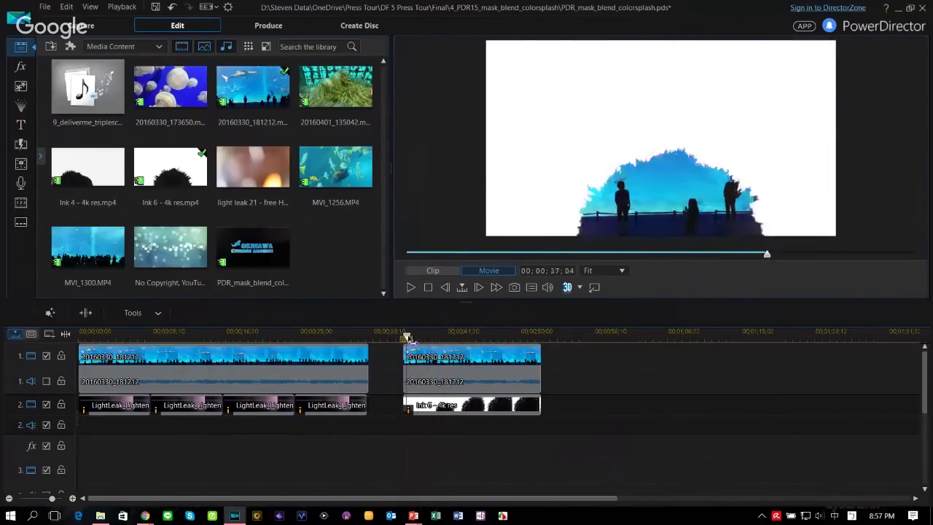
click(409, 287)
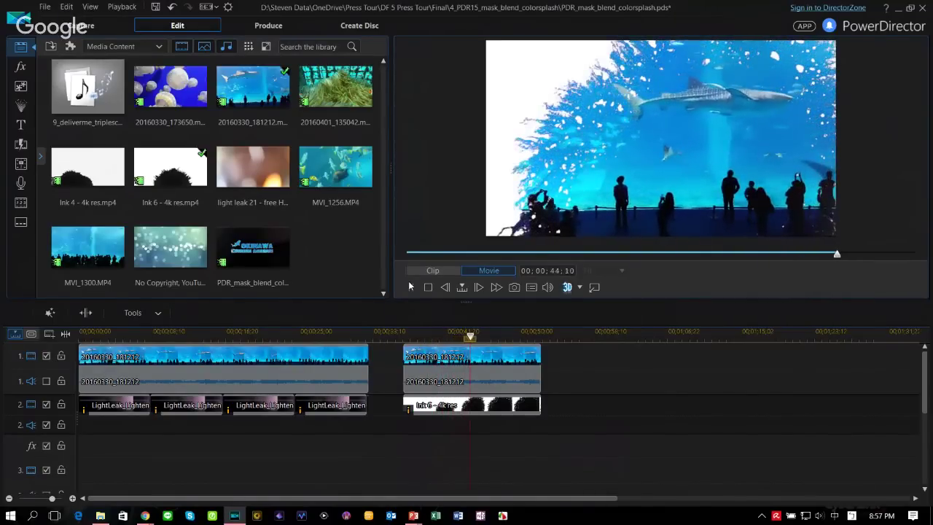
click(409, 287)
drag(473, 336, 435, 338)
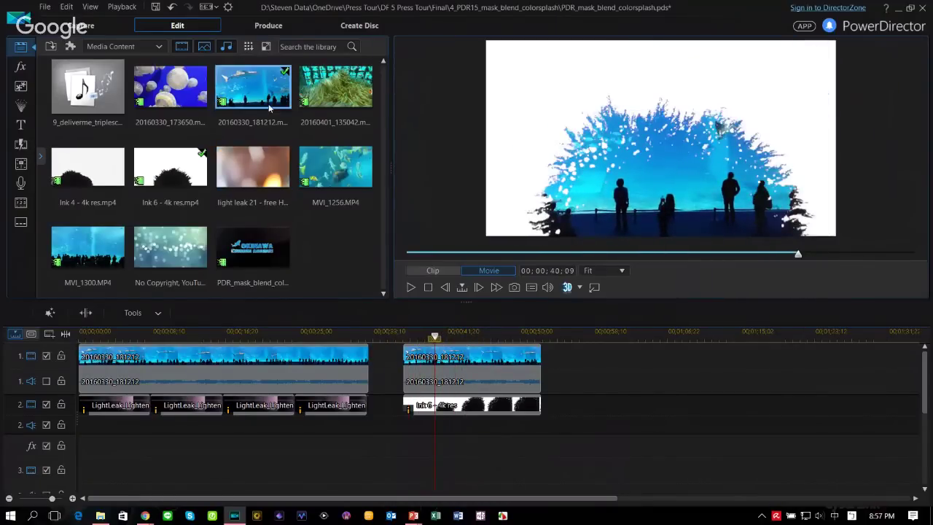
- Layer the No Copyright bokeh background over a third 20160330_181212 clip in Lighten blending mode and preview it
drag(268, 103, 571, 355)
drag(170, 246, 572, 414)
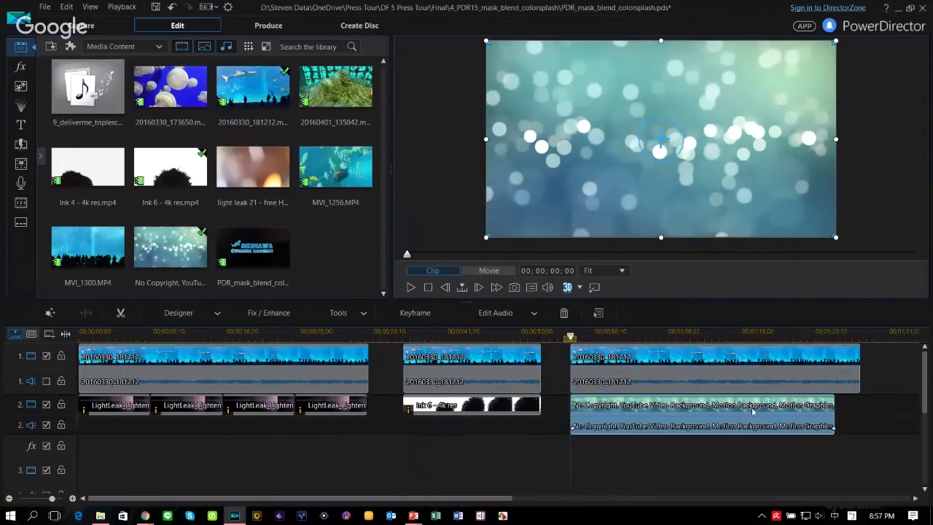
right_click(816, 427)
mouse_move(816, 390)
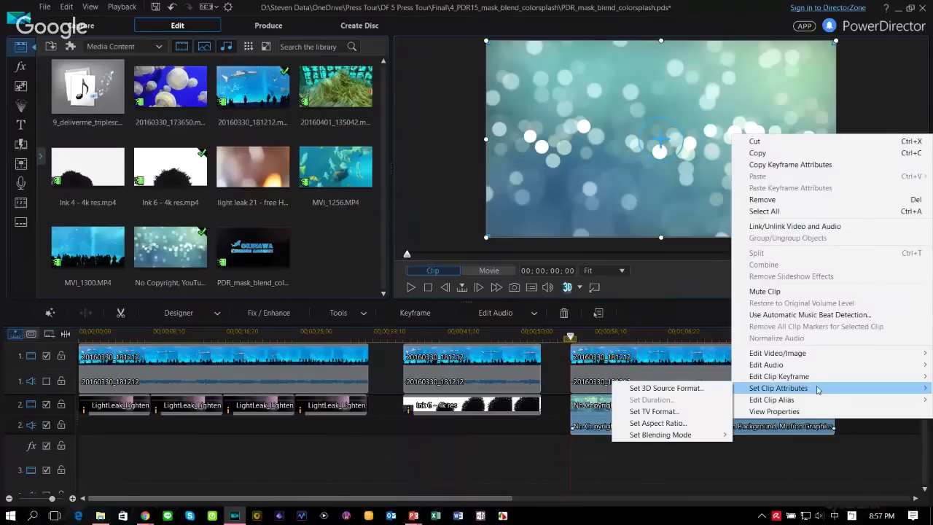
mouse_move(676, 435)
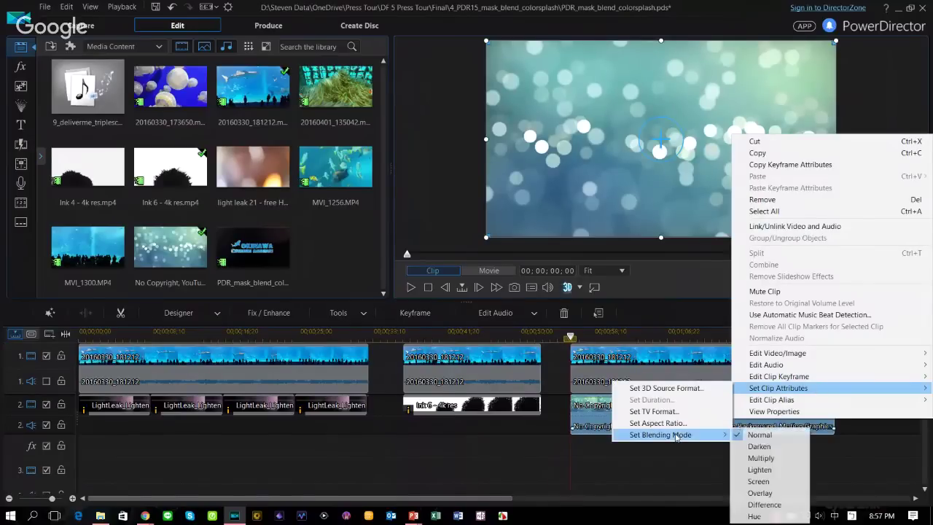
click(765, 471)
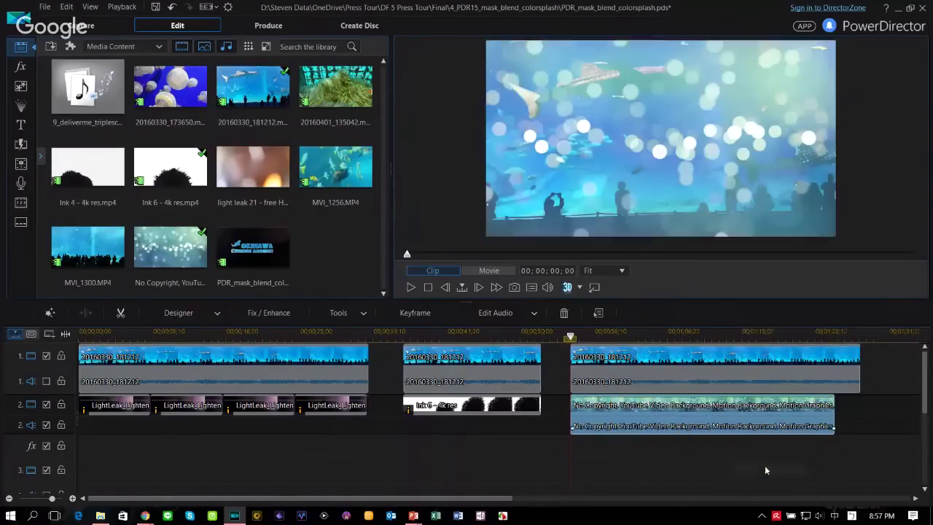
click(411, 287)
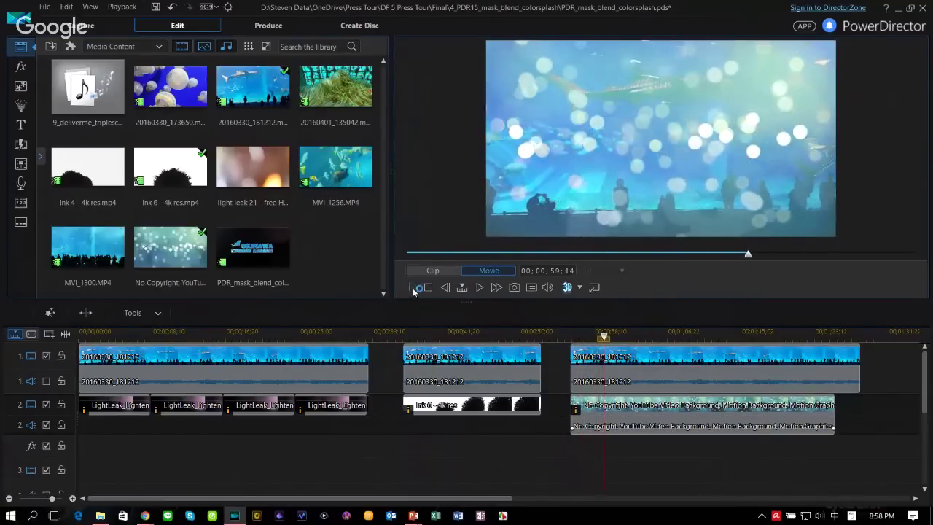
- Add another 20160330_181212 clip on video track 3 at 00;00;36;22, trimmed to 00;00;15;18 to match the ink clip
click(429, 338)
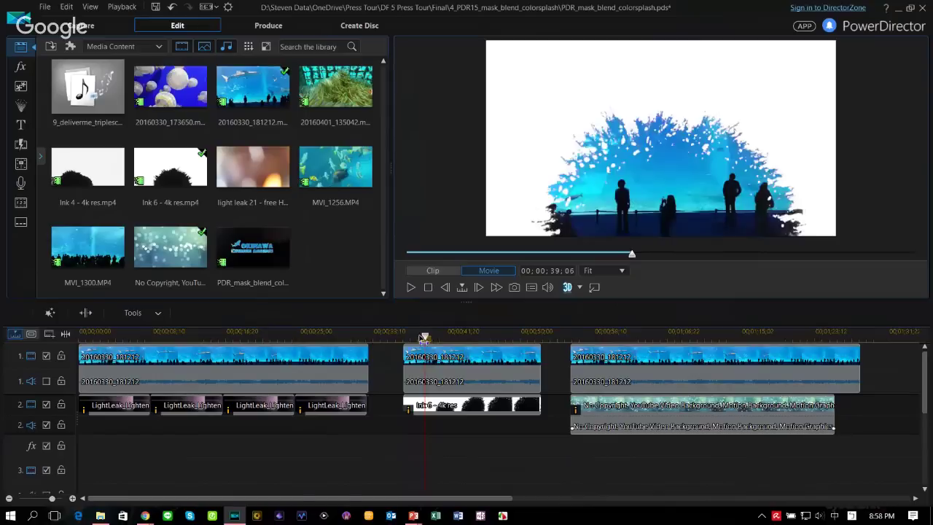
drag(424, 338, 410, 338)
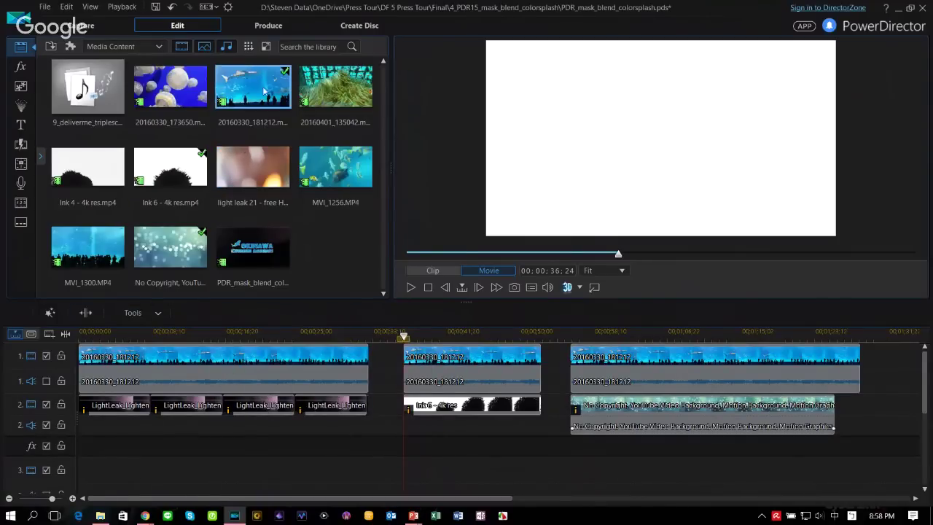
drag(252, 97, 507, 475)
drag(692, 475, 539, 457)
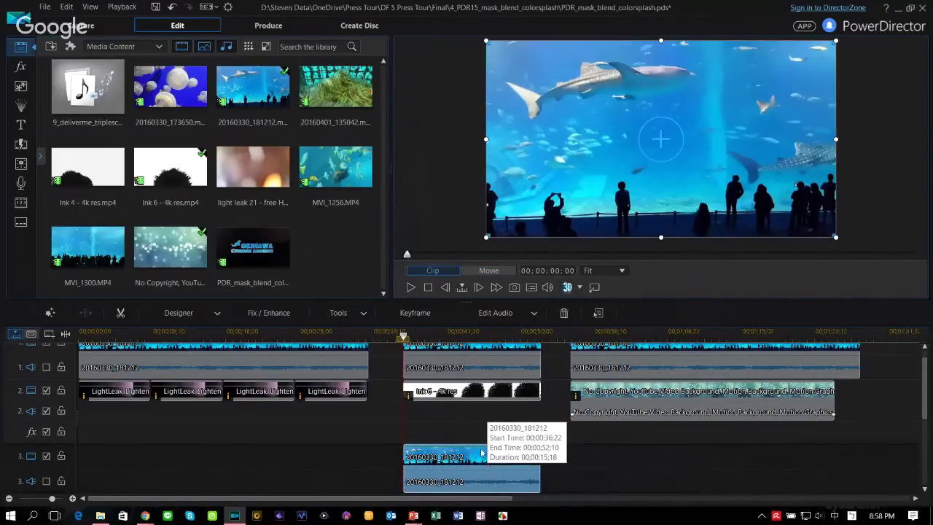
- Open the aquarium clip on video track 3 in the Mask Designer
click(218, 312)
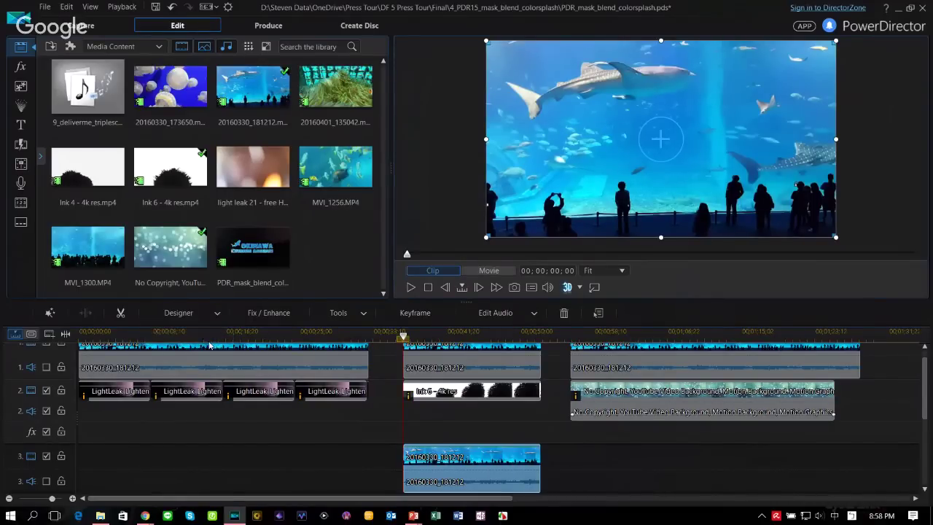
click(212, 340)
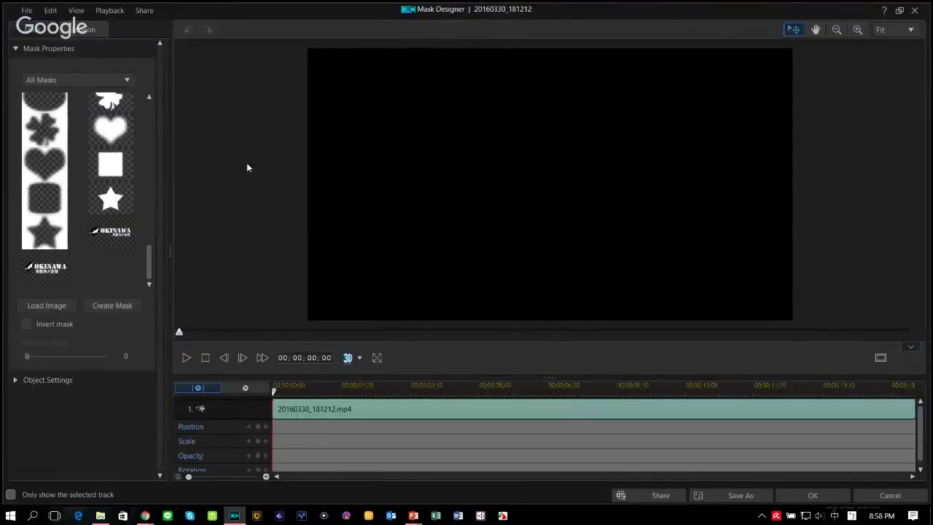
- Try the square, star, heart and clover preset masks on the aquarium clip
click(113, 166)
click(109, 196)
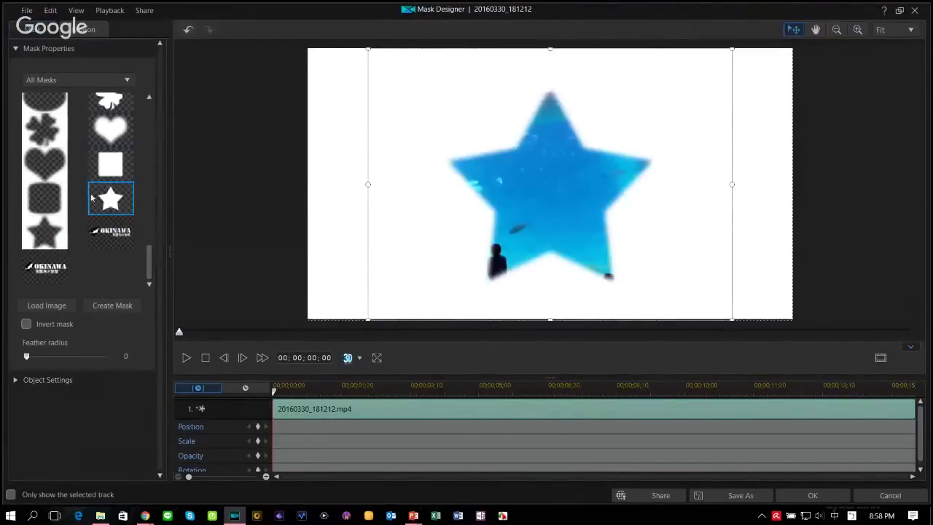
click(45, 197)
click(45, 163)
click(44, 130)
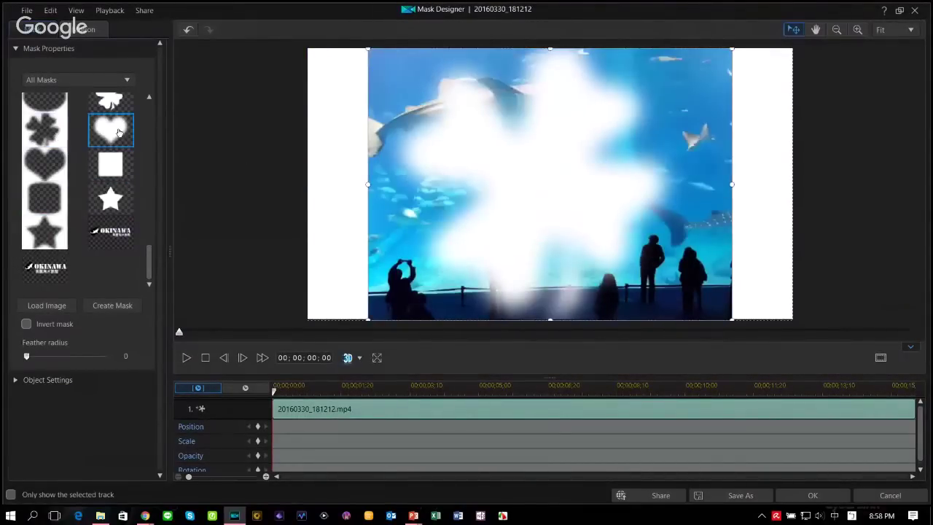
click(110, 130)
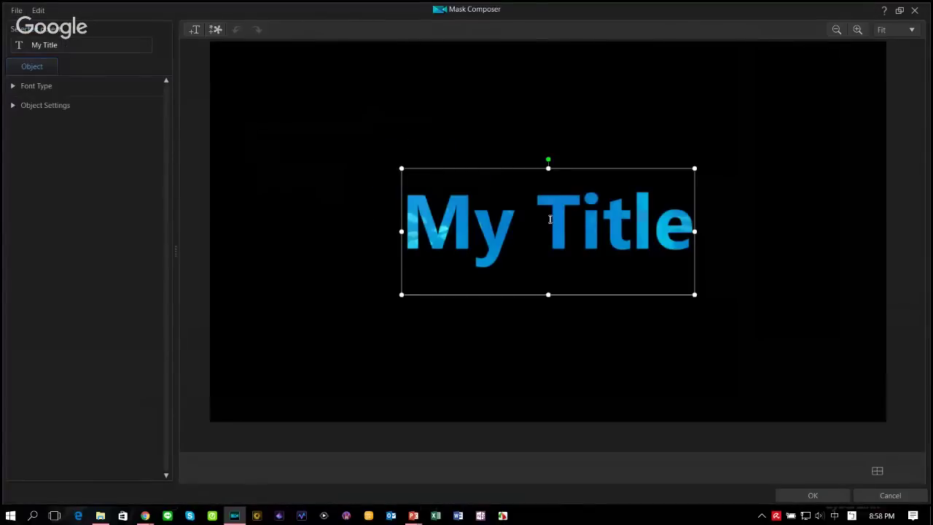
- Create a custom text mask and replace its default title with OKINAWA
double_click(549, 219)
text(OKI)
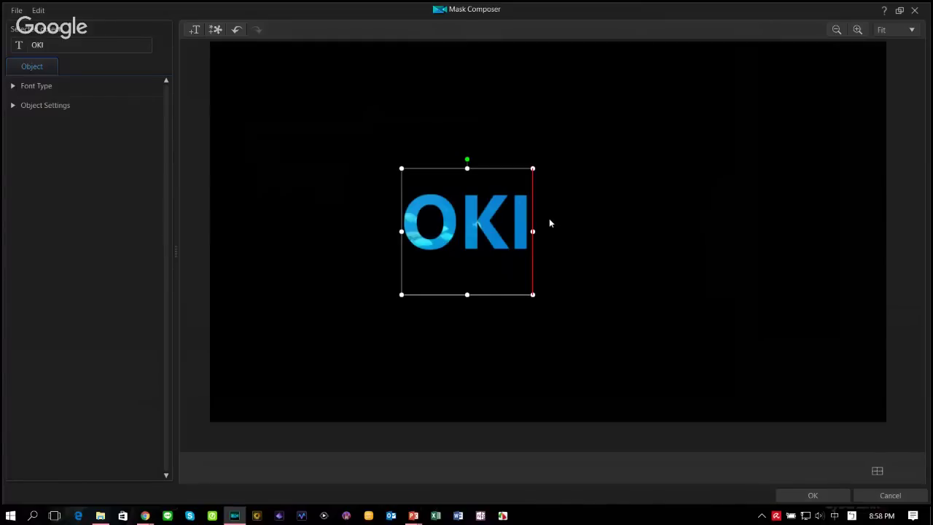
text(NAWA)
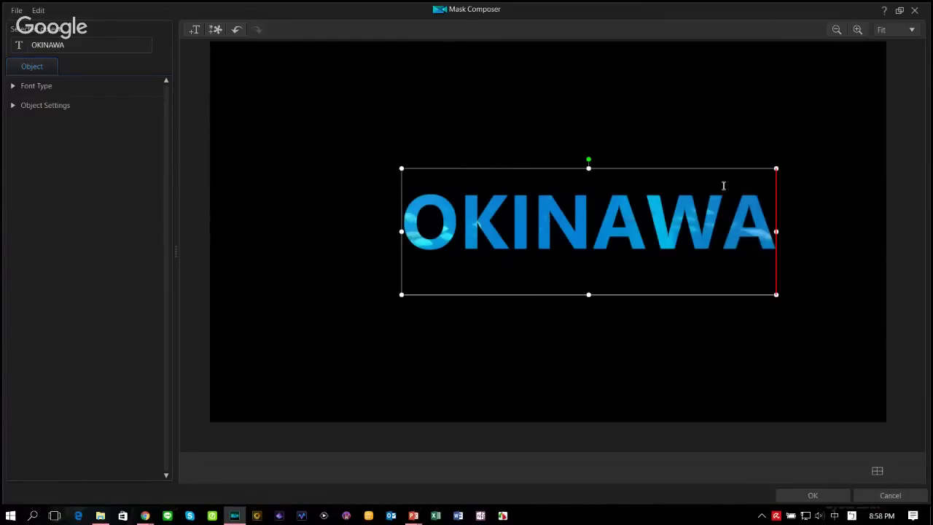
- Set the font of the OKINAWA mask text to Stencil Std
double_click(688, 217)
click(781, 175)
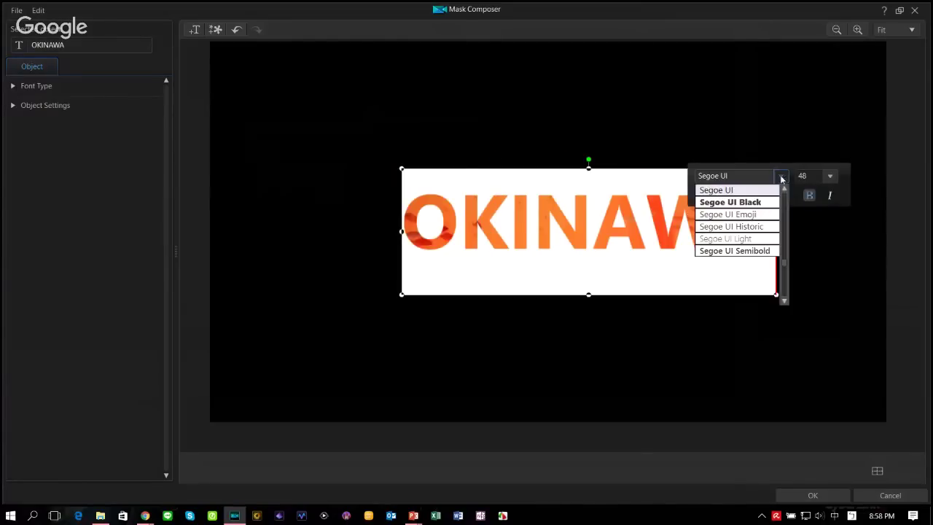
scroll(772, 240, down, 4)
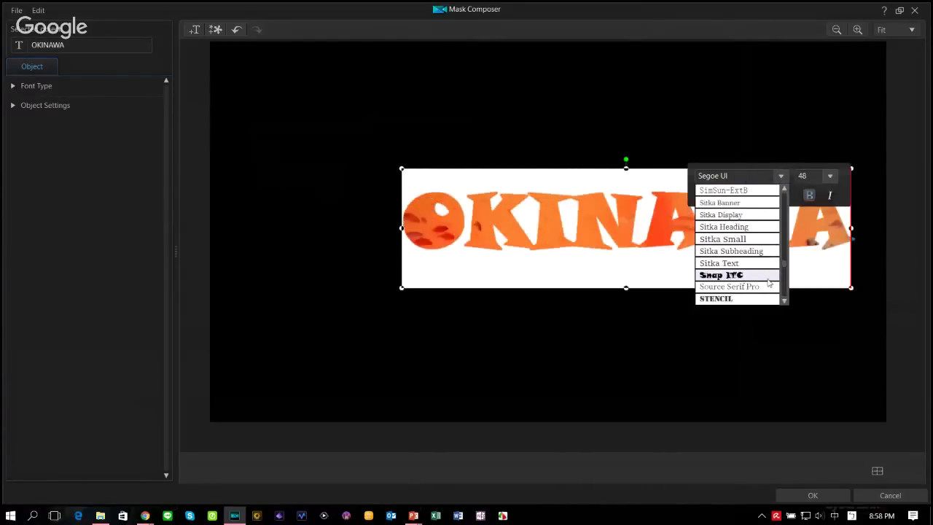
scroll(753, 287, down, 1)
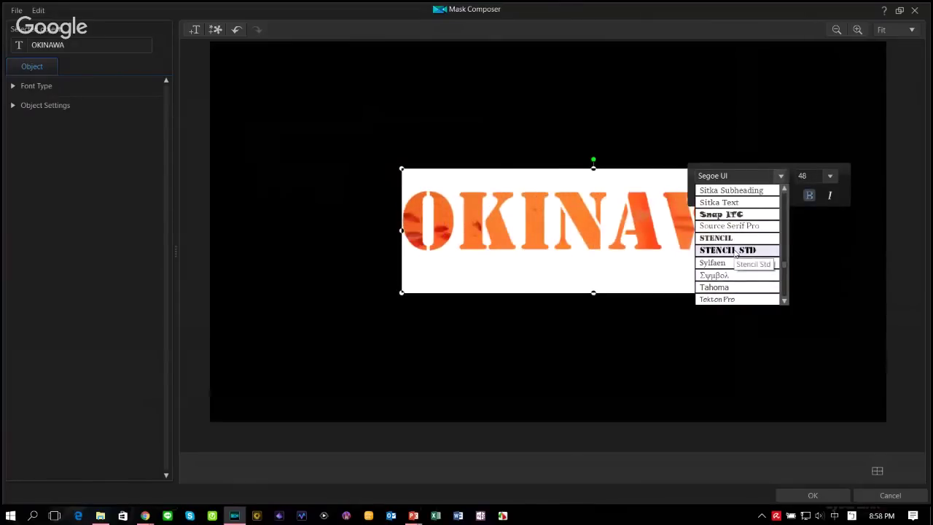
click(735, 251)
click(687, 317)
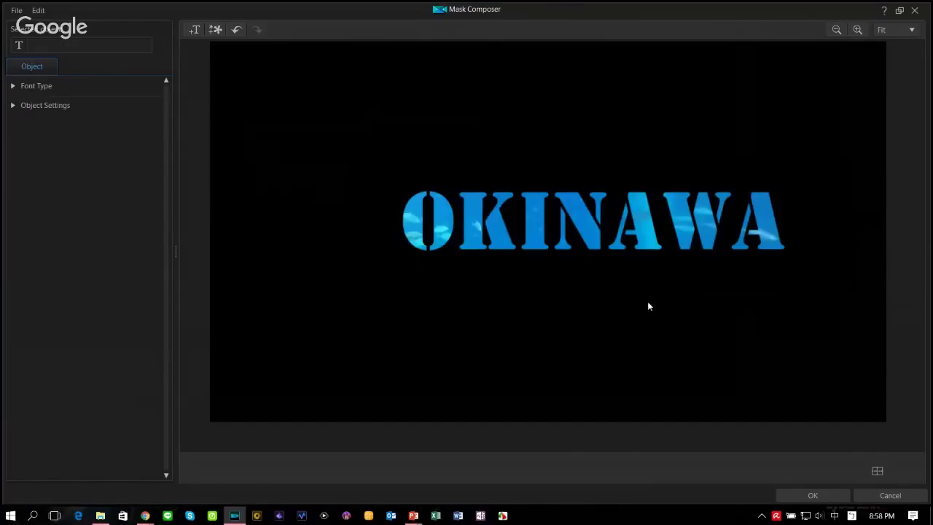
- Add a second text object reading CHURAUMI below OKINAWA in the mask
click(198, 30)
click(501, 299)
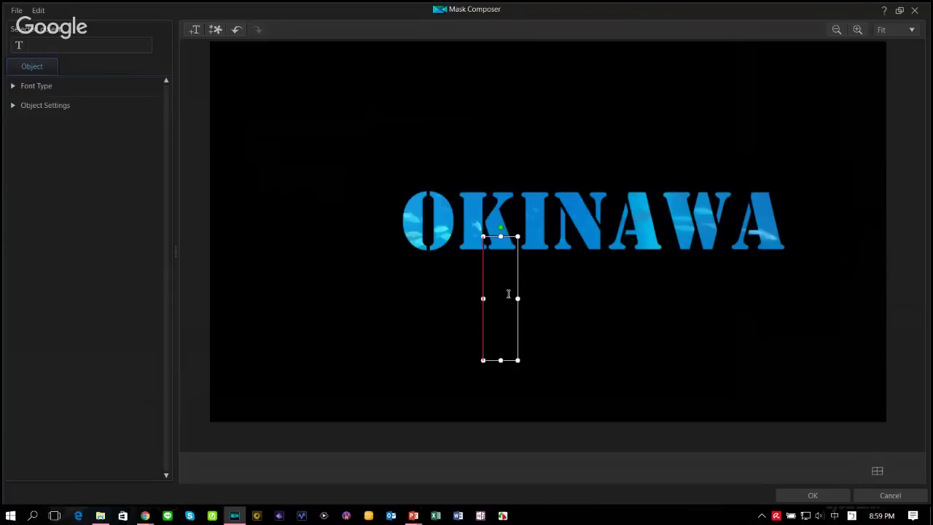
text(CHU)
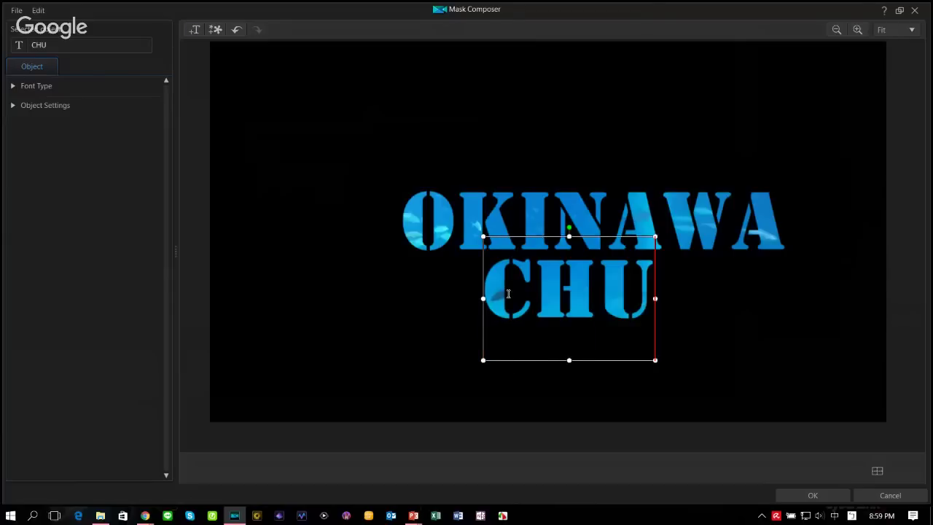
text(RAUMI)
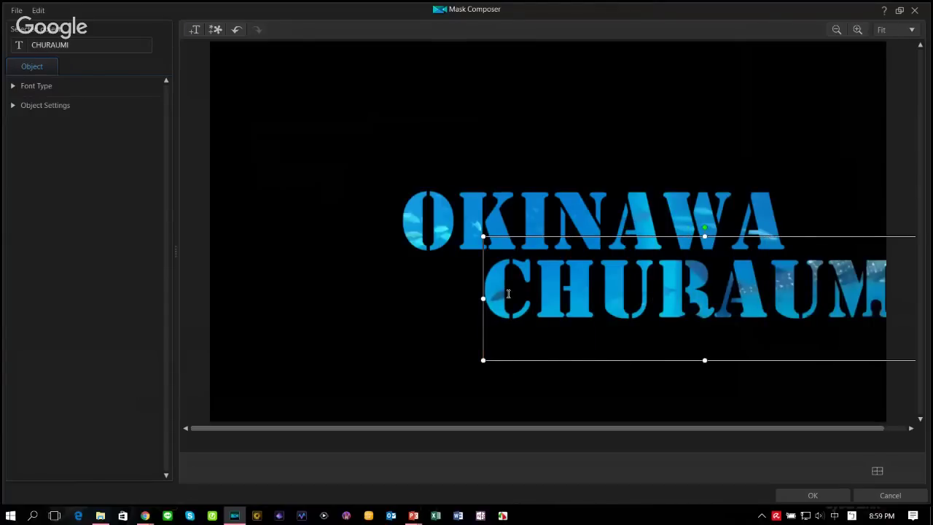
- Shrink the CHURAUMI text to about half the width of OKINAWA and align it beneath that word's left edge
drag(483, 237, 747, 319)
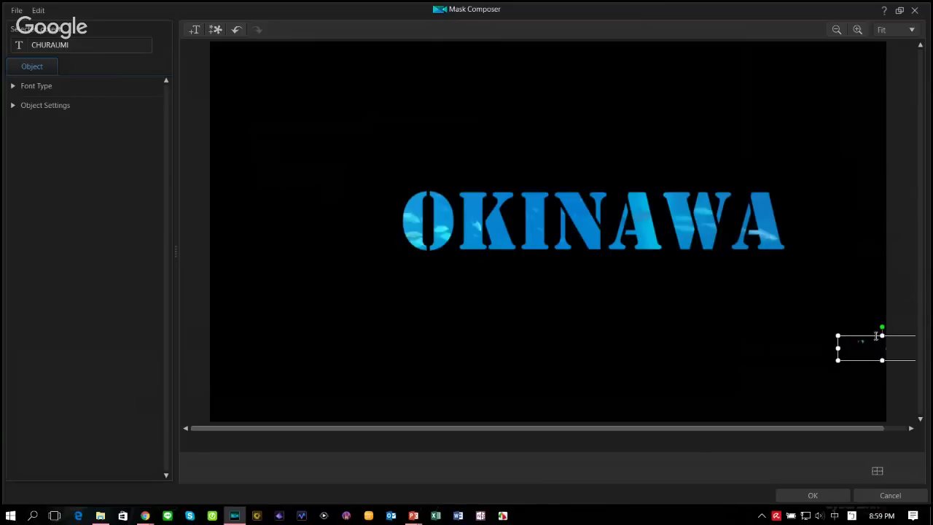
key(ctrl+z)
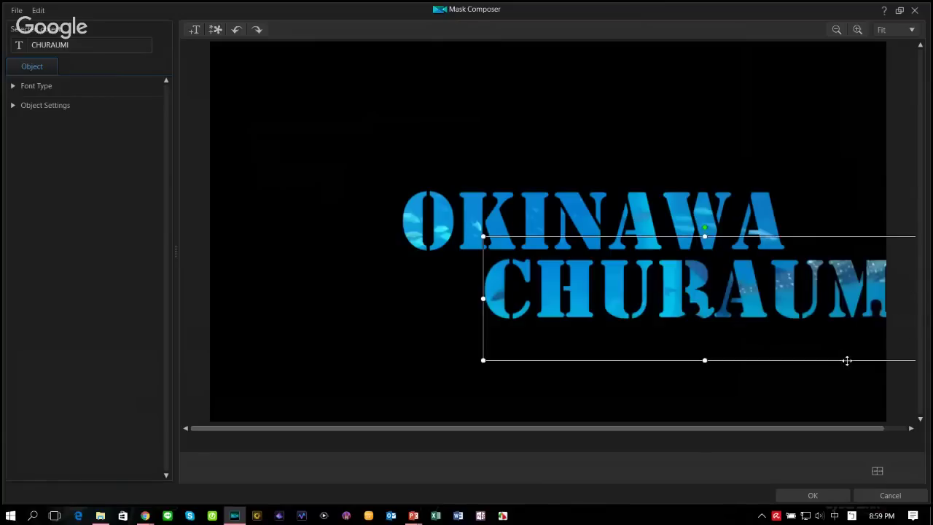
drag(484, 237, 454, 252)
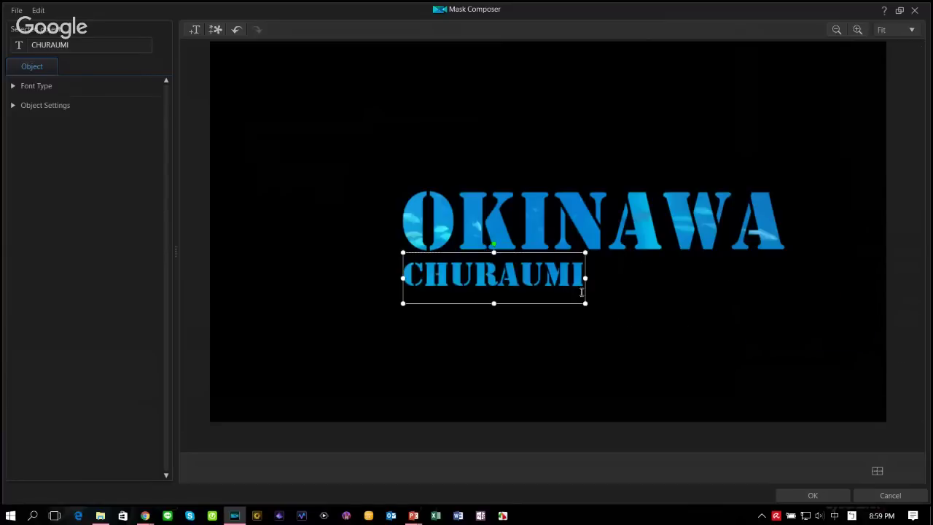
- Extend the second text line to CHURAUMI AQUARIUM and shift it so its end lines up with OKINAWA's right edge
click(582, 281)
text(A)
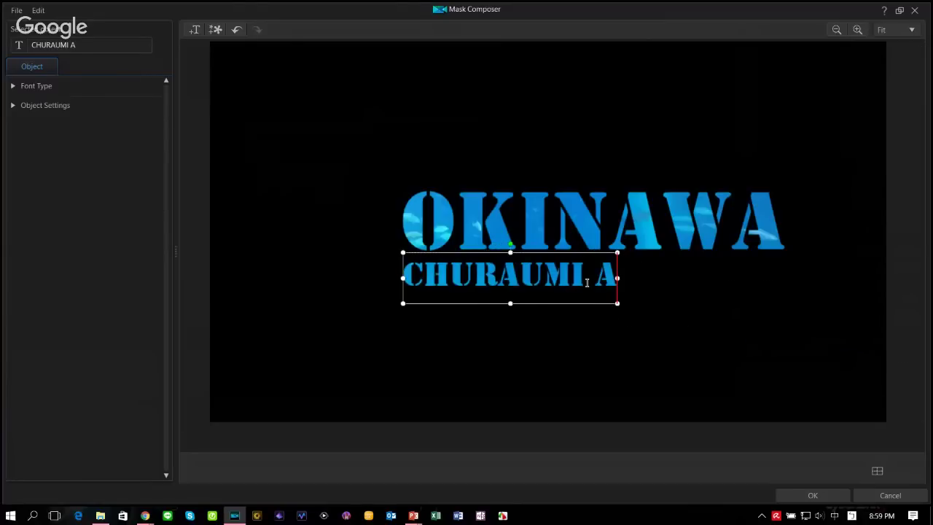
text(QUARIU)
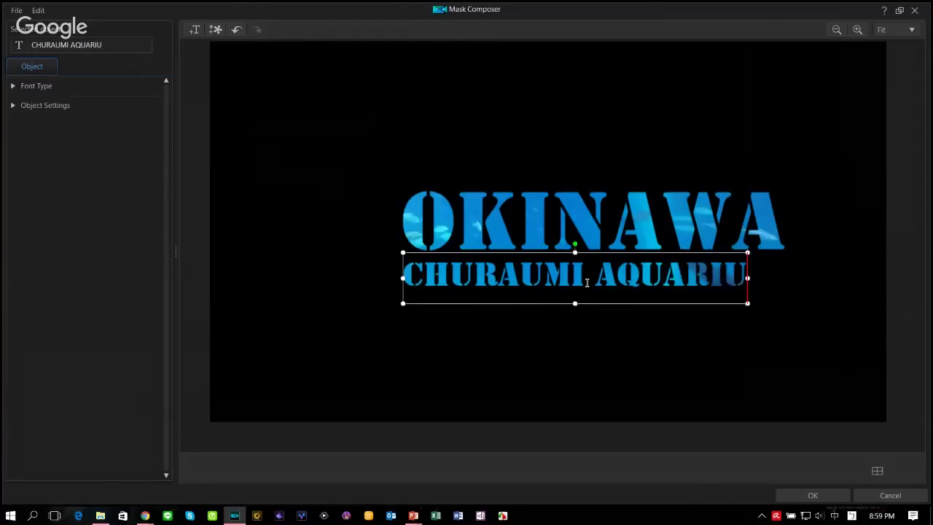
text(M)
drag(634, 299, 644, 303)
click(529, 369)
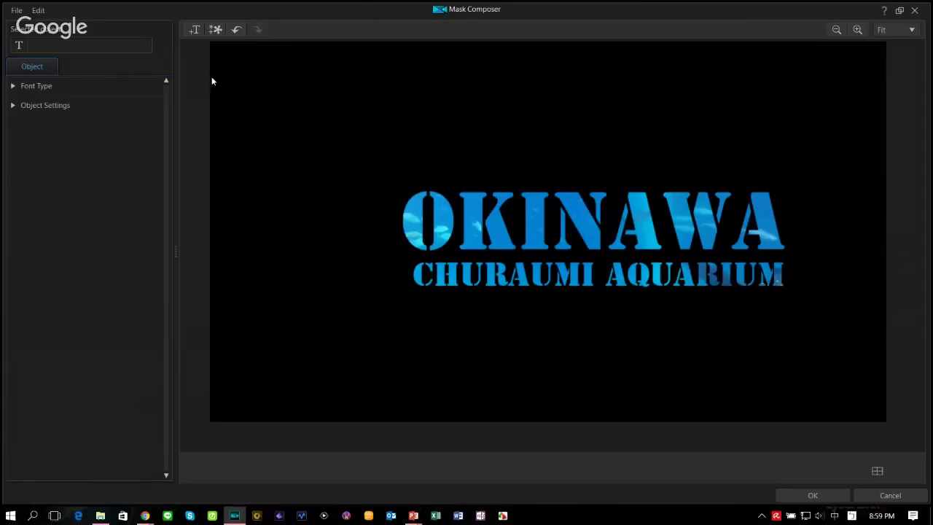
- Add the shark image from the Source folder to the mask
click(217, 29)
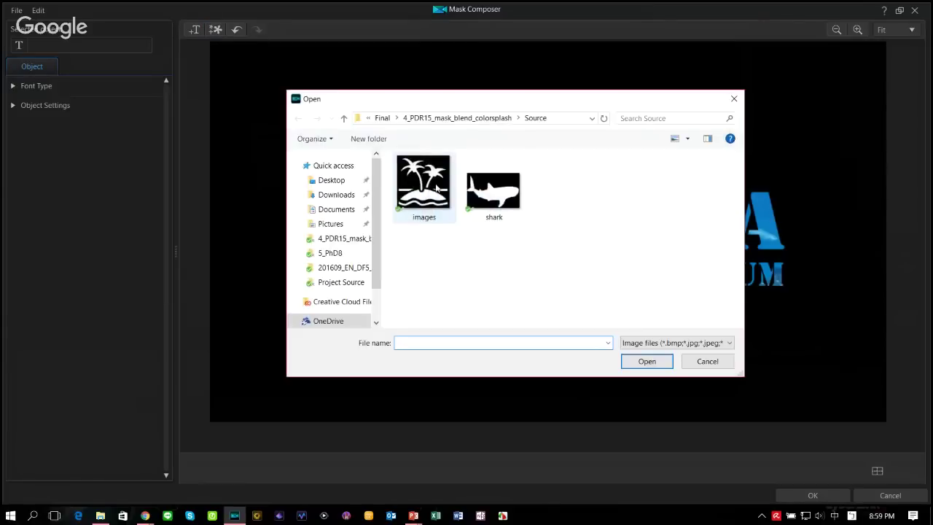
click(500, 201)
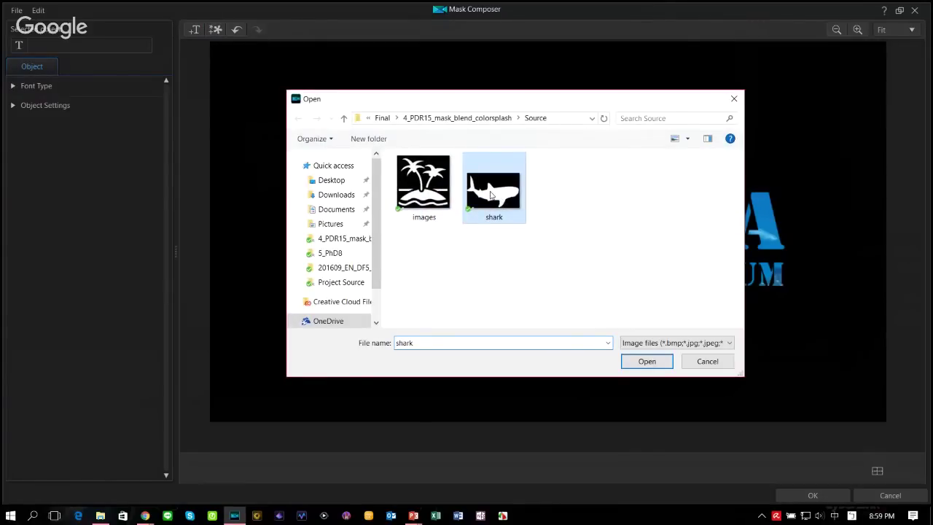
click(646, 361)
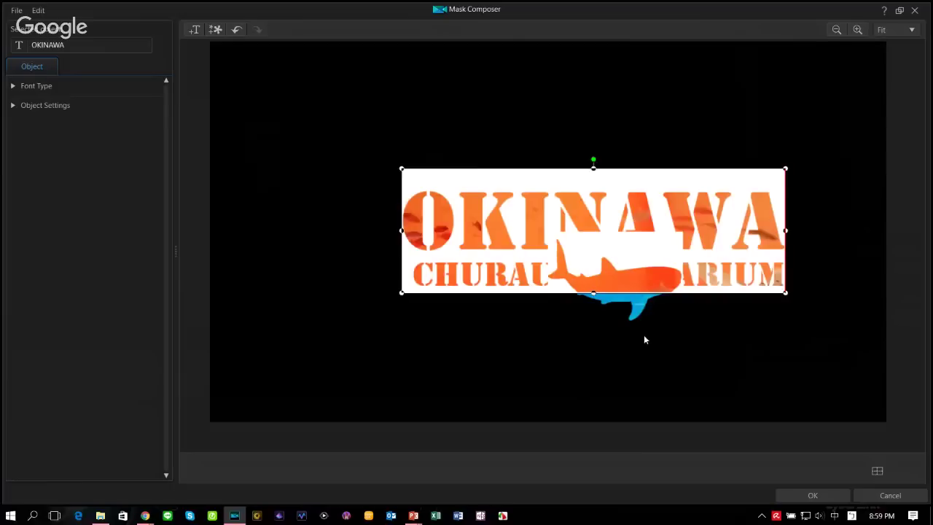
- Place the shark left of the OKINAWA text, rotate it so its nose points diagonally upward, and accept the custom mask
click(623, 312)
drag(623, 313, 341, 260)
drag(314, 189, 274, 211)
drag(338, 241, 343, 231)
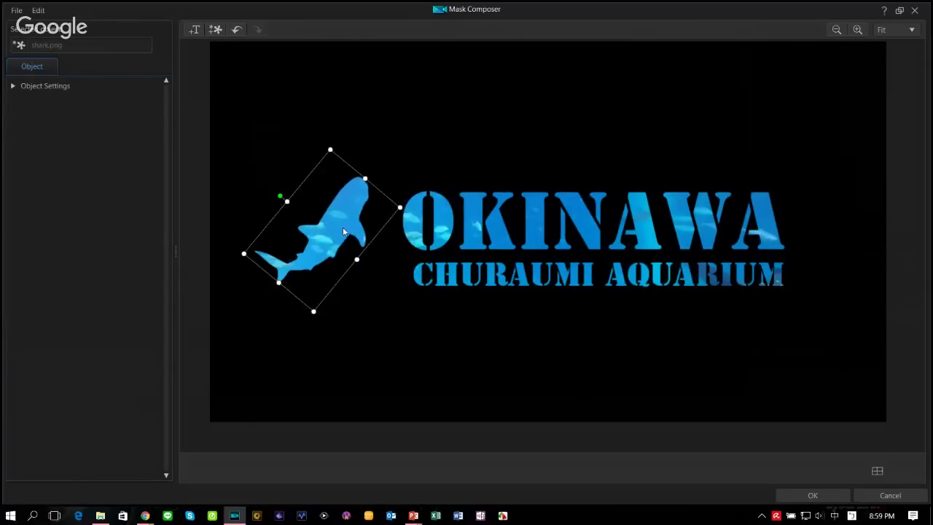
drag(285, 200, 280, 191)
drag(341, 211, 337, 204)
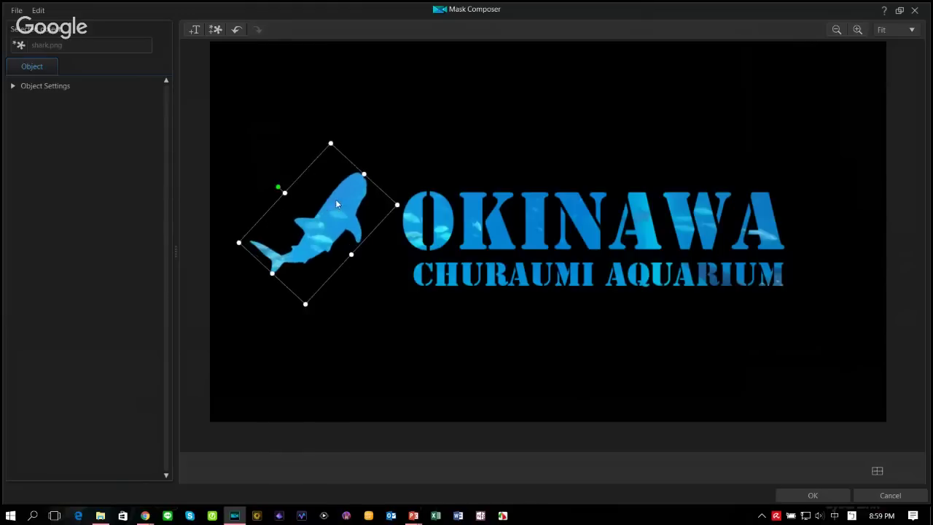
click(819, 496)
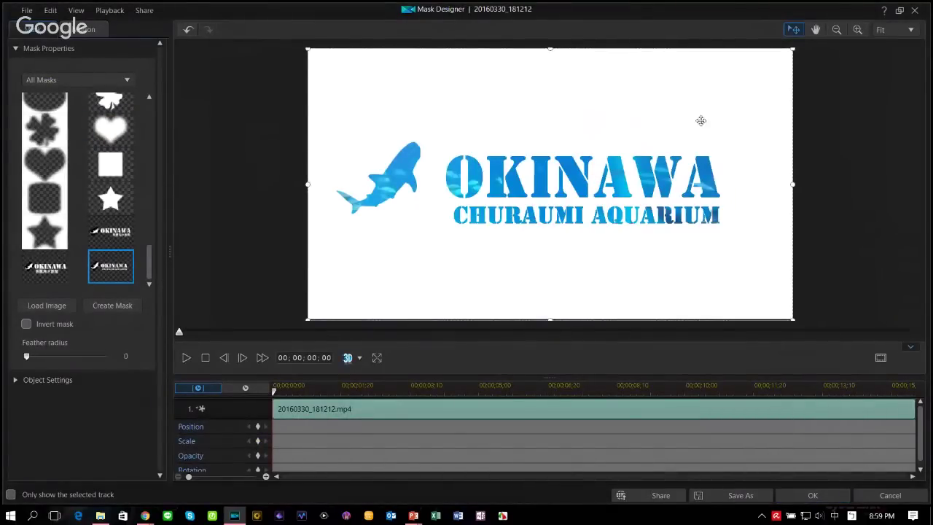
- Add position and scale keyframes for the mask at 00;00;02;09, and a position keyframe at the clip's start
click(260, 427)
click(258, 441)
mouse_move(274, 391)
mouse_down()
mouse_move(401, 391)
mouse_move(267, 402)
mouse_up()
click(257, 427)
- At the clip's start, shrink the mask to roughly two-thirds size and place it vertically centred against the frame's left edge
drag(306, 48, 393, 97)
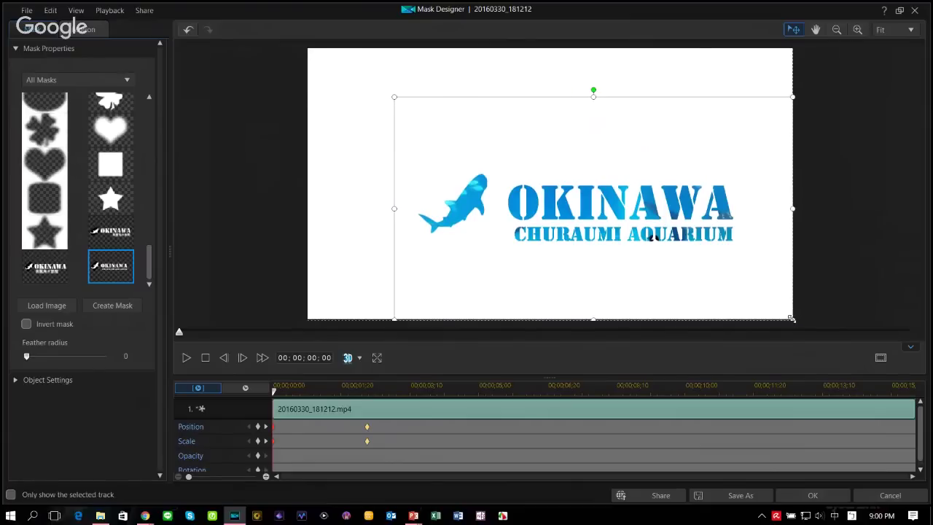
drag(792, 318, 697, 264)
drag(557, 195, 471, 195)
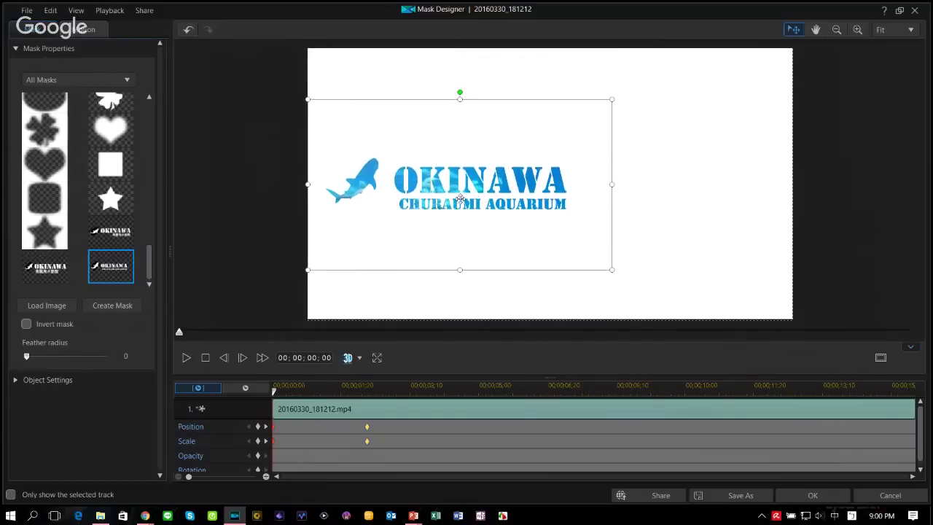
- Check the mask at the second keyframe, preview its animation from the start, and apply the mask to the clip
click(368, 430)
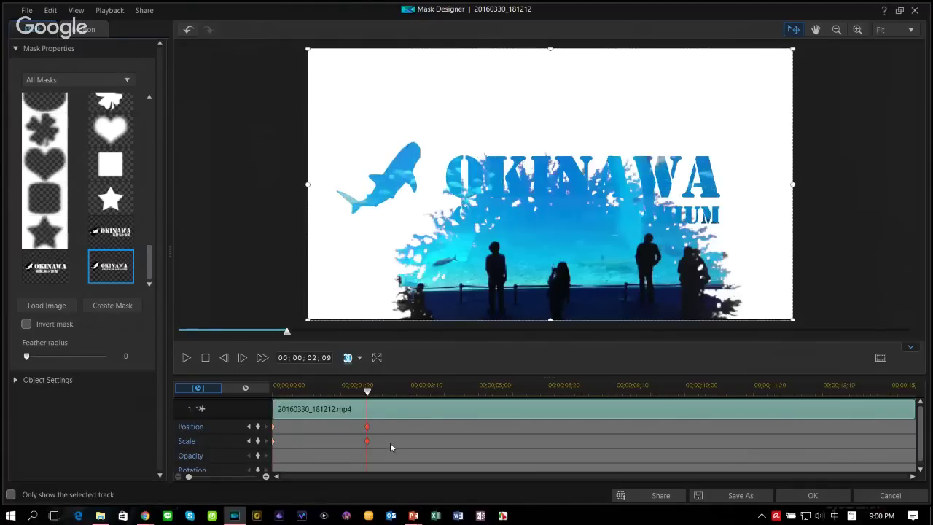
drag(367, 392, 264, 395)
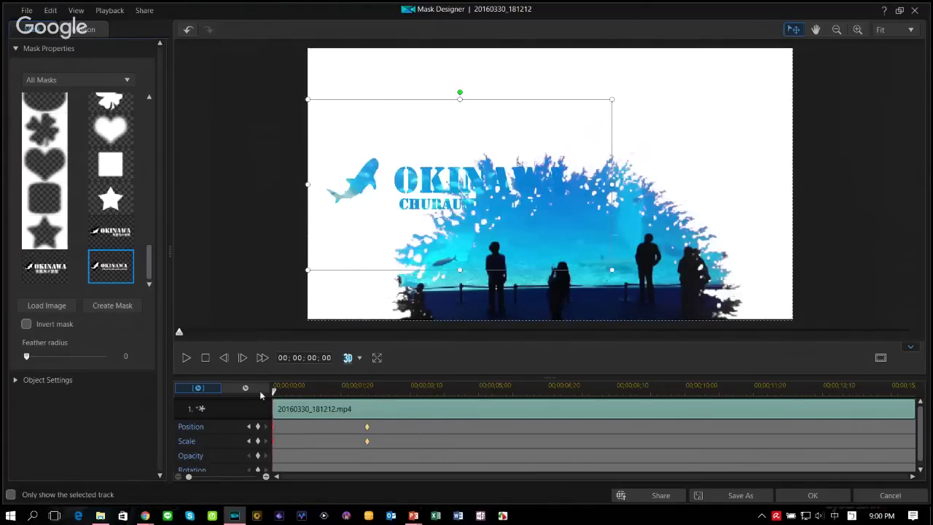
click(185, 358)
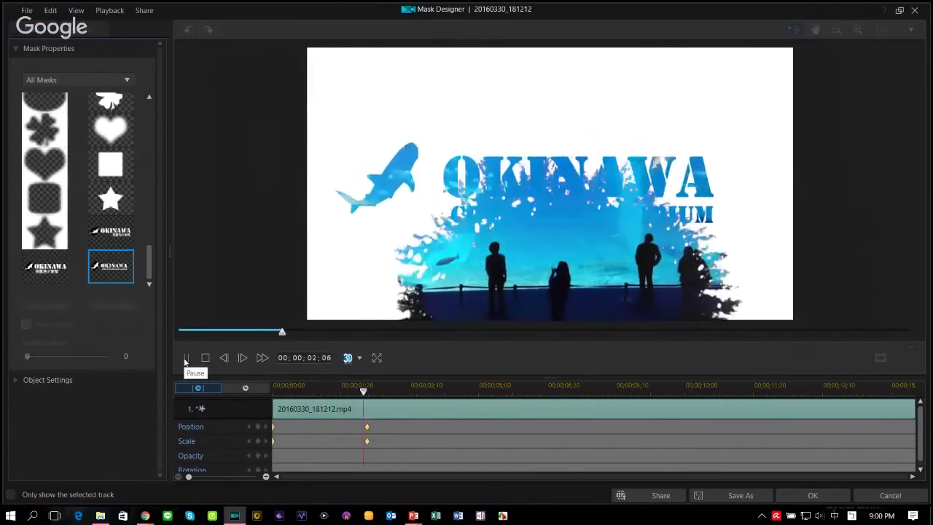
click(186, 358)
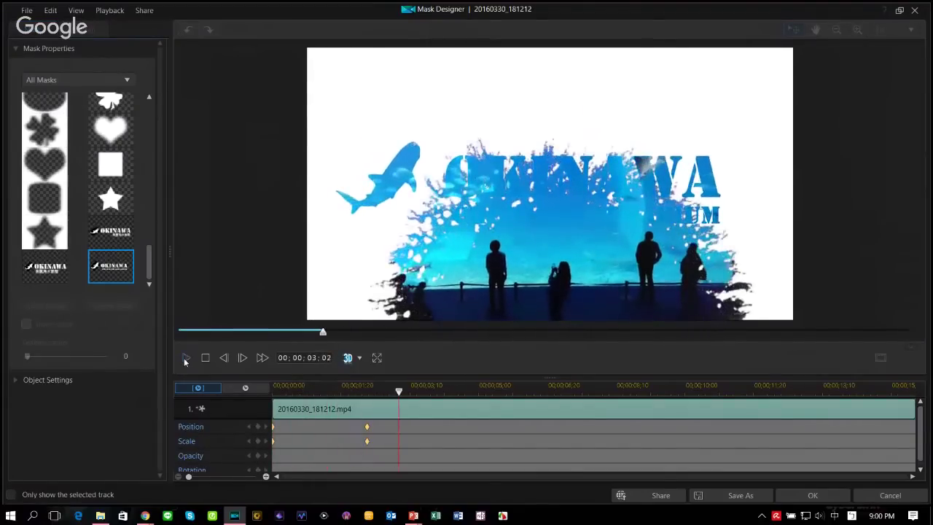
click(789, 495)
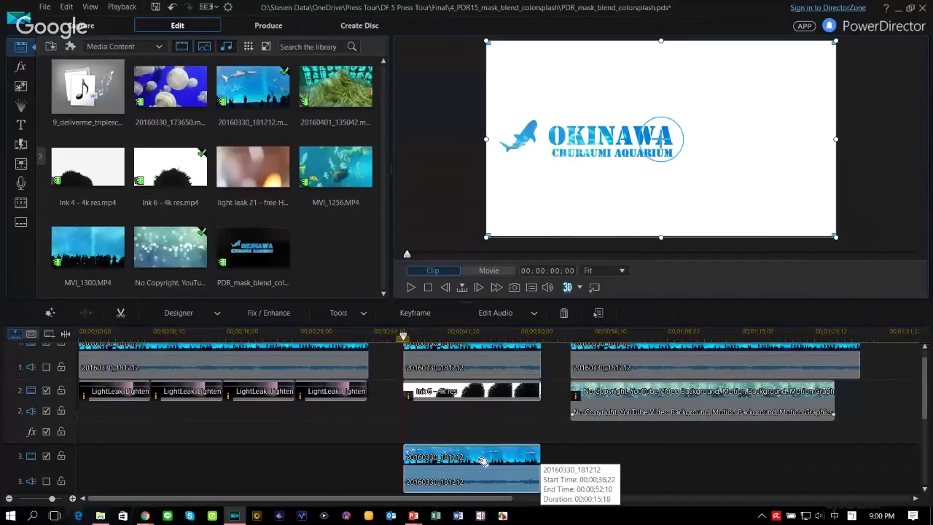
- Give the masked clip on track 3 a shadow with distance 2.4 and blur 4
double_click(479, 467)
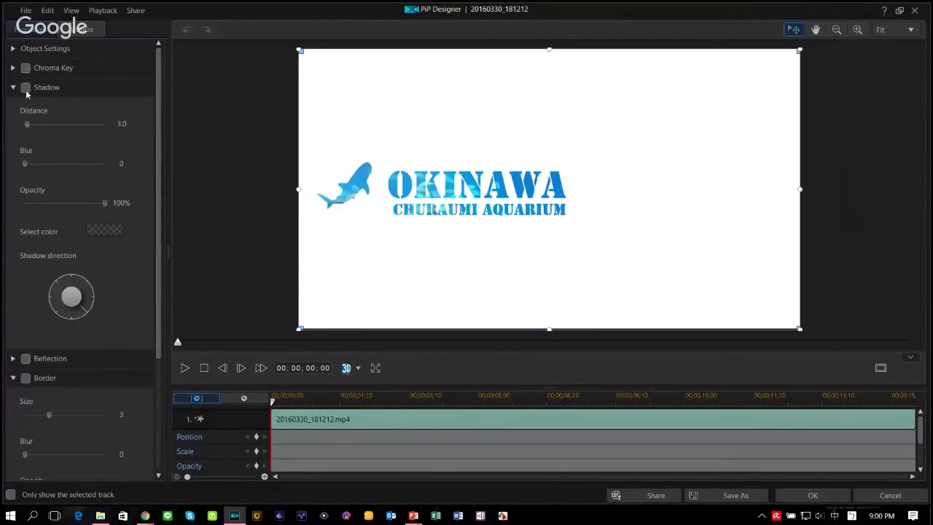
click(26, 87)
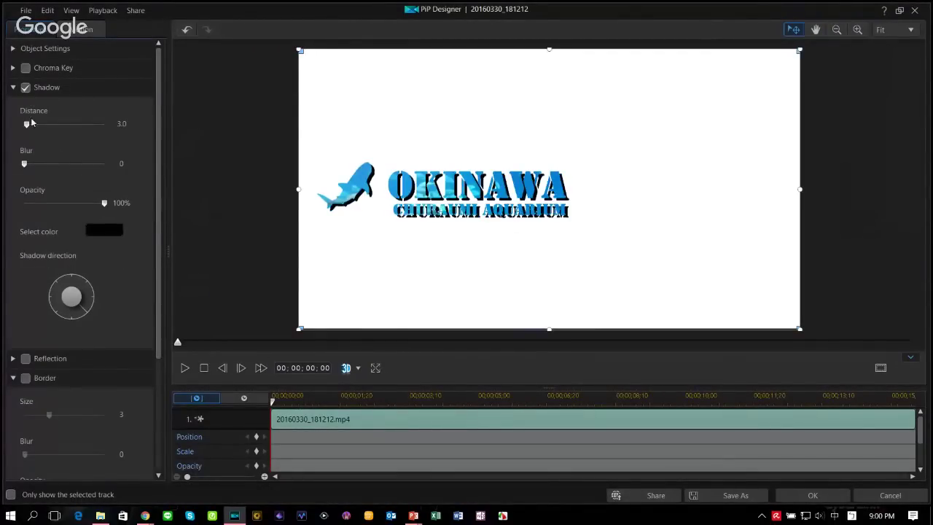
drag(27, 165, 56, 165)
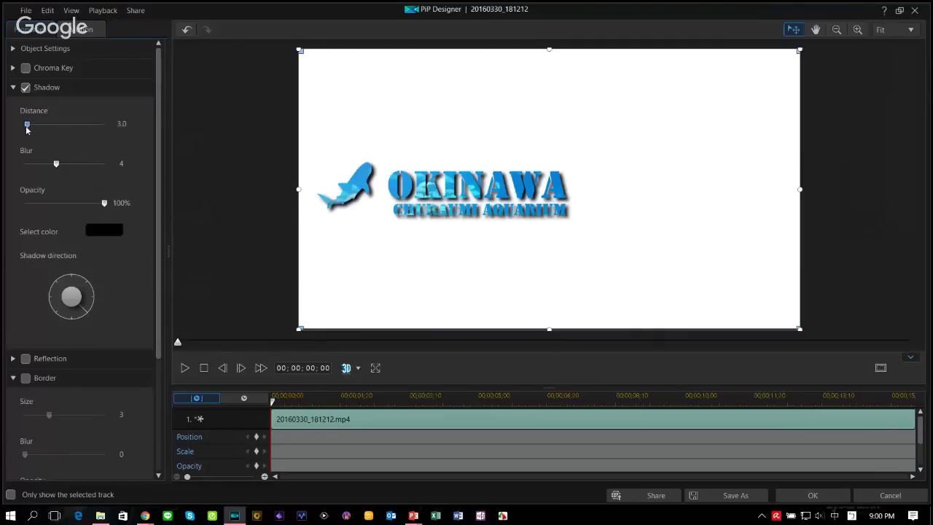
drag(26, 127, 25, 127)
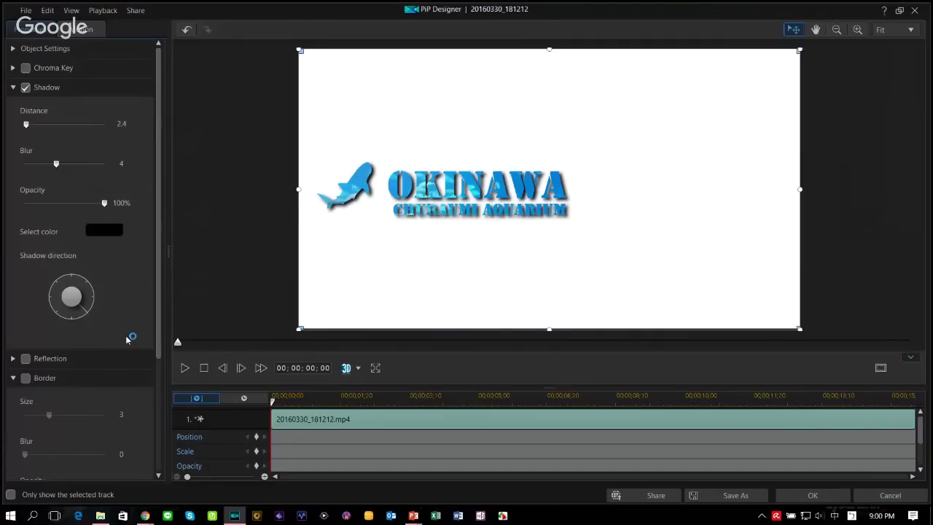
- Add a border of size 1 to the masked title and apply the PiP changes
click(25, 377)
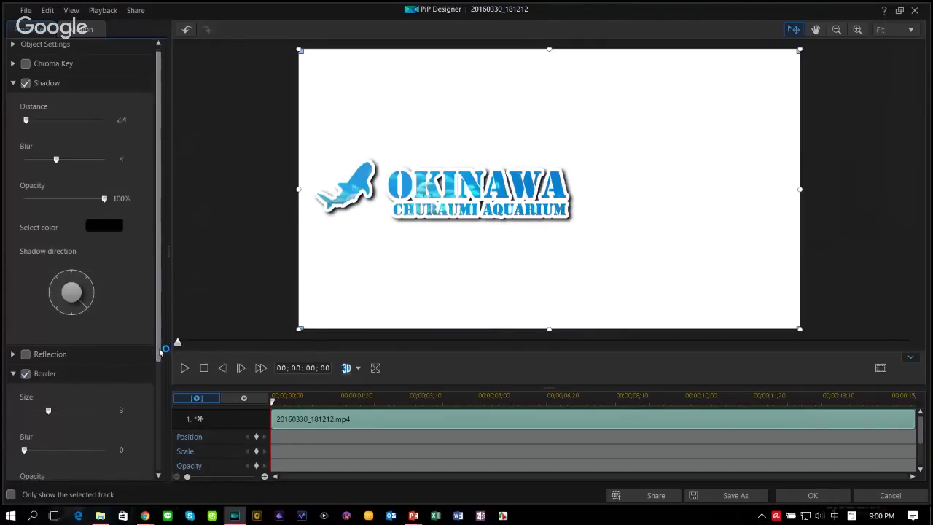
scroll(121, 386, down, 1)
drag(46, 345, 34, 345)
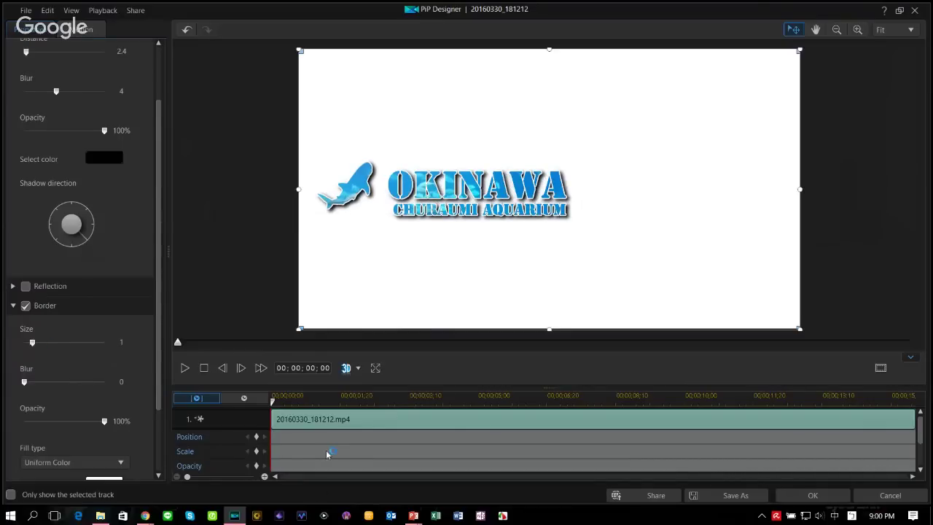
click(830, 498)
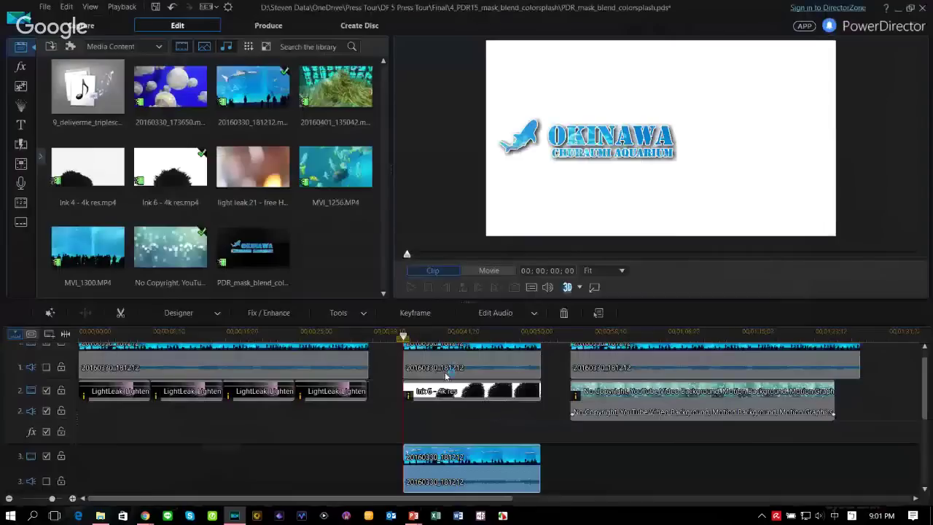
- Play back the animated title over the ink-revealed aquarium footage, stop playback, and close PowerDirector
click(414, 287)
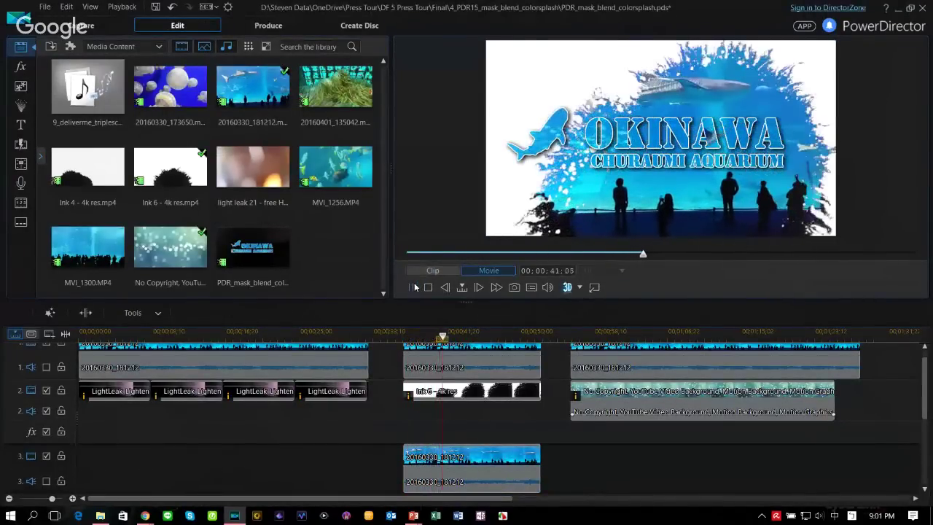
click(414, 287)
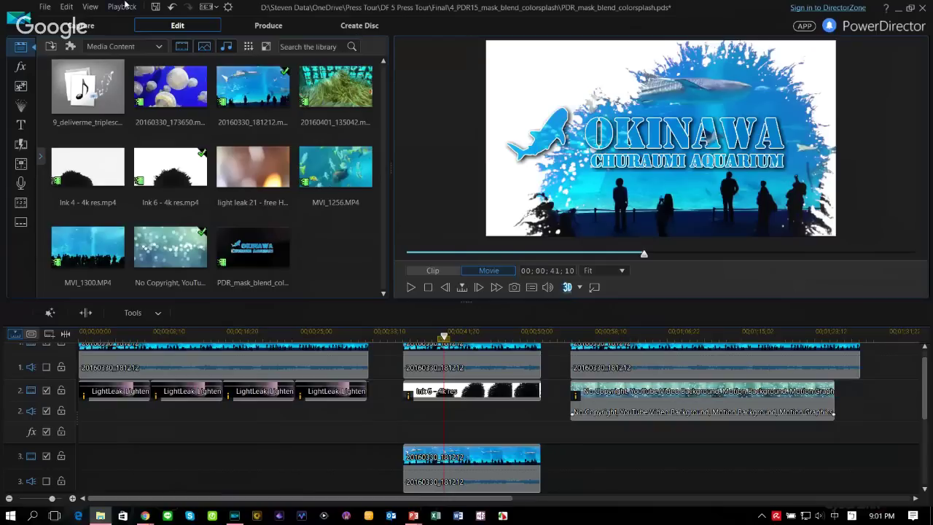
click(923, 10)
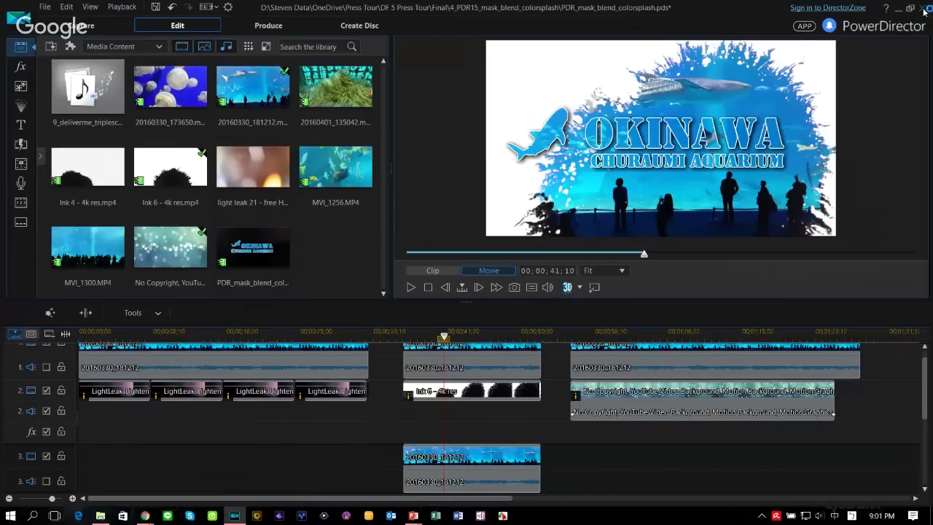
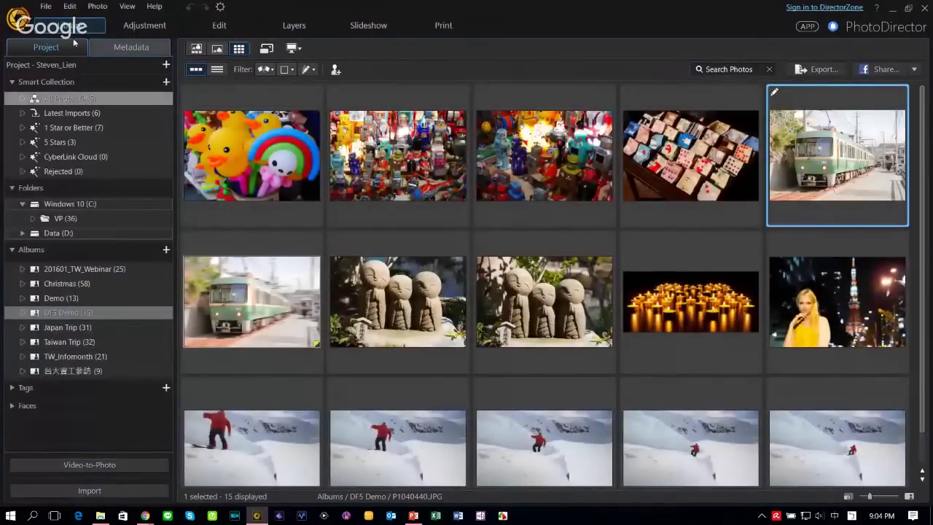
- Load the panorama_dadaochen_whaft video into PhotoDirector's Video-to-Photo and choose to create a panorama photo from it
click(136, 465)
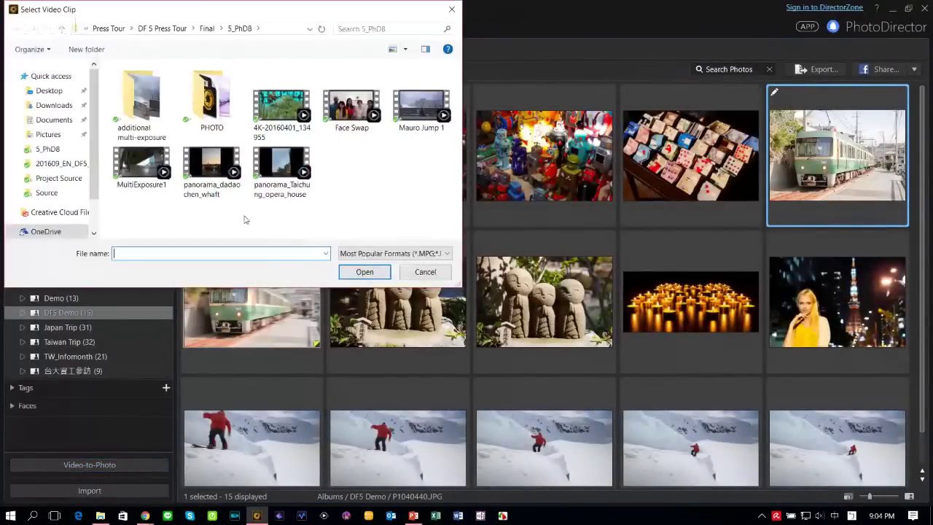
double_click(211, 164)
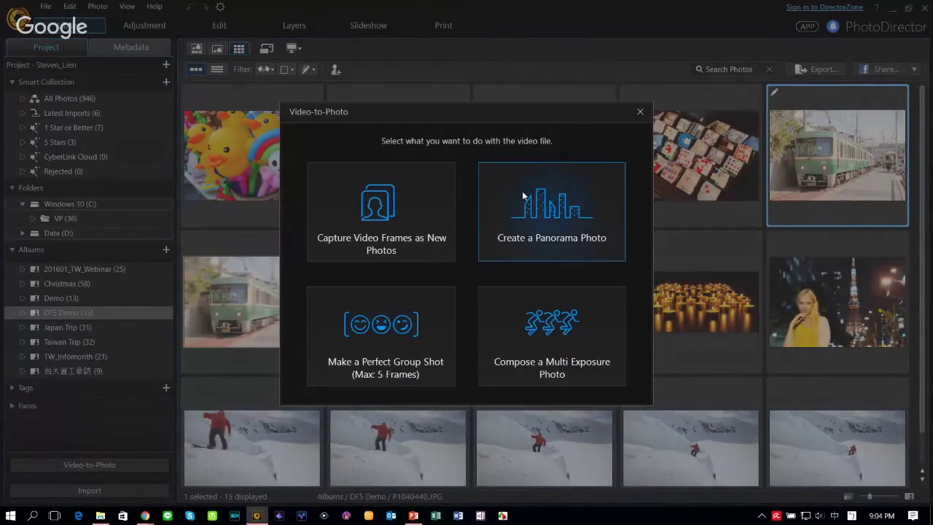
click(559, 182)
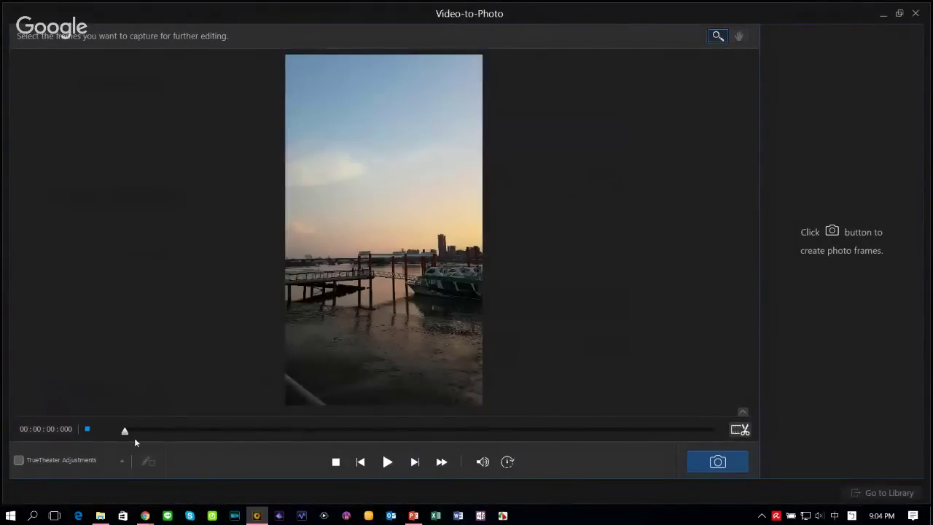
- Scrub the harbour video to about 5 seconds and enable TrueTheater Adjustments
drag(125, 433, 301, 435)
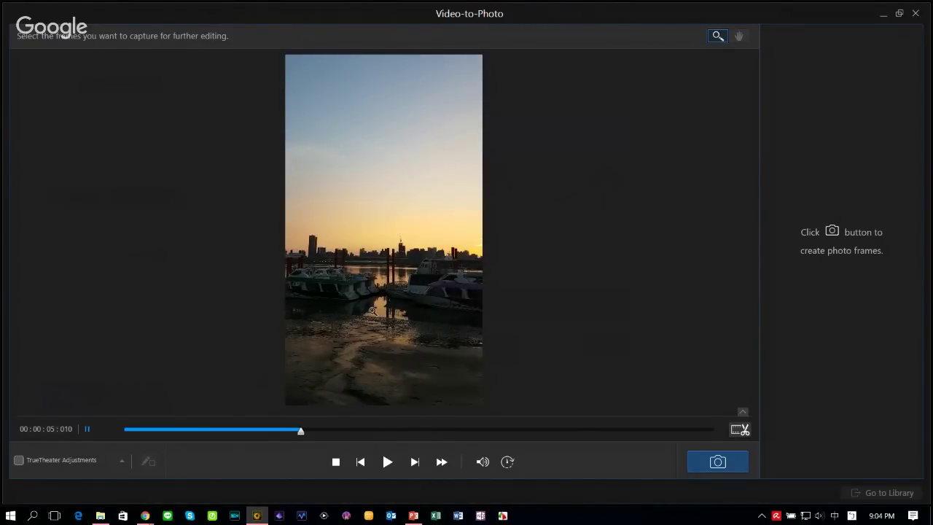
click(18, 460)
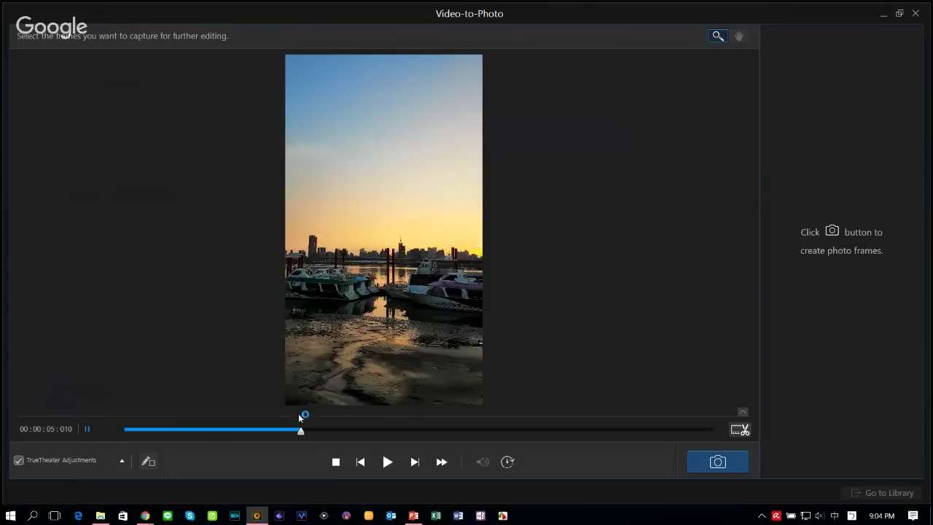
- Capture the video's first frame for the panorama and advance to about 3 seconds for another frame
drag(300, 430, 129, 427)
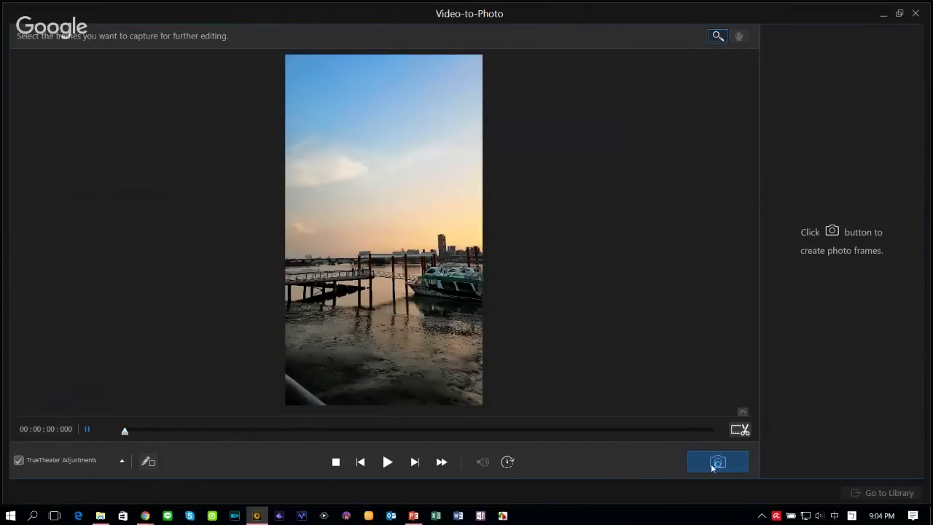
click(712, 465)
click(225, 431)
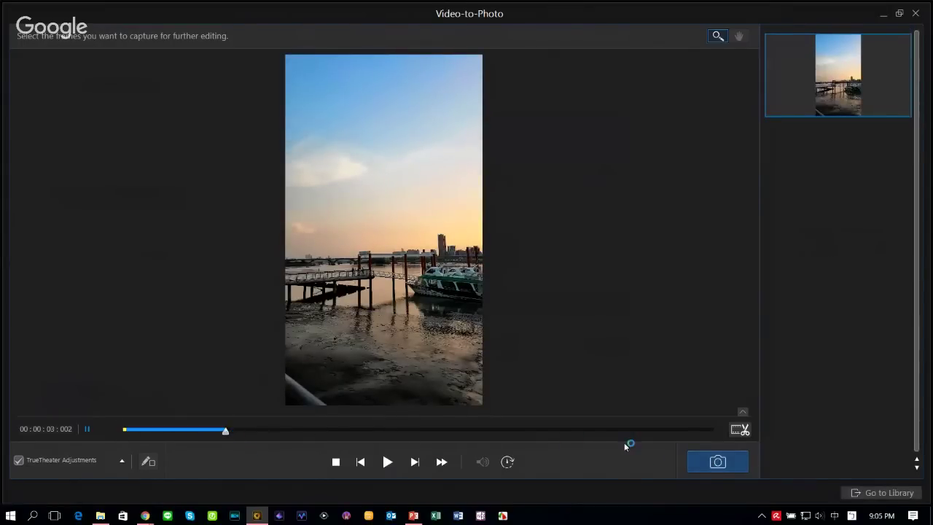
- Capture harbour video frames at about 3, 6, 9, 13 and 15 seconds for the panorama
click(715, 462)
click(332, 430)
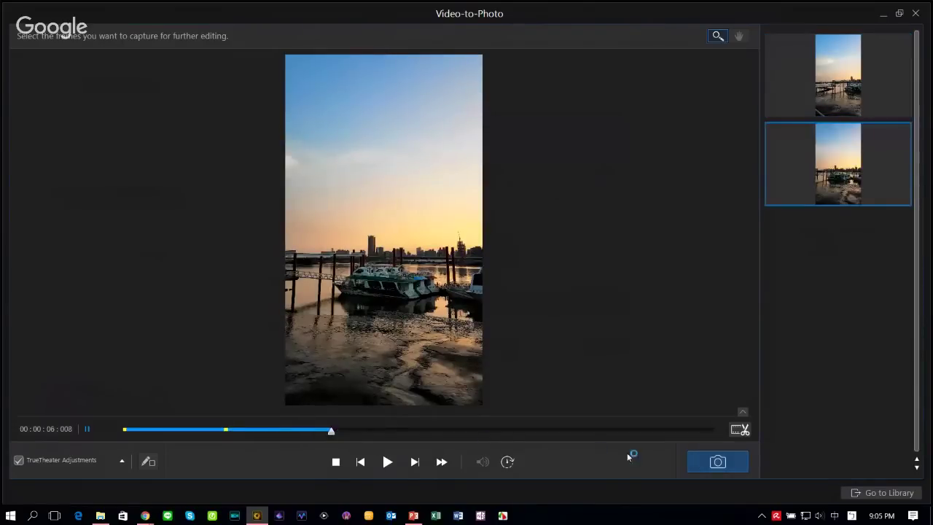
click(708, 462)
click(448, 431)
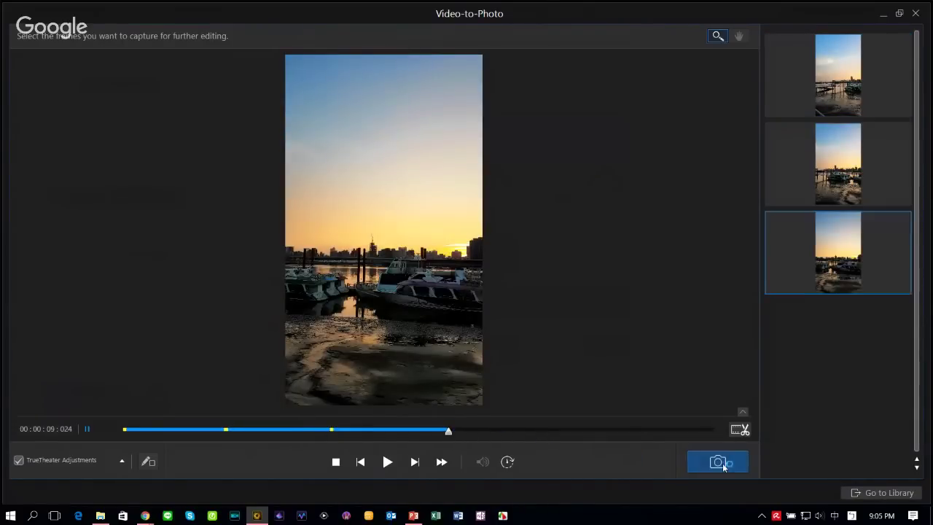
click(561, 430)
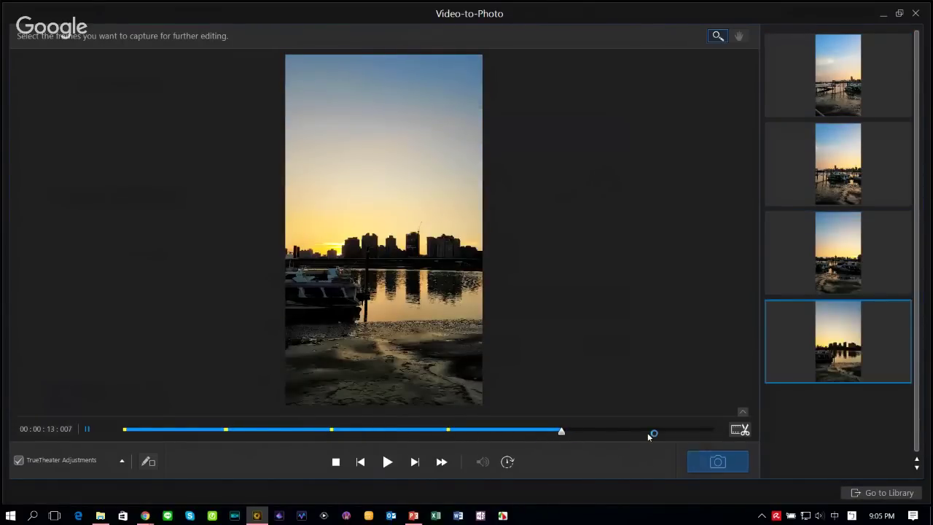
click(648, 432)
click(728, 469)
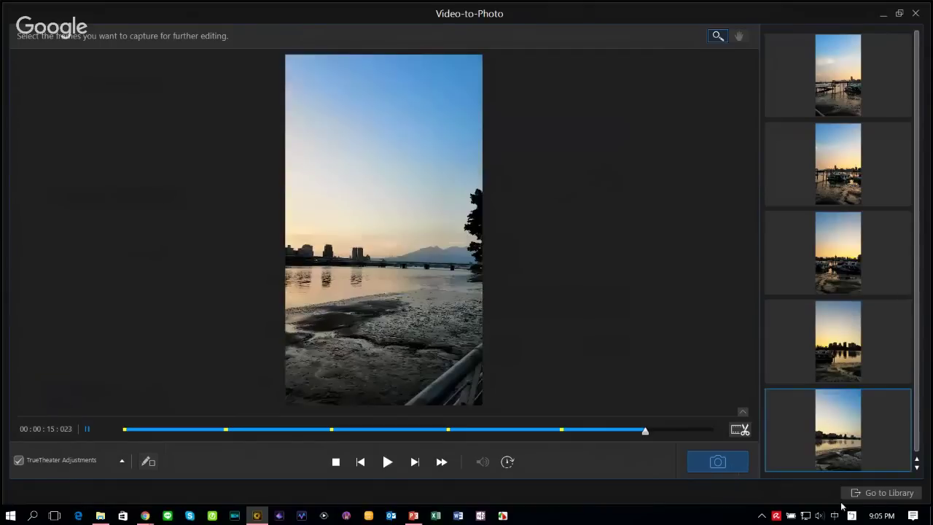
- Import the captured harbour frames into the VP folder and merge them into a panorama
click(886, 494)
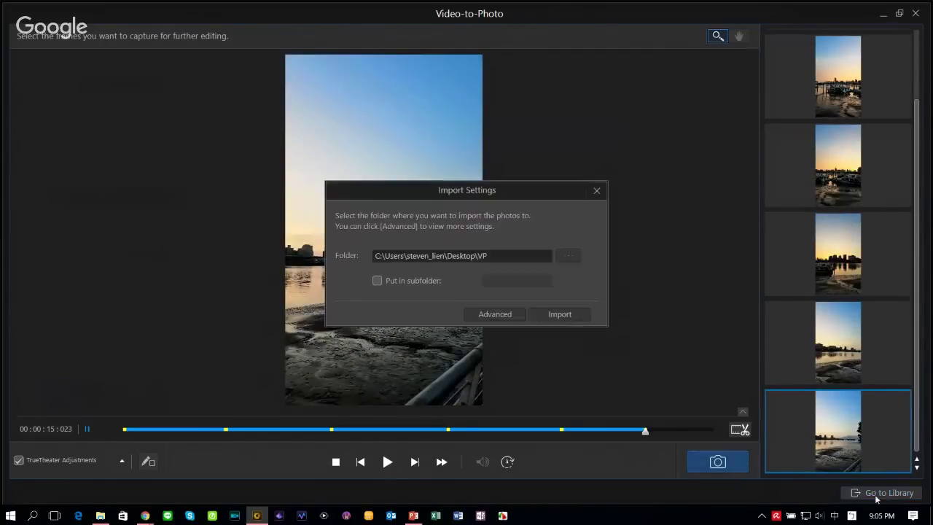
click(555, 315)
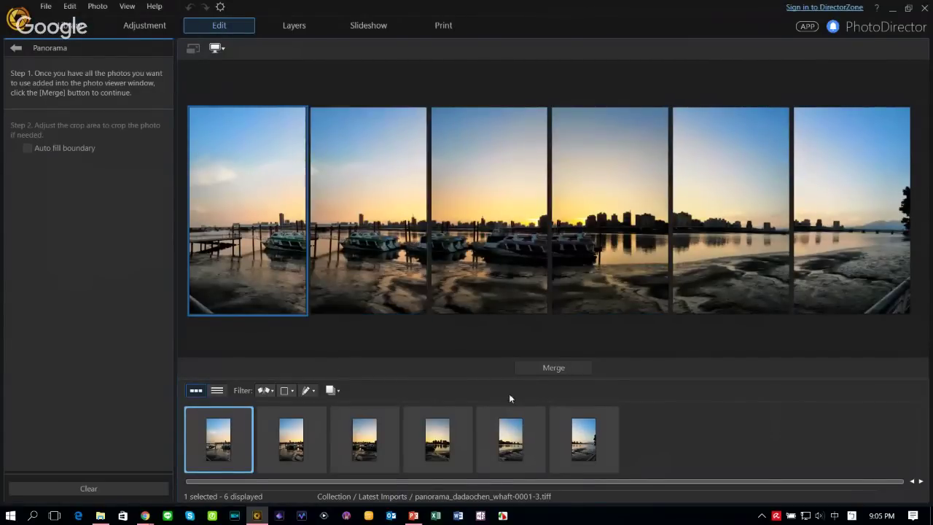
click(554, 369)
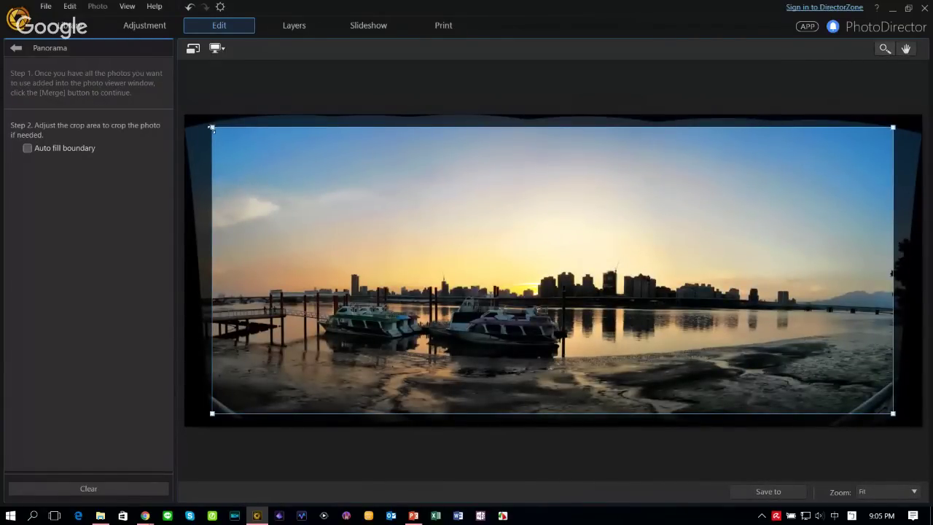
- Resize the panorama's crop area, extending it to the upper edge and trimming it slightly along the lower and right edges
drag(211, 128, 178, 112)
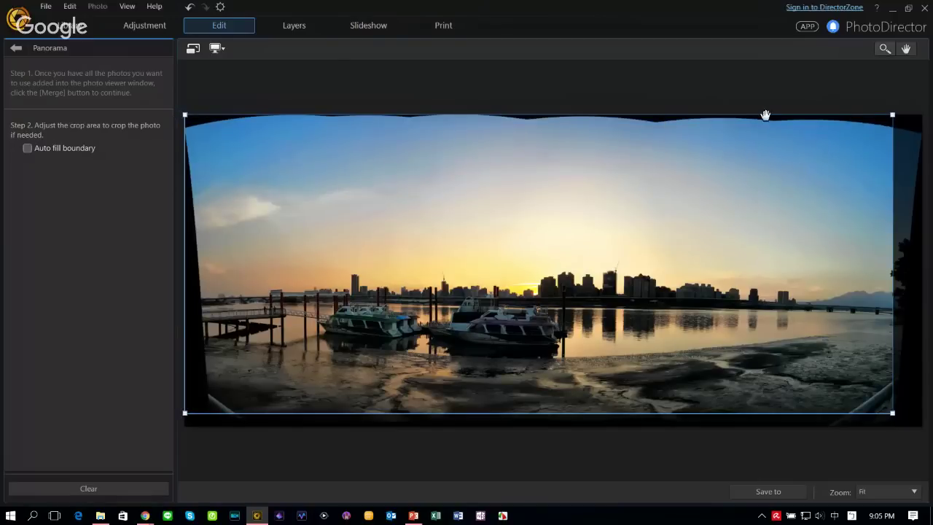
drag(893, 115, 923, 114)
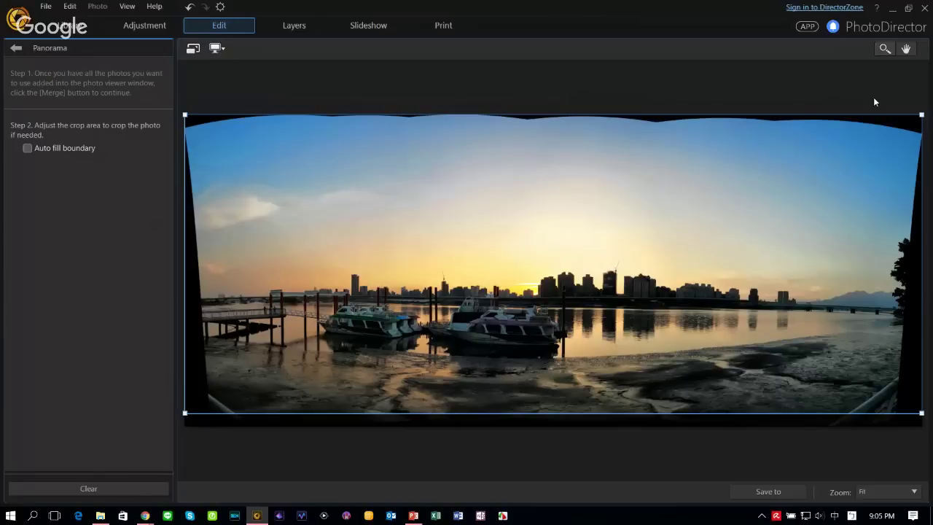
drag(184, 413, 188, 409)
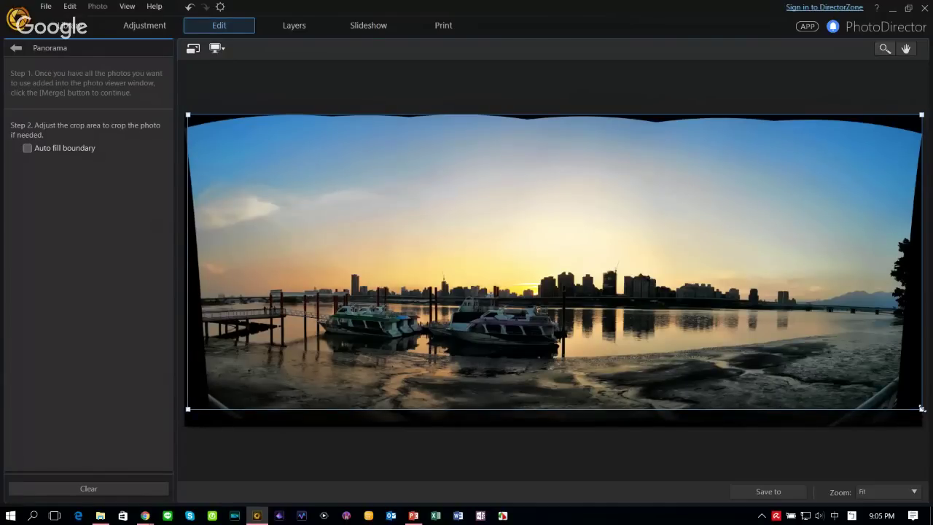
drag(921, 408, 908, 398)
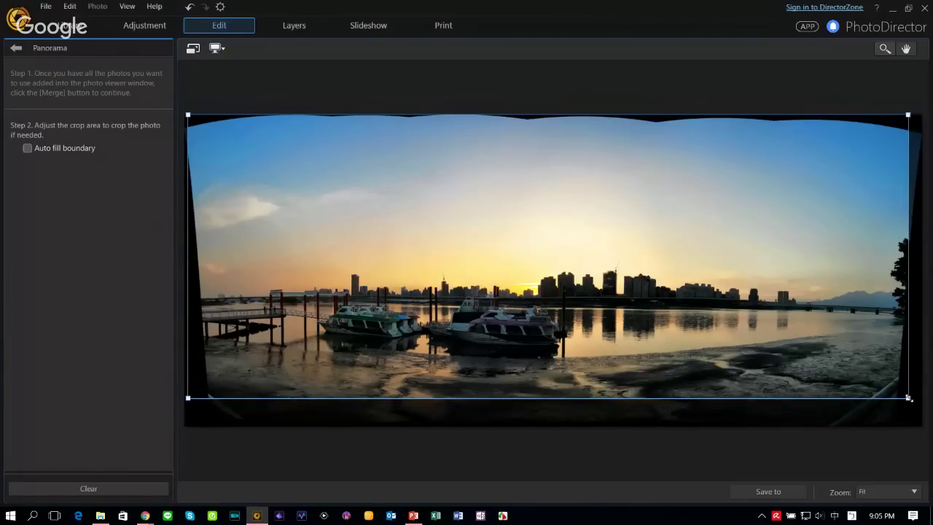
- Auto-fill the panorama's boundary and return to the library without saving the panorama
click(28, 148)
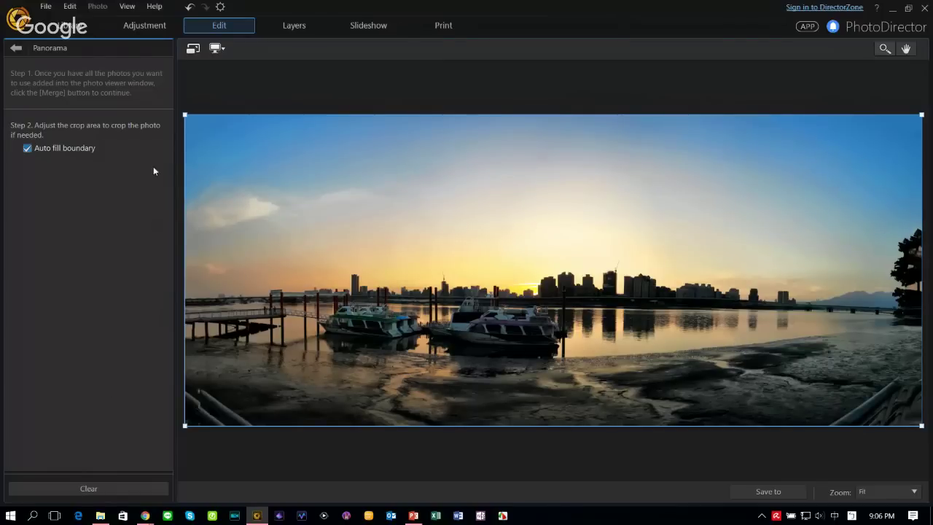
click(65, 28)
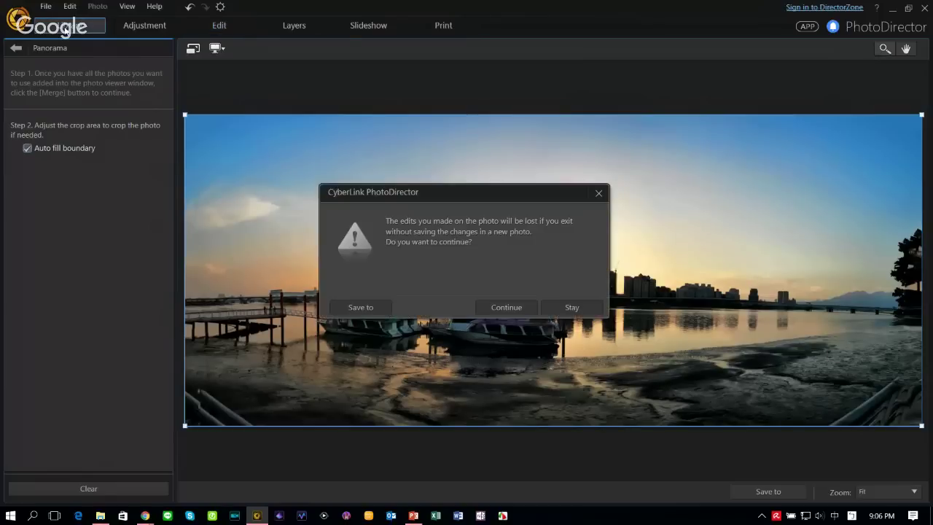
click(520, 309)
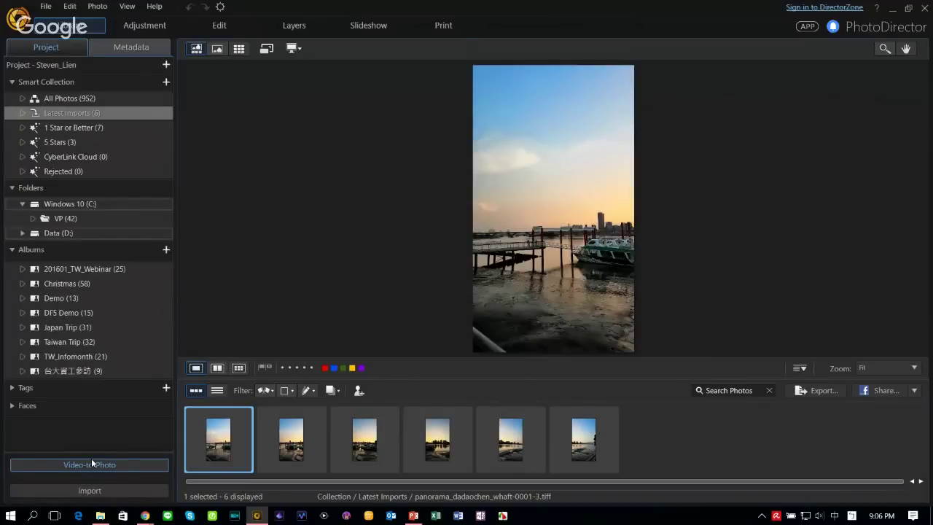
- Open the Face Swap video in Video-to-Photo to make a perfect group shot
click(90, 464)
double_click(346, 121)
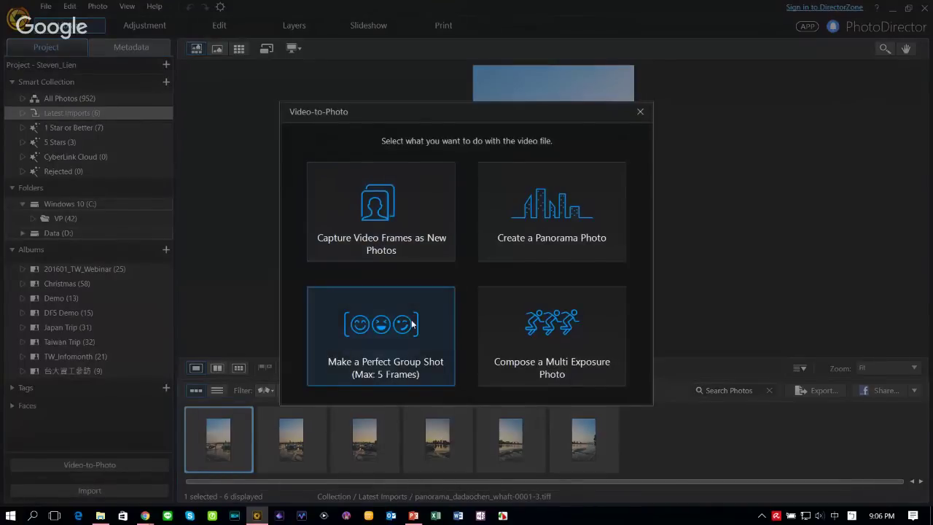
click(413, 325)
- Capture group video frames at 00:00:00:012, with the man smiling, and at 00:00:00:028, with the woman in yellow smiling
click(389, 462)
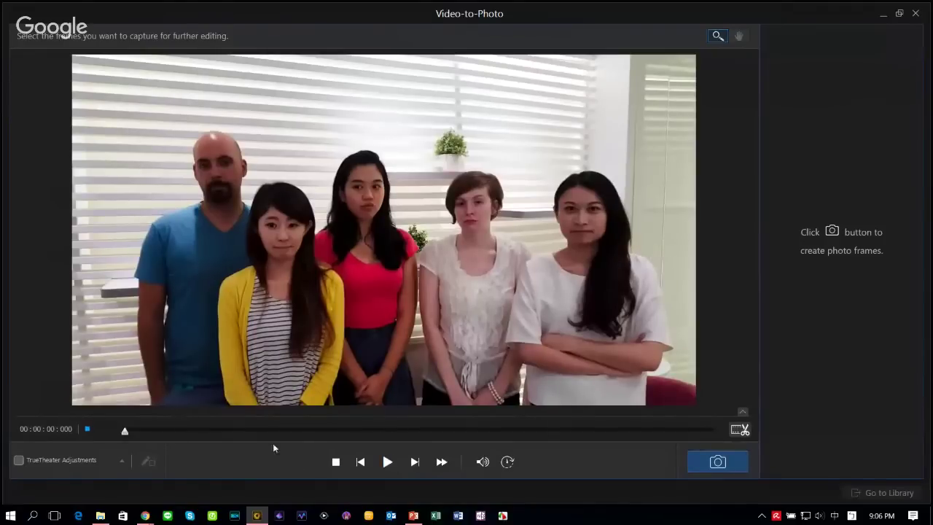
click(198, 430)
mouse_move(224, 434)
mouse_down()
mouse_move(241, 432)
mouse_move(212, 432)
mouse_up()
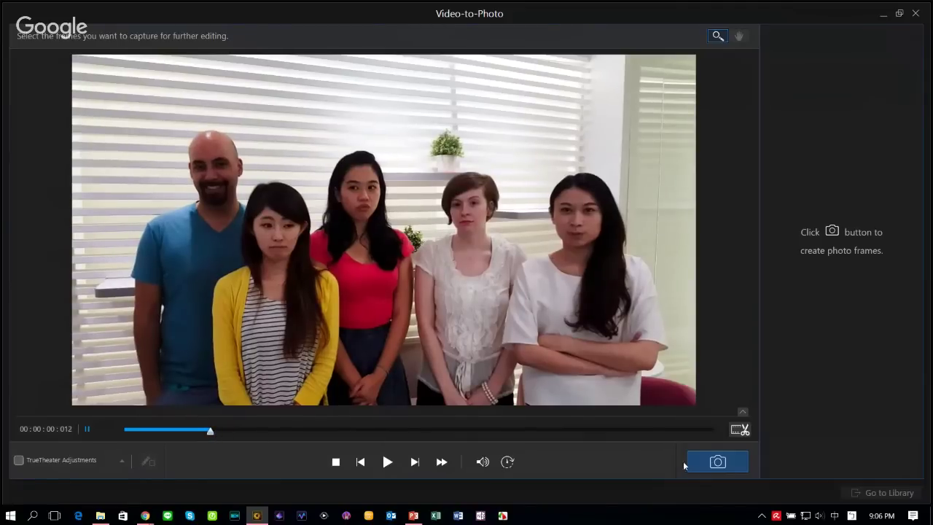
click(730, 468)
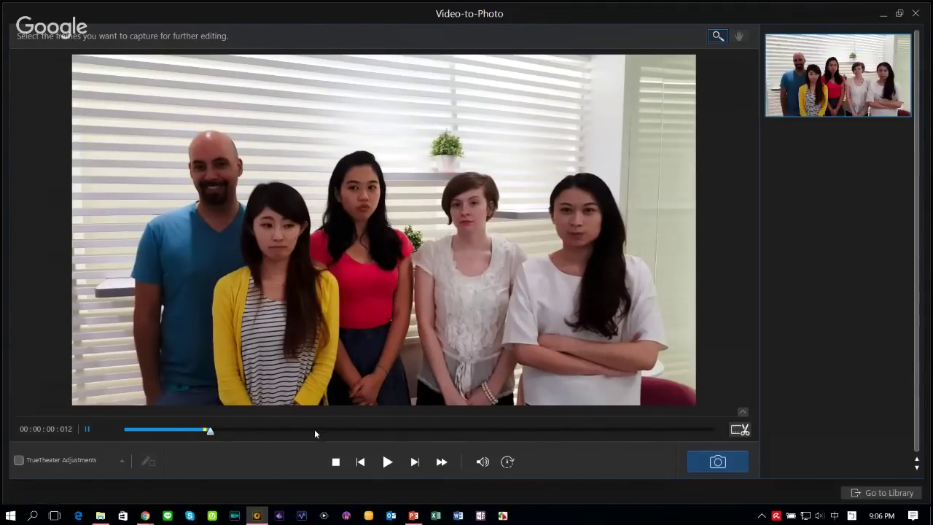
click(314, 430)
click(745, 461)
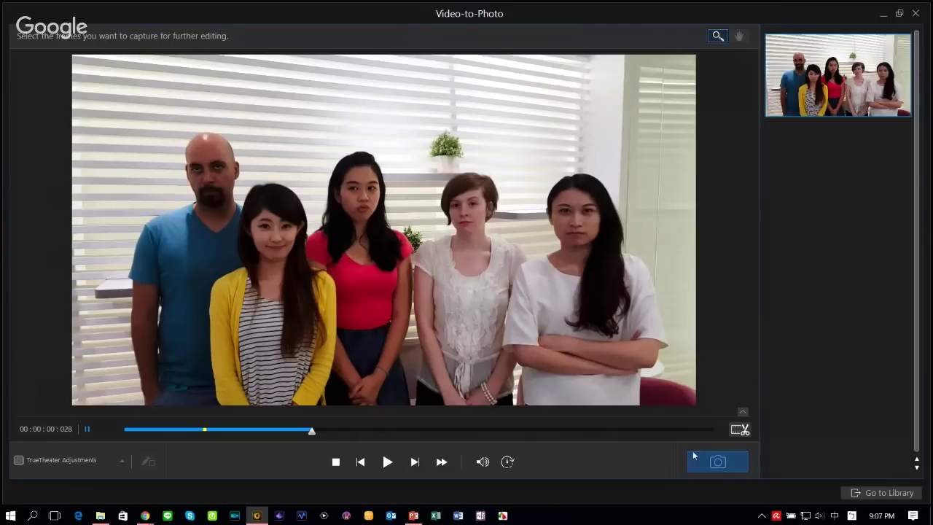
- Capture three more group frames at 00:00:01:015, 00:00:02:003 and 00:00:02:016, each with a different woman smiling
click(432, 432)
click(734, 466)
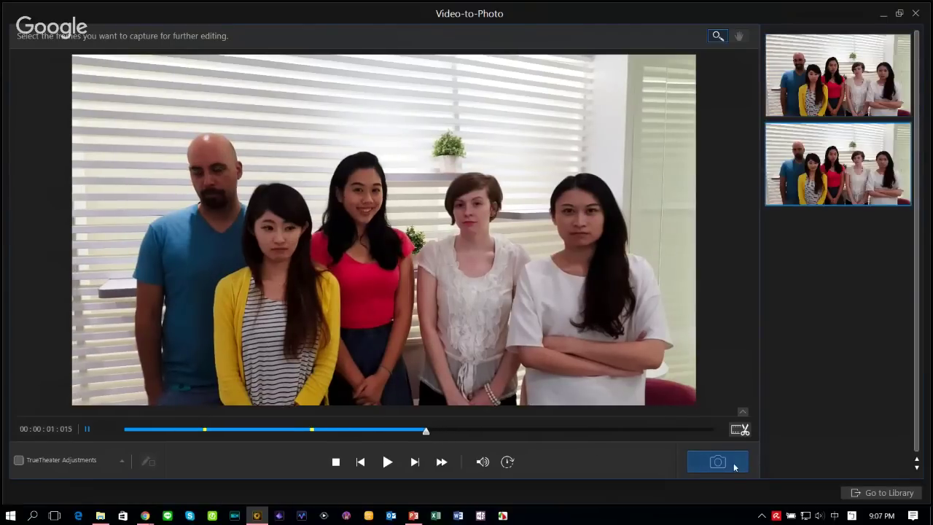
click(548, 431)
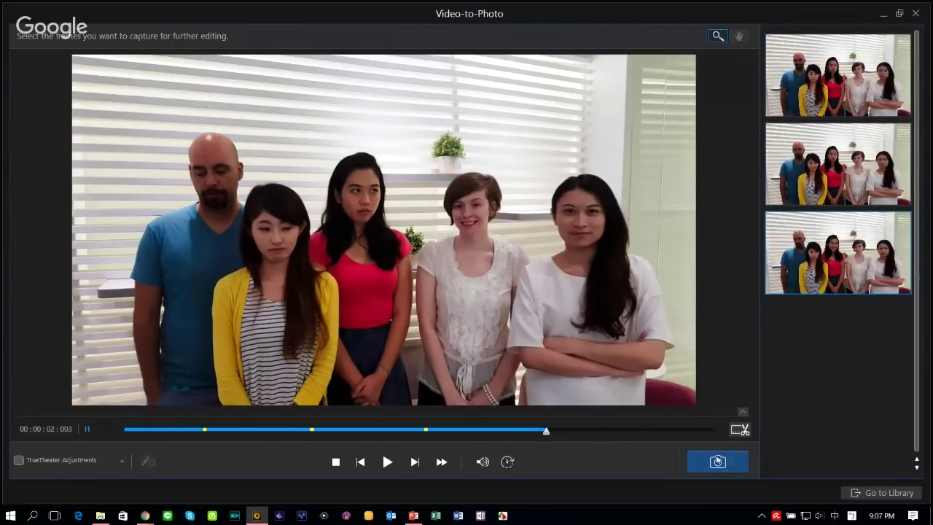
click(749, 466)
click(633, 431)
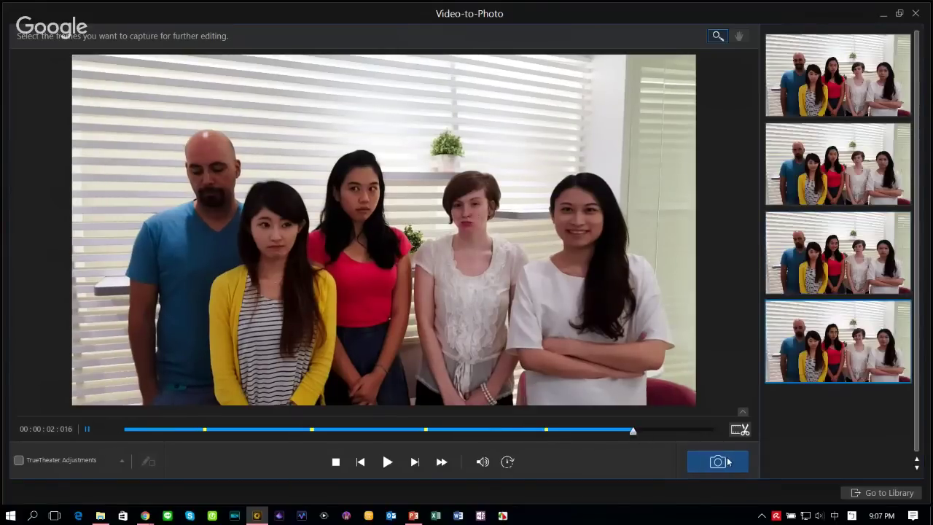
click(727, 462)
- Import the five group frames into the VP folder and merge them with Face Swap
click(881, 493)
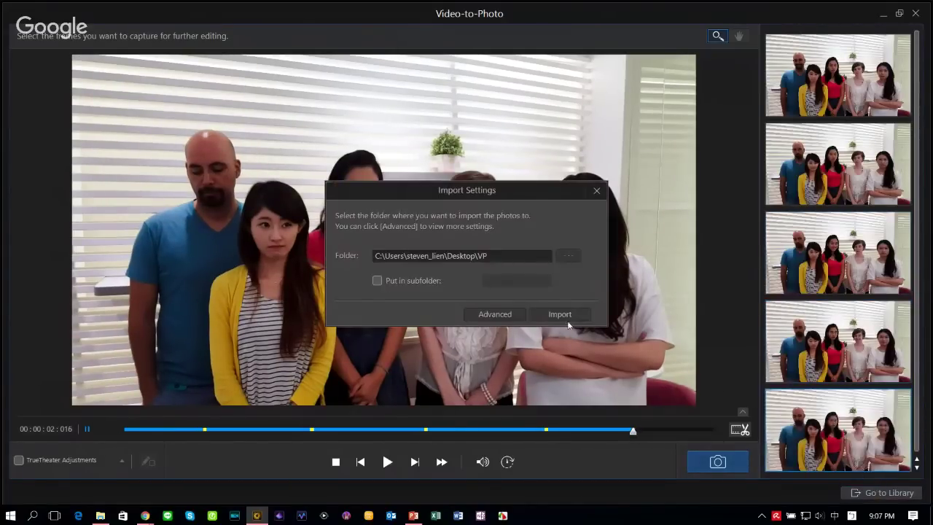
click(553, 317)
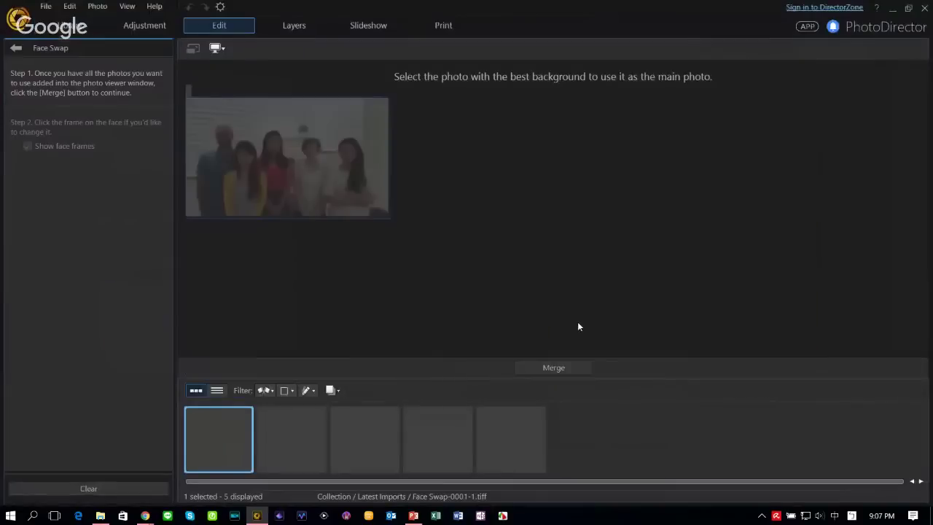
click(567, 368)
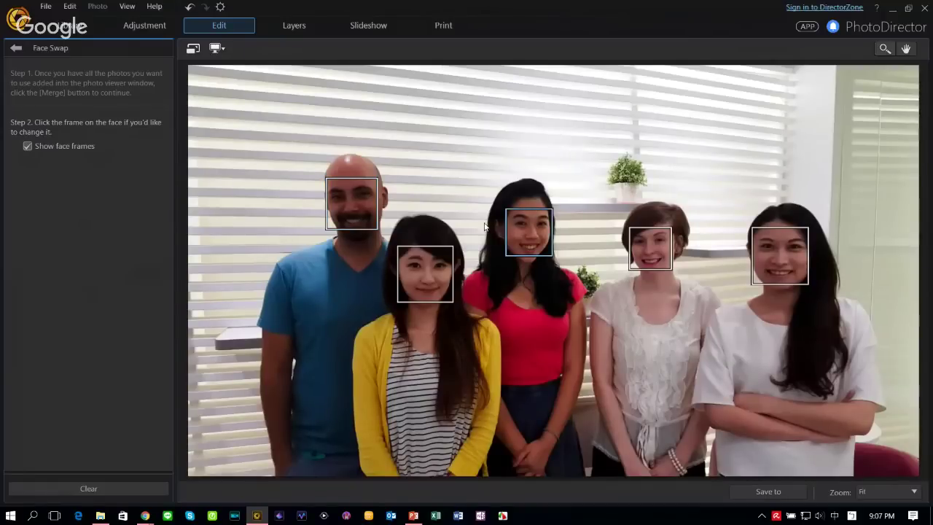
- Replace the face of the man in the blue shirt with his second, unsmiling face option
click(366, 218)
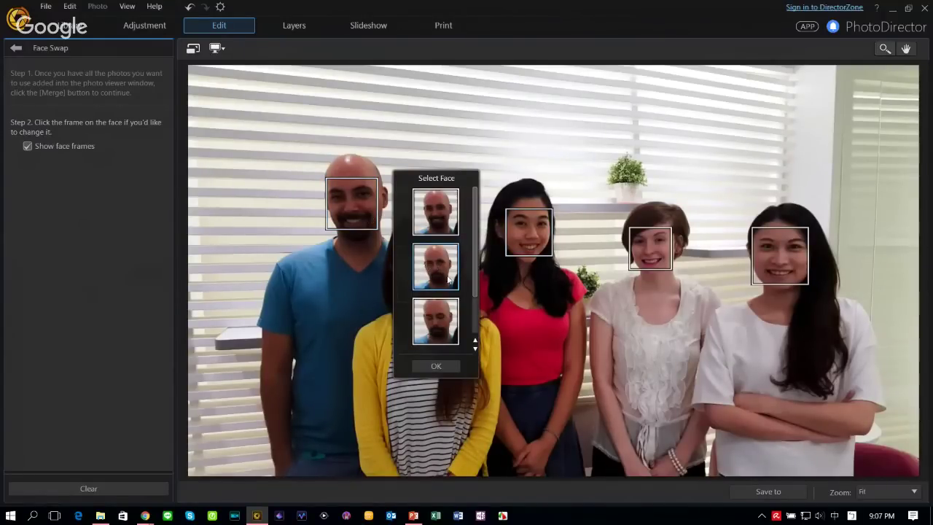
click(443, 365)
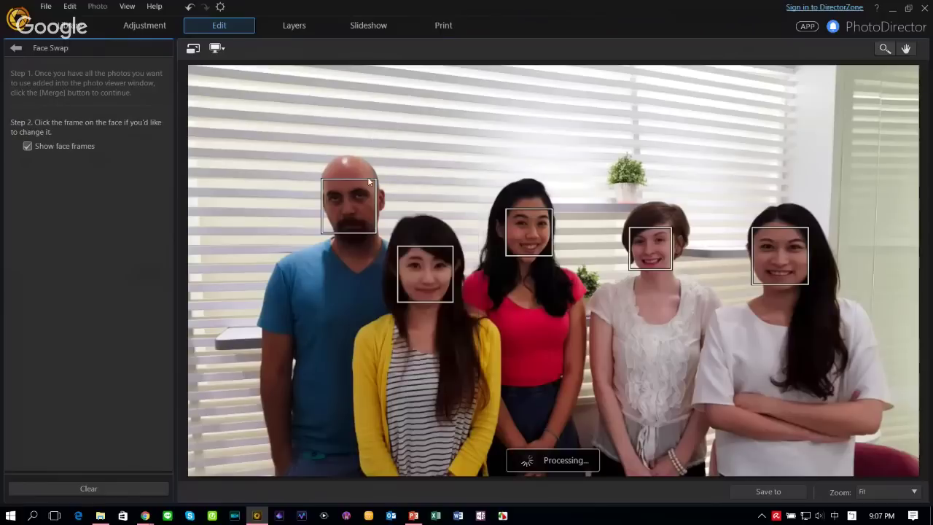
click(354, 226)
click(278, 270)
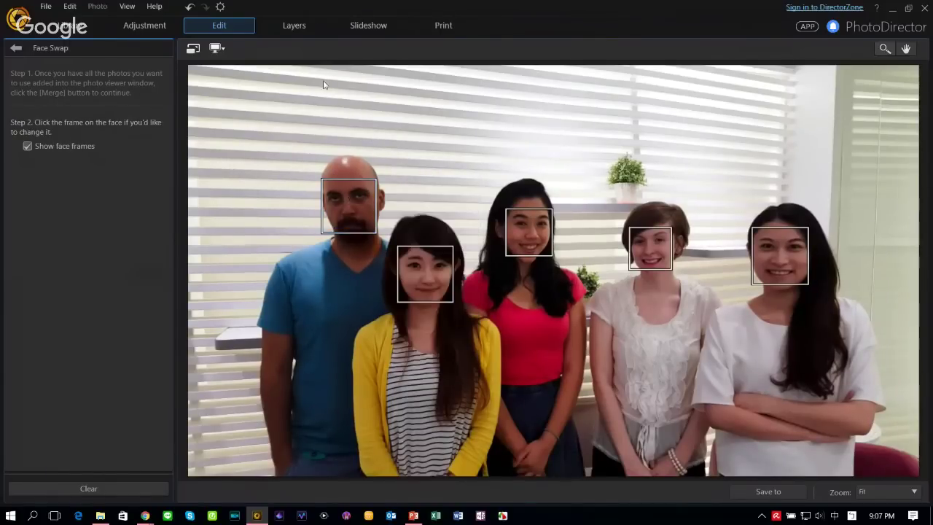
- Set the man's face to the first, smiling option and return to the library without saving the group shot
click(347, 215)
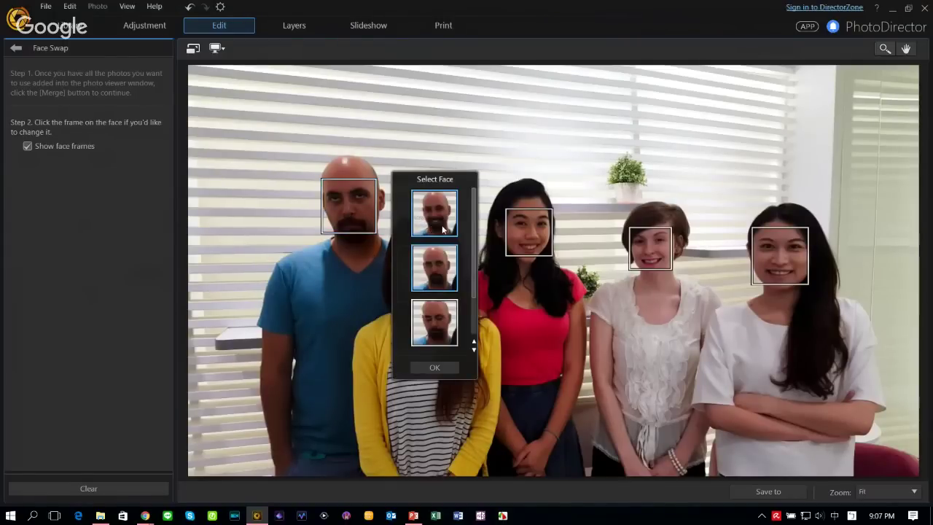
click(438, 368)
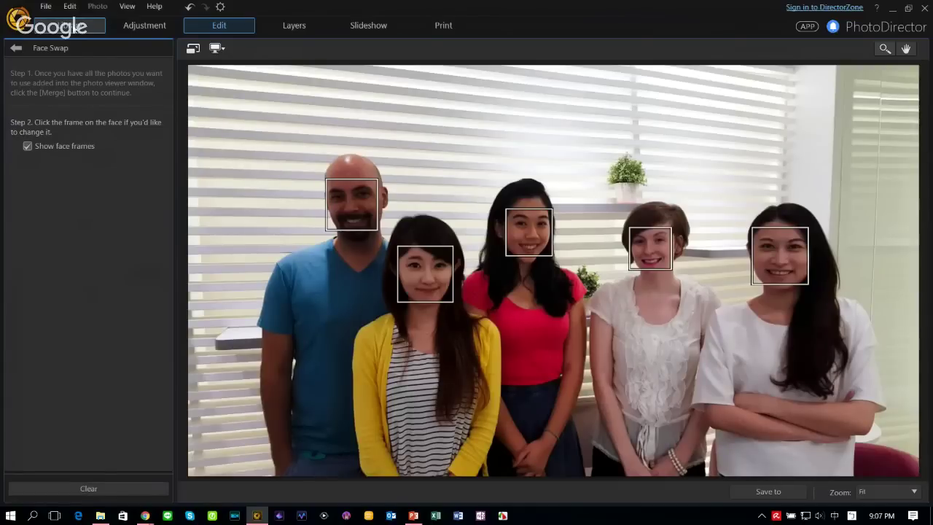
click(73, 25)
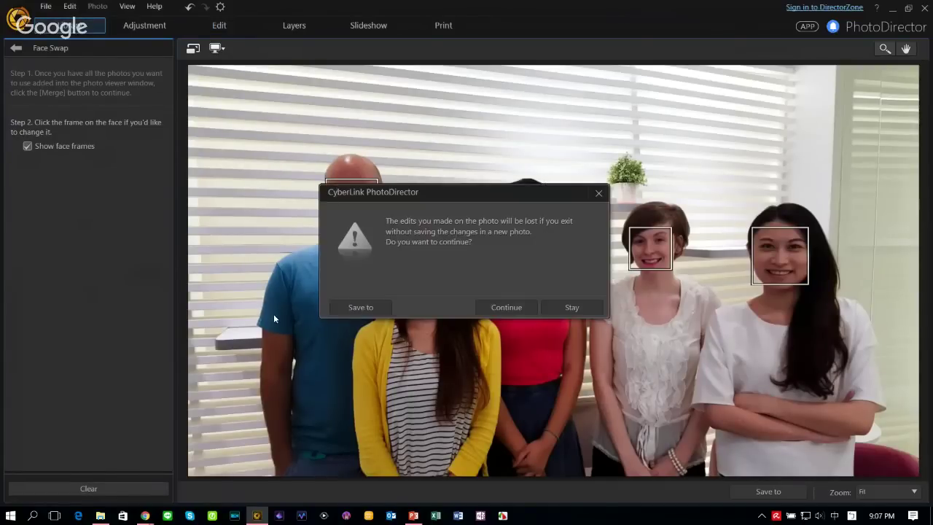
click(503, 307)
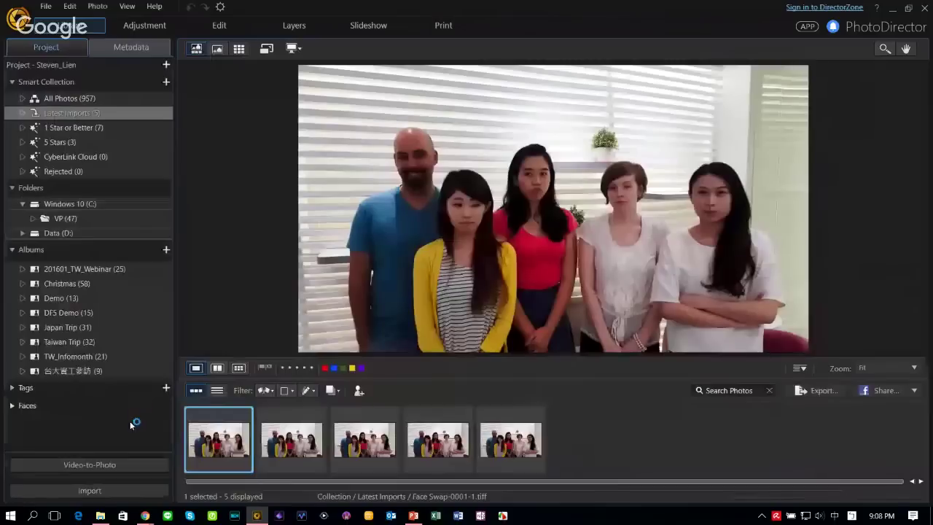
- Open the MultiExposure1 video in Video-to-Photo to compose a multi exposure photo
click(82, 465)
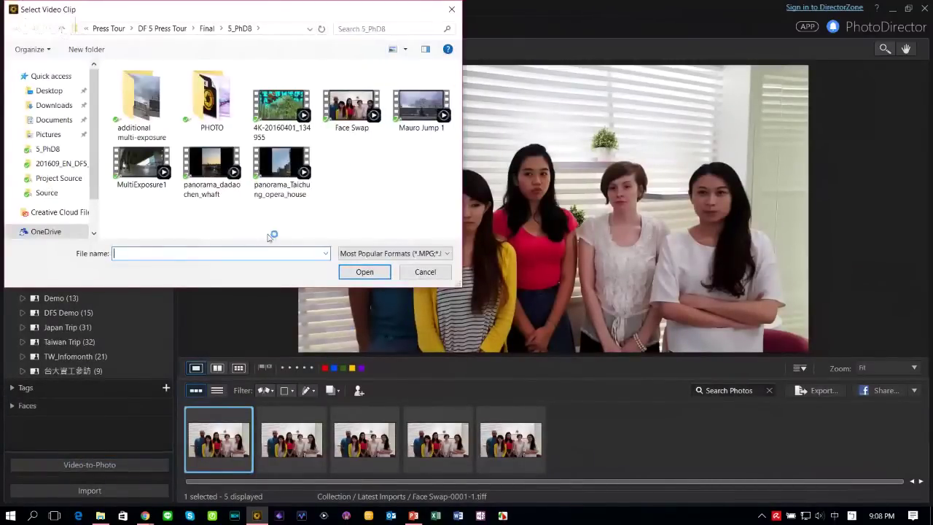
double_click(150, 170)
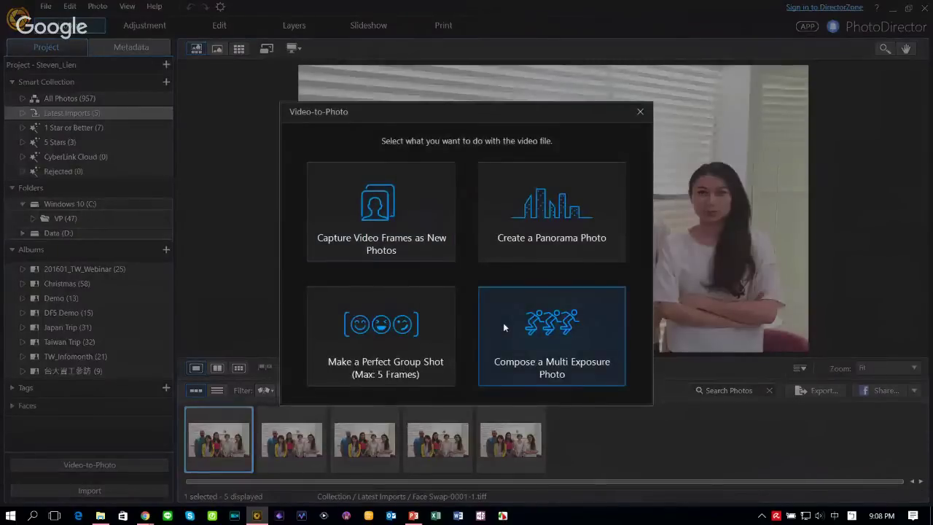
click(501, 323)
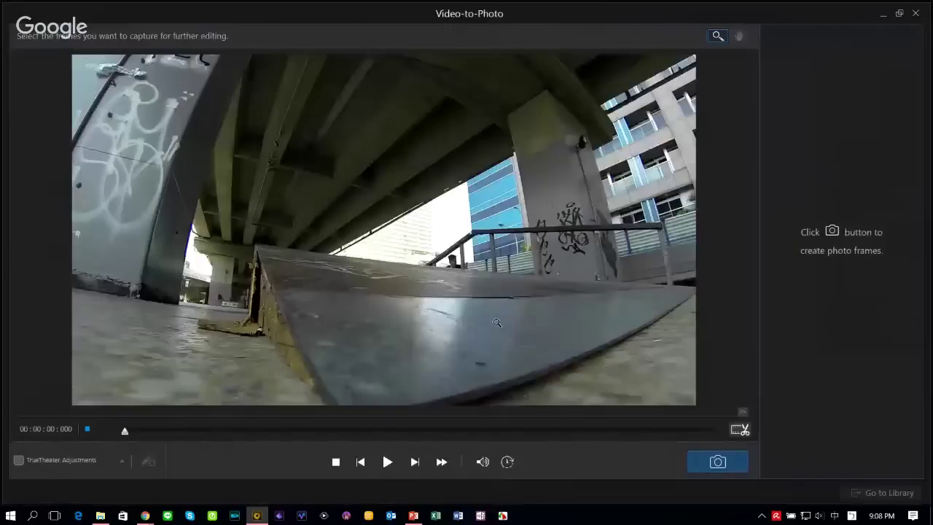
- Preview the skateboard video and capture the frame at 00:00:01:030 where the skateboarder appears behind the ramp
click(388, 461)
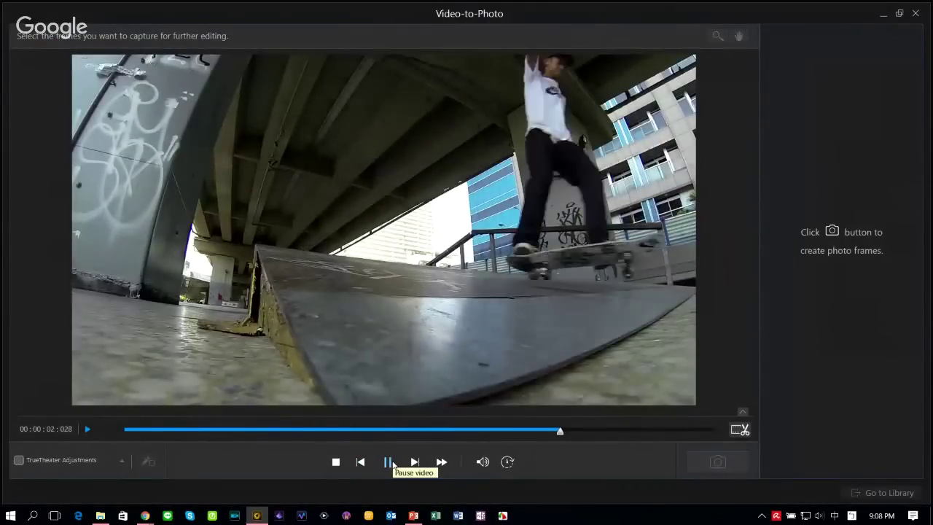
click(228, 431)
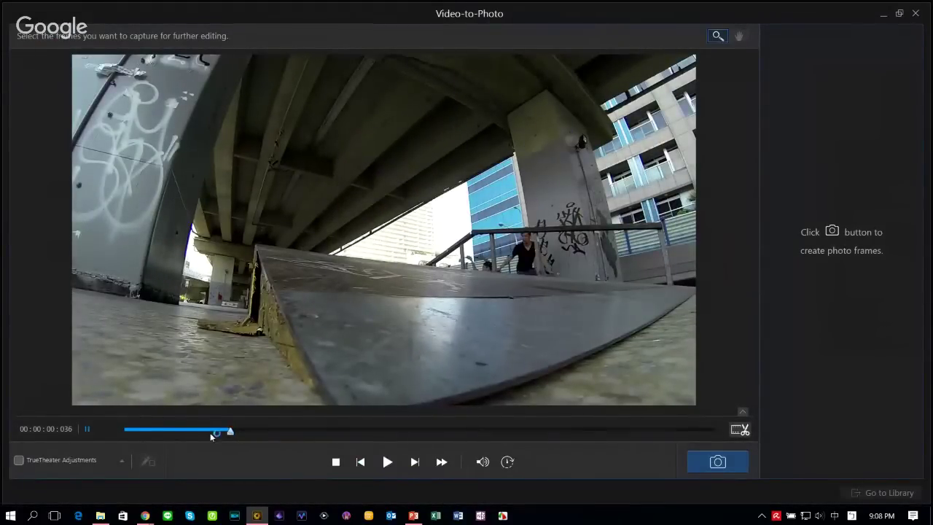
mouse_move(211, 435)
mouse_down()
mouse_move(406, 433)
mouse_move(380, 434)
mouse_move(391, 433)
mouse_up()
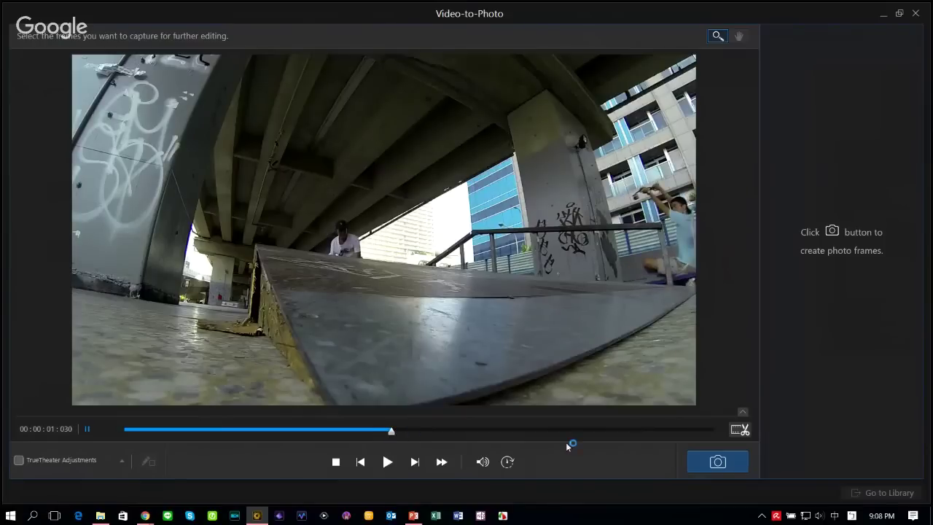
click(742, 470)
- Capture four more frames of the jump at 00:00:01:049, 00:00:02:005, 00:00:02:019 and 00:00:02:035
click(450, 432)
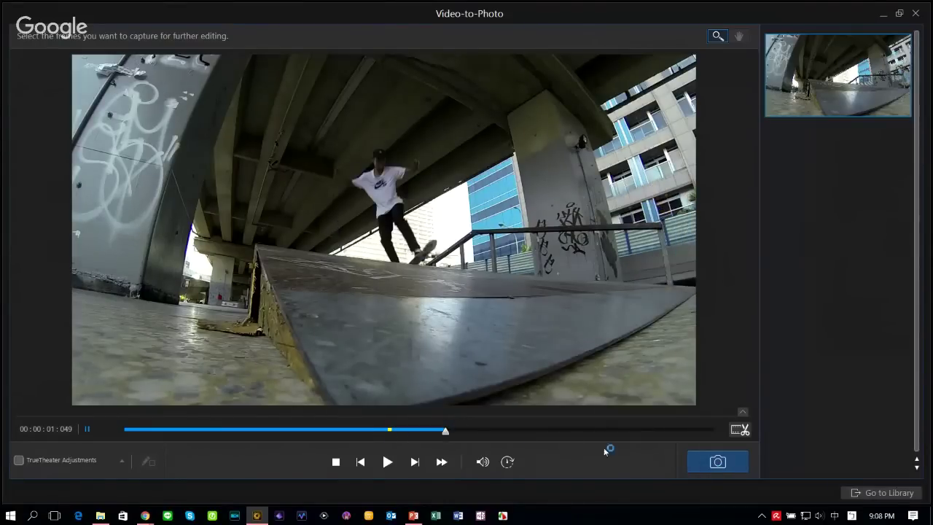
click(714, 459)
click(497, 432)
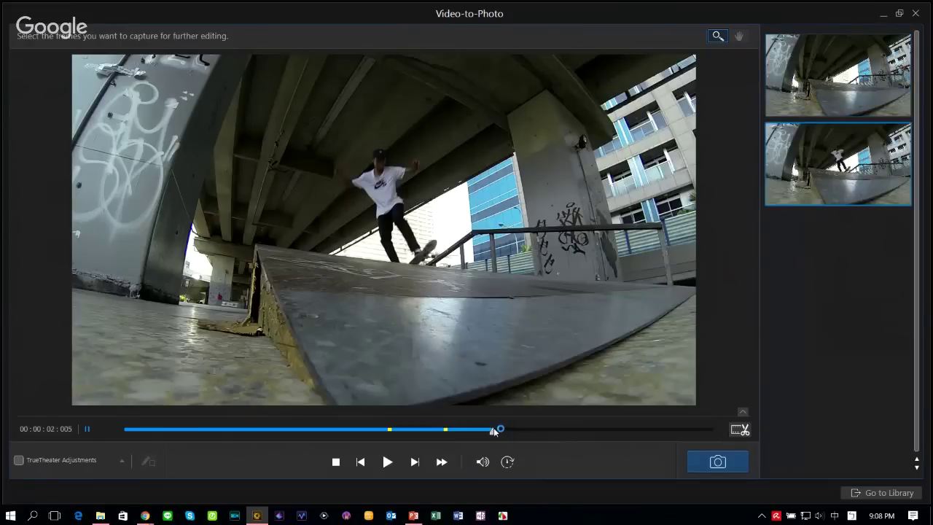
click(717, 468)
click(534, 431)
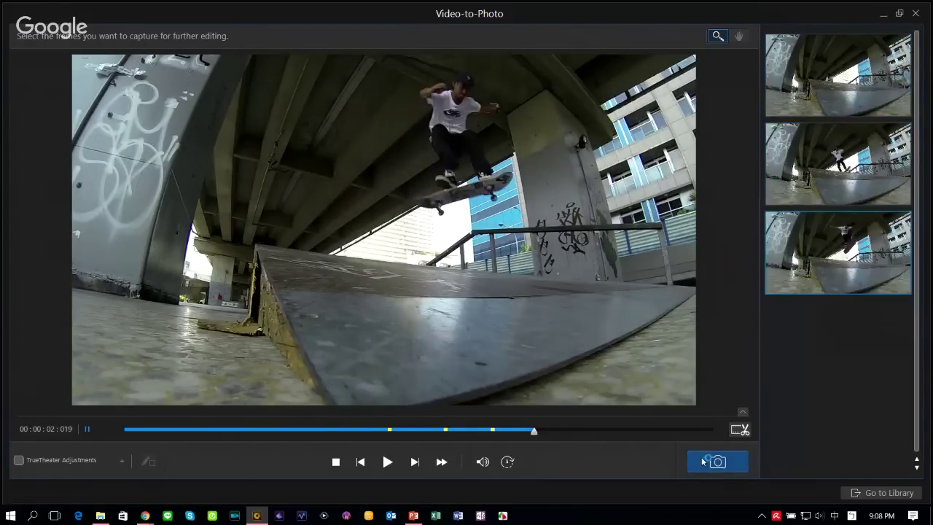
click(714, 459)
click(582, 432)
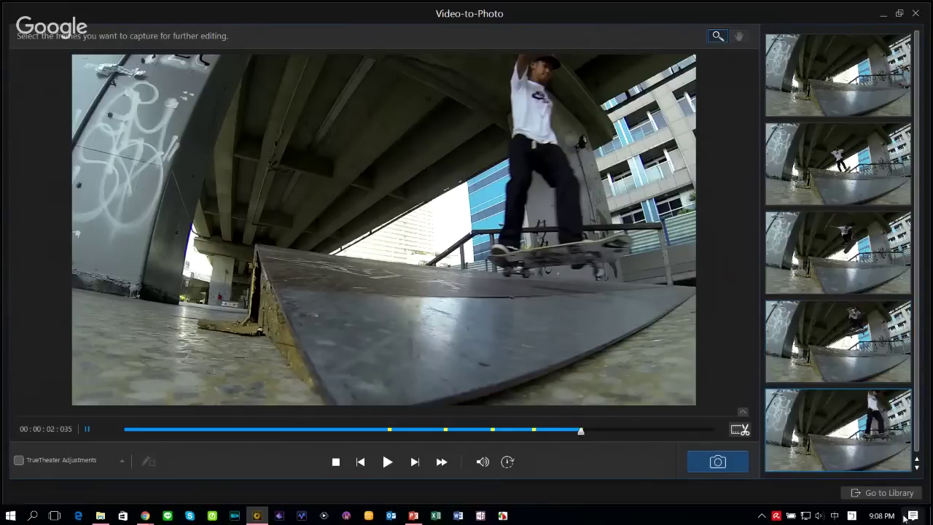
- Import the five captured frames into the VP desktop folder without a subfolder and return to PhotoDirector's Multi Exposure view
click(882, 493)
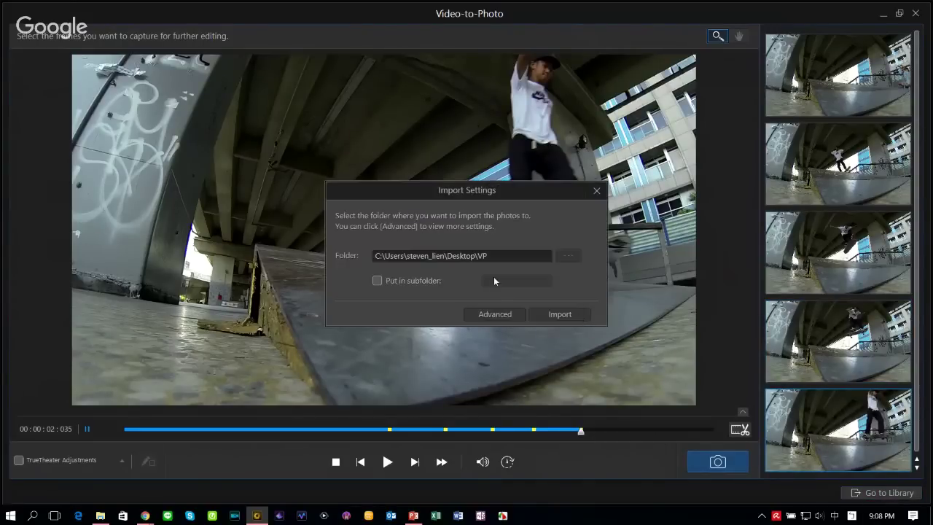
click(548, 312)
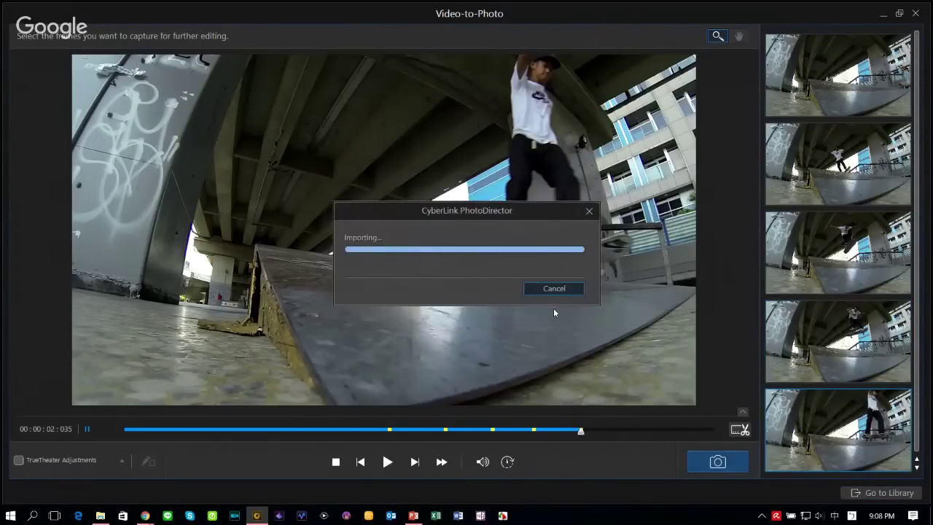
key(alt+Tab)
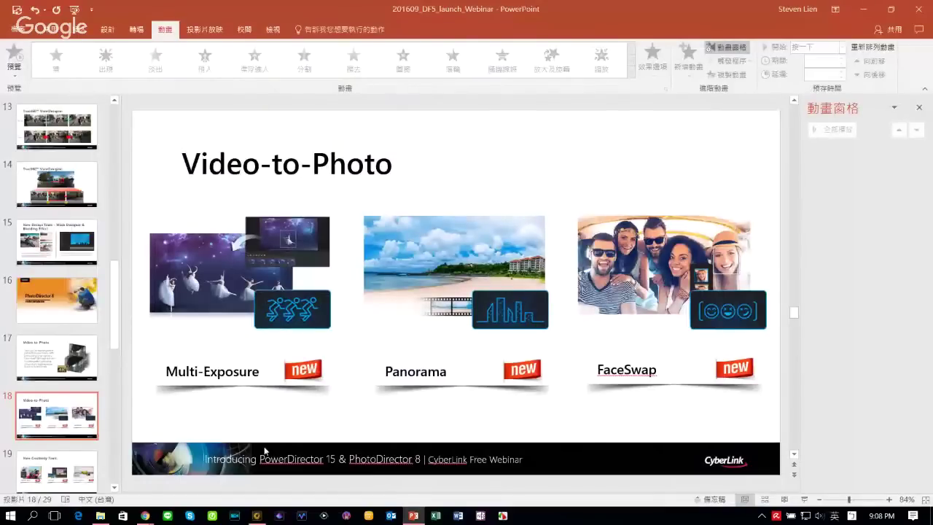
click(257, 515)
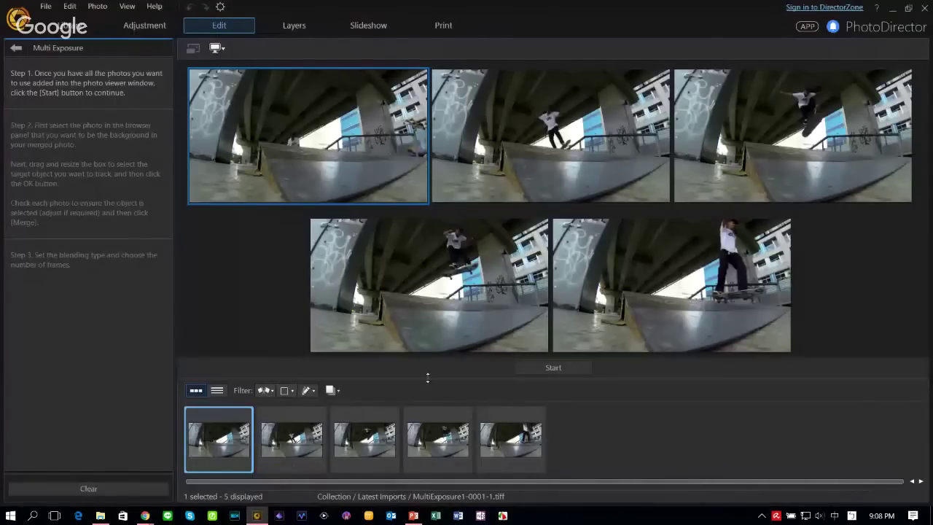
- Start the multi exposure with the first photo as background and frame the skateboarder behind the ramp as the tracked object
click(533, 367)
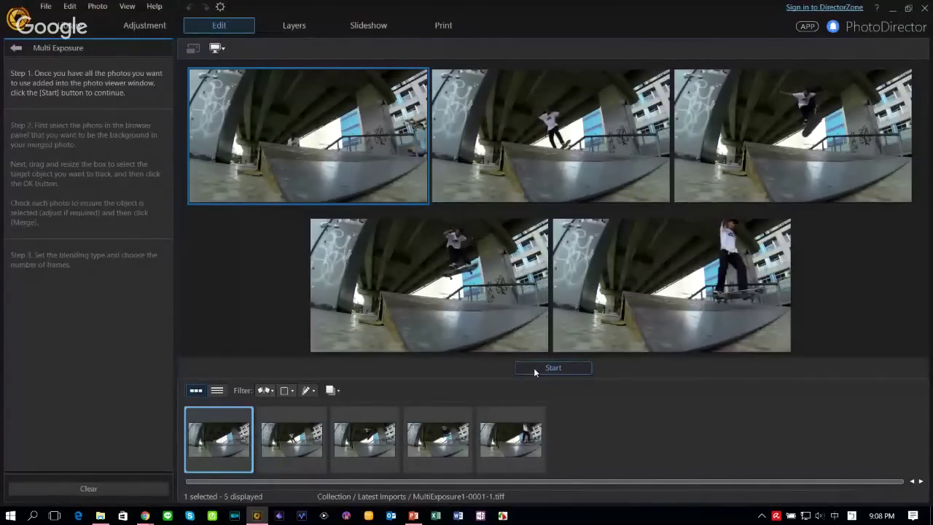
drag(603, 208, 522, 193)
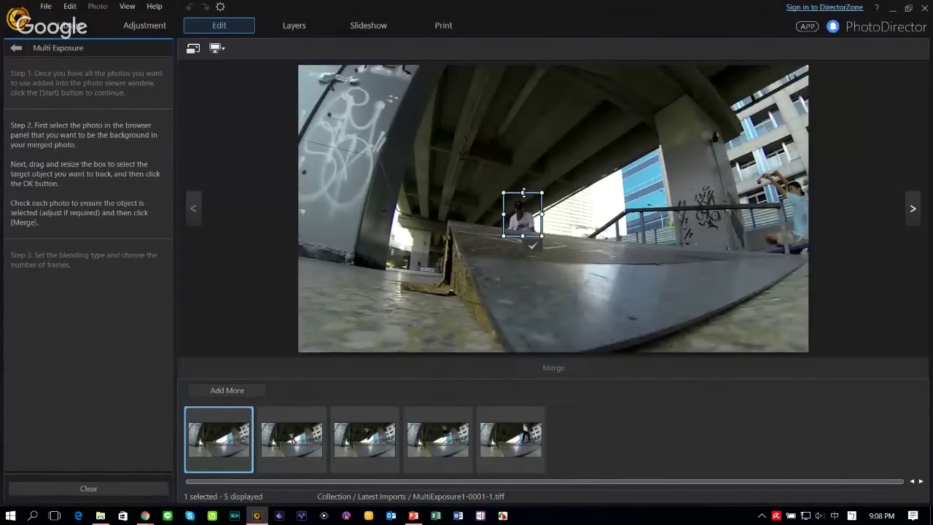
click(533, 246)
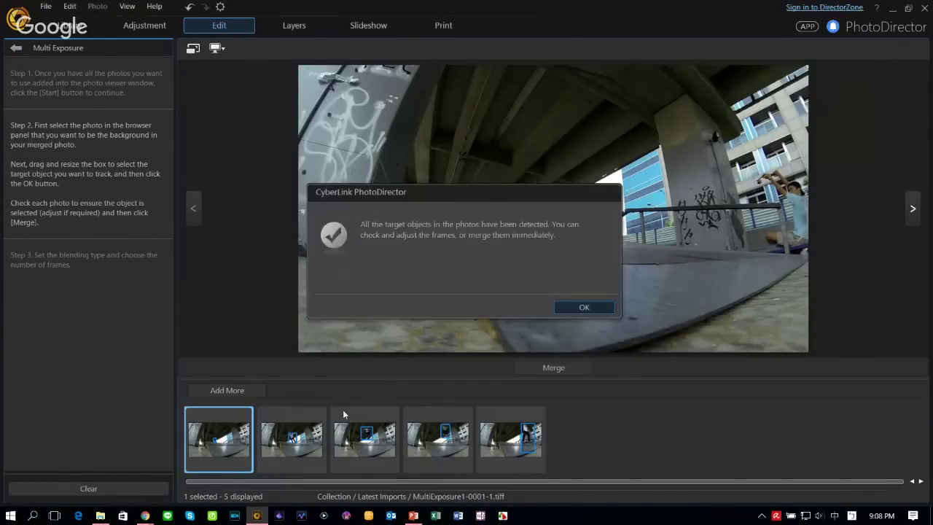
click(582, 307)
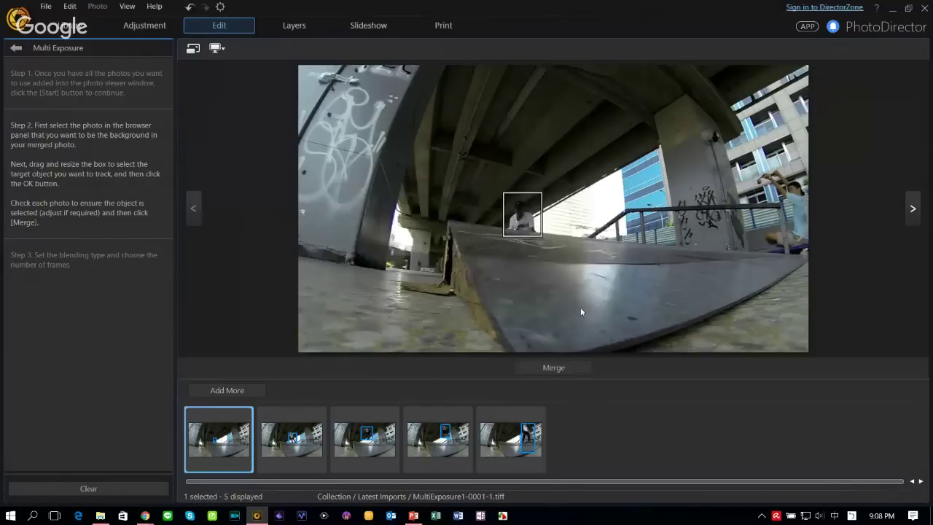
- Check the target boxes on the photos and shorten the fifth photo's box to end just below the skateboard
click(299, 449)
click(364, 440)
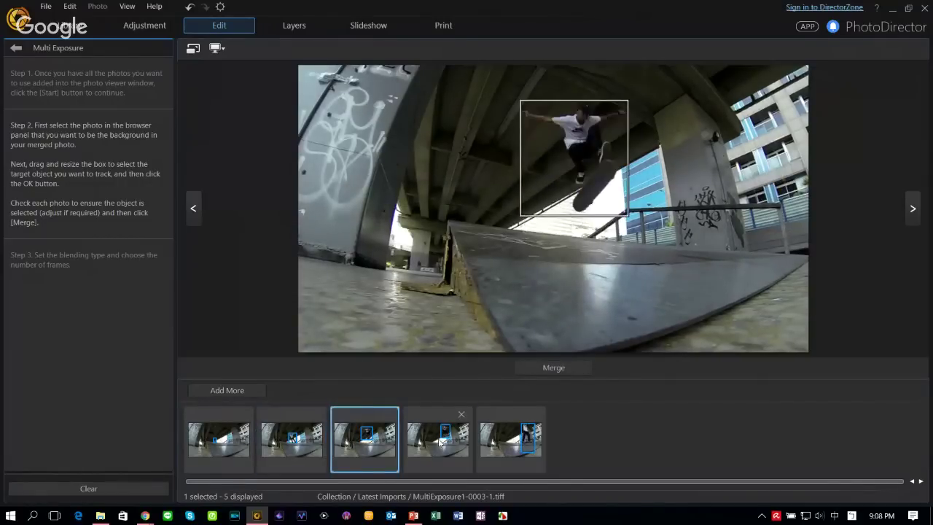
click(440, 442)
click(528, 440)
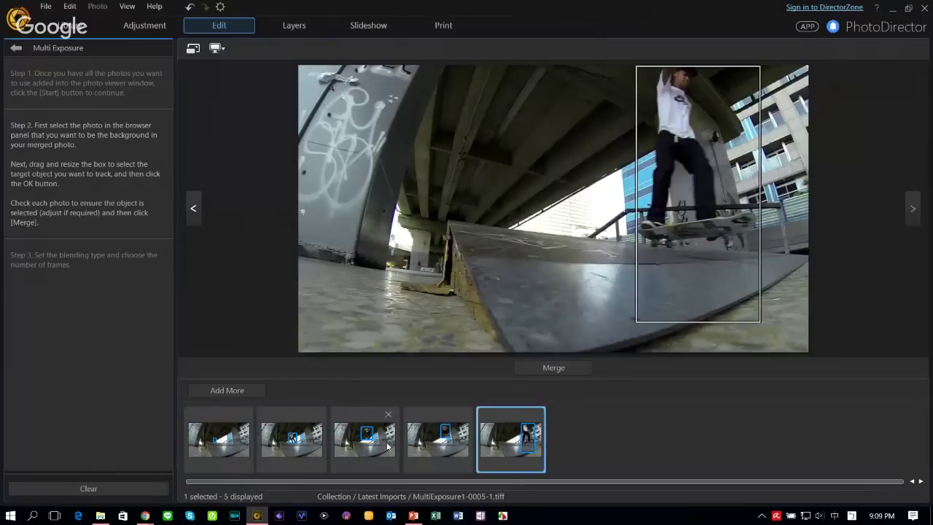
mouse_move(697, 322)
drag(697, 321, 705, 256)
- Enlarge the second photo's target box to the left and upward to enclose the skateboarder's arm and head
click(306, 446)
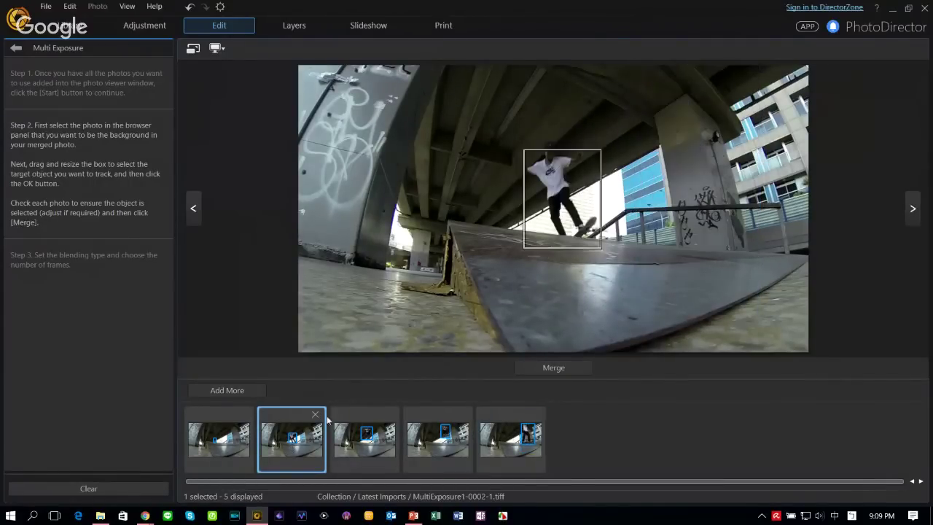
mouse_move(523, 206)
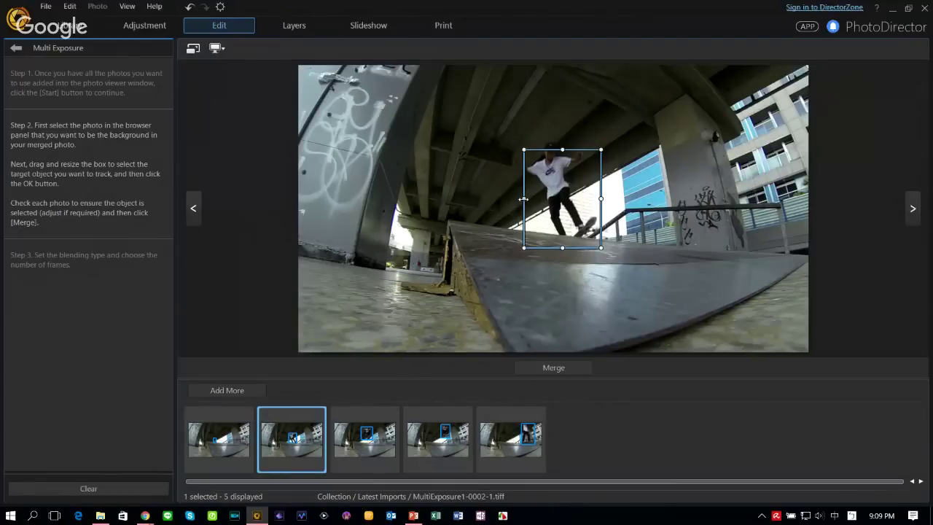
drag(524, 199, 510, 195)
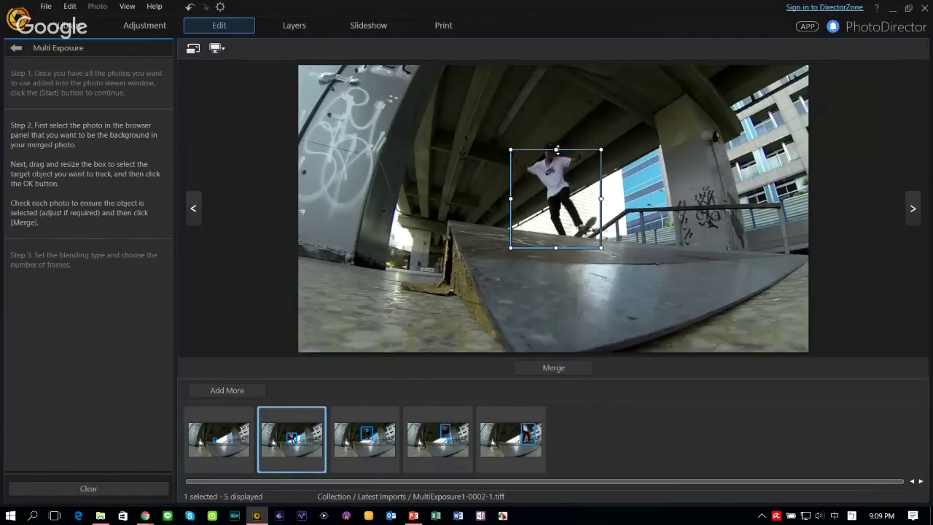
drag(557, 149, 557, 137)
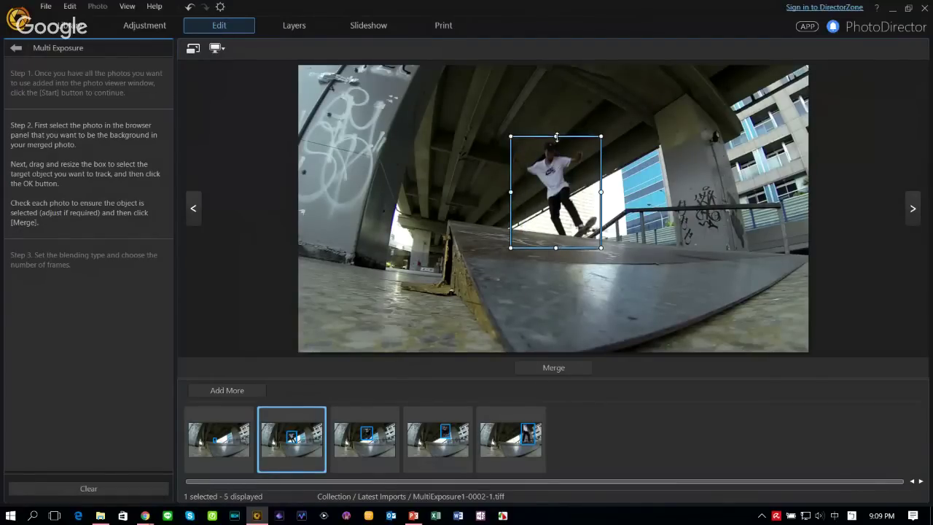
- Merge the five photos and inspect the skateboarder's figures in the result at 100% zoom
click(563, 373)
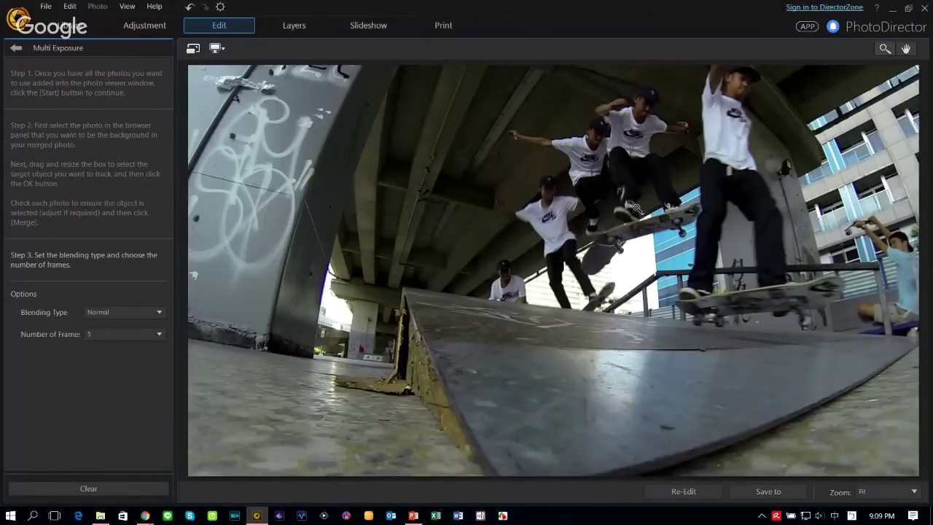
click(610, 197)
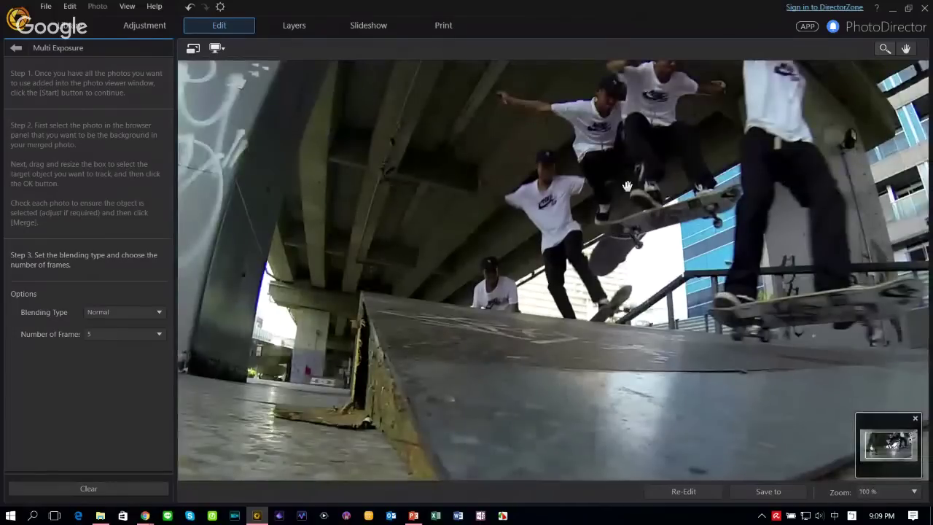
drag(665, 163, 513, 244)
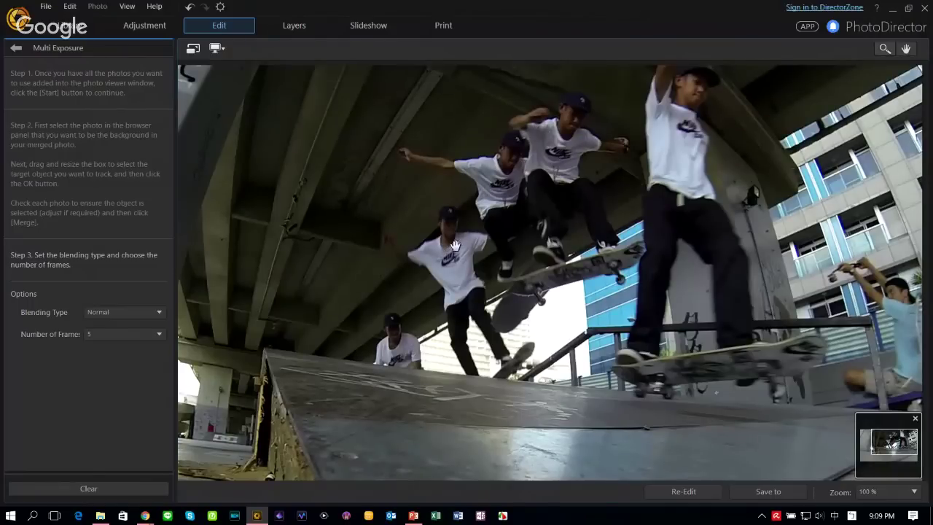
scroll(567, 171, down, 3)
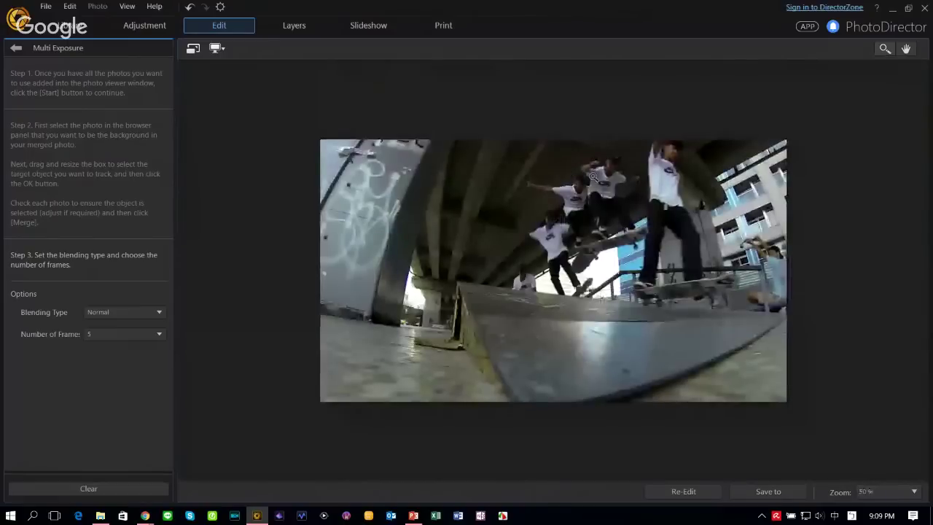
- Set the multi exposure's blending type to Fade In, fit the photo to the view and switch to the PowerPoint presentation
click(116, 312)
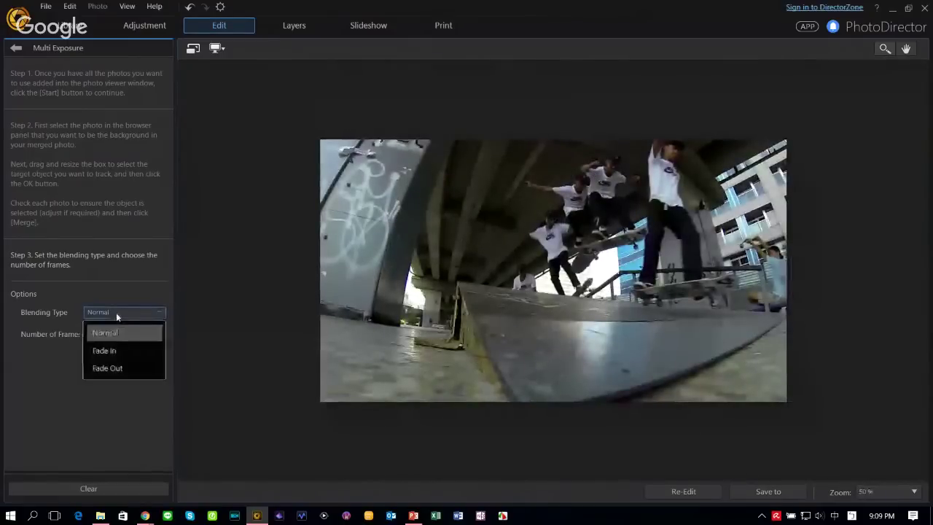
click(118, 351)
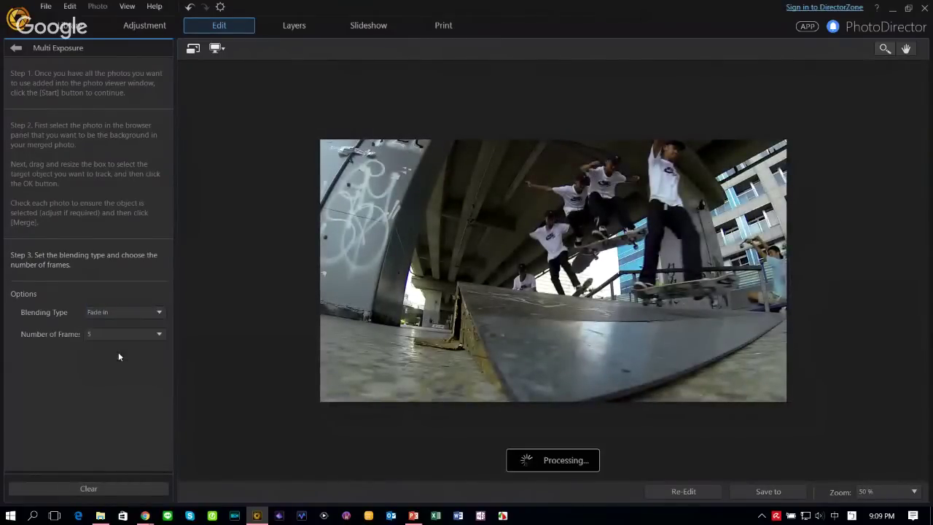
click(651, 258)
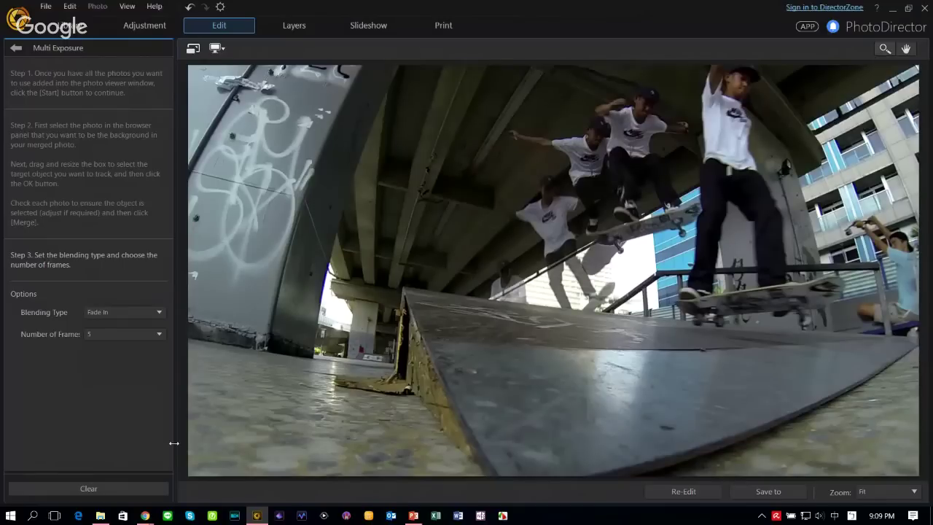
click(413, 515)
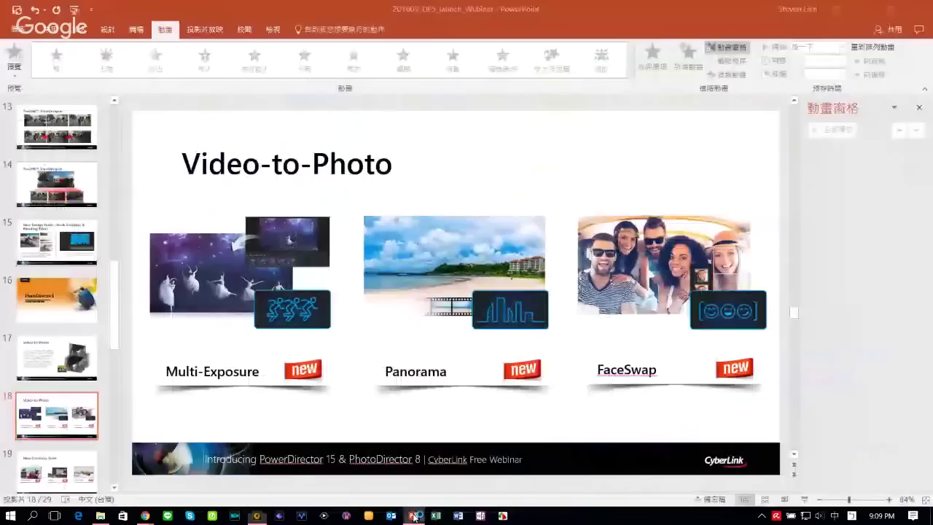
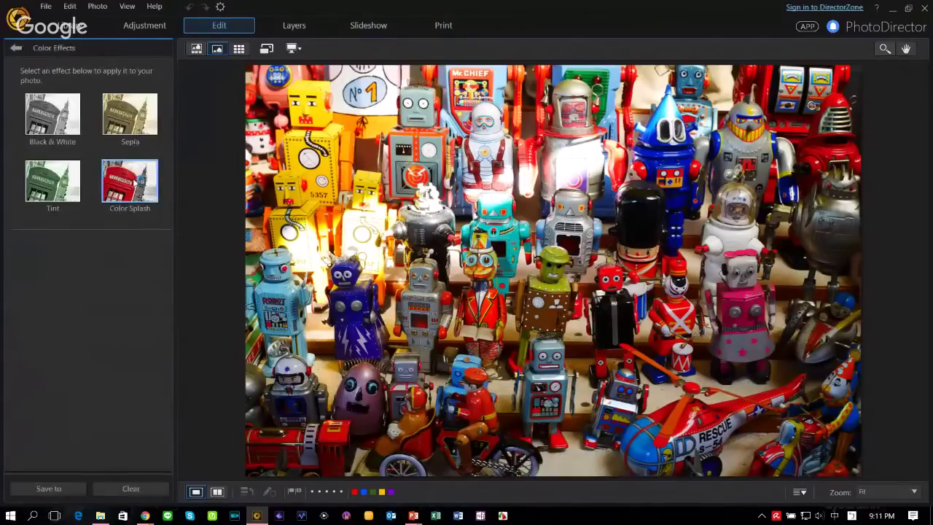
- Apply Color Splash to the toy robot photo, sampling red, yellow, blue and finally orange as the color to keep
click(136, 182)
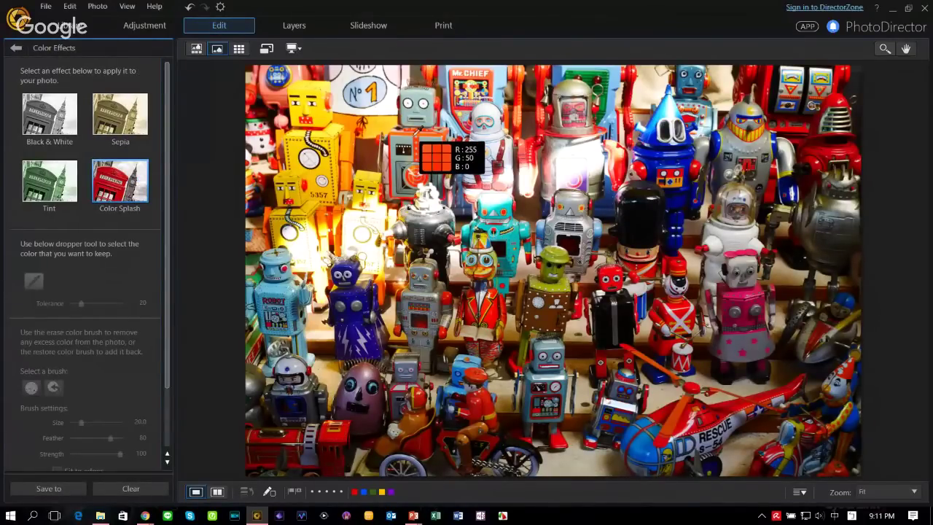
click(419, 145)
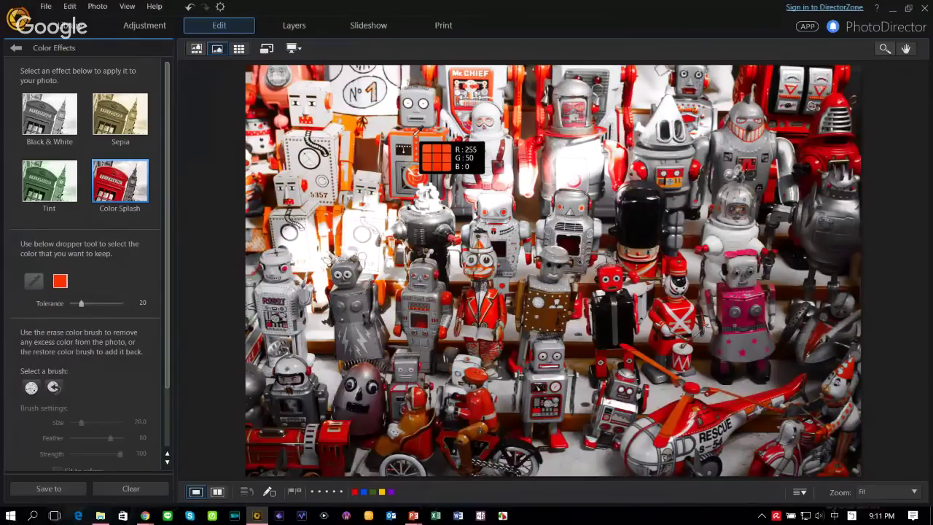
click(329, 130)
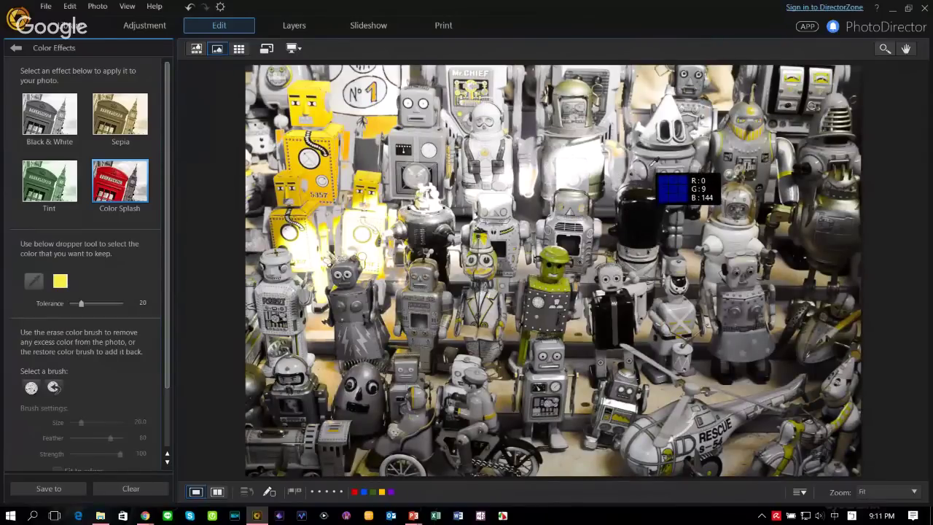
click(657, 175)
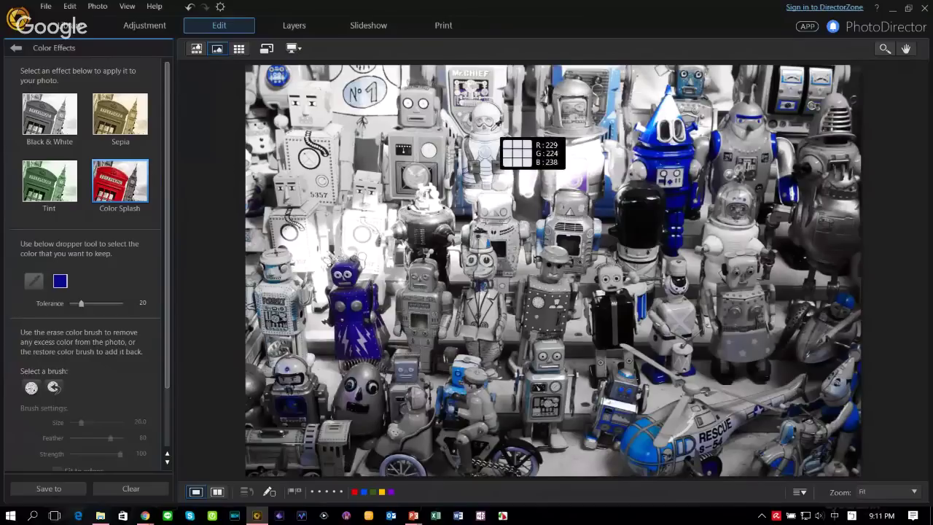
click(432, 136)
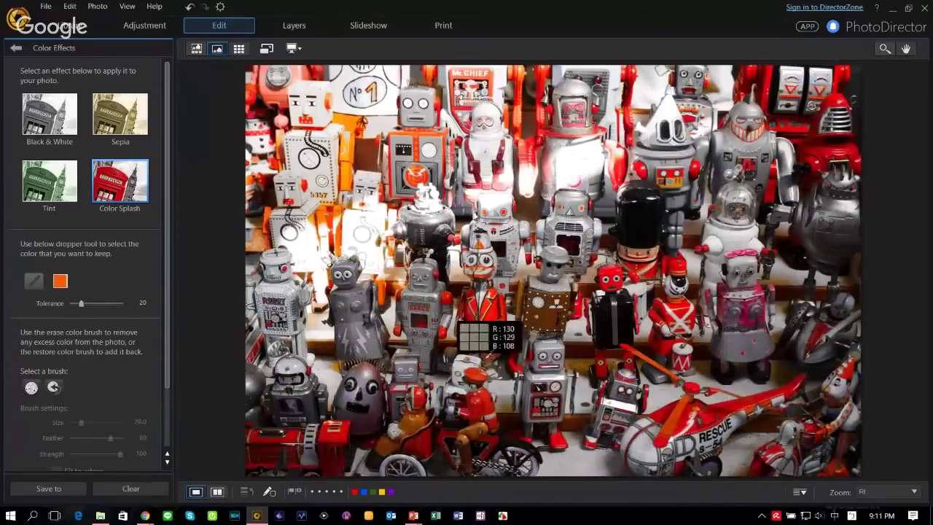
- Erase the remaining color from the robots and toy vehicles along the photo's left and lower-left areas with the erase color brush
click(30, 386)
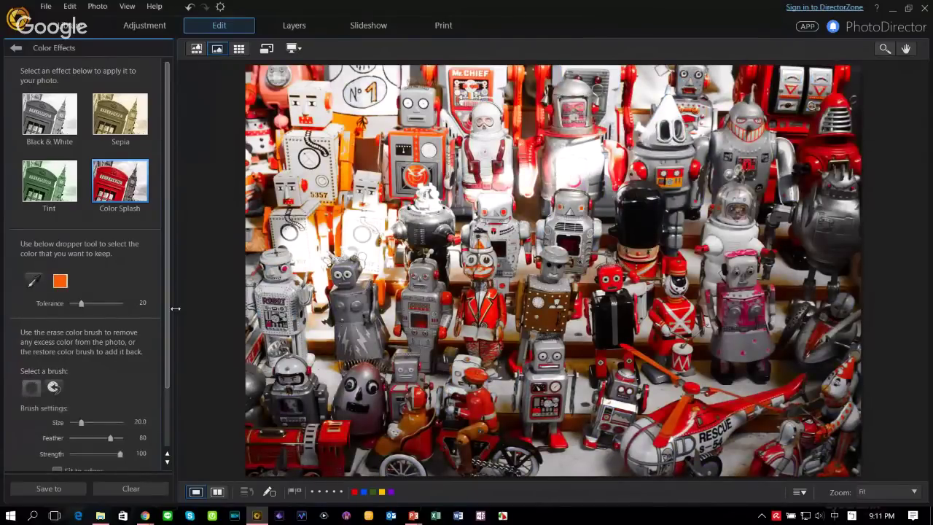
mouse_move(332, 145)
mouse_down()
mouse_move(349, 197)
mouse_move(331, 223)
mouse_move(327, 259)
mouse_move(309, 212)
mouse_move(287, 193)
mouse_move(323, 95)
mouse_move(287, 116)
mouse_move(246, 177)
mouse_move(349, 91)
mouse_move(324, 110)
mouse_move(360, 131)
mouse_move(394, 73)
mouse_move(332, 102)
mouse_move(324, 69)
mouse_move(276, 72)
mouse_move(229, 200)
mouse_up()
mouse_move(244, 235)
mouse_down()
mouse_move(260, 75)
mouse_move(244, 74)
mouse_move(249, 333)
mouse_move(325, 268)
mouse_move(343, 325)
mouse_move(374, 361)
mouse_move(372, 312)
mouse_move(400, 331)
mouse_move(347, 439)
mouse_move(379, 423)
mouse_move(253, 461)
mouse_move(376, 474)
mouse_move(350, 421)
mouse_move(514, 424)
mouse_move(446, 412)
mouse_move(400, 431)
mouse_move(552, 440)
mouse_move(429, 441)
mouse_move(486, 459)
mouse_move(358, 441)
mouse_up()
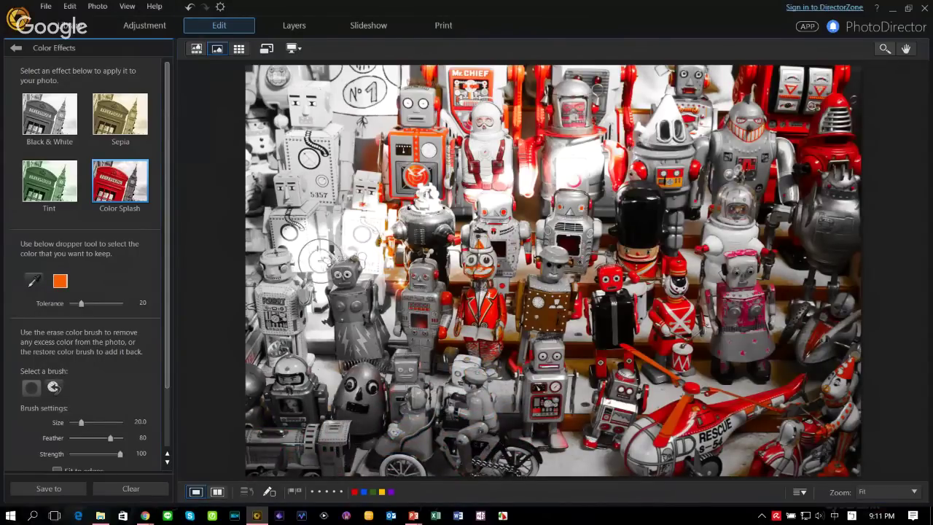
- Discard the Color Splash changes, leave Color Effects and open the unedited green train photo for editing
click(239, 49)
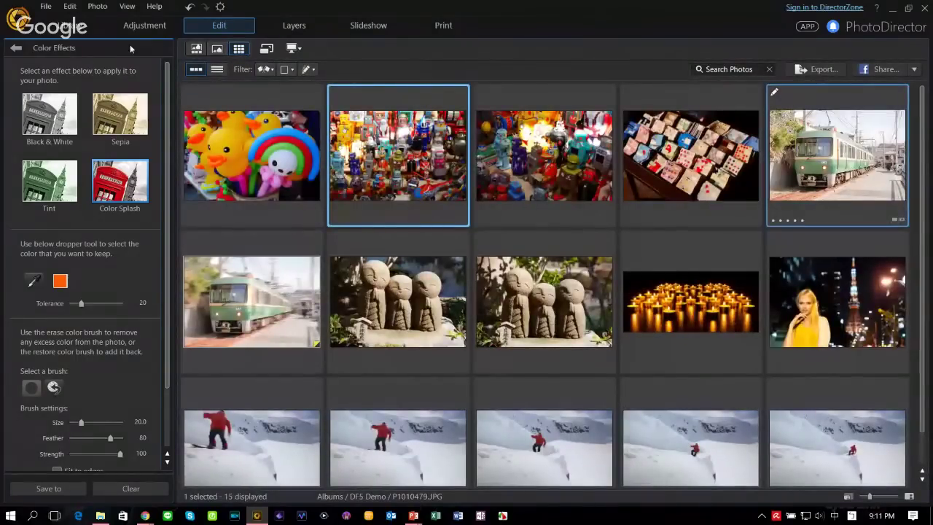
click(508, 309)
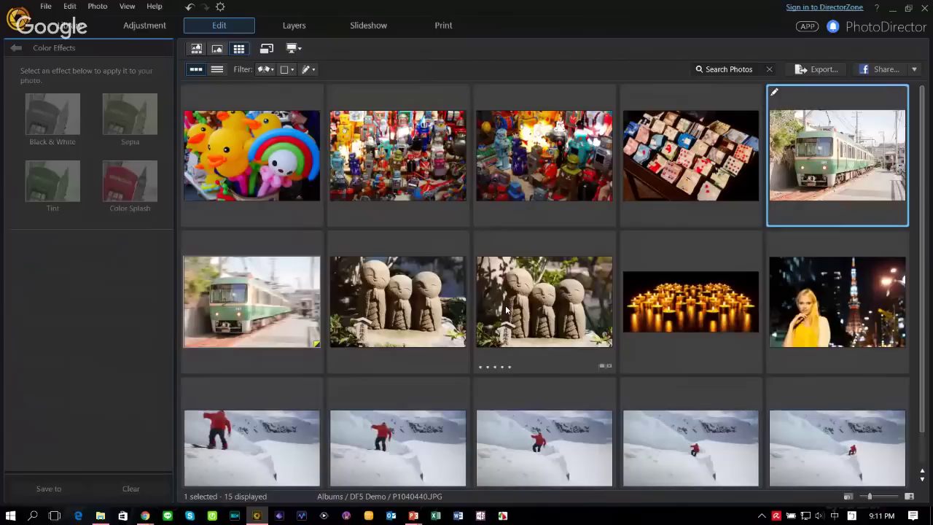
click(16, 49)
double_click(852, 142)
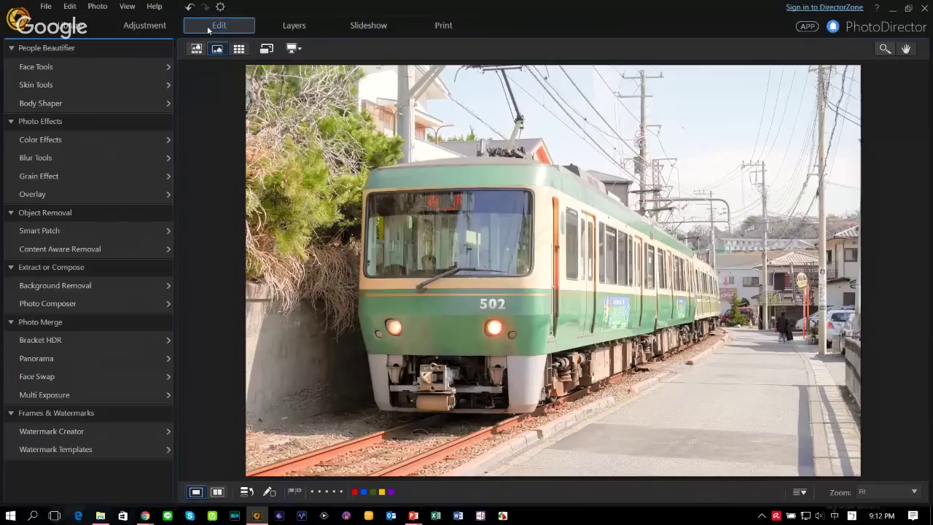
- Try several light leak overlay templates on the train photo, ending with the multicolored one in the second row
click(140, 196)
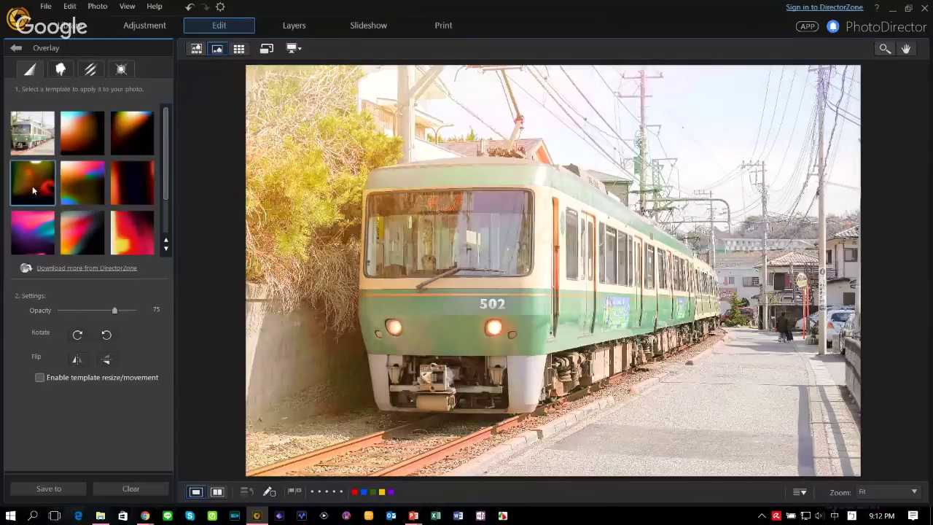
click(32, 184)
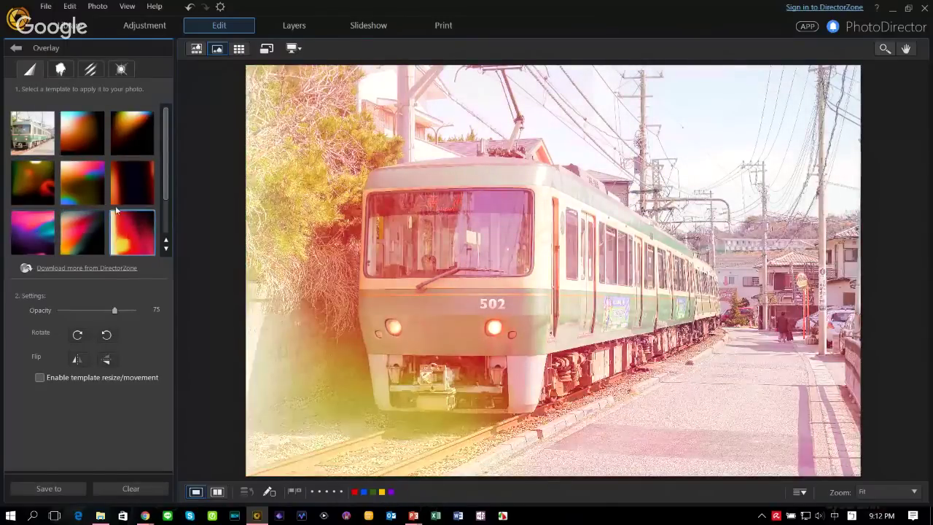
click(115, 184)
click(84, 184)
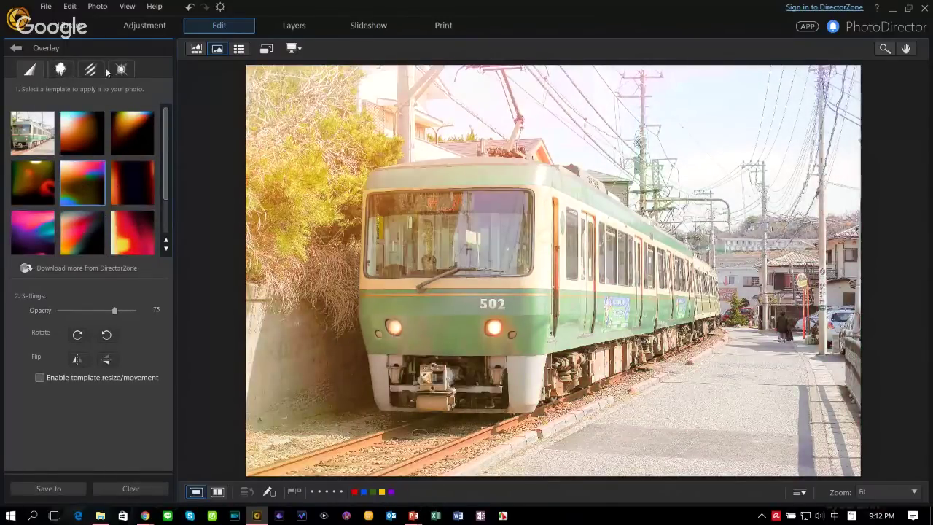
- Replace the light leak with lens flare overlays on the train photo, settling on the blue flare with the yellow-white starburst
click(62, 70)
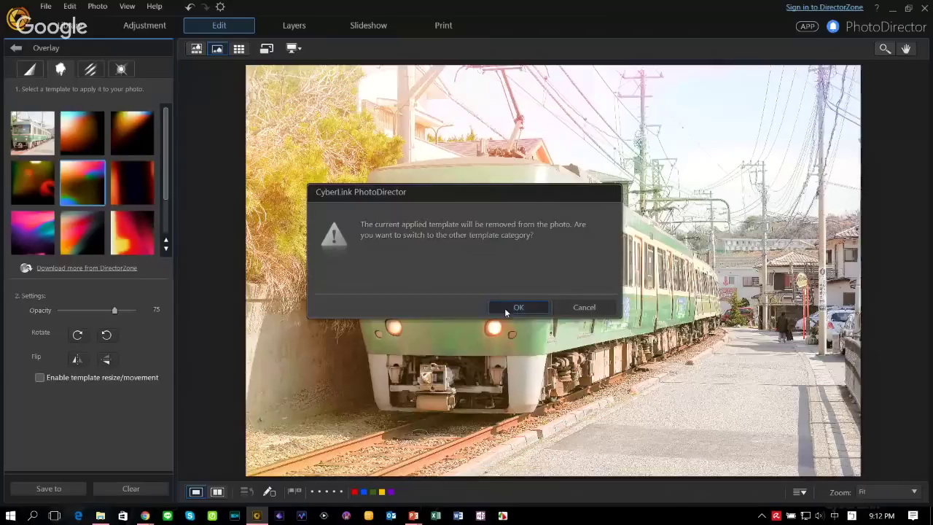
key(Return)
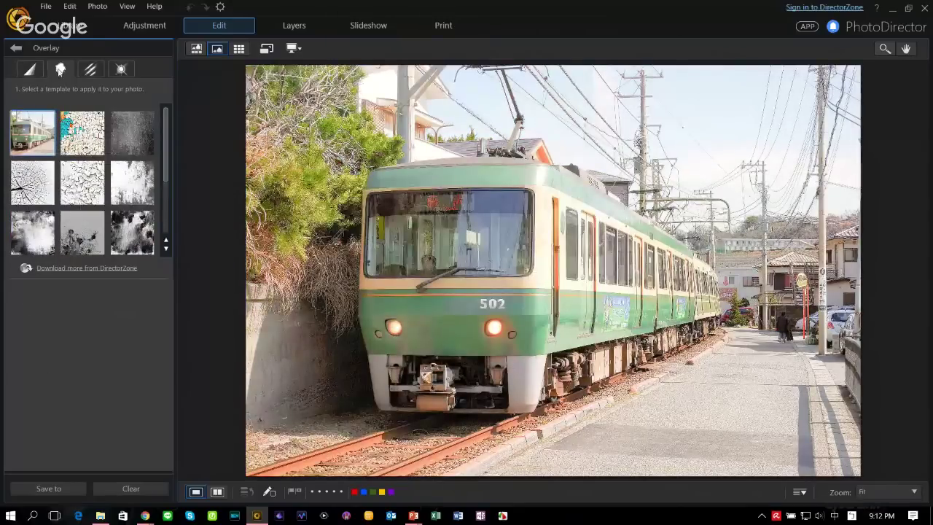
click(121, 70)
click(136, 136)
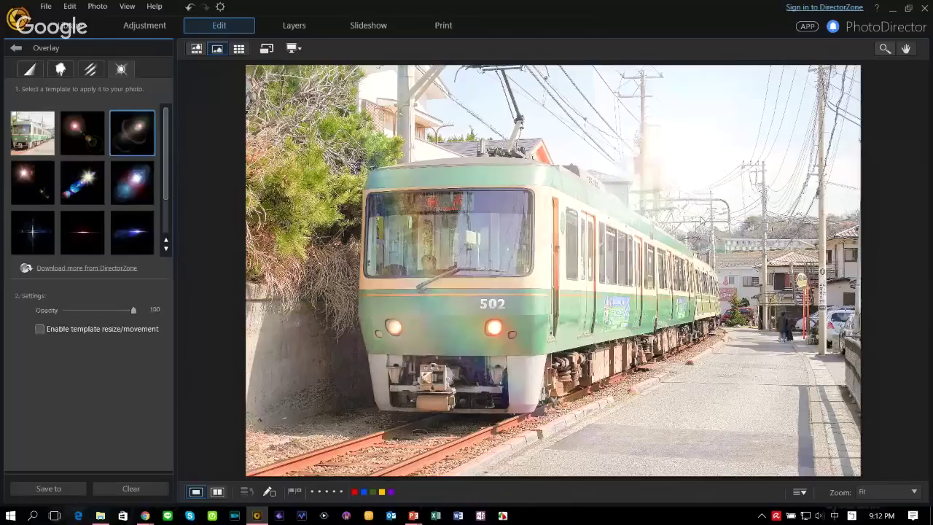
click(136, 173)
click(24, 219)
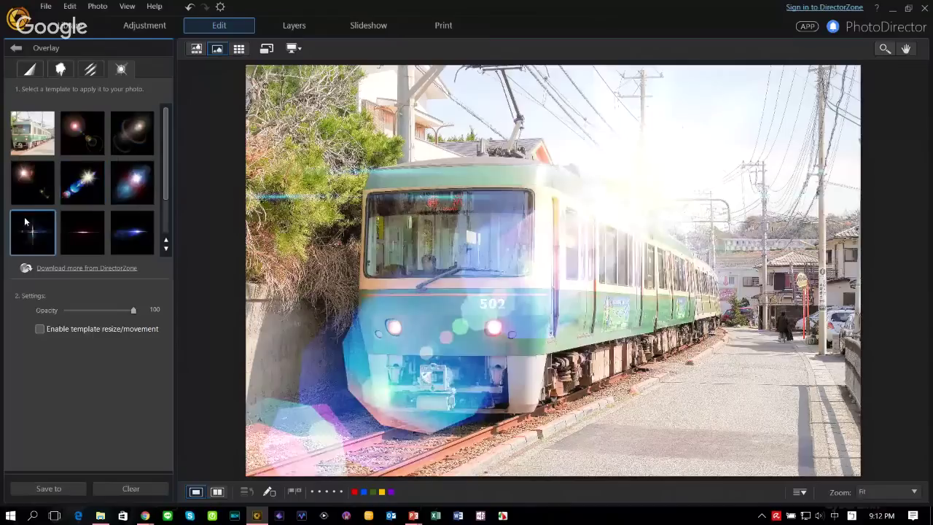
click(82, 182)
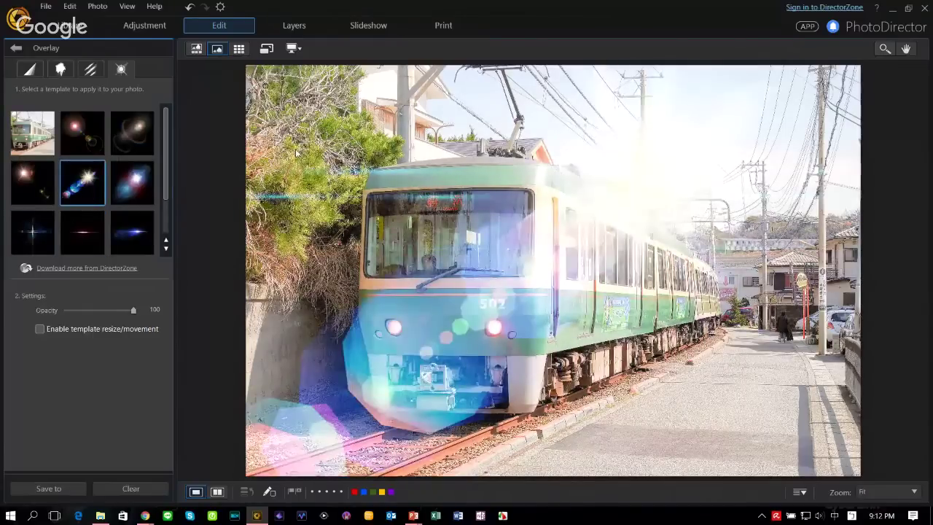
- Enable template resizing, shrink the flare and move it over the train's front, accept the placement and discard the overlay without saving
click(36, 330)
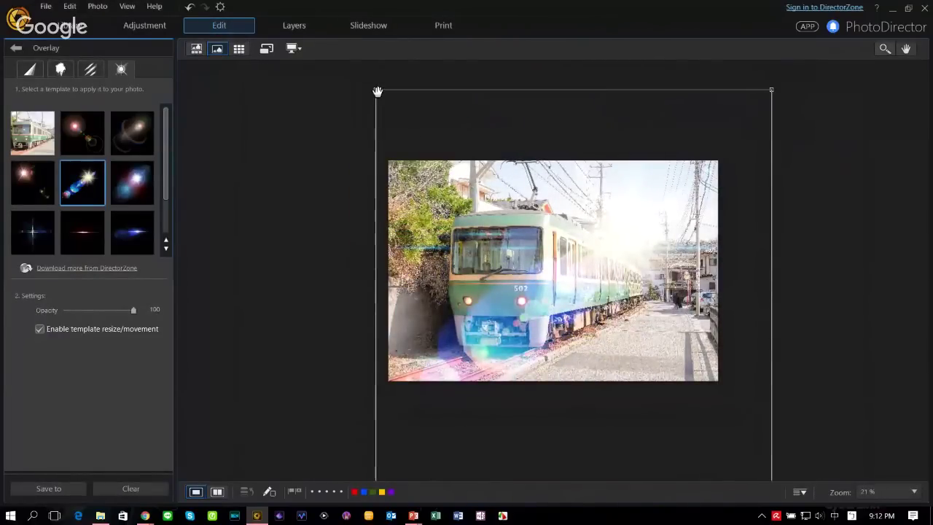
drag(374, 90, 423, 136)
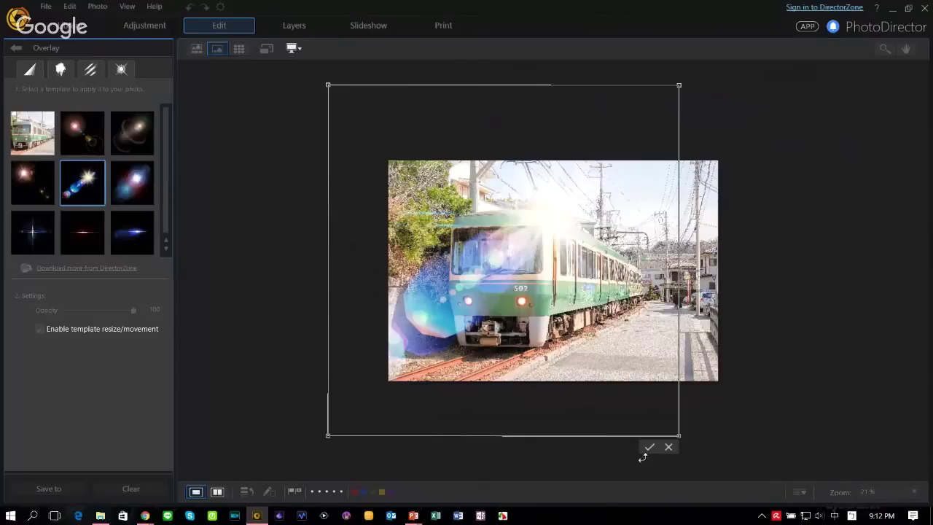
click(648, 446)
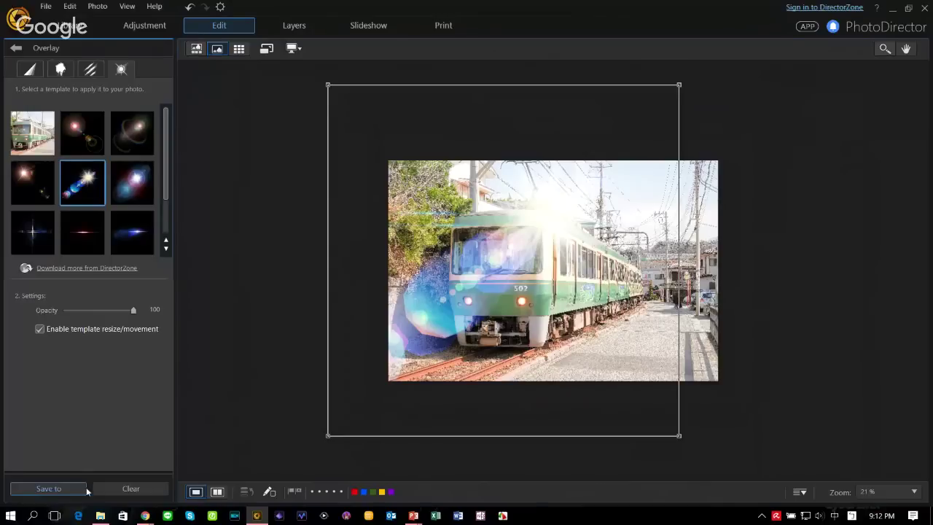
click(17, 48)
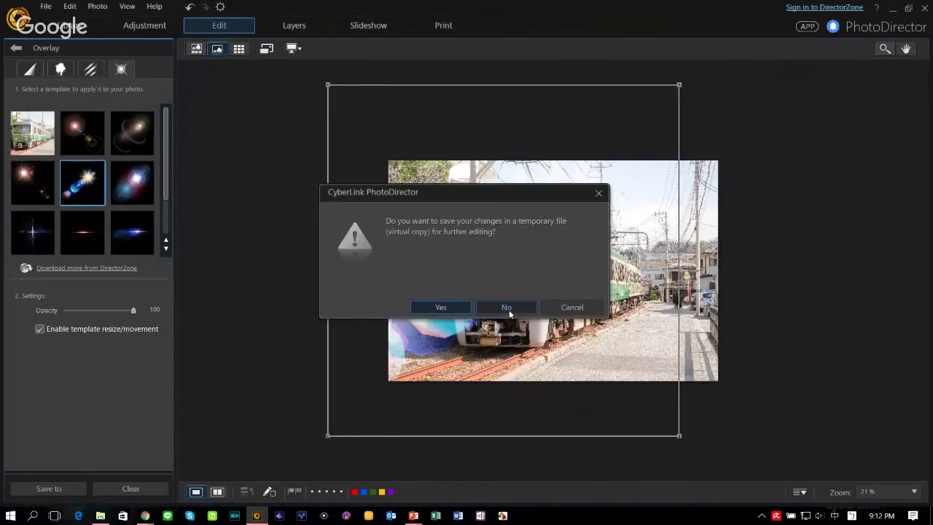
click(508, 308)
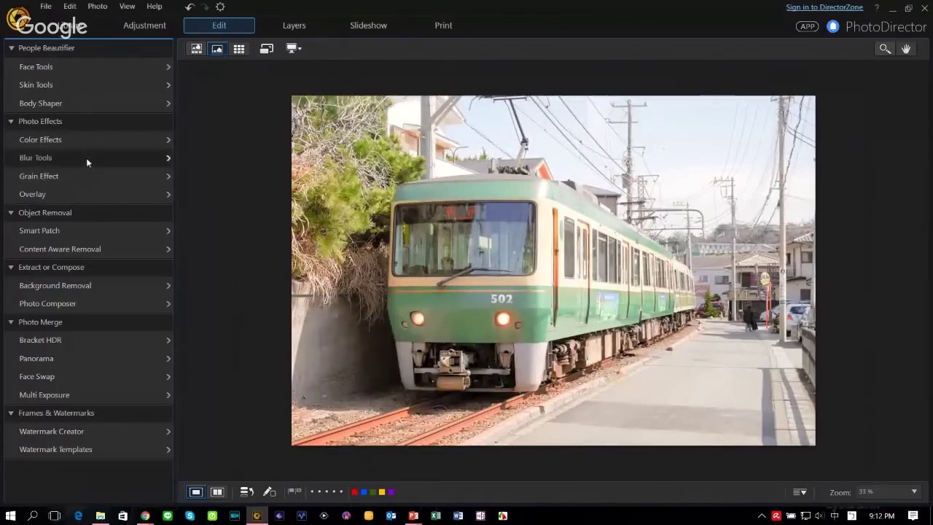
- Try a circular blur centered on the train's windshield with an enlarged focus area, followed by a linear blur
click(86, 157)
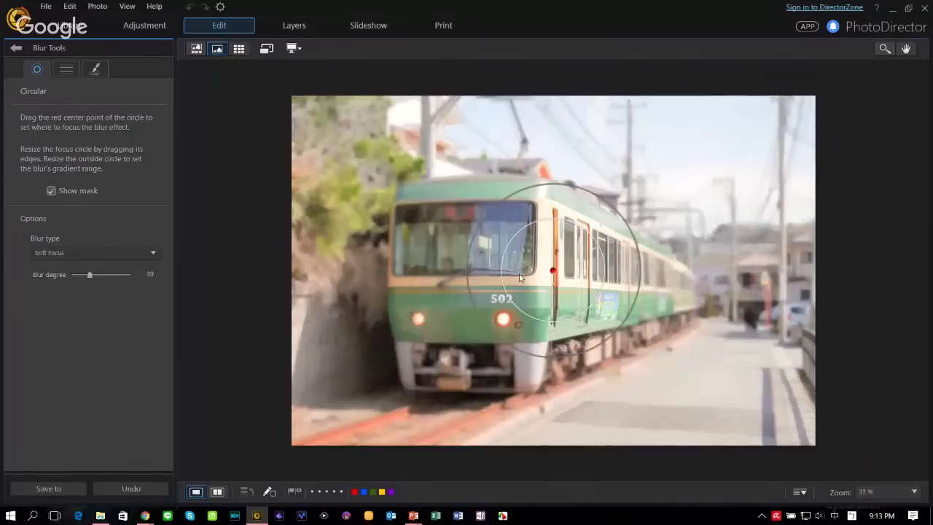
drag(559, 273, 468, 257)
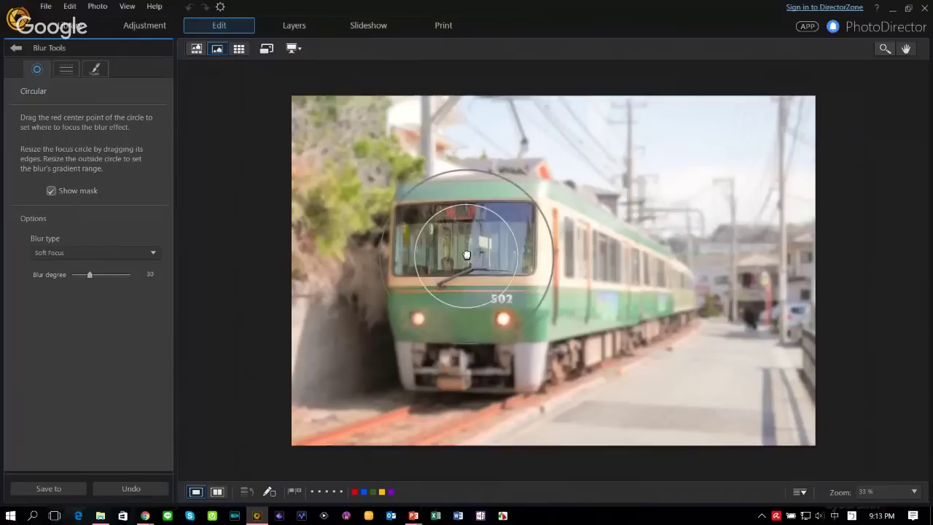
drag(552, 313, 562, 331)
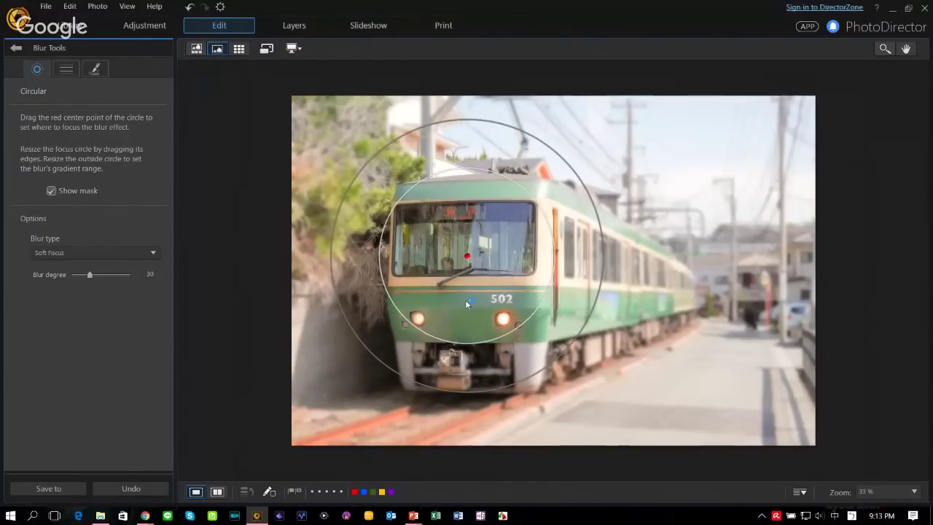
click(65, 68)
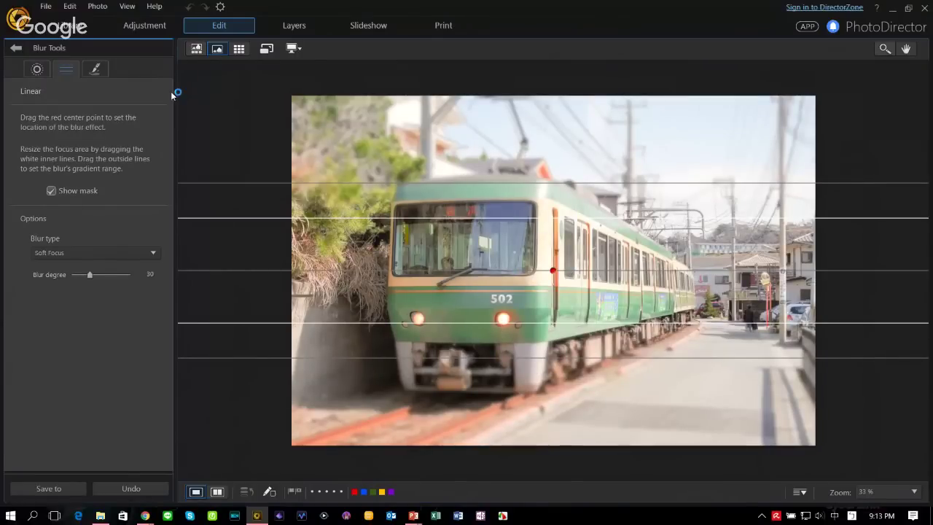
- Use the blur brush to clear the blur from the train's front, and apply Motion Blur with a nearly horizontal direction
click(95, 68)
mouse_move(472, 227)
mouse_down()
mouse_move(438, 227)
mouse_move(420, 245)
mouse_move(410, 213)
mouse_move(464, 199)
mouse_move(487, 215)
mouse_move(483, 189)
mouse_move(479, 211)
mouse_move(522, 247)
mouse_move(529, 319)
mouse_move(478, 290)
mouse_move(460, 329)
mouse_move(447, 322)
mouse_move(437, 235)
mouse_move(416, 341)
mouse_move(404, 347)
mouse_move(423, 361)
mouse_move(491, 337)
mouse_move(506, 365)
mouse_move(490, 376)
mouse_move(527, 249)
mouse_move(512, 382)
mouse_move(510, 237)
mouse_move(486, 191)
mouse_move(409, 200)
mouse_move(412, 301)
mouse_move(438, 322)
mouse_move(499, 211)
mouse_move(567, 202)
mouse_move(529, 335)
mouse_move(505, 373)
mouse_move(528, 244)
mouse_move(532, 344)
mouse_move(521, 297)
mouse_move(517, 355)
mouse_move(446, 369)
mouse_move(539, 290)
mouse_up()
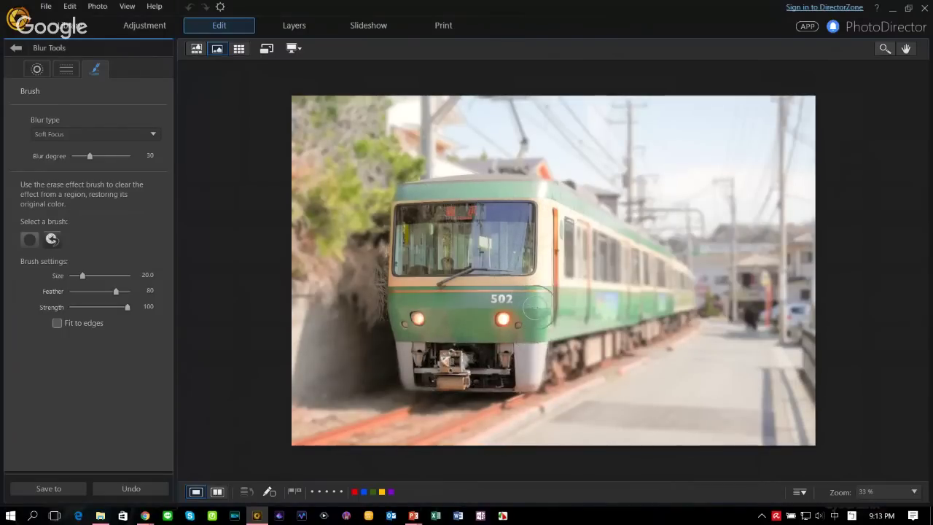
click(104, 135)
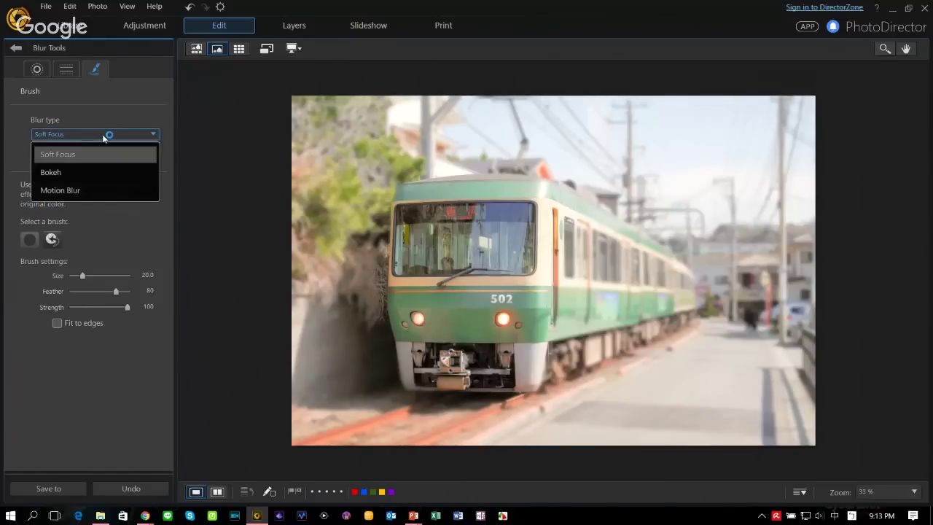
click(105, 189)
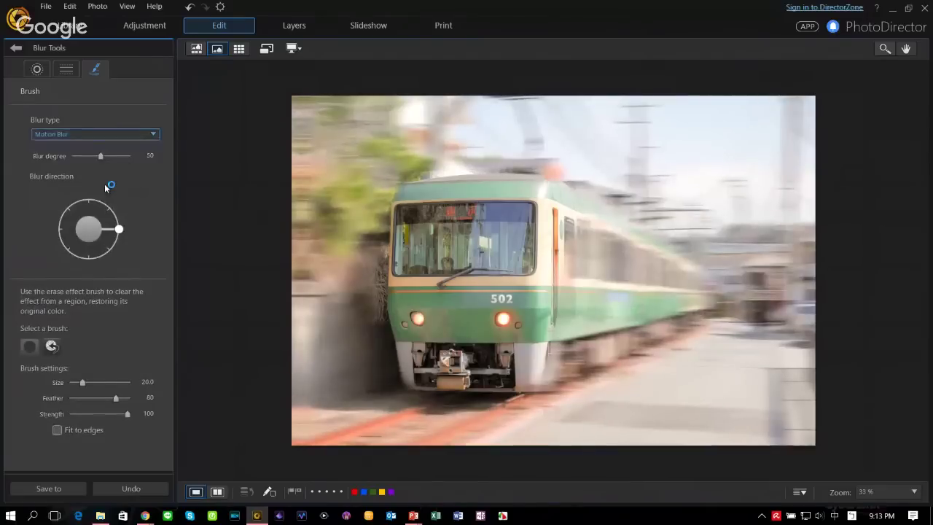
drag(124, 229, 124, 231)
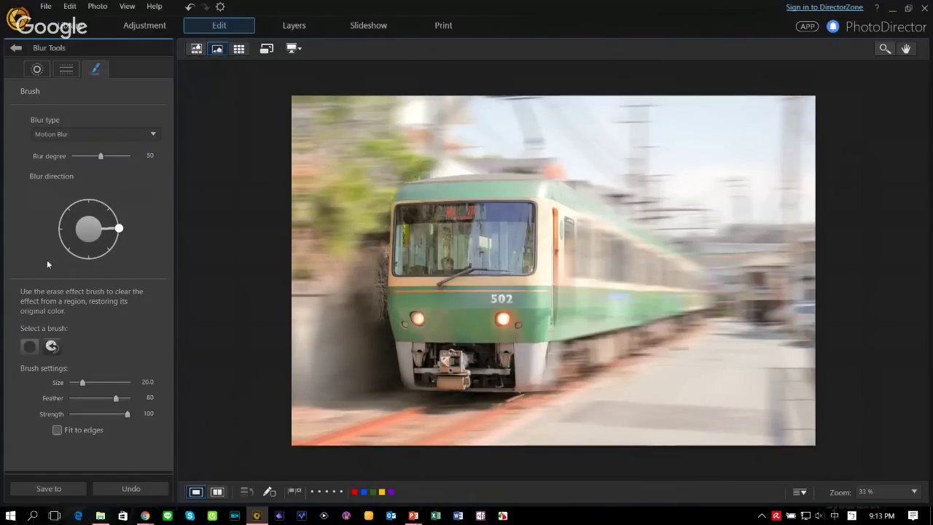
- Save the blurred train photo as a virtual copy for layer editing and add the Ocean Dreaming express template
click(290, 28)
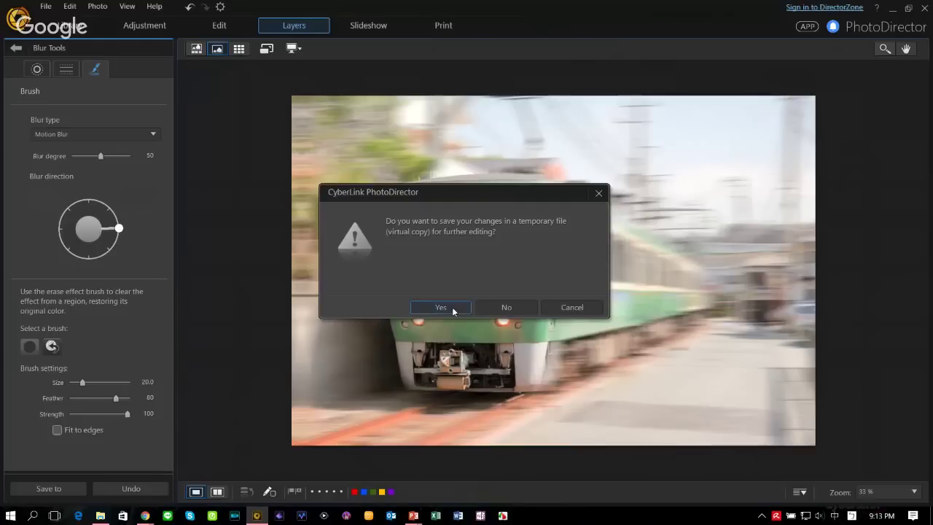
click(441, 307)
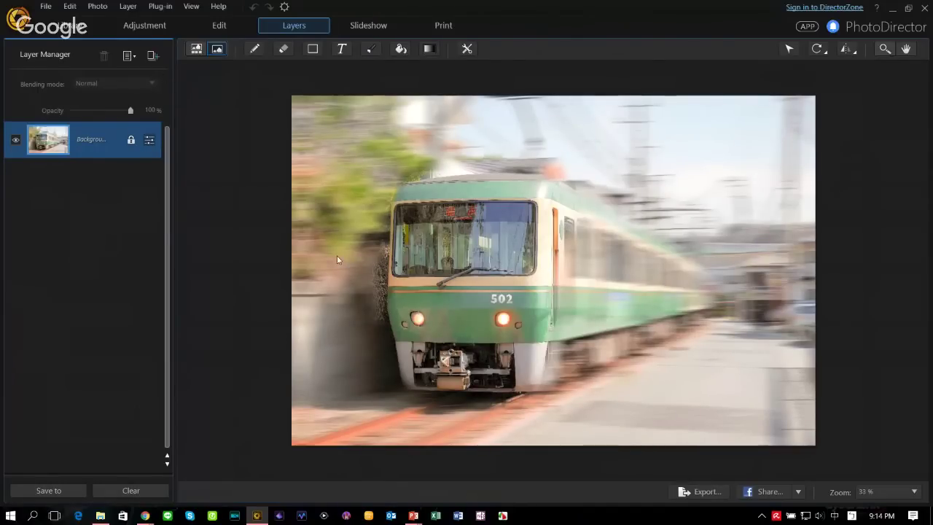
click(158, 56)
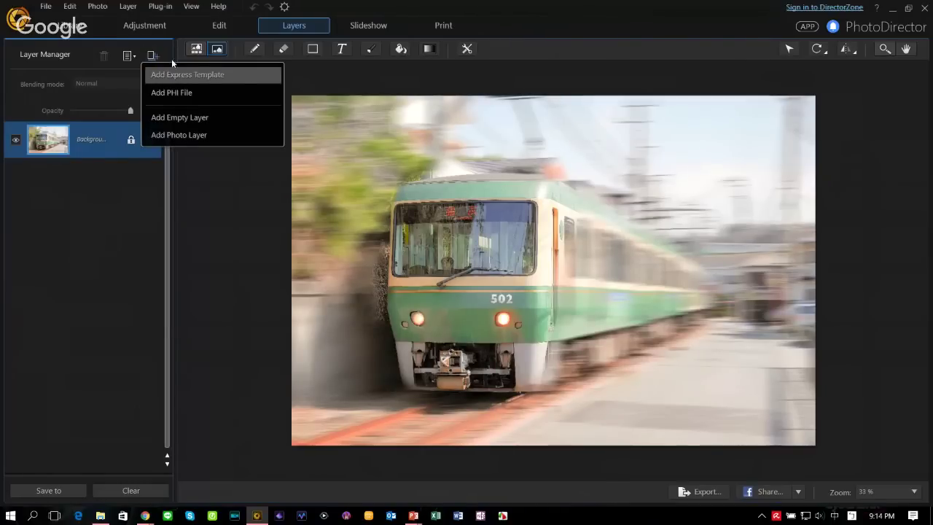
click(254, 75)
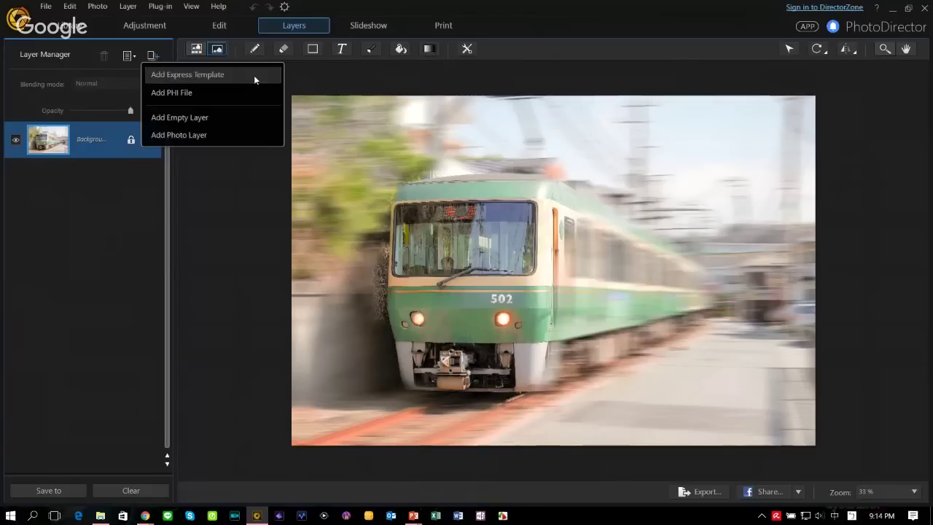
click(565, 191)
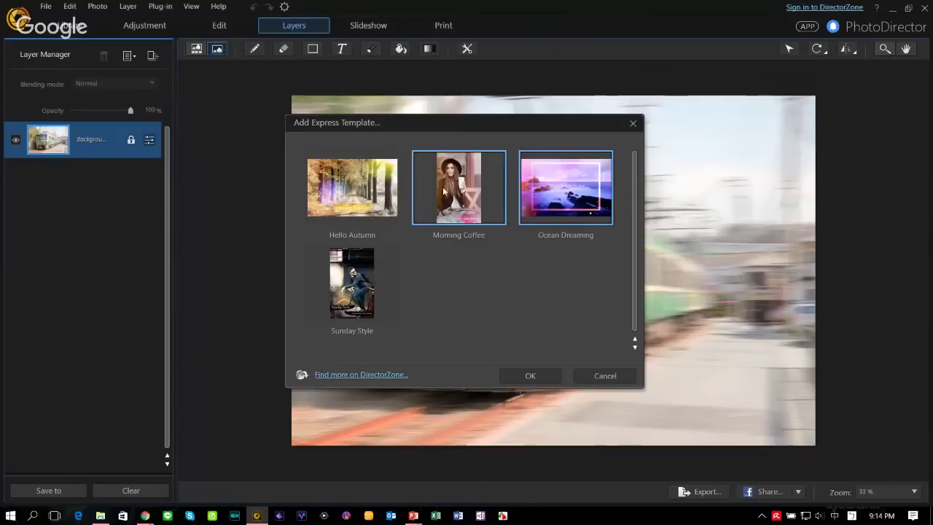
click(541, 379)
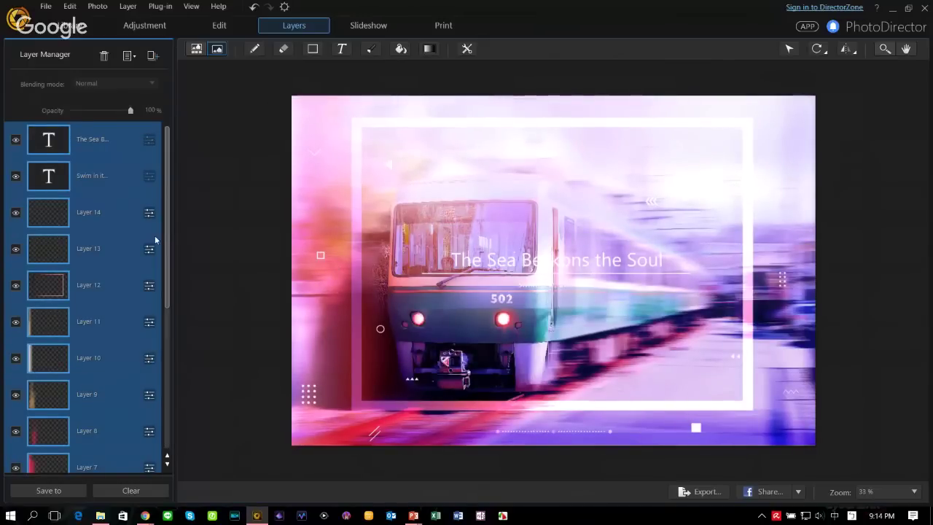
- Hide Layers 2, 3, 4, 5 and 7 of the template while leaving Layer 6 visible
scroll(102, 290, down, 3)
scroll(102, 290, down, 2)
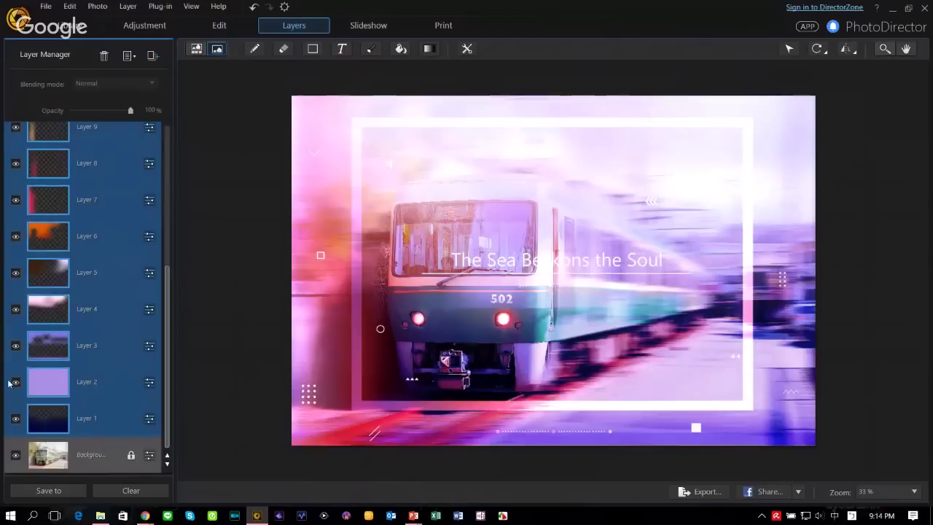
click(15, 381)
click(16, 346)
click(15, 309)
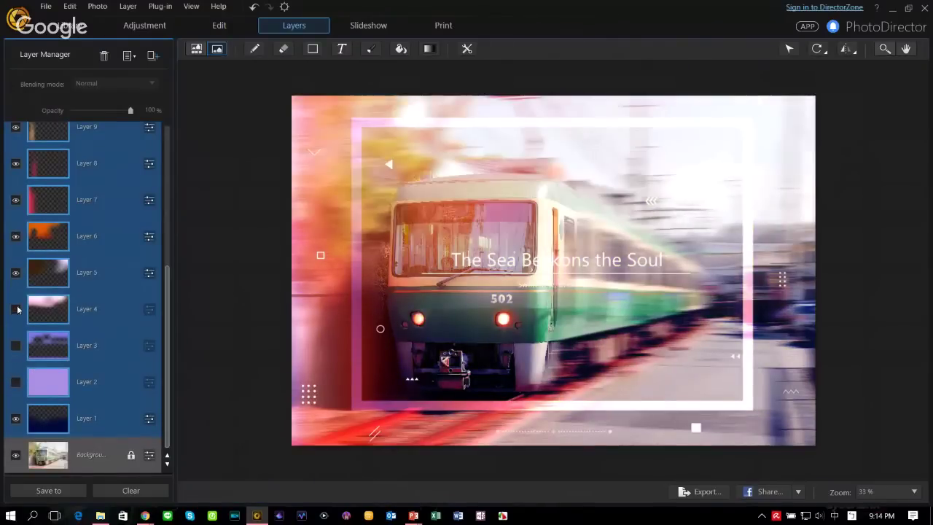
click(16, 273)
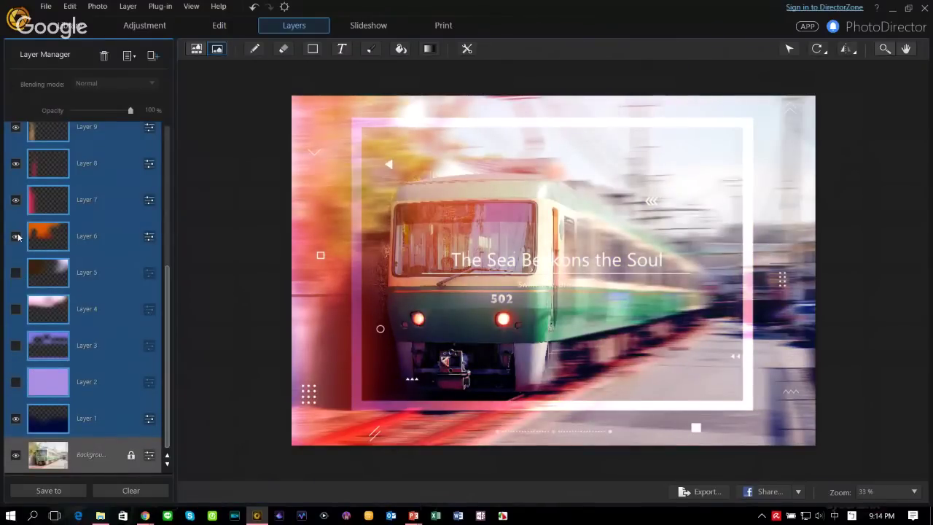
click(16, 236)
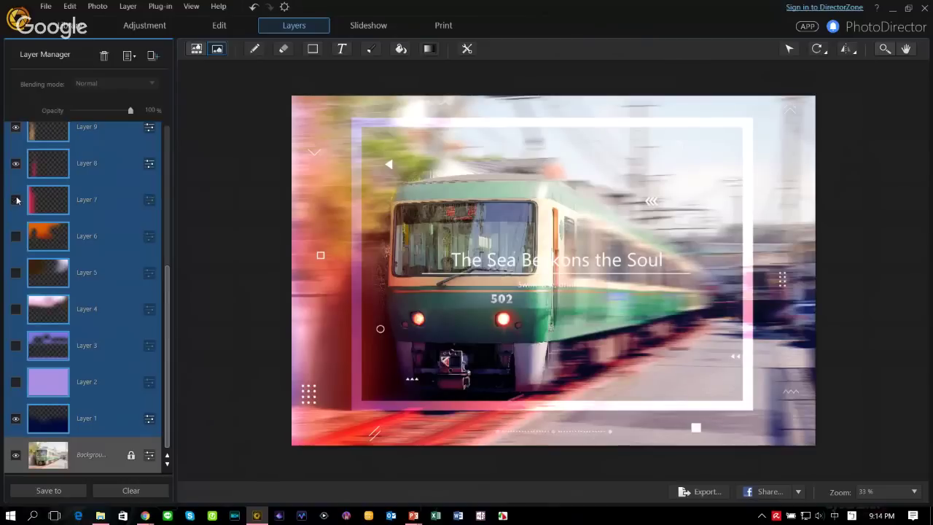
click(16, 236)
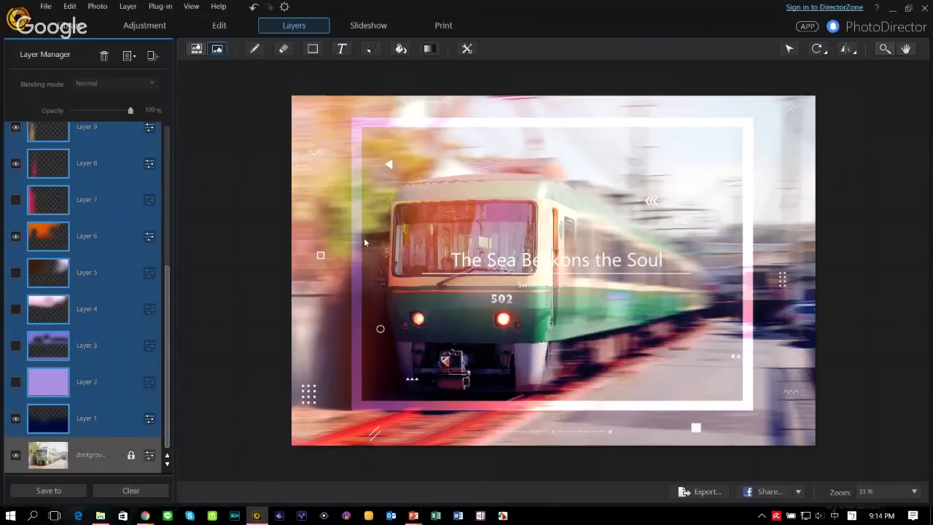
- Replace the template's title text "The Sea Beckons the Soul" with "Train in Tokyo"
scroll(127, 211, up, 4)
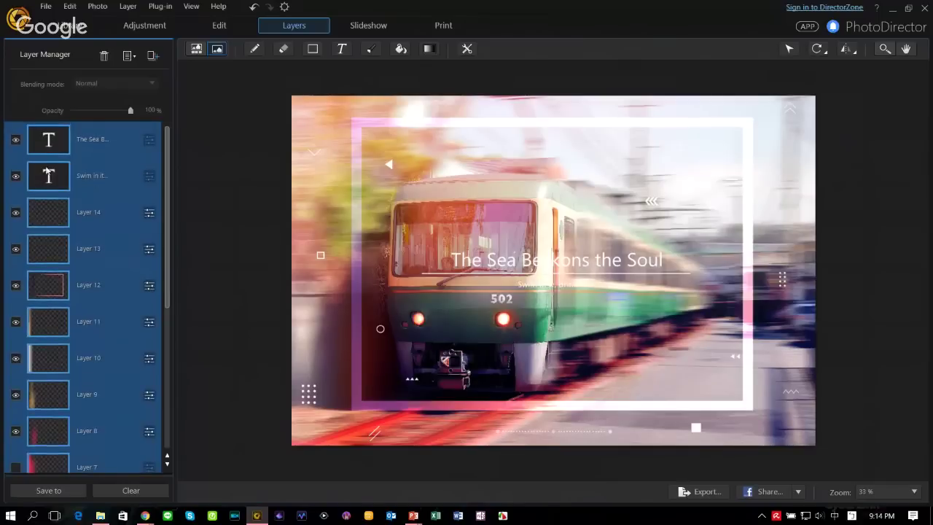
click(44, 149)
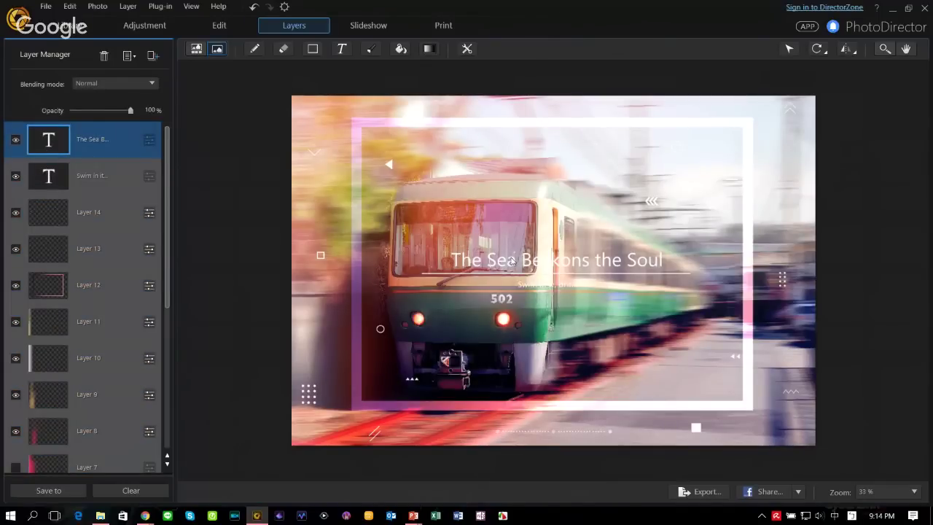
key(ctrl+0)
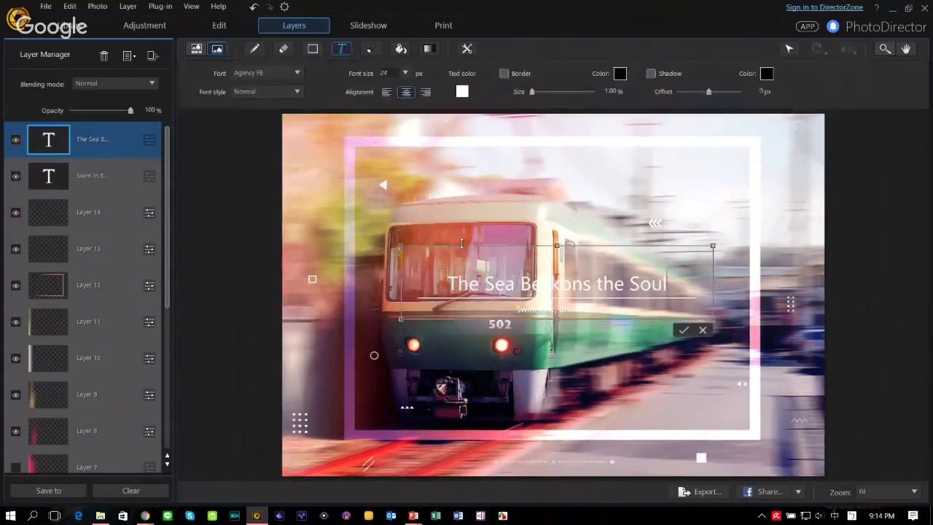
double_click(470, 264)
key(ctrl+a)
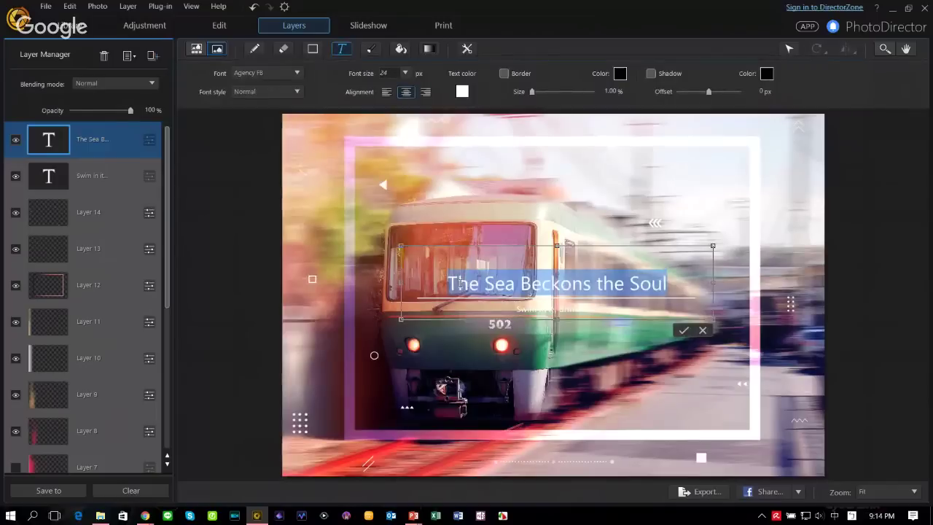
key(BackSpace)
text(Mi)
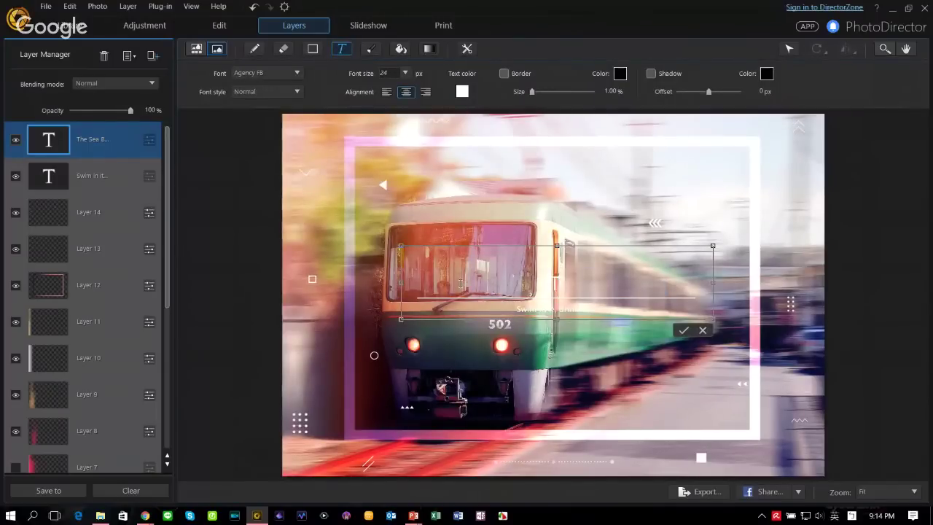
text(m in)
text( Tokyo)
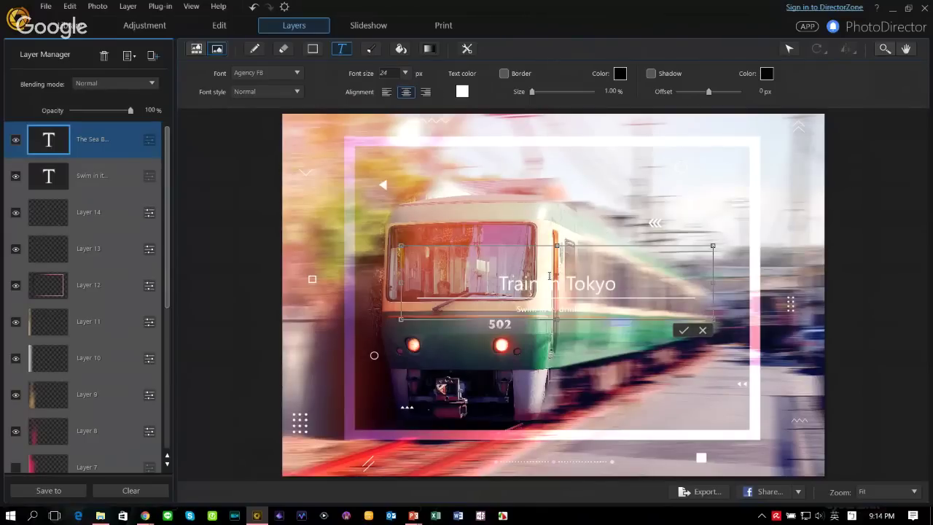
key(ctrl+a)
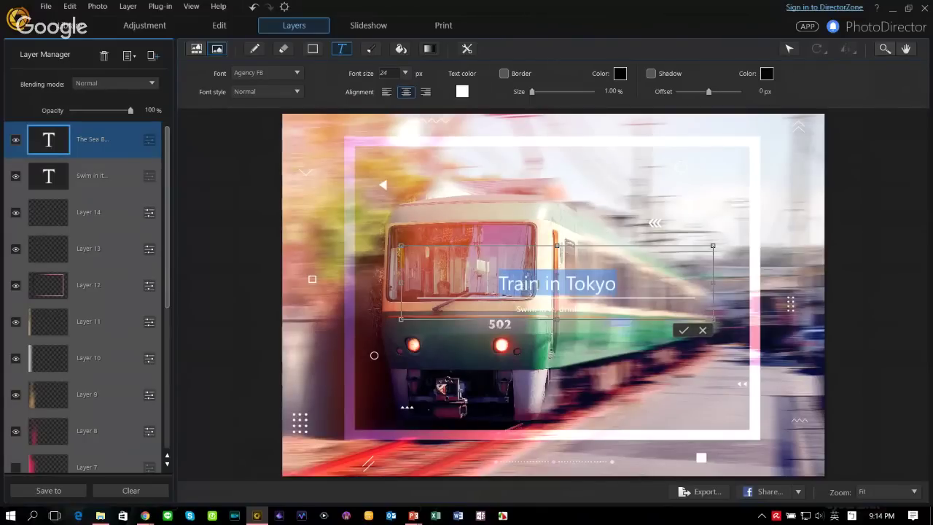
click(869, 338)
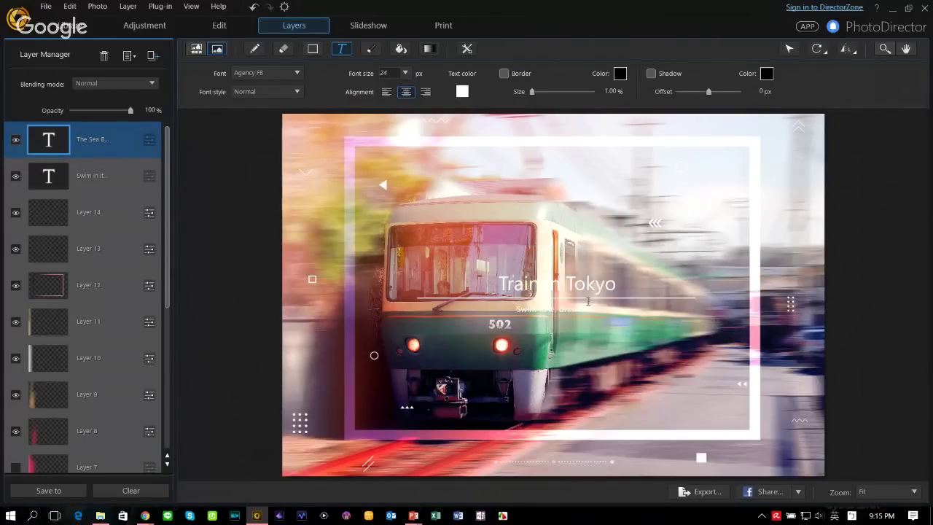
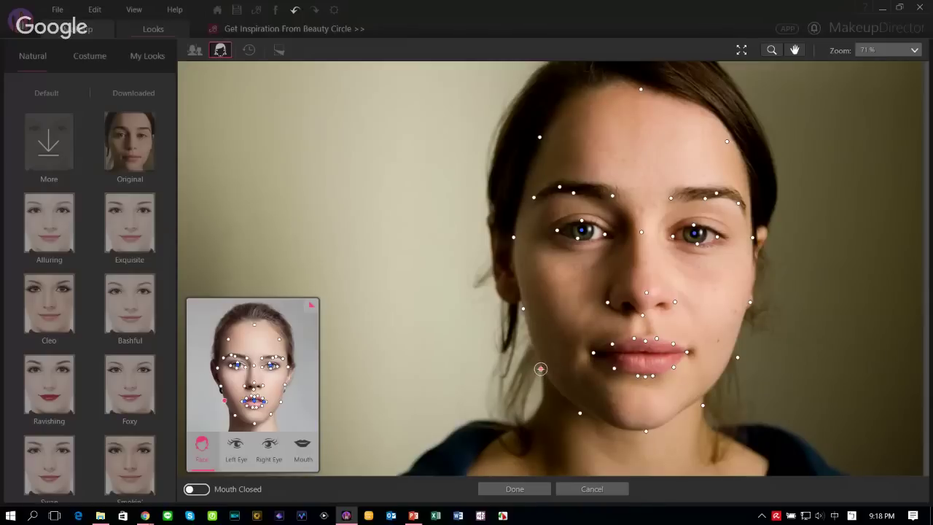
- Adjust the face alignment point on the lower jawline and leave the face point adjustment
drag(579, 412, 585, 406)
click(223, 53)
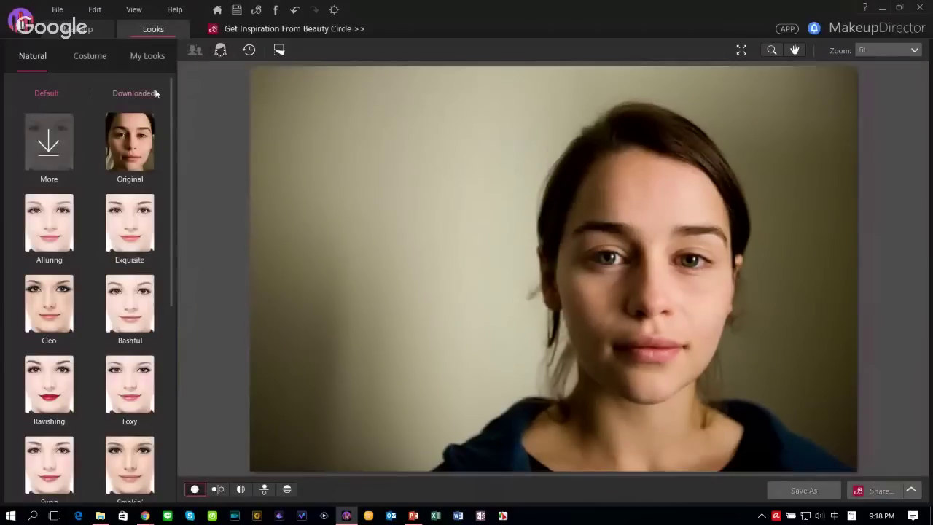
- Try the default natural looks Exquisite, Bashful, Foxy and Ravishing on the portrait, and restore the original look
click(138, 220)
click(142, 296)
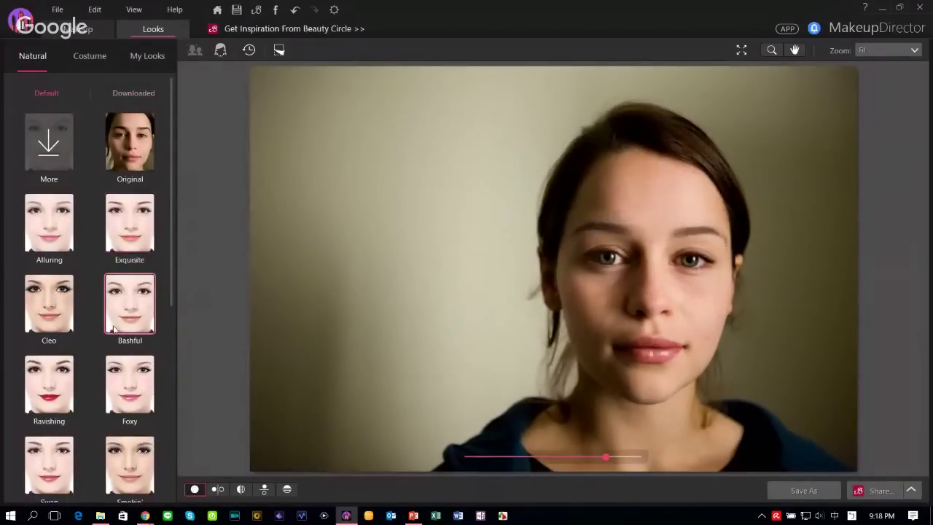
click(117, 361)
click(49, 383)
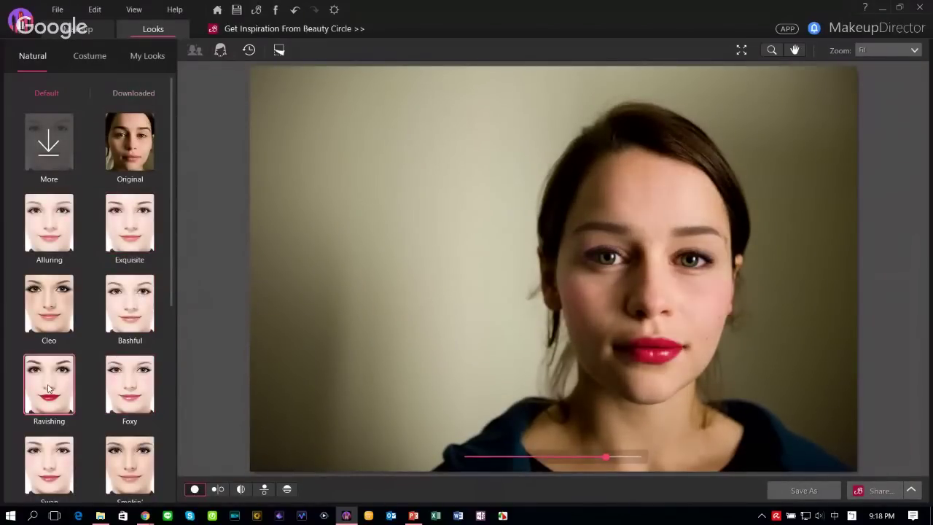
scroll(53, 349, down, 2)
scroll(53, 350, up, 2)
click(139, 133)
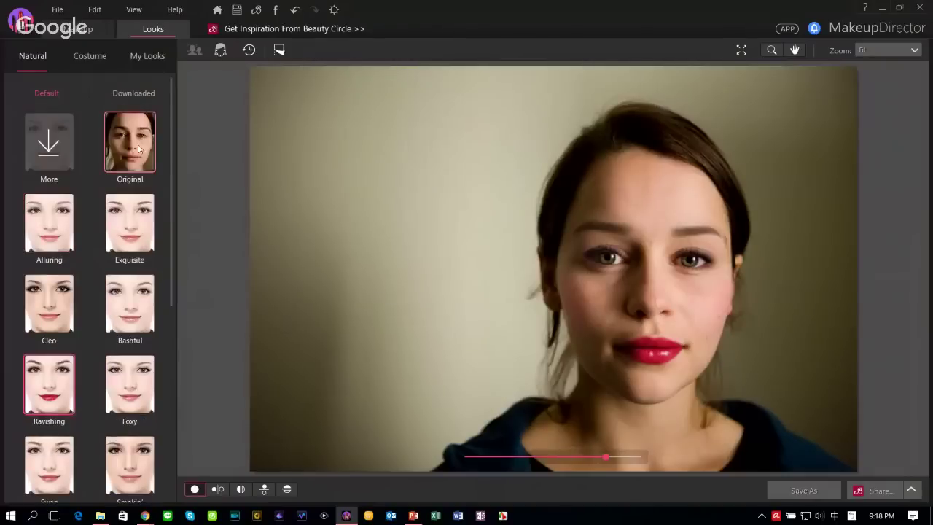
- Apply the downloaded Game of thrones look, examine the eyes and face up close, and replace it with the Me before you look
click(135, 93)
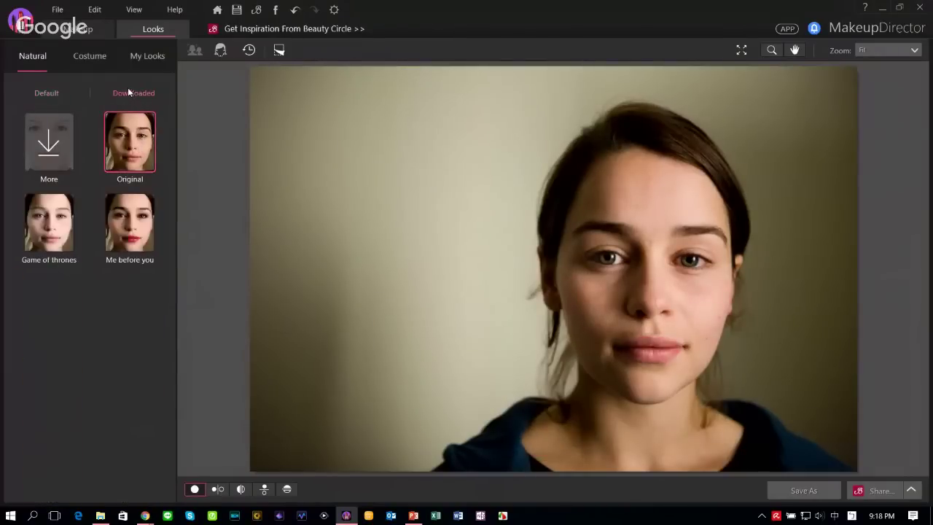
click(47, 208)
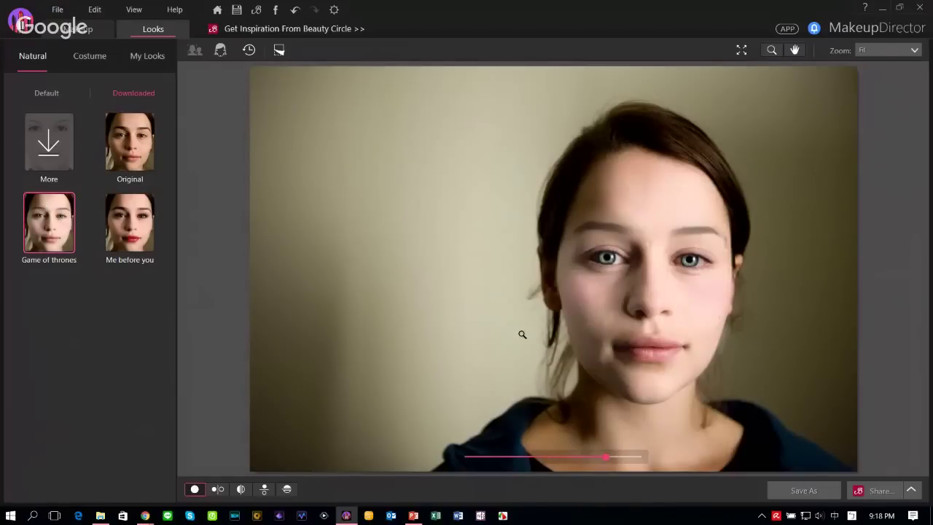
scroll(662, 224, up, 2)
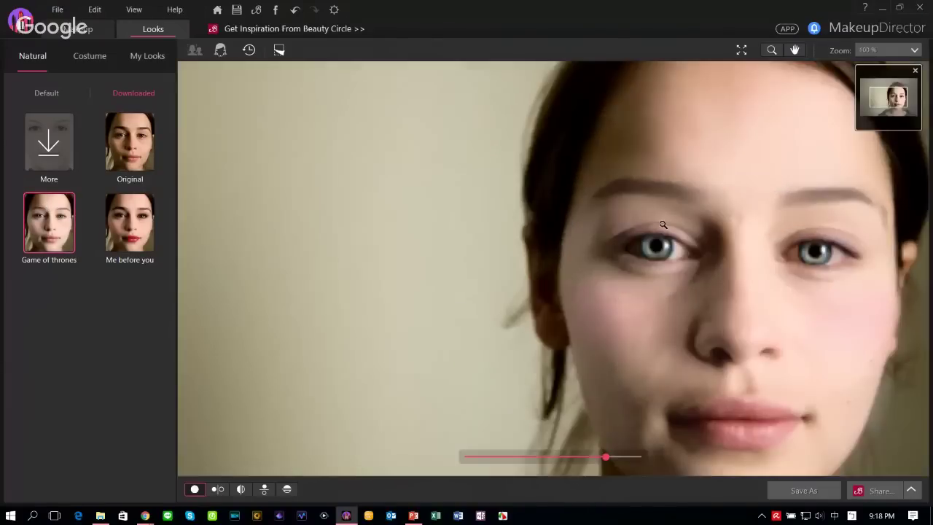
scroll(662, 223, down, 2)
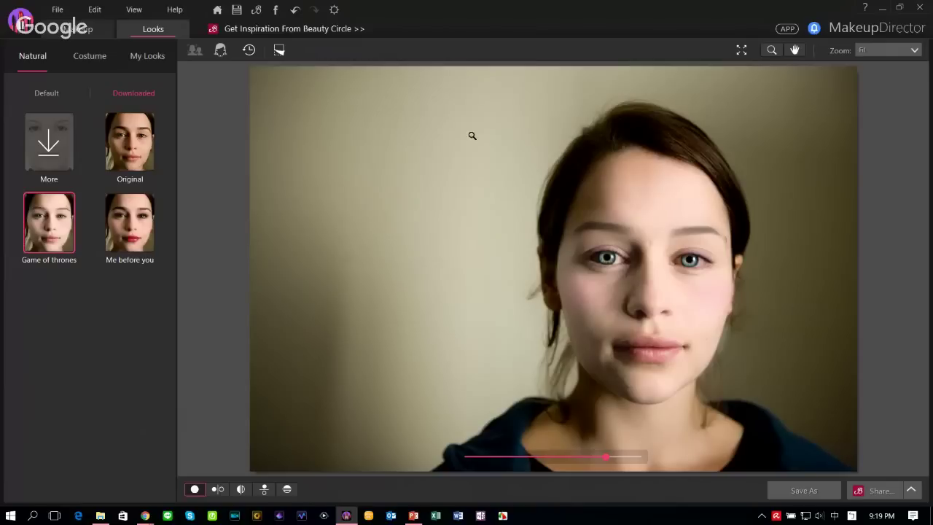
click(584, 173)
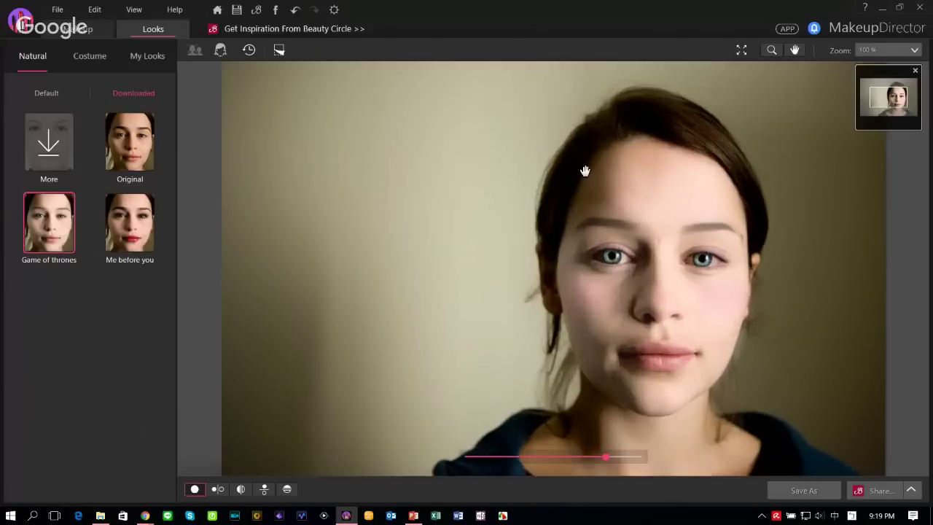
drag(893, 96, 897, 99)
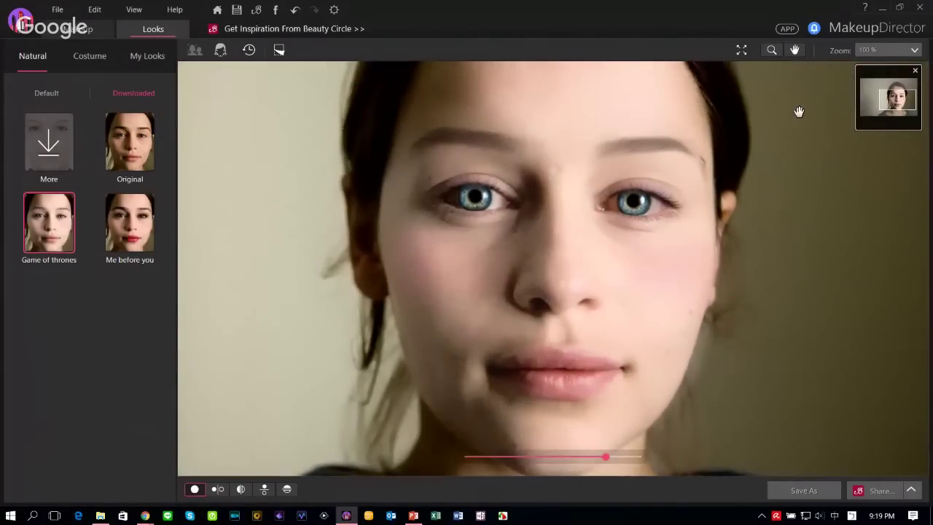
click(526, 151)
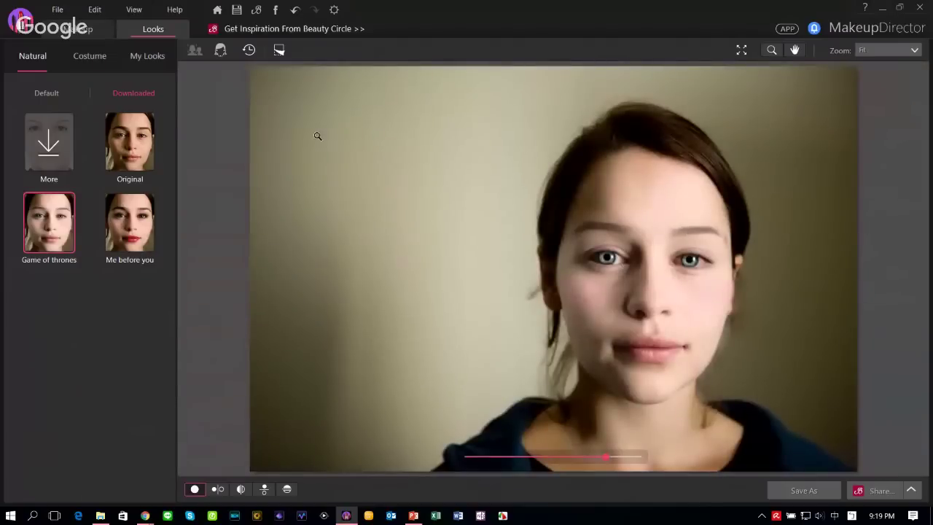
click(144, 213)
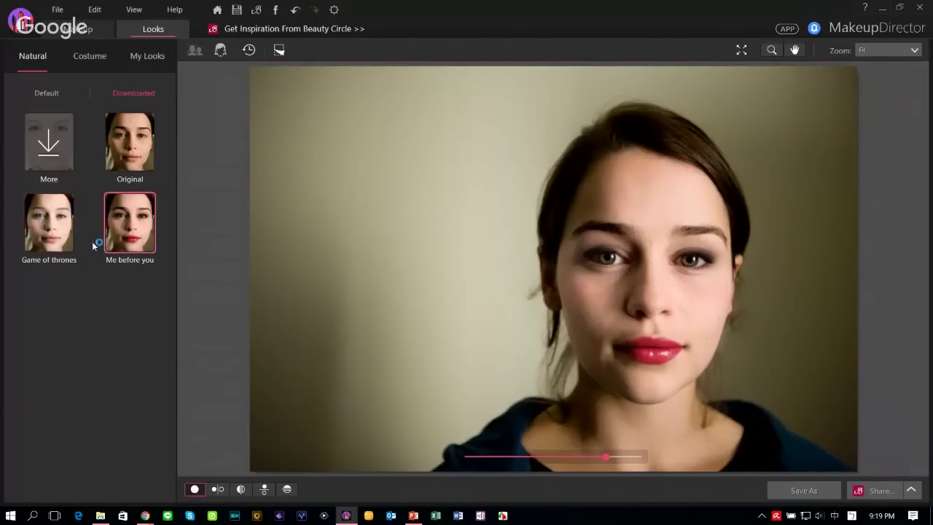
click(649, 271)
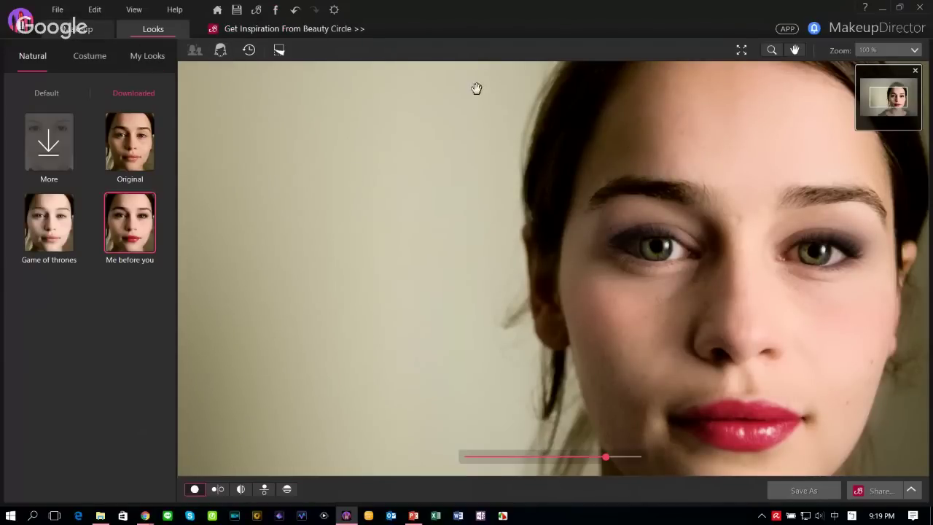
- Open the emma-watson-without-makeup photo from the 6_MDR folder, discarding the changes to the current portrait
click(60, 13)
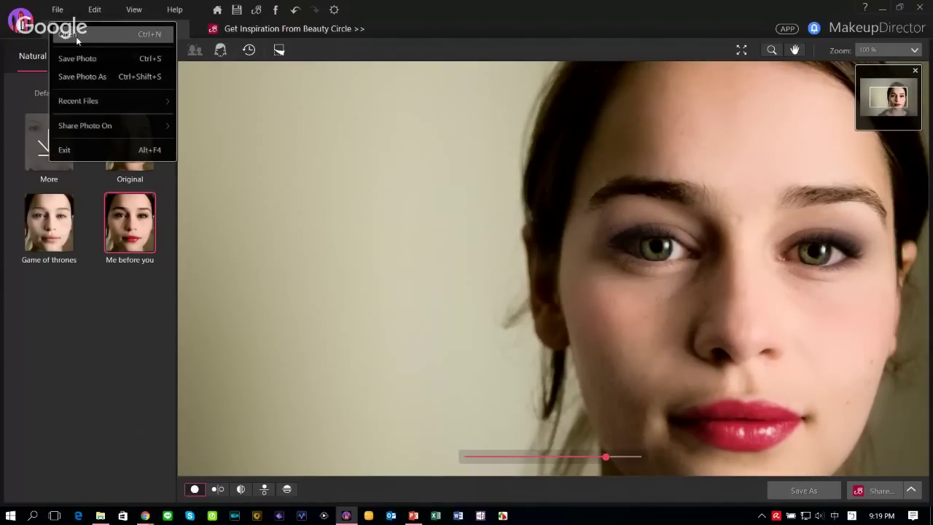
click(76, 36)
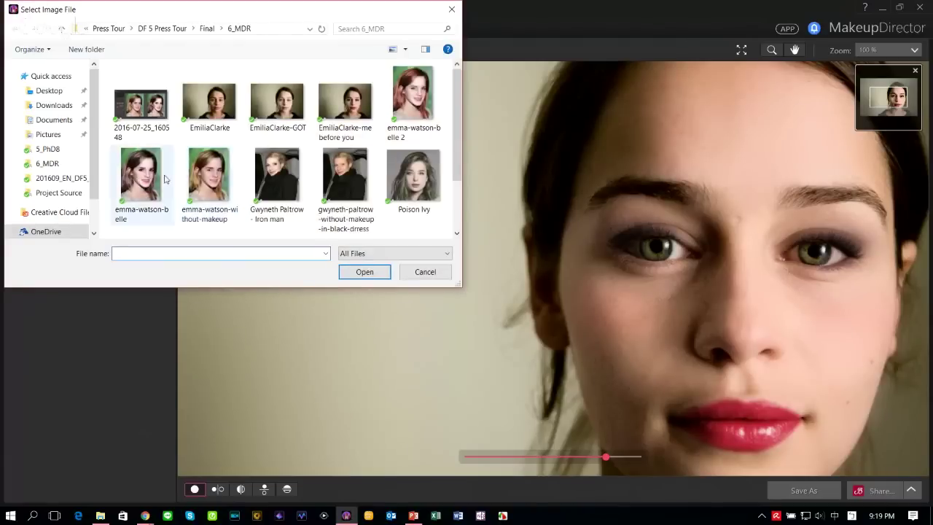
click(215, 182)
double_click(216, 182)
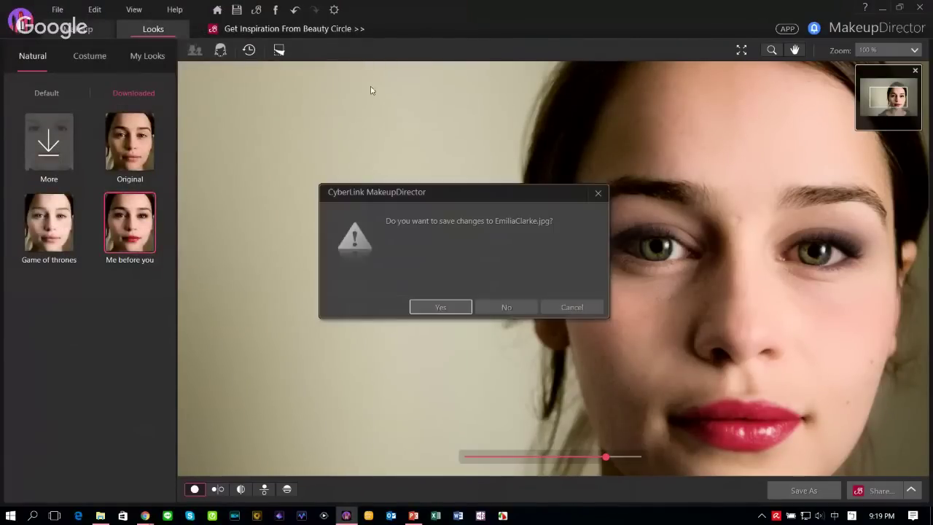
click(503, 307)
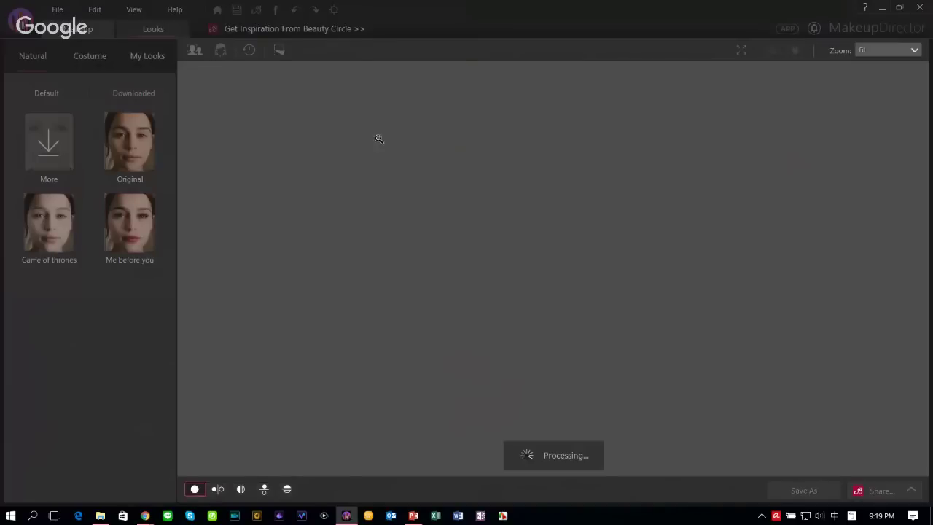
- Set the face's Skin Smoothener to 100 on the portrait and examine the skin up close
click(82, 32)
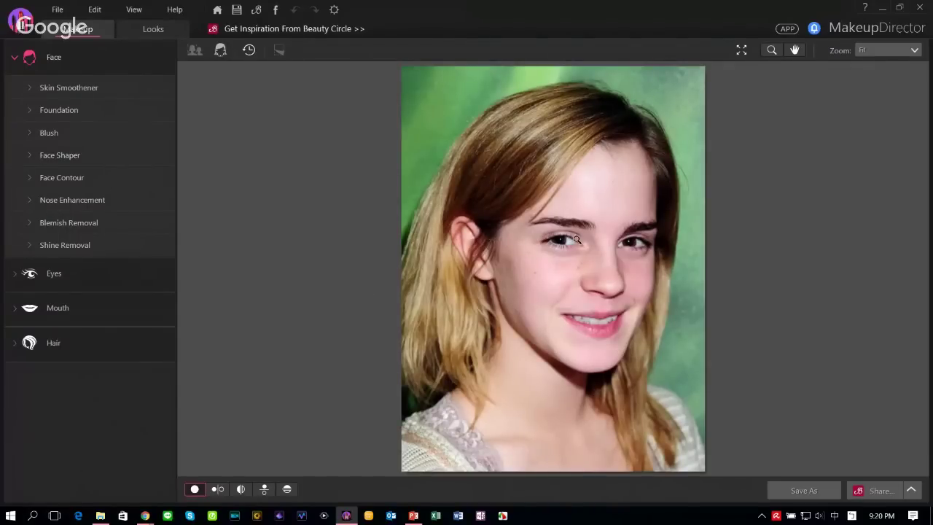
click(638, 241)
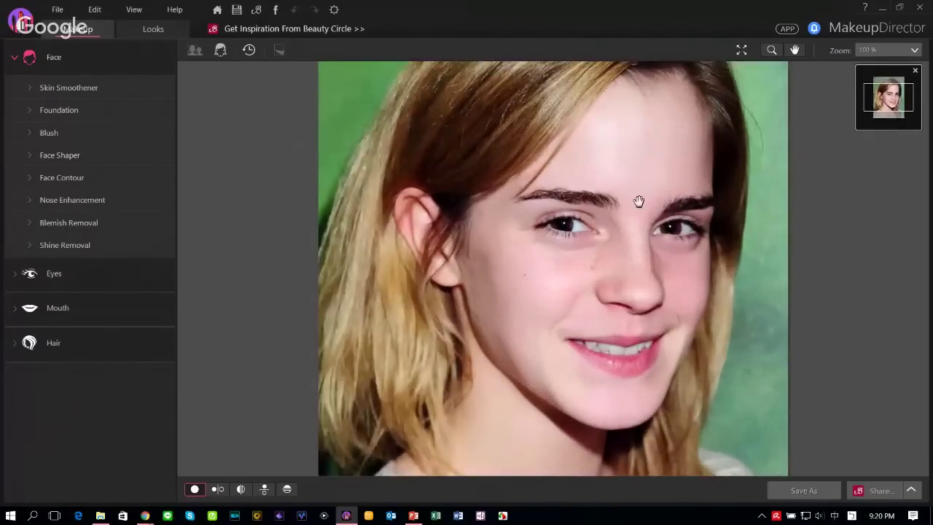
scroll(631, 202, up, 1)
scroll(648, 196, down, 2)
scroll(584, 204, up, 1)
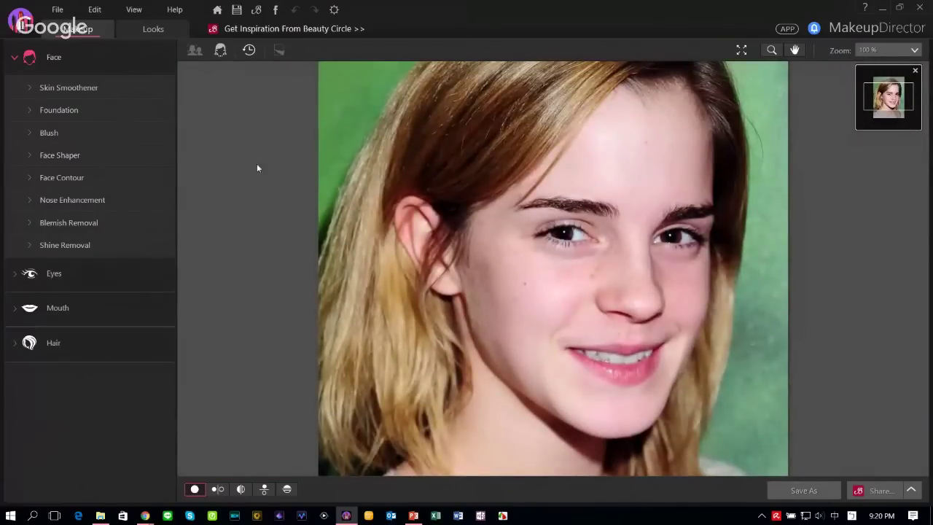
click(29, 87)
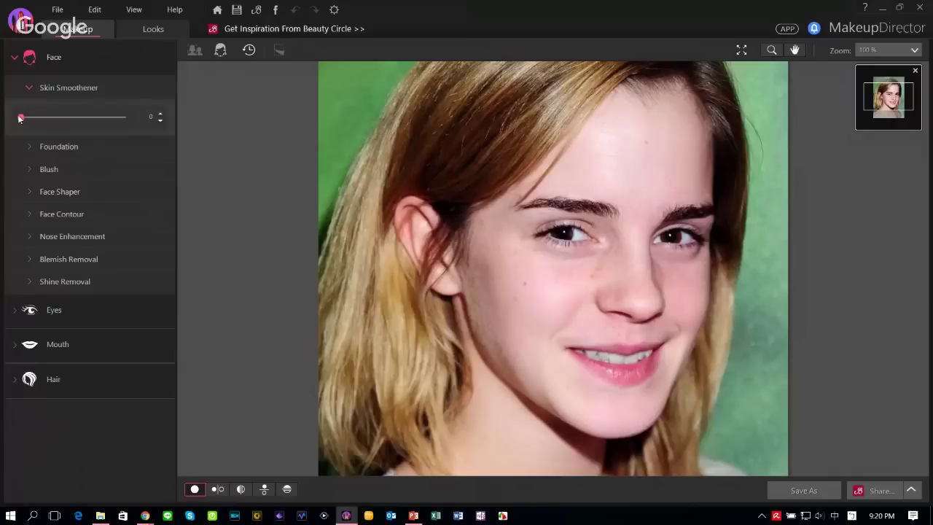
drag(21, 118, 128, 129)
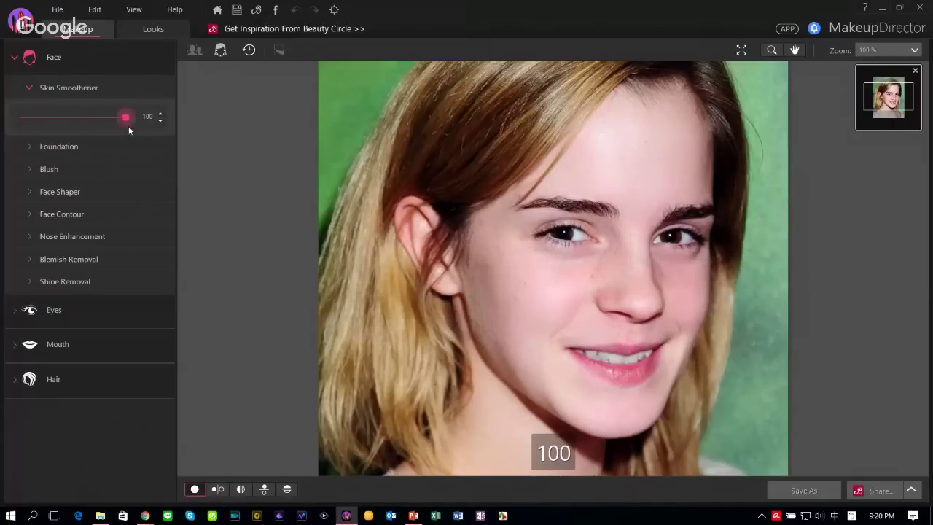
scroll(645, 270, up, 3)
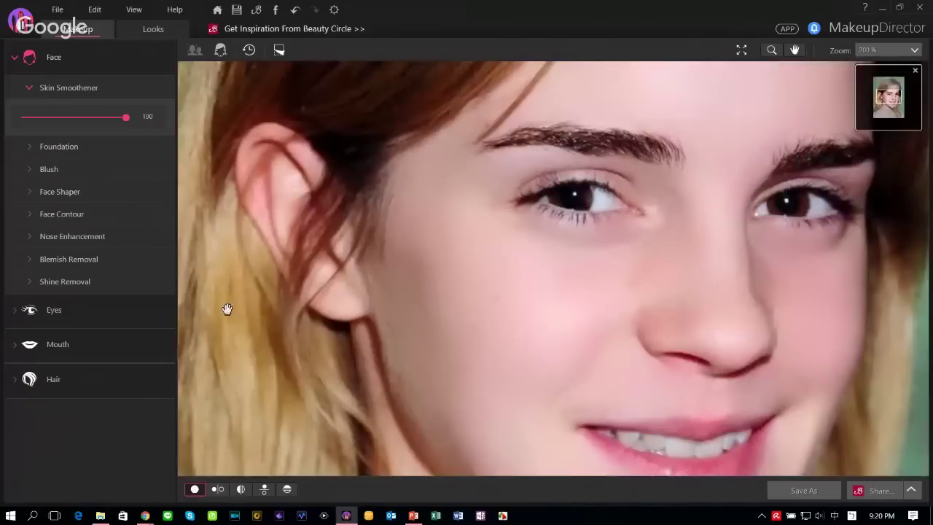
- Turn on Blemish Removal for the portrait's face
click(37, 282)
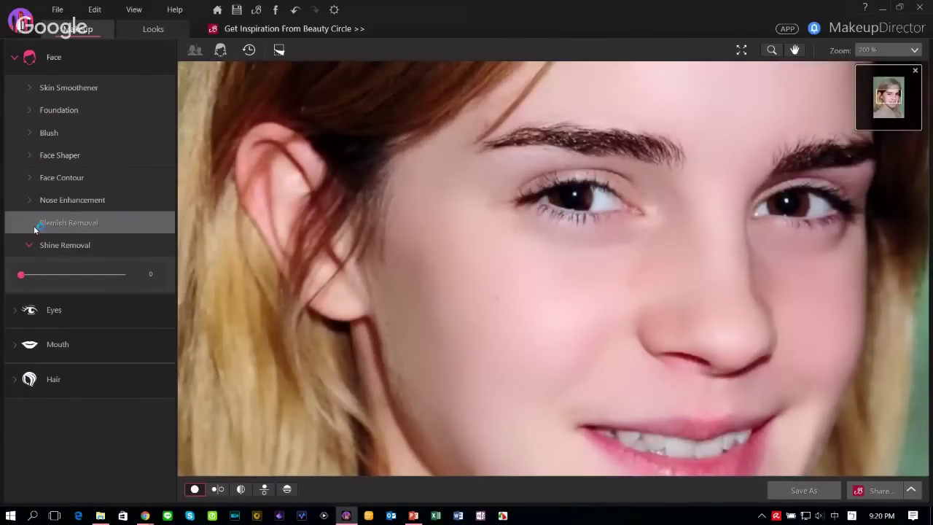
click(35, 225)
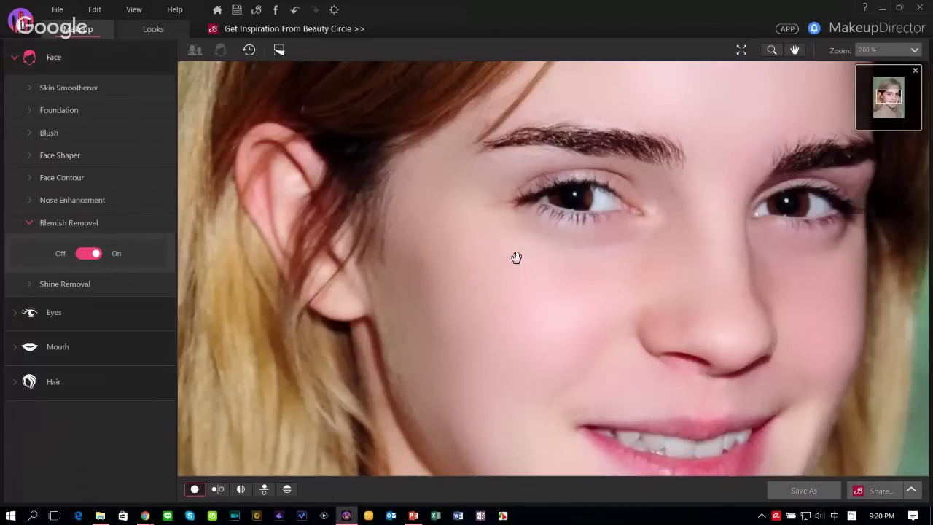
scroll(518, 257, down, 2)
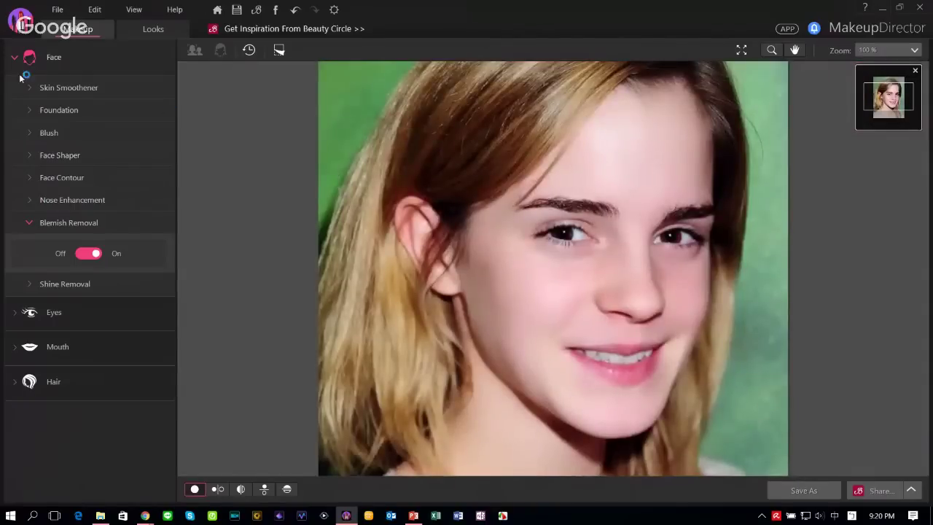
- Apply the near-white foundation color to the face at strength 97
click(61, 109)
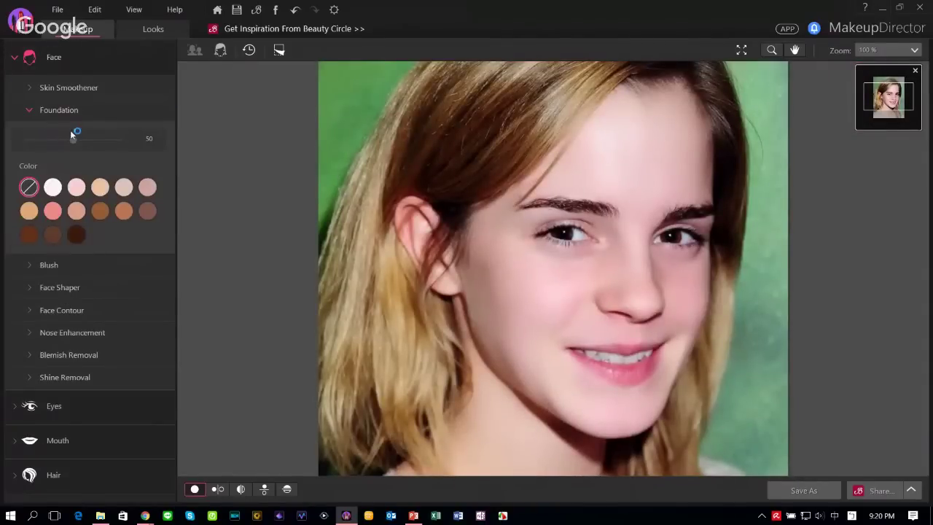
click(53, 186)
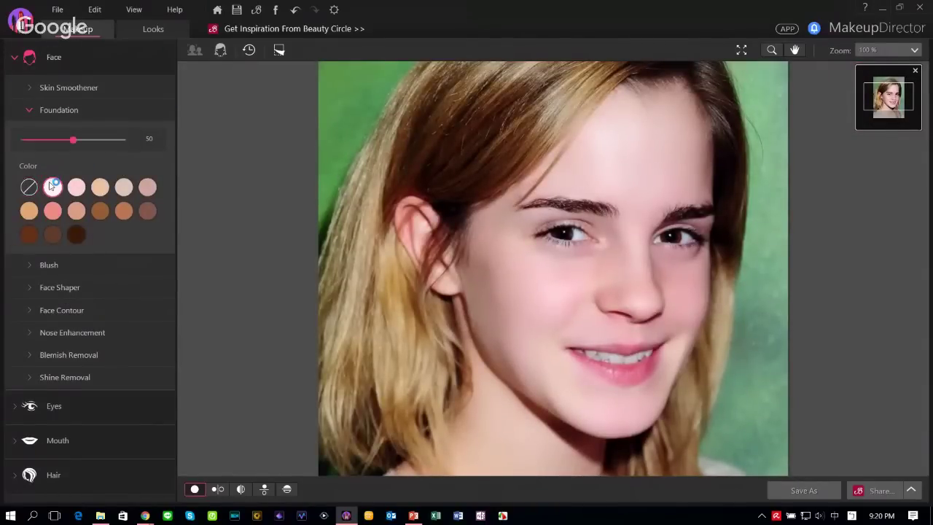
drag(73, 143, 122, 148)
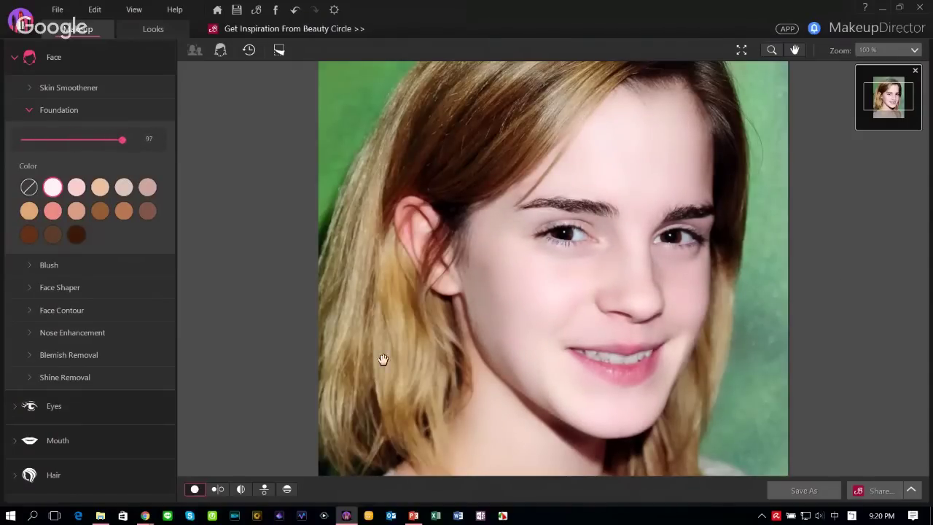
- Compare light violet and dark red blush at strength 79, keeping light violet with the fourth cheek pattern
click(30, 267)
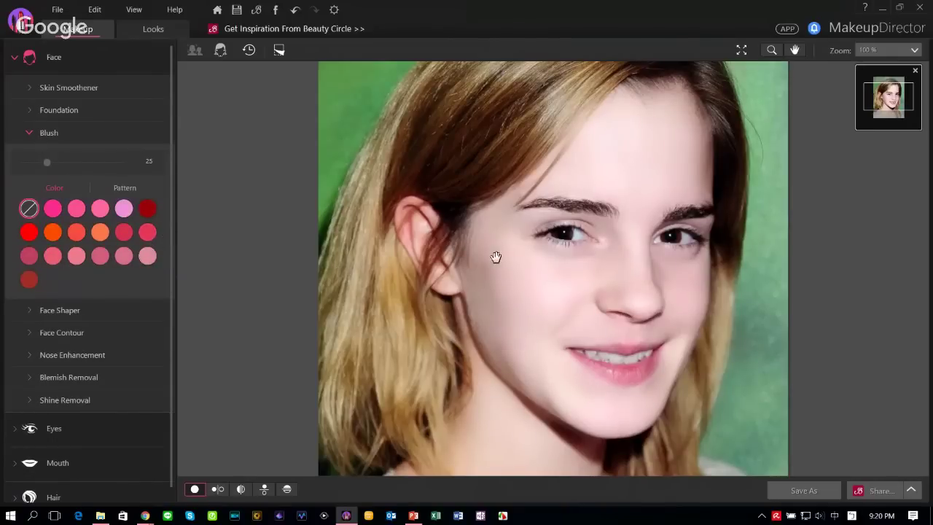
click(124, 208)
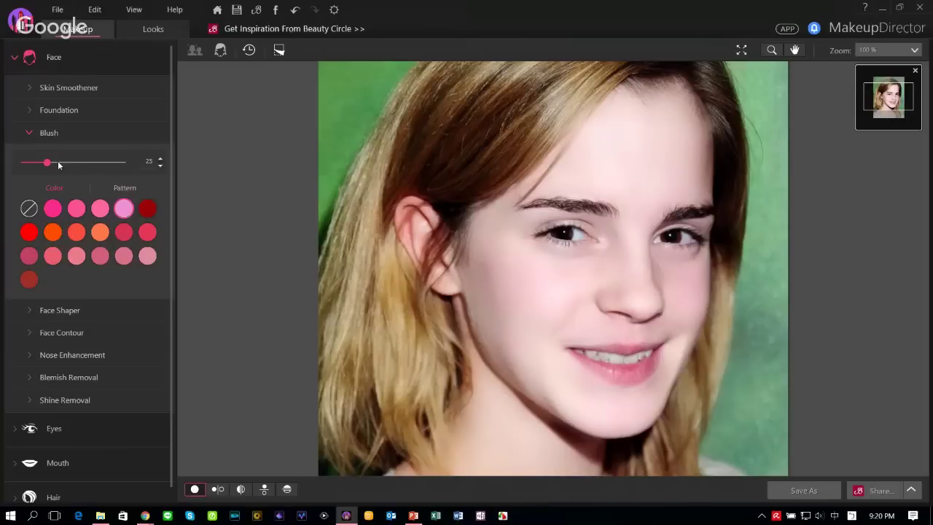
drag(48, 162, 104, 163)
click(146, 209)
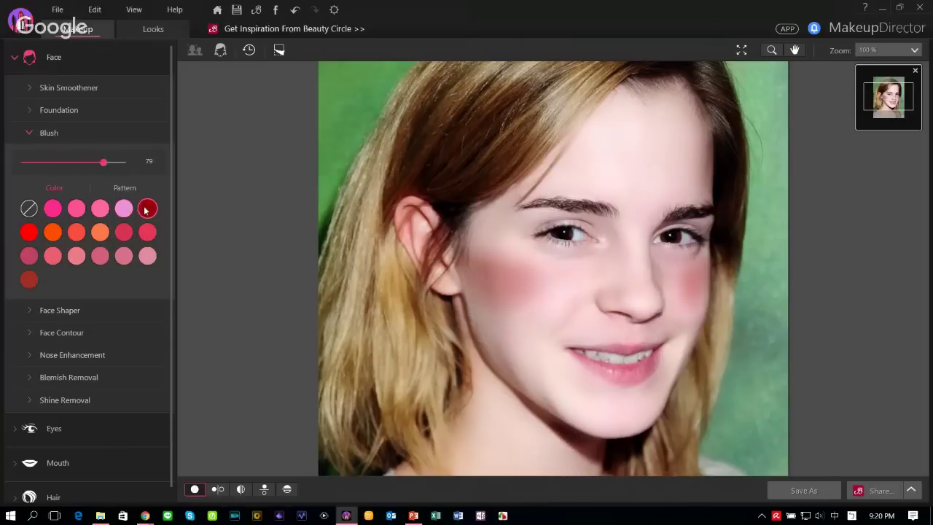
click(126, 210)
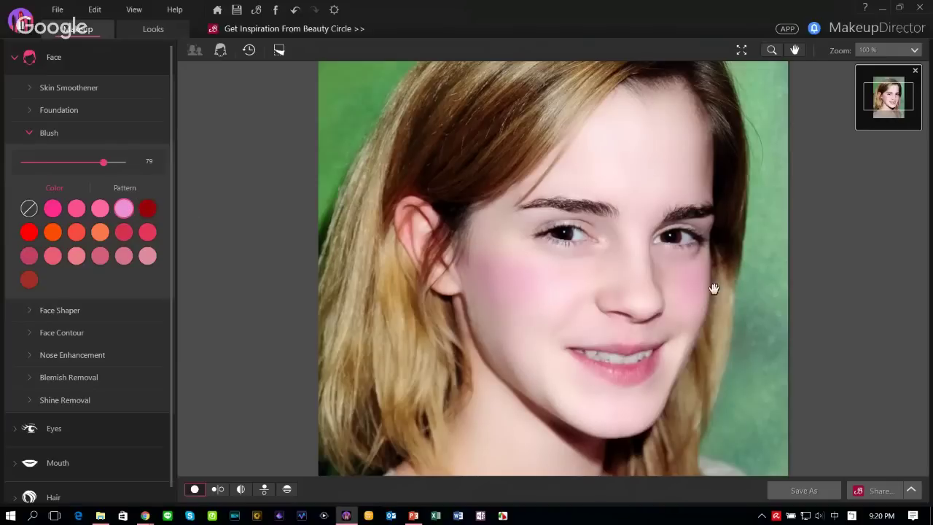
click(126, 188)
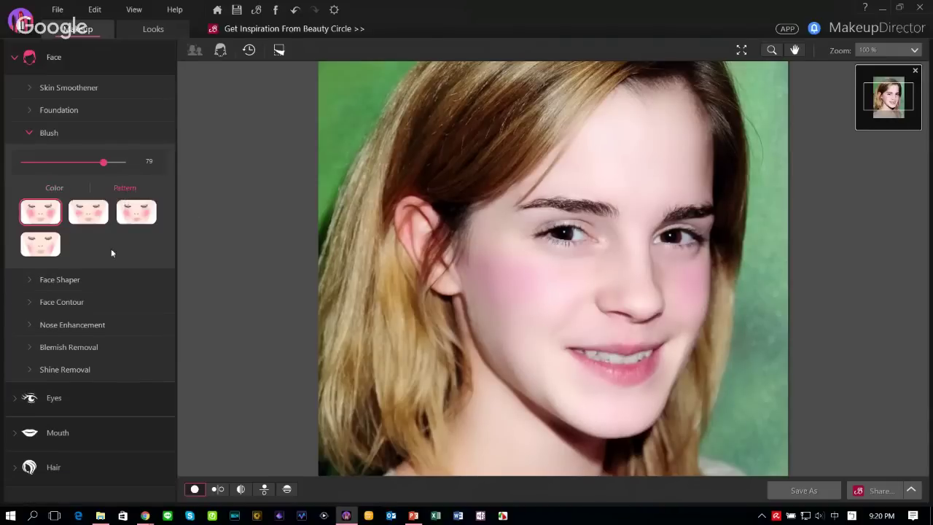
click(40, 247)
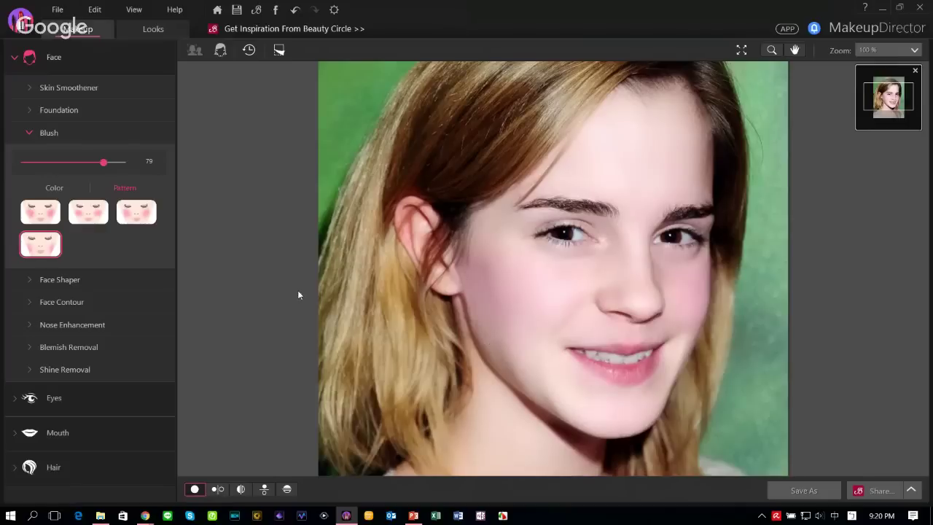
- Set the Face Shaper to 54 and the Face Contour to 98
click(29, 279)
mouse_move(72, 184)
mouse_down()
mouse_move(21, 185)
mouse_move(79, 189)
mouse_up()
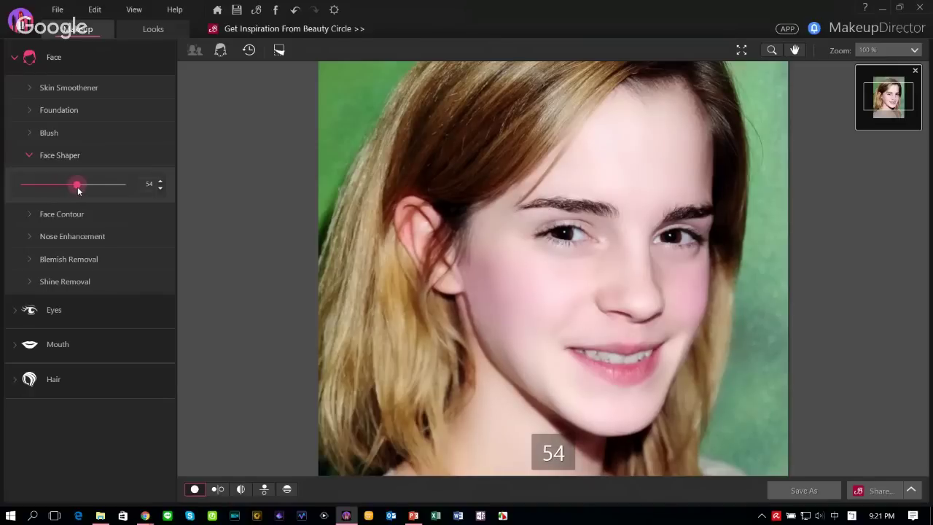
click(30, 211)
drag(21, 208, 123, 210)
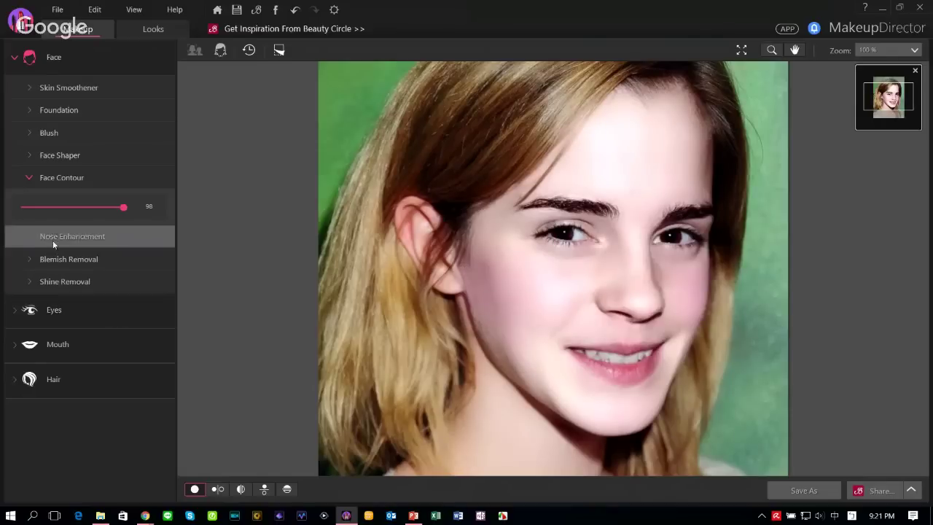
- Set the Nose Enhancement strength to 100
click(30, 236)
drag(22, 230, 131, 237)
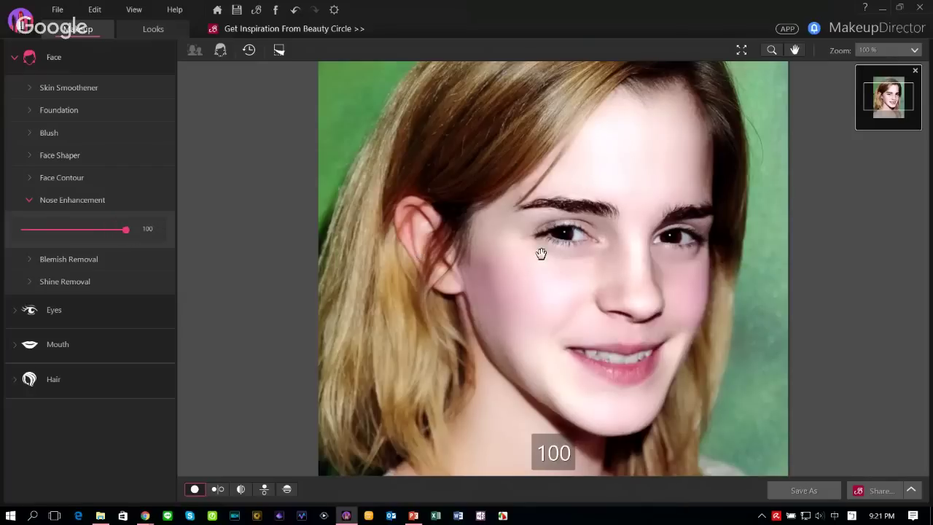
click(17, 274)
- Apply black eye liner to the eyes with the last winged pattern
click(20, 307)
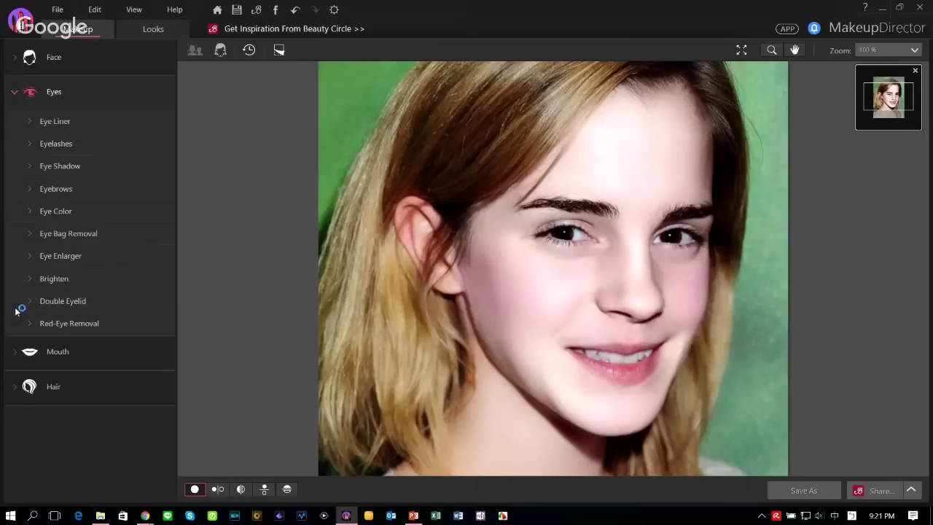
click(137, 178)
click(76, 148)
click(34, 121)
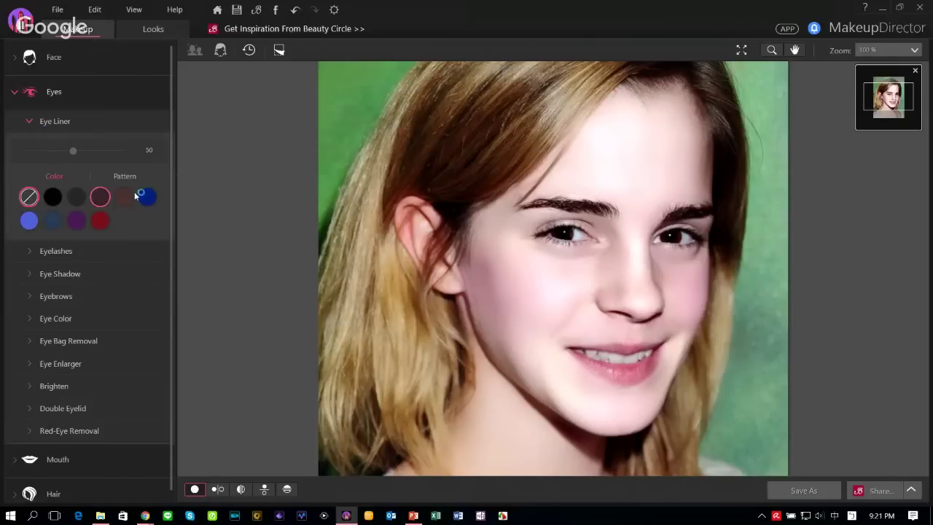
scroll(627, 283, up, 3)
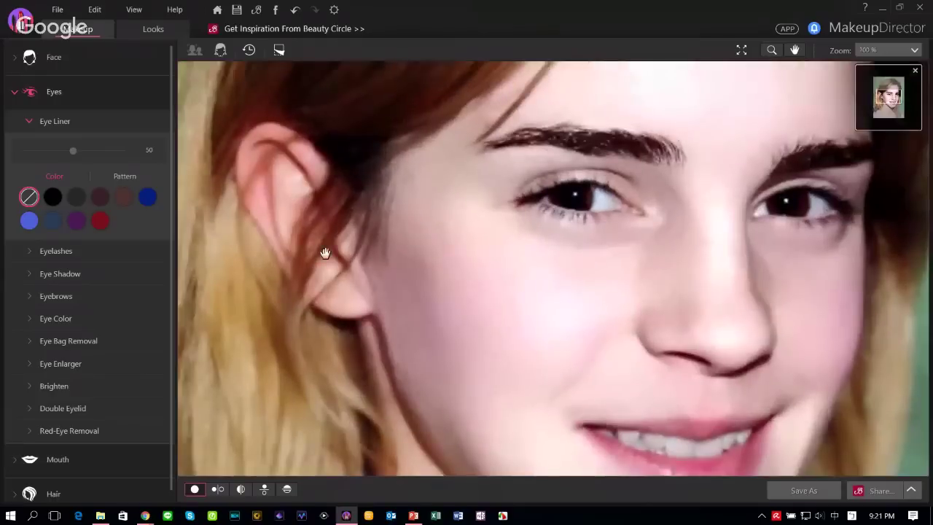
click(52, 197)
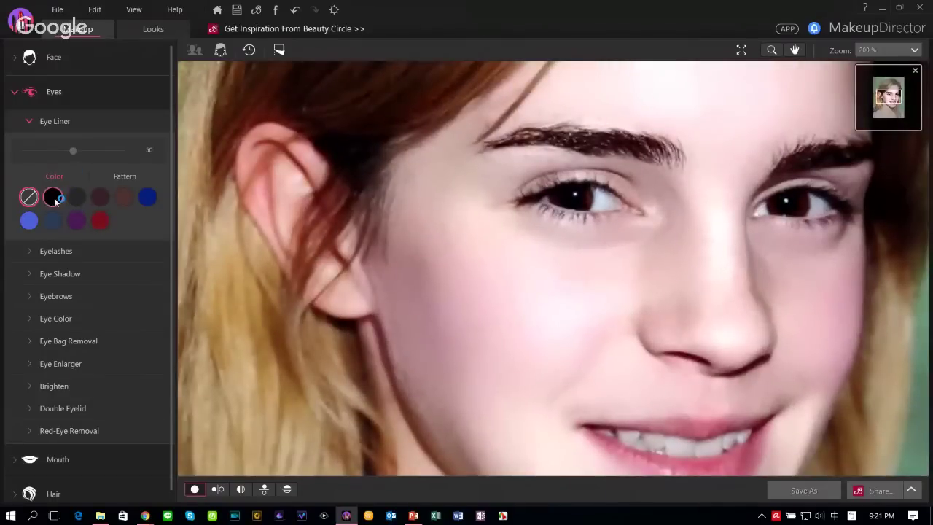
click(128, 177)
click(88, 329)
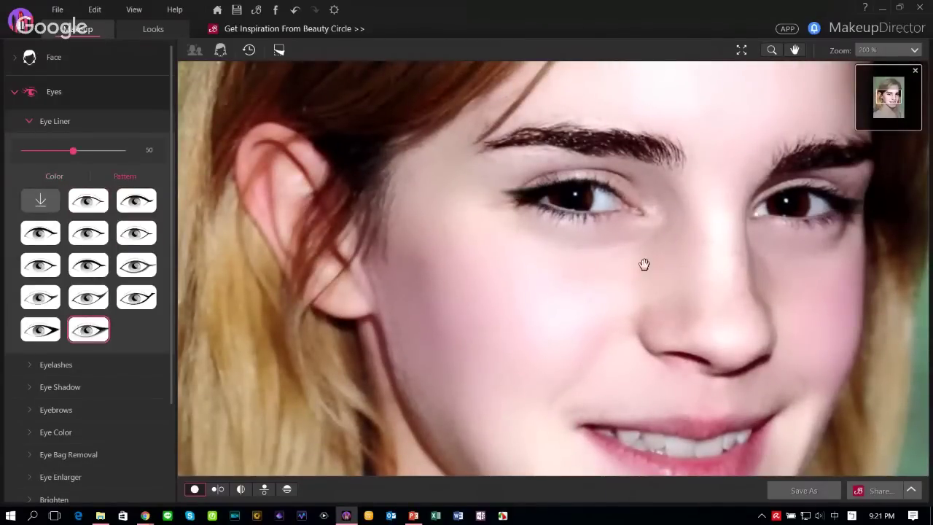
- Apply black mascara and compare several eyelash patterns, settling on the first pattern in the fourth row
click(29, 364)
click(54, 219)
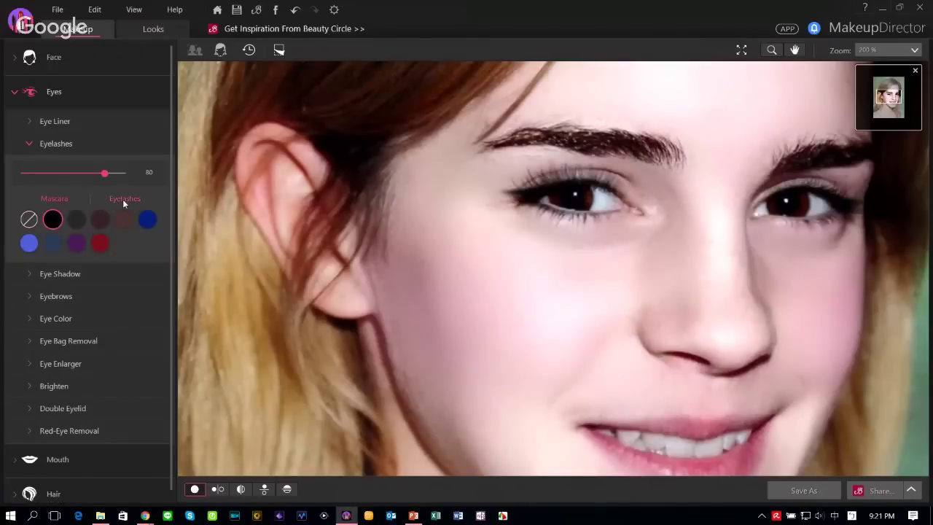
click(123, 199)
click(87, 288)
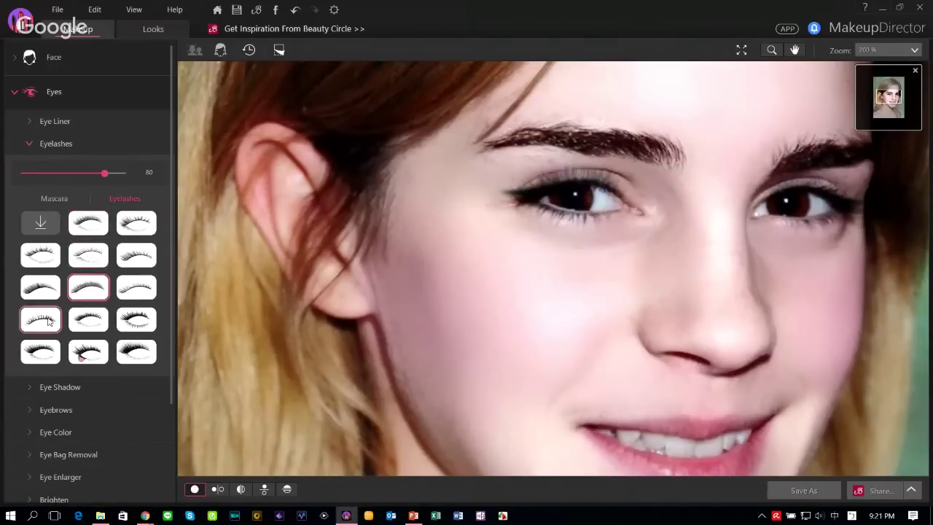
click(46, 320)
click(89, 320)
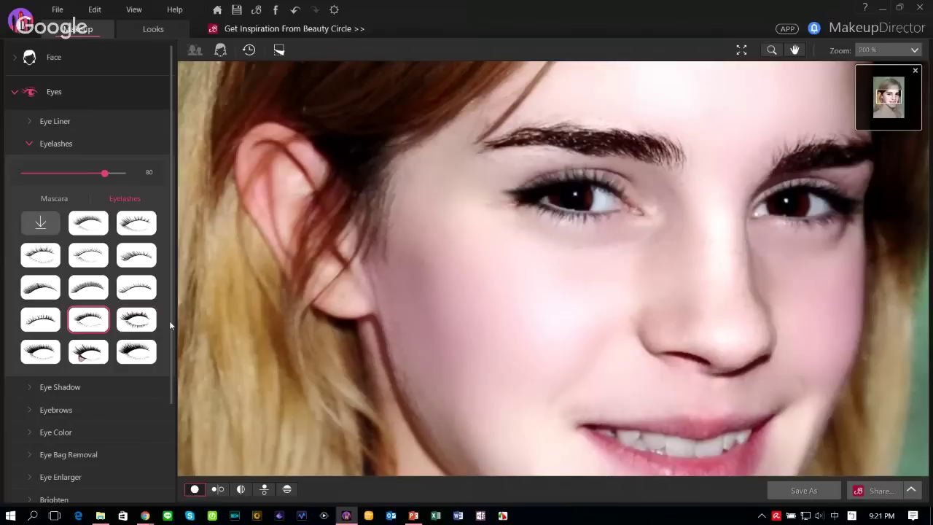
click(148, 321)
click(136, 287)
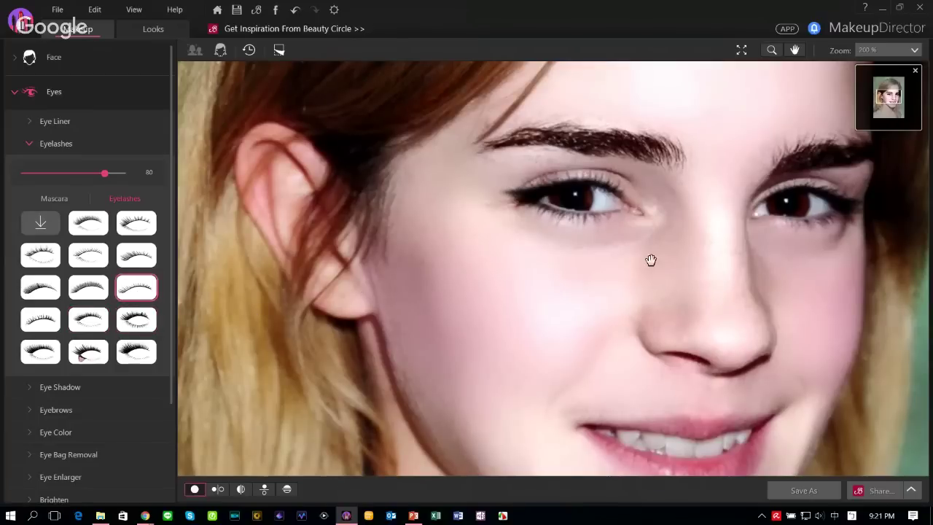
click(40, 319)
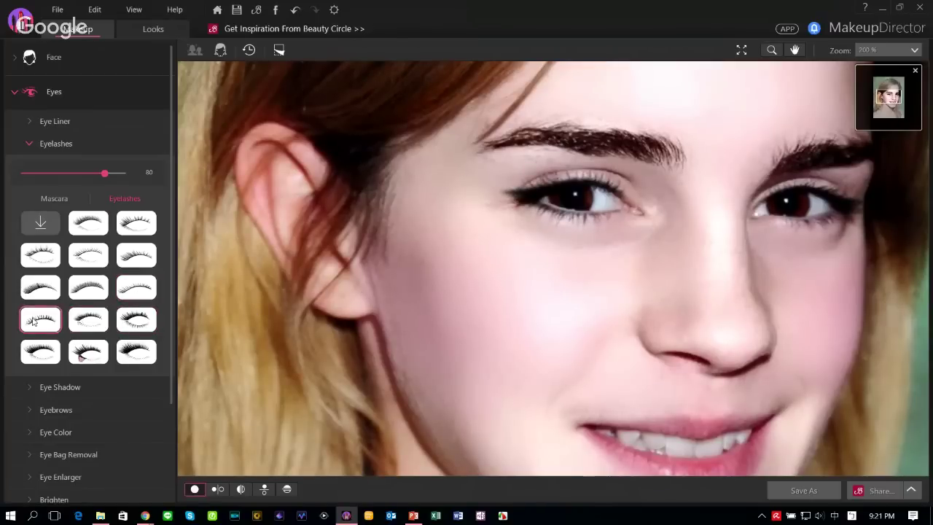
- Turn on eye shadow and apply the three-color peach, coral and dark brown palette from the default palettes
click(30, 385)
click(150, 188)
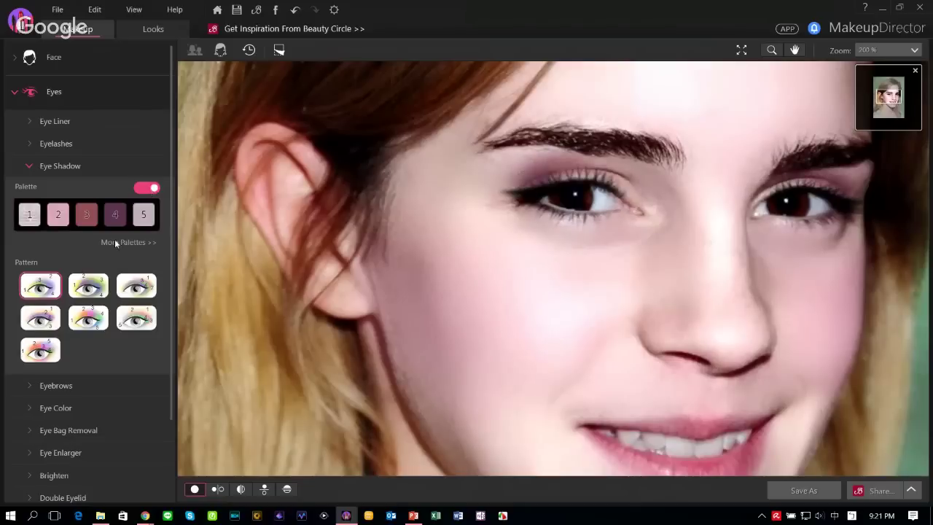
click(140, 245)
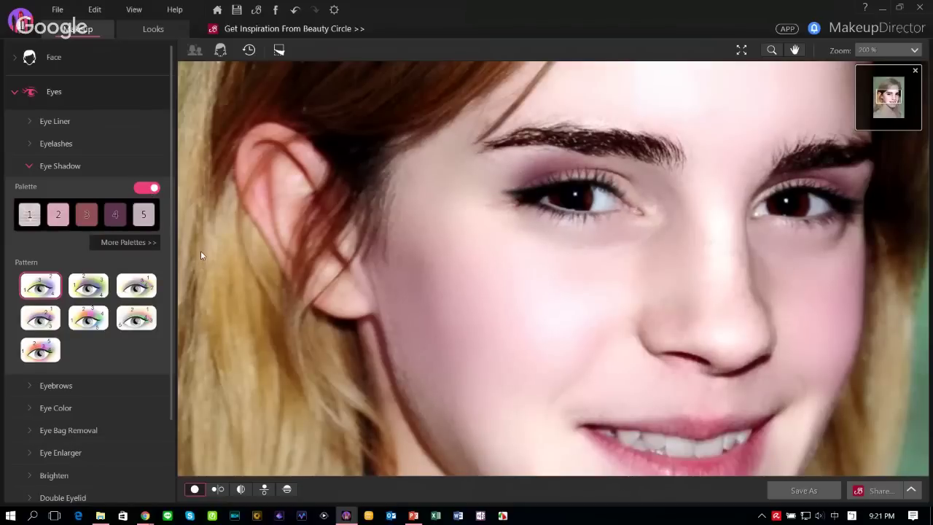
scroll(297, 253, down, 8)
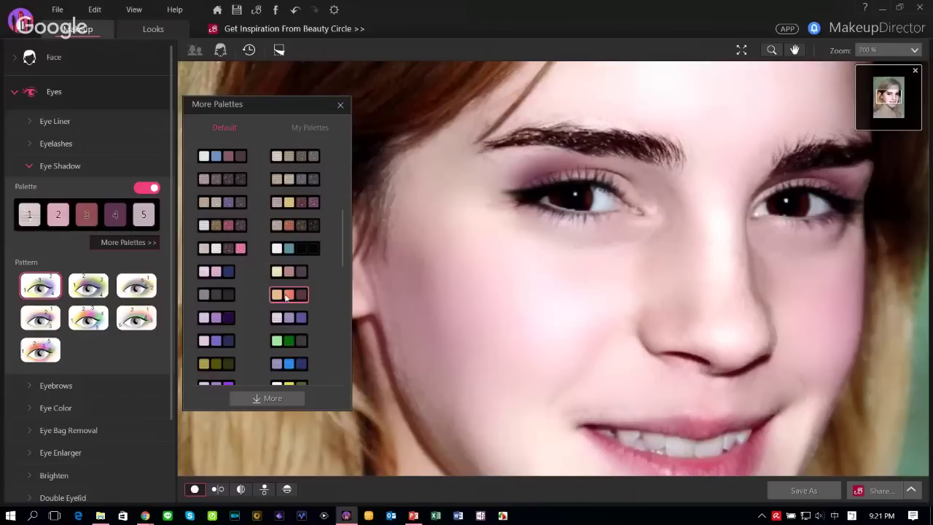
click(286, 297)
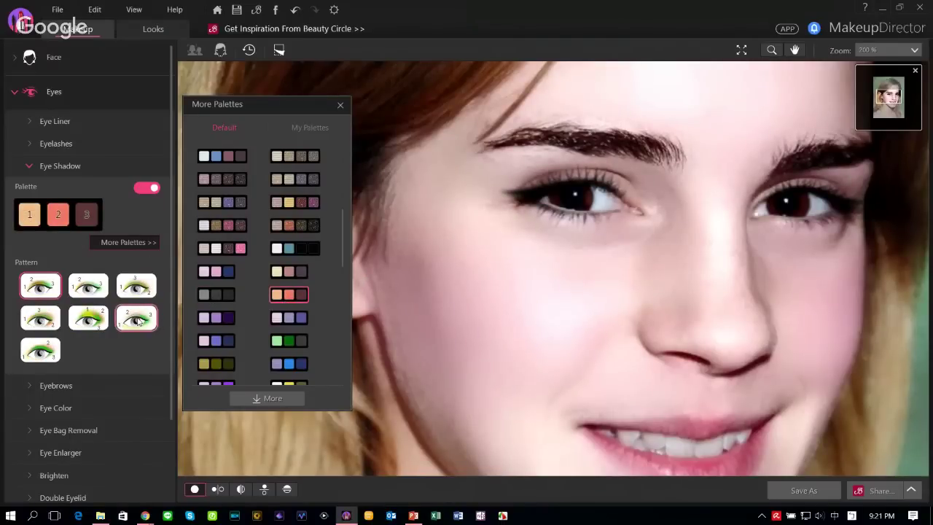
- Compare the eye shadow patterns, settle on the last one, and close the palette collection
click(88, 318)
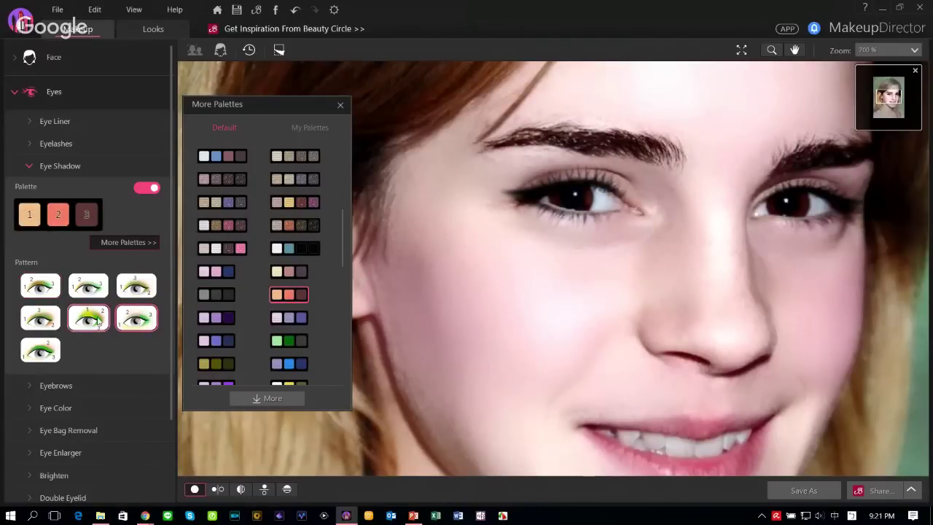
click(40, 348)
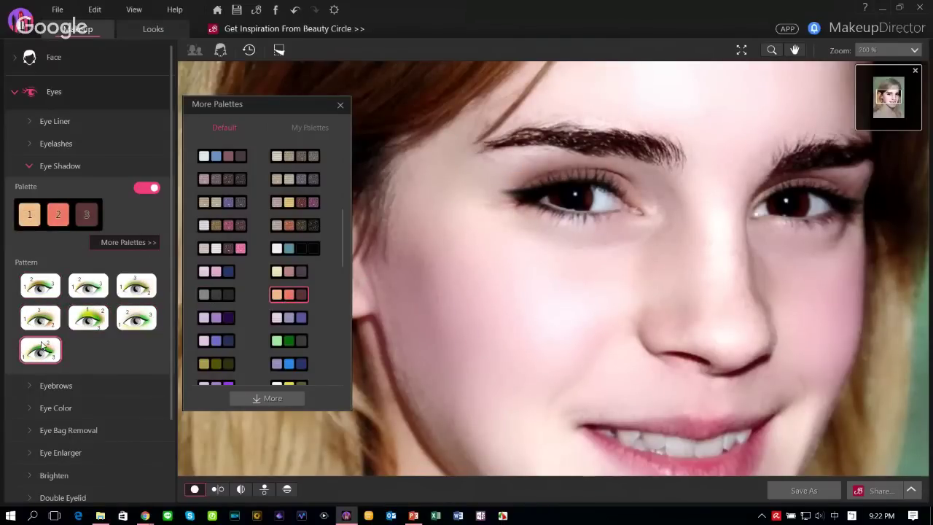
click(340, 104)
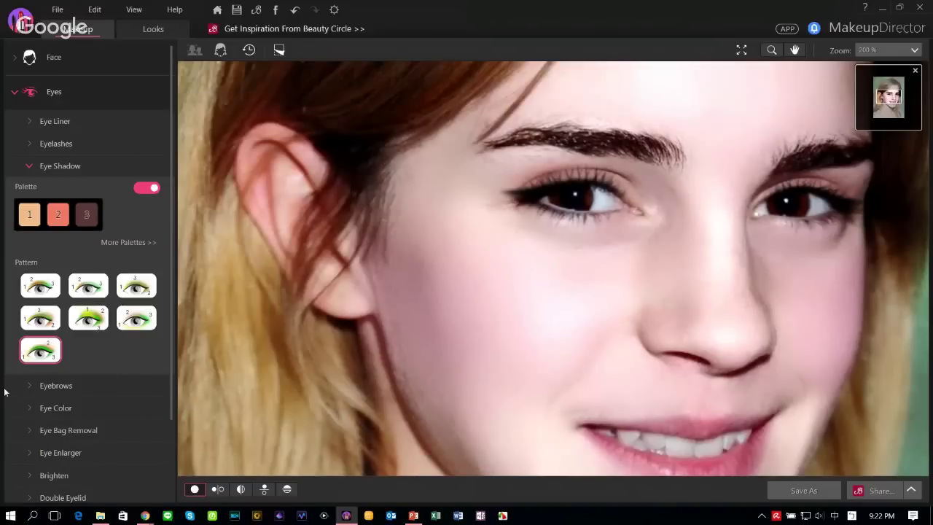
- Reshape the eyebrows with the arched pattern at the end of the second row
click(26, 386)
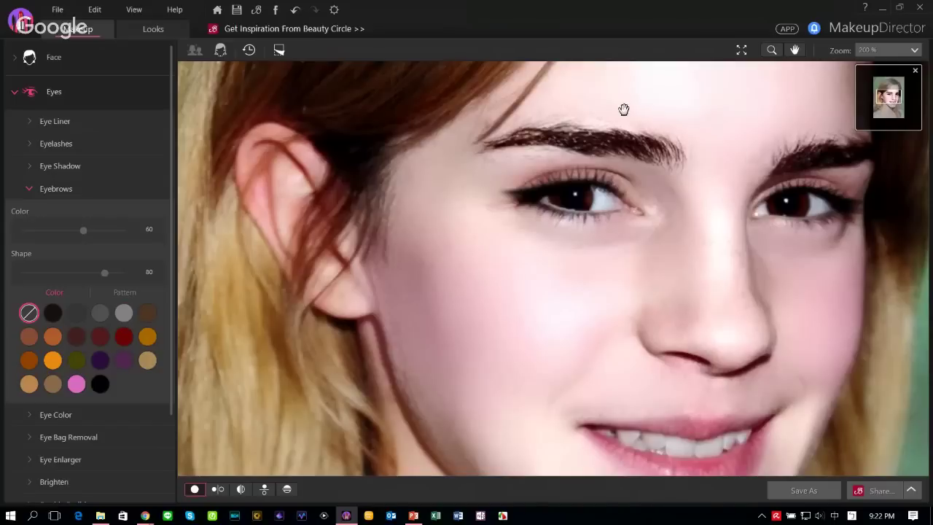
click(53, 313)
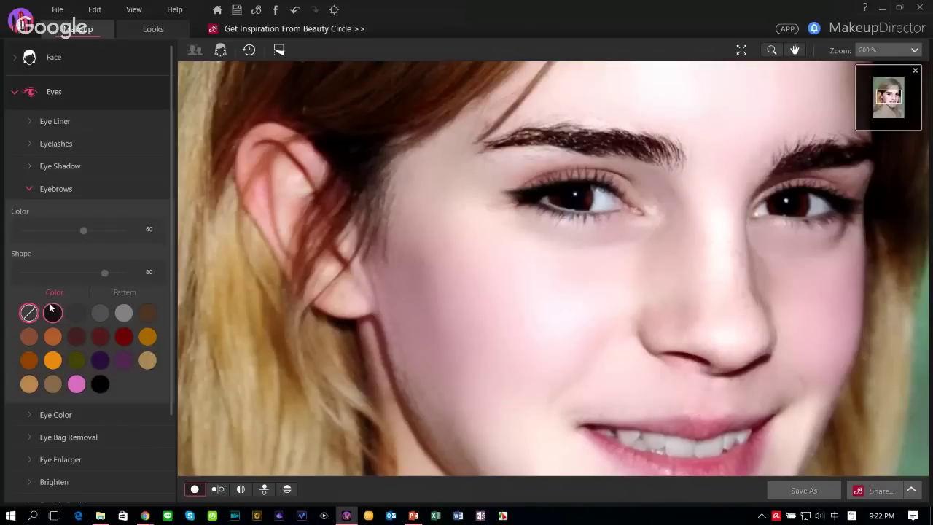
click(124, 292)
click(142, 353)
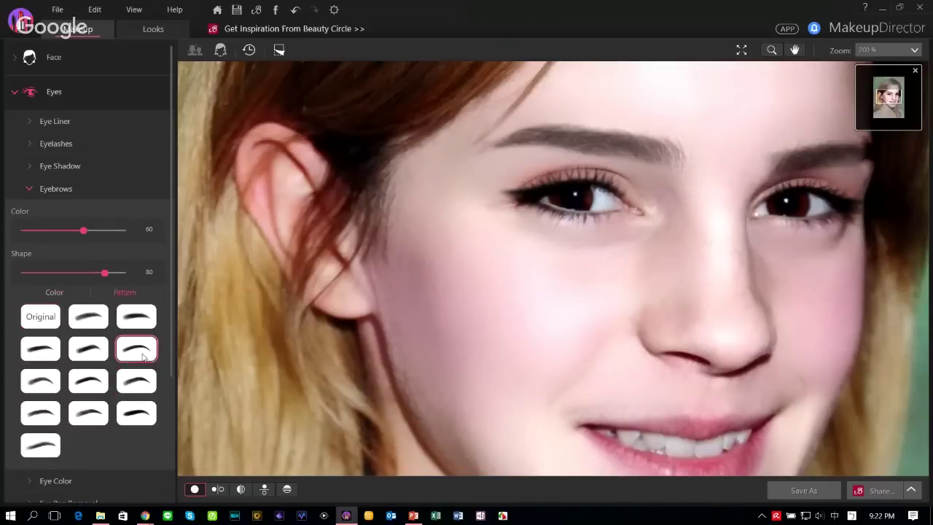
- Apply the first blue iris pattern to the eyes and set the Eye Color strength to 93
scroll(71, 354, down, 3)
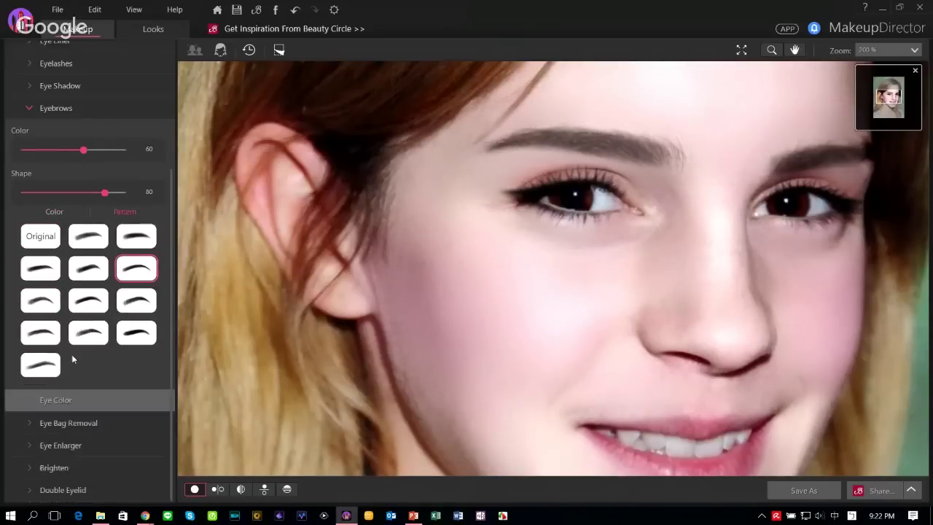
click(29, 311)
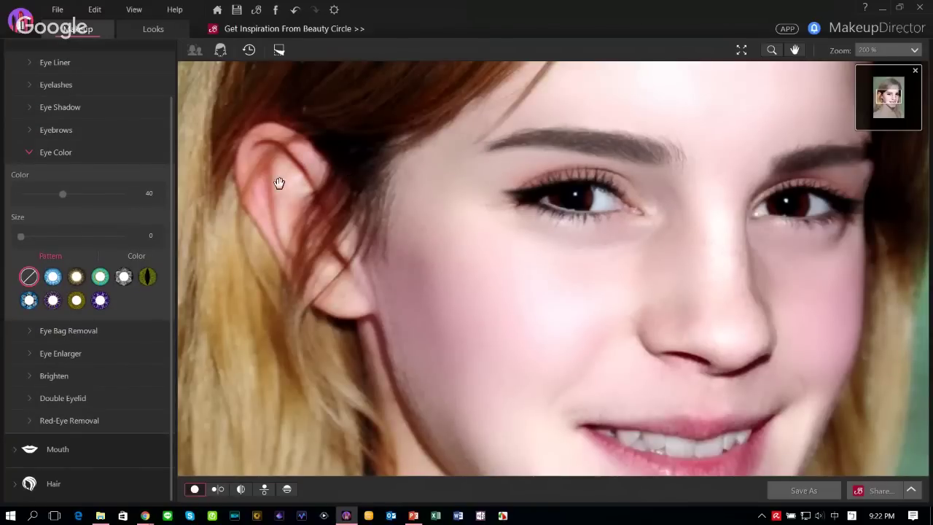
click(53, 277)
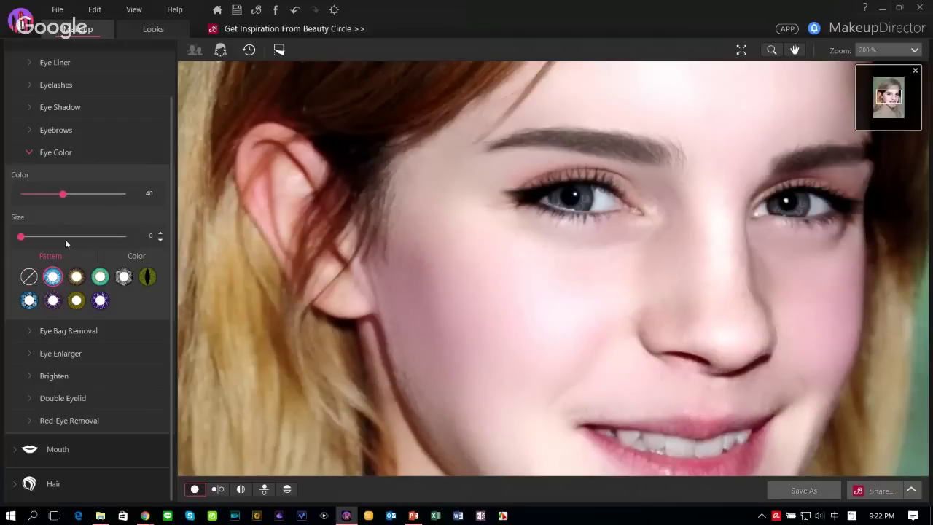
drag(64, 198, 120, 198)
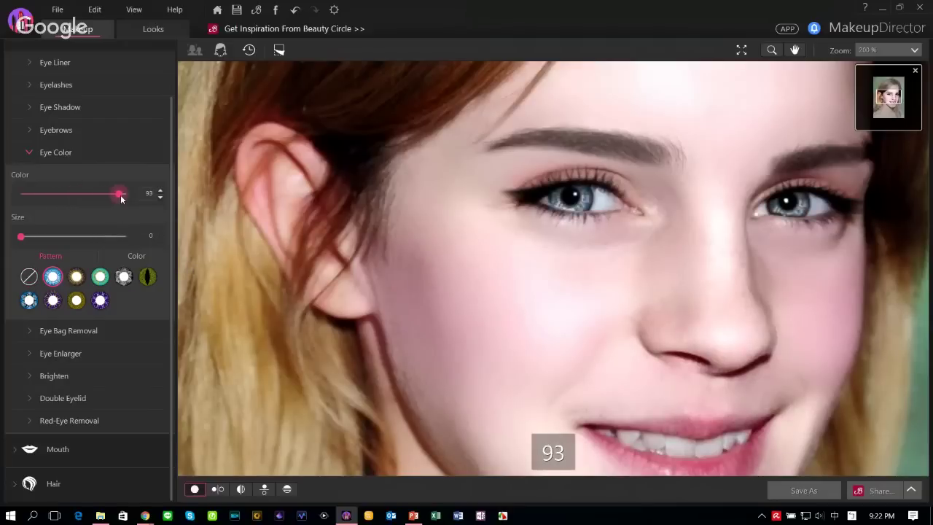
- Compare green and orange iris colors and settle on the darker blue
click(137, 256)
click(101, 277)
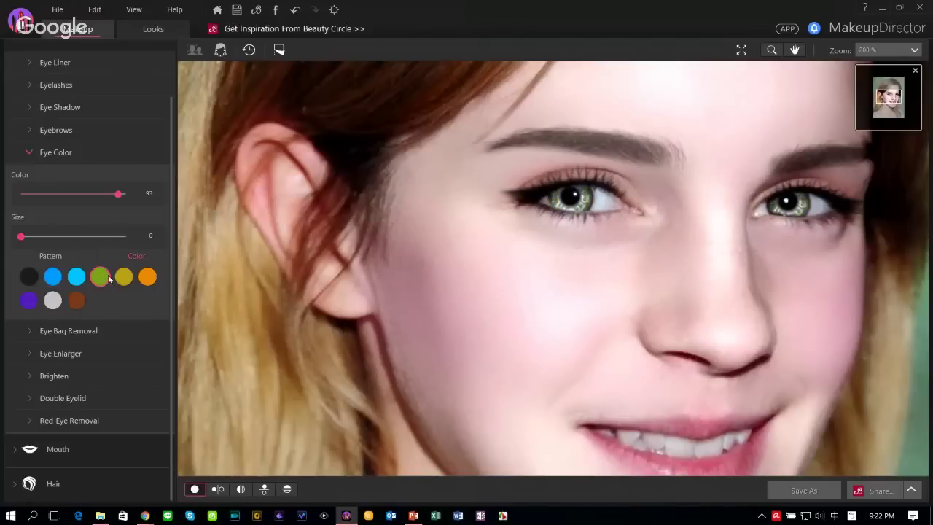
click(146, 277)
click(52, 276)
- Set Eye Bag Removal to 85 and Eye Enlarger to 32
click(28, 330)
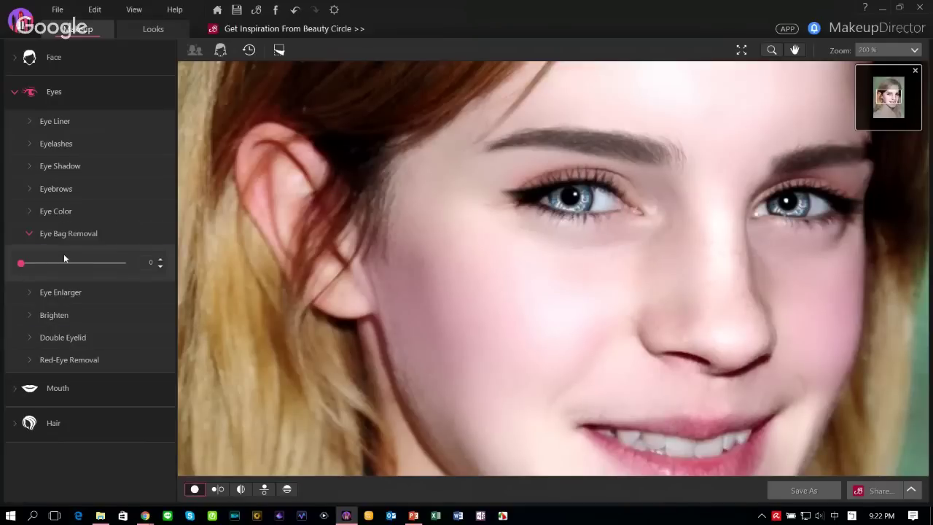
drag(20, 266, 110, 266)
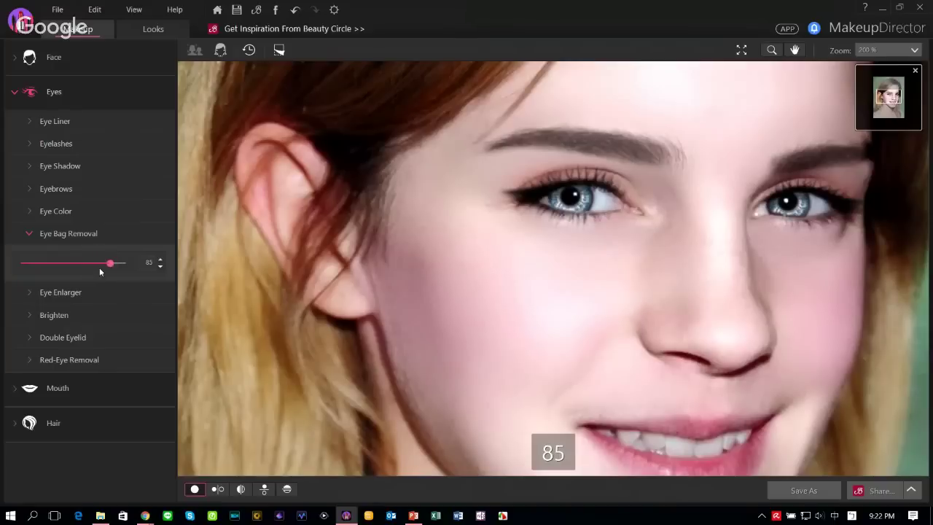
click(30, 290)
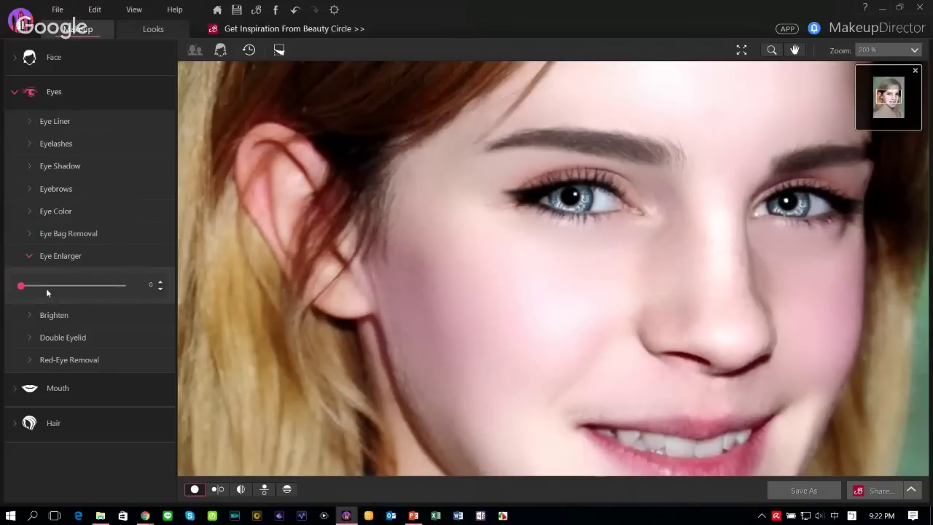
click(29, 287)
drag(29, 287, 56, 291)
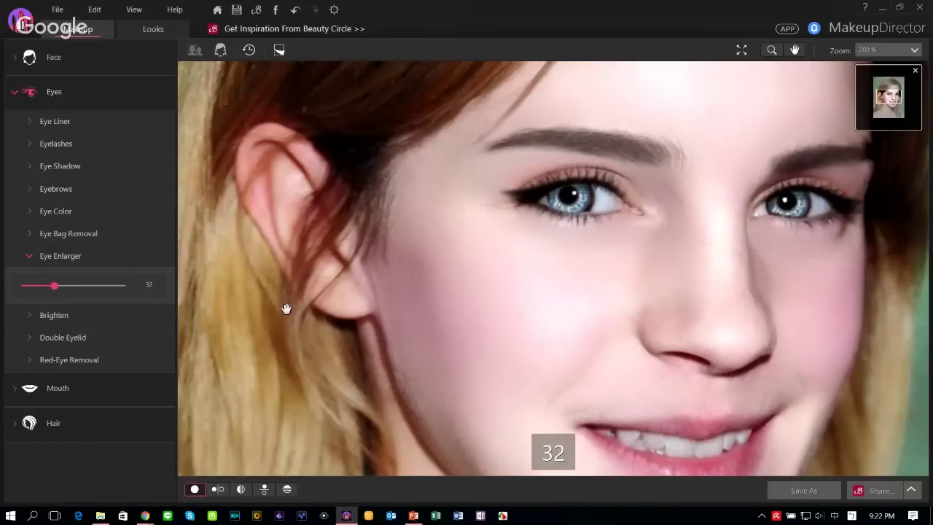
- Color the lips with the deep rose shade, second in the fourth row, and give them the last, glossy texture
drag(770, 323, 680, 229)
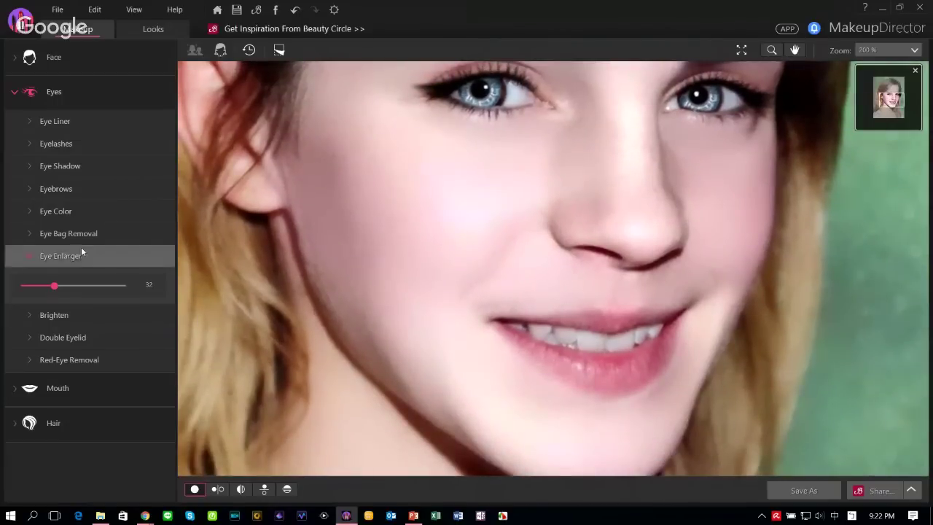
click(13, 393)
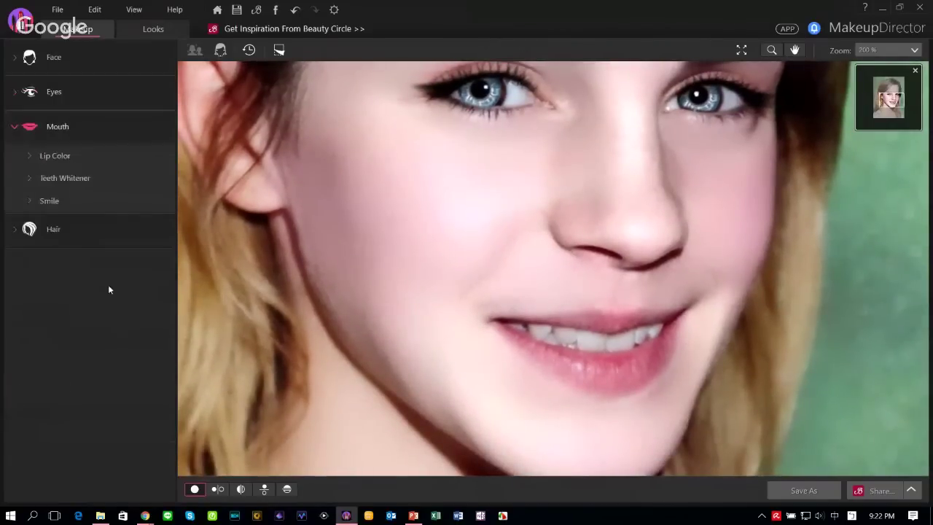
click(27, 158)
click(52, 231)
click(98, 234)
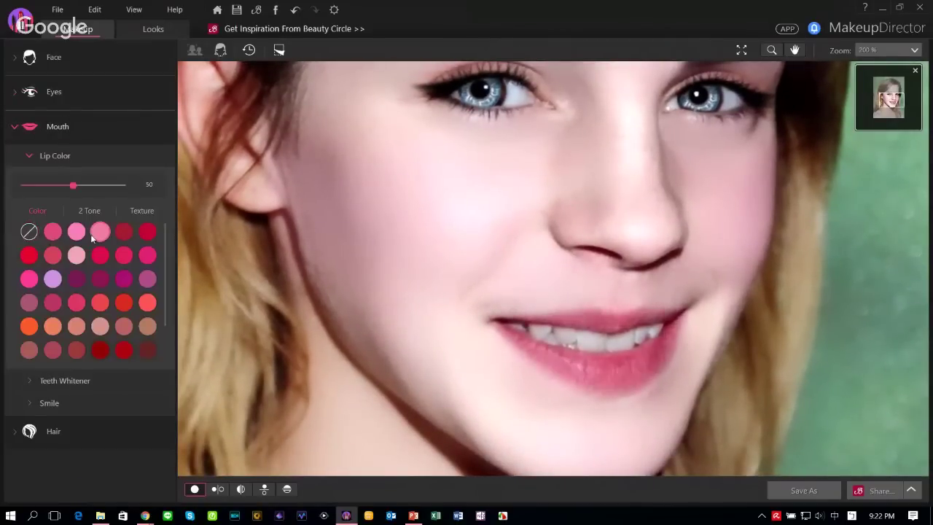
click(52, 301)
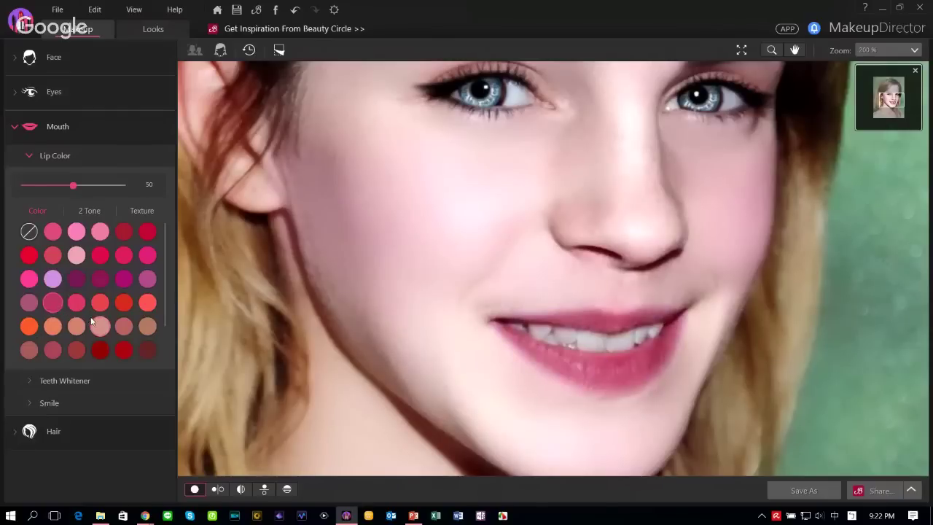
click(141, 210)
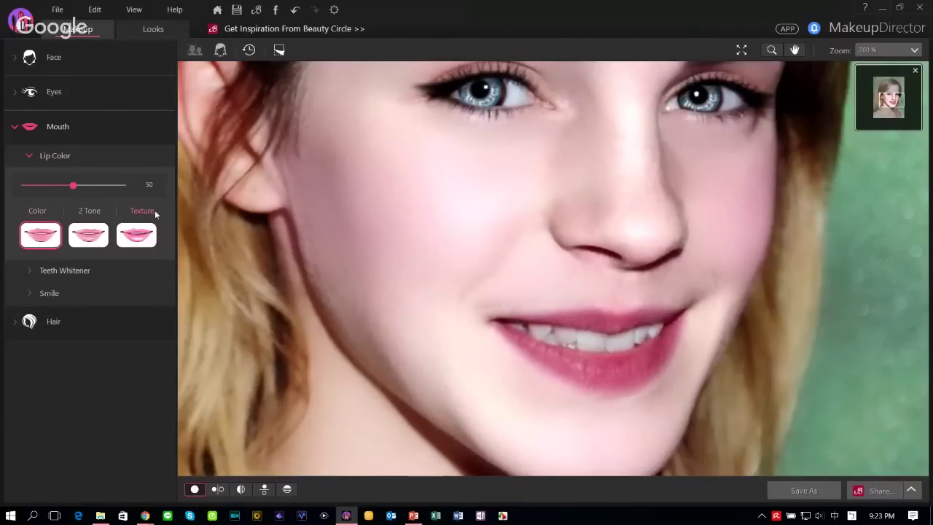
click(142, 238)
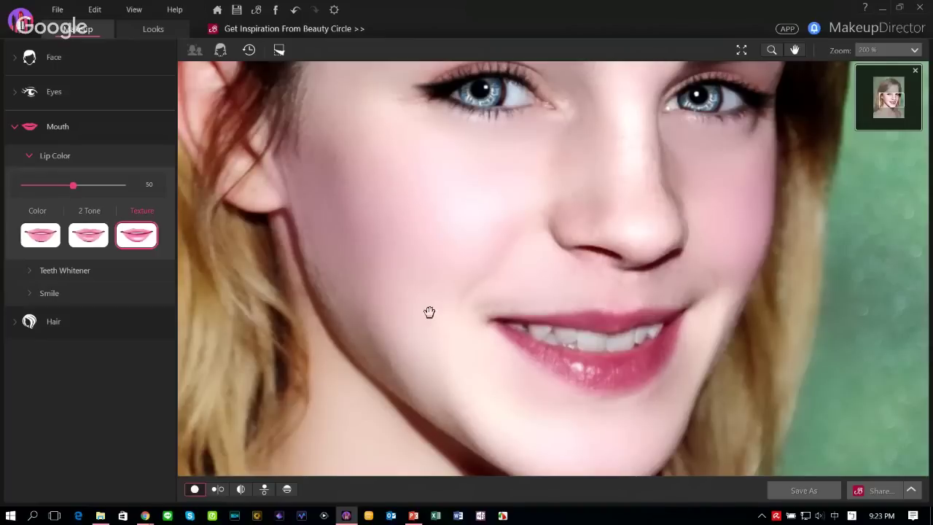
- Give the lips the two-tone red and light pink combination
click(89, 212)
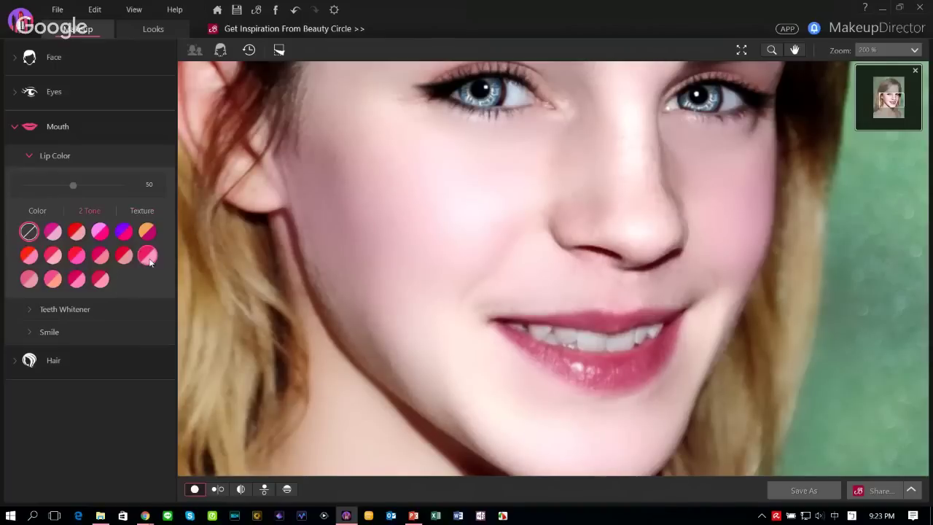
click(76, 232)
click(100, 231)
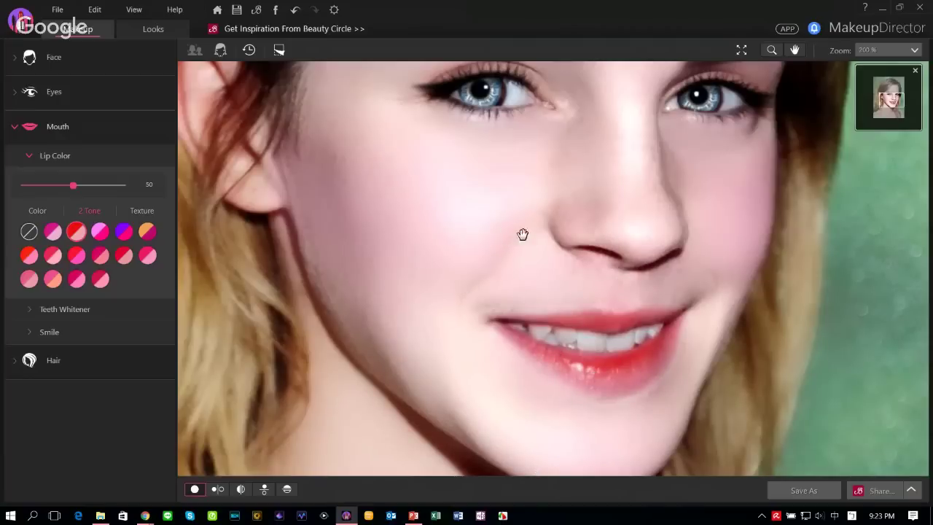
- Set the Teeth Whitener and Smile strengths to 100
drag(676, 292, 671, 252)
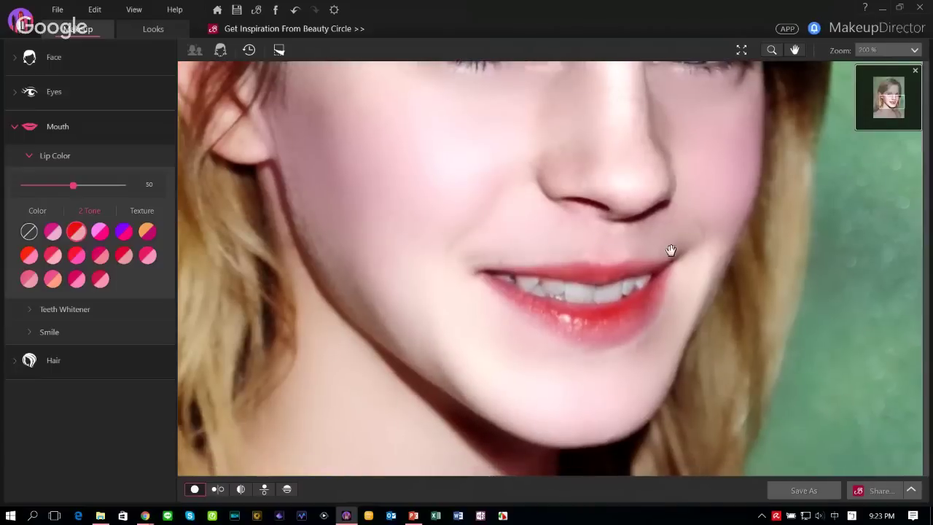
click(33, 309)
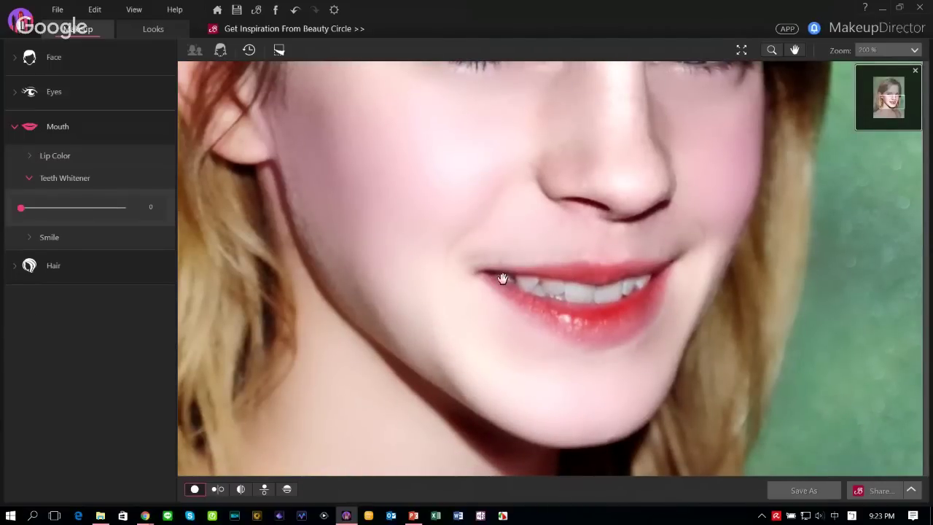
drag(20, 209, 129, 210)
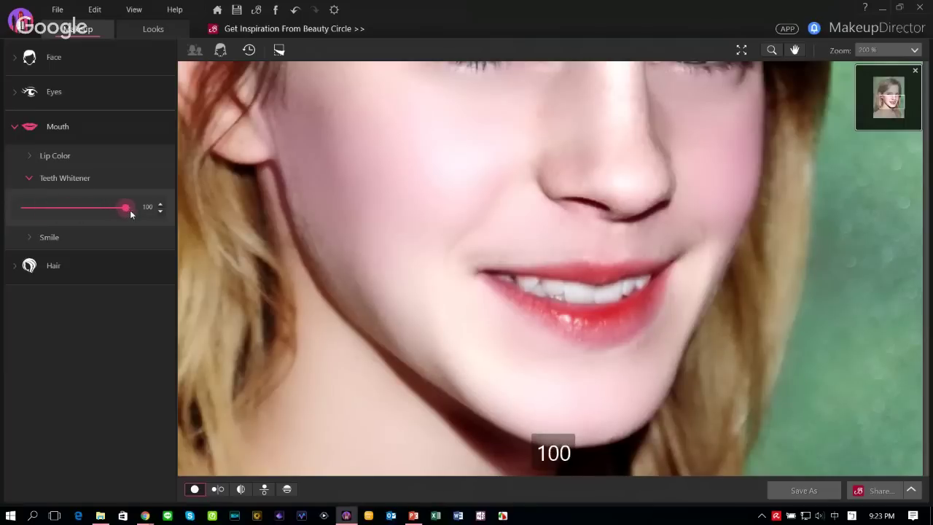
click(29, 241)
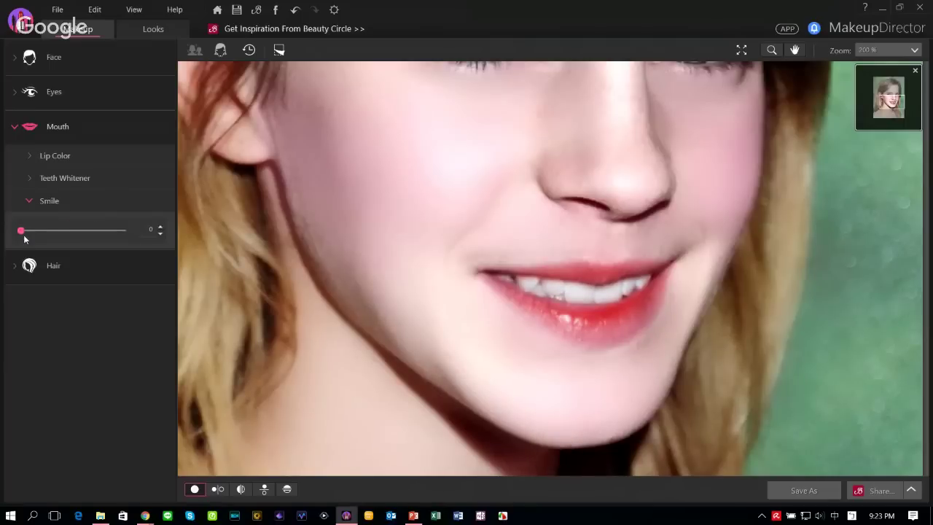
drag(22, 231, 147, 231)
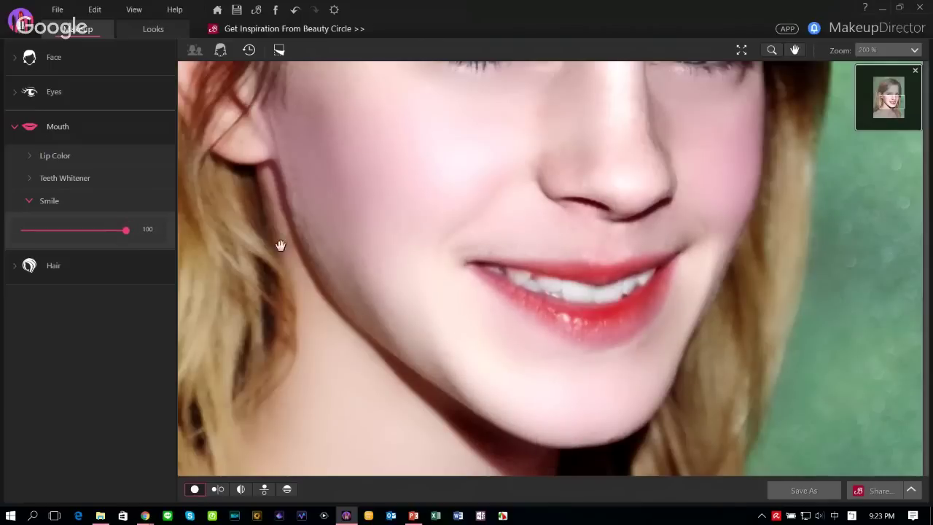
- Compare red and blue hair colors and settle on the reddish brown at the end of the second row
key(ctrl+0)
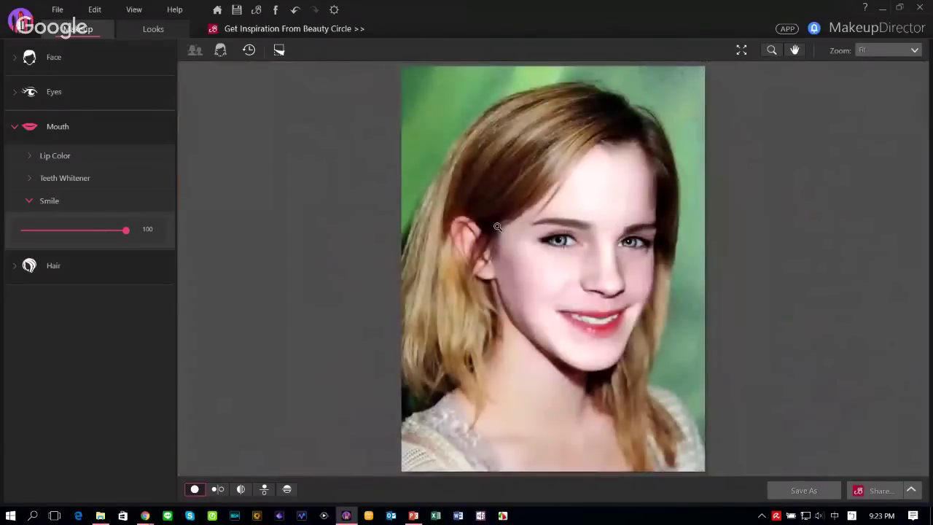
click(30, 265)
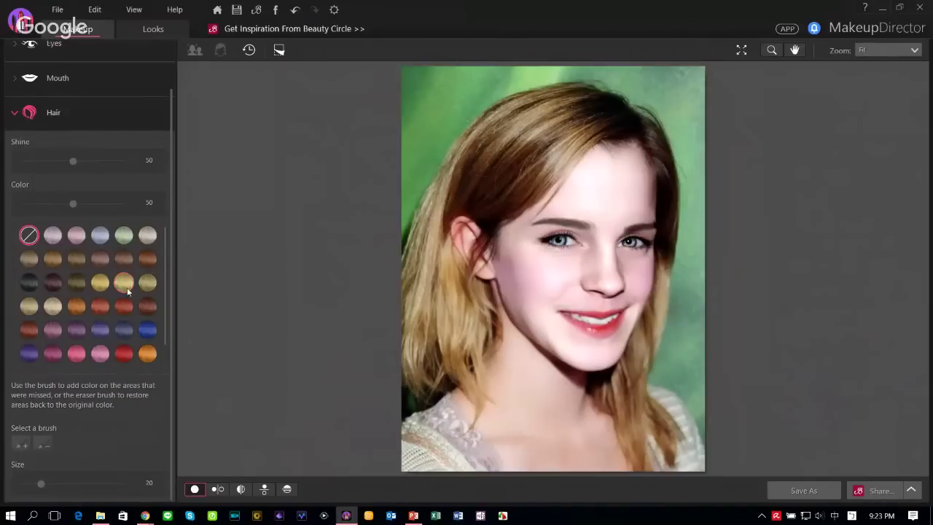
click(147, 265)
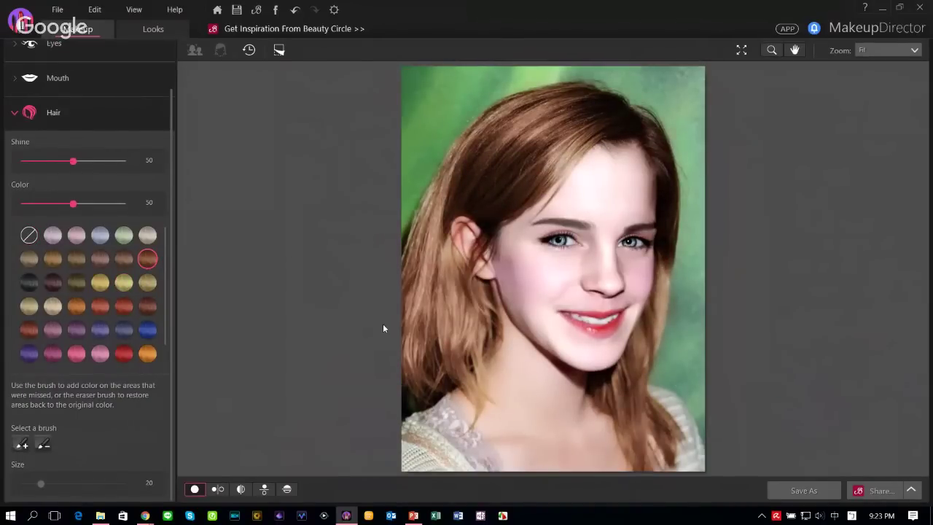
click(129, 355)
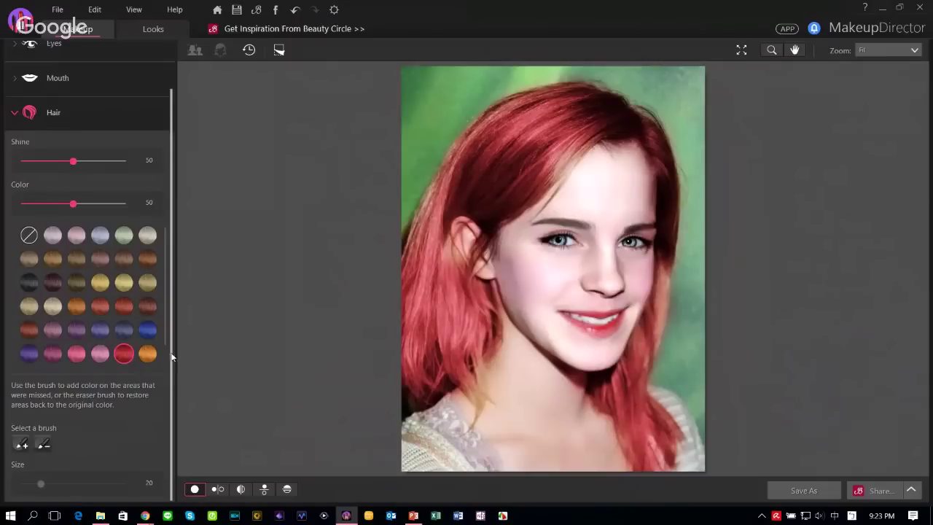
click(148, 332)
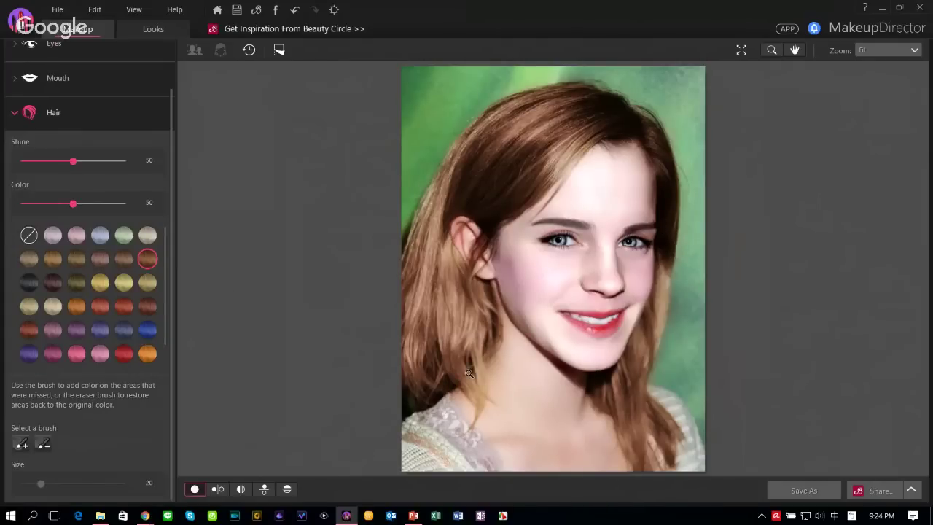
- Compare the original and retouched portraits side by side
click(218, 489)
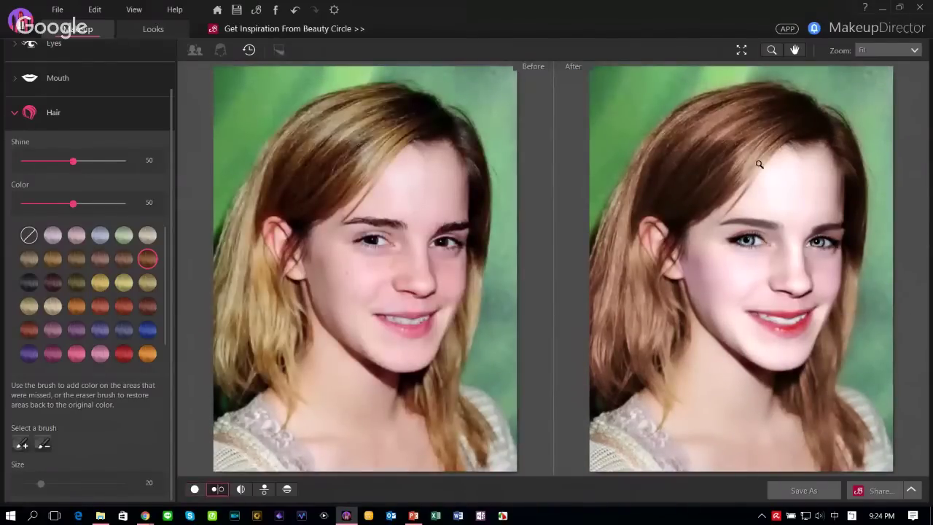
click(774, 257)
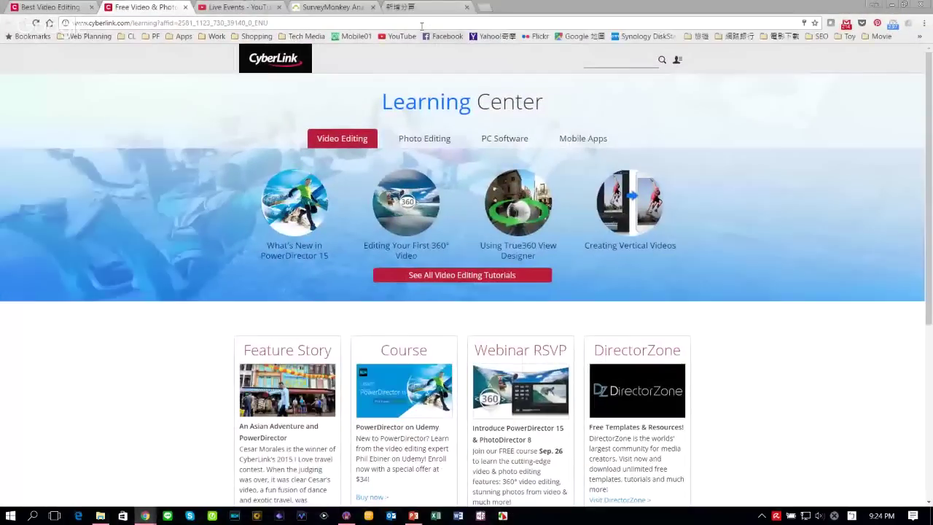
- Open the MakeupDirector product page on the CyberLink website
key(ctrl+shift+Tab)
mouse_move(328, 79)
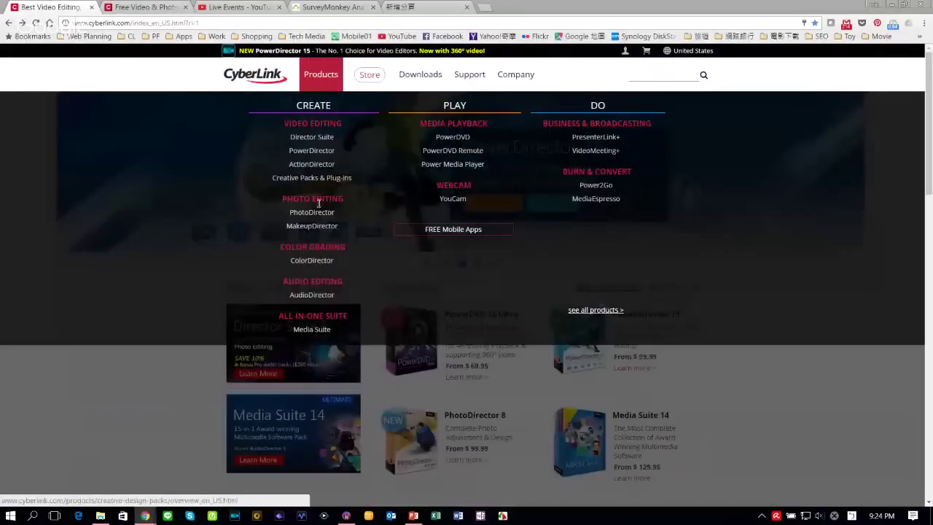
click(330, 227)
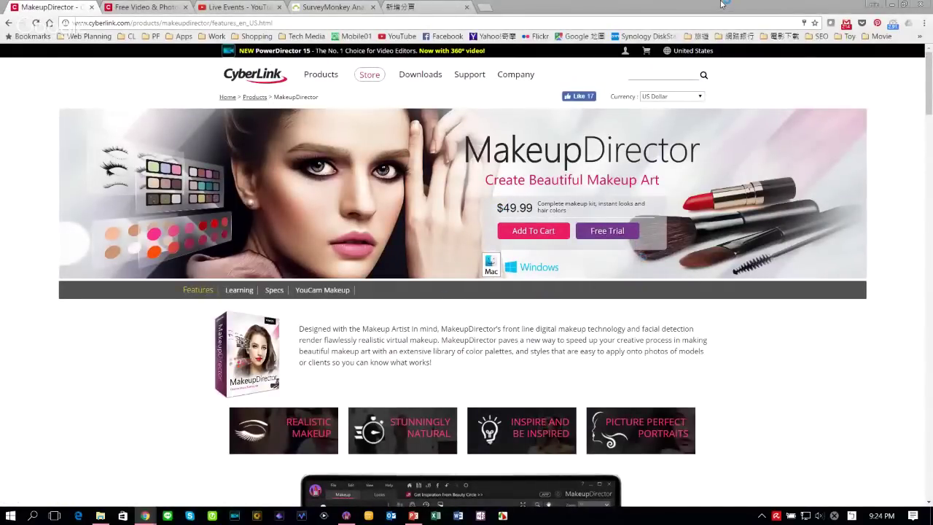
- Switch to the PowerPoint webinar presentation, start the slide show from the MakeupDirector slide and advance to the Learning Center slide
drag(720, 3, 467, 16)
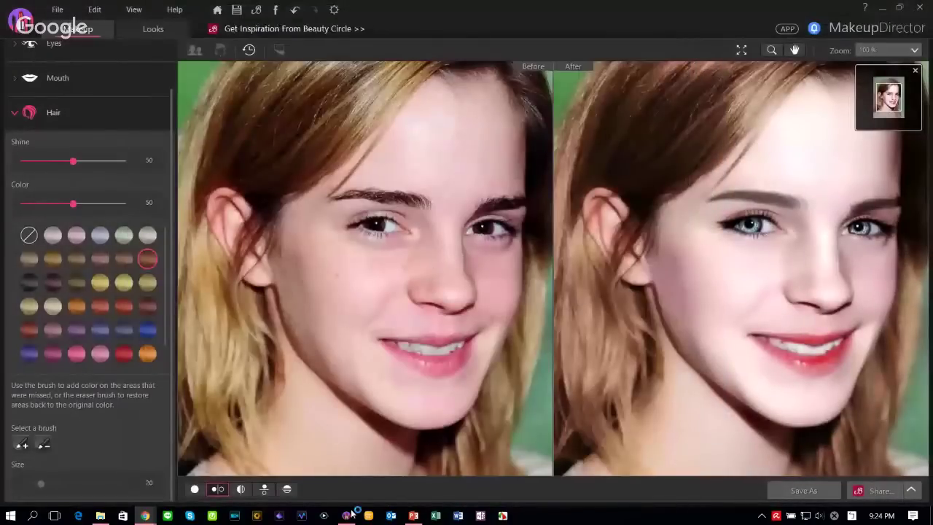
click(416, 517)
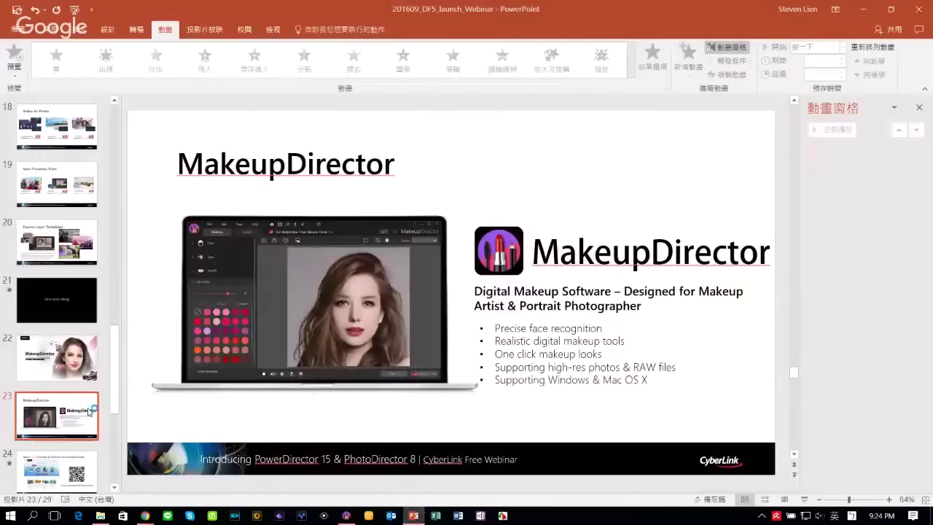
click(806, 499)
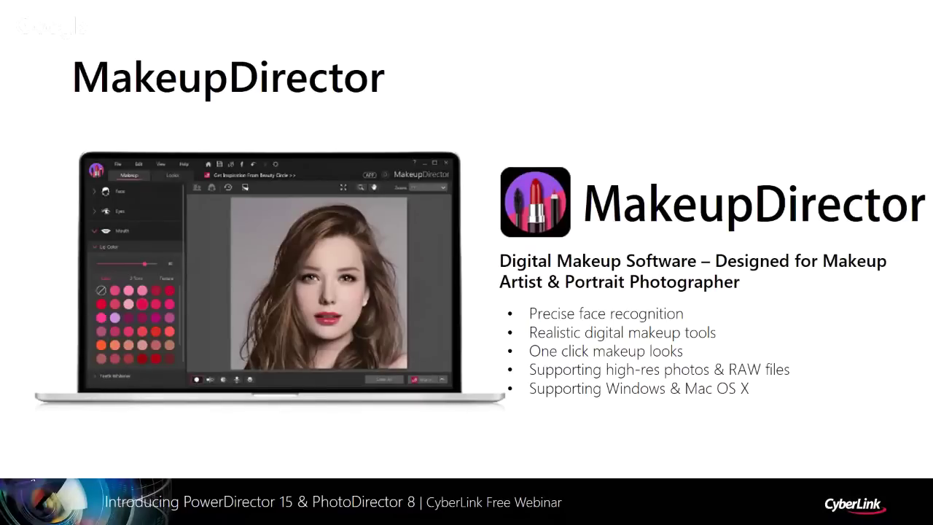
key(Right)
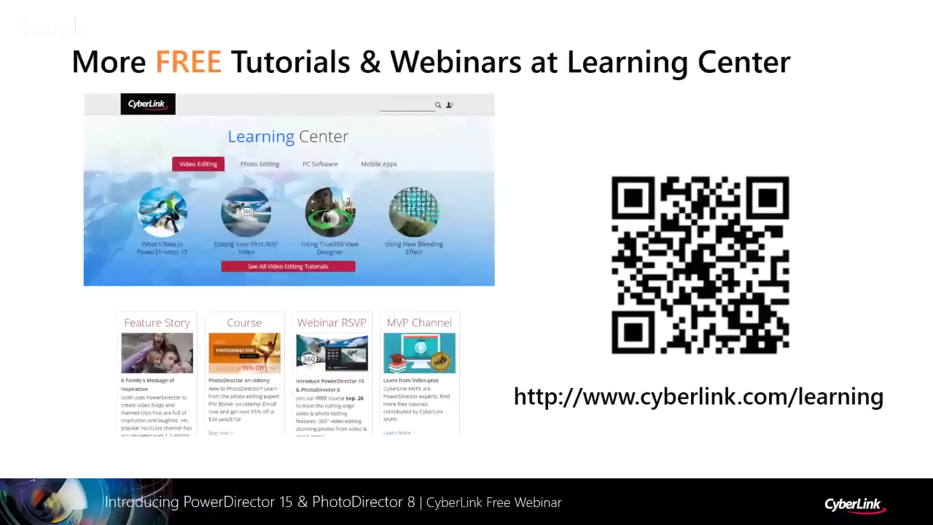